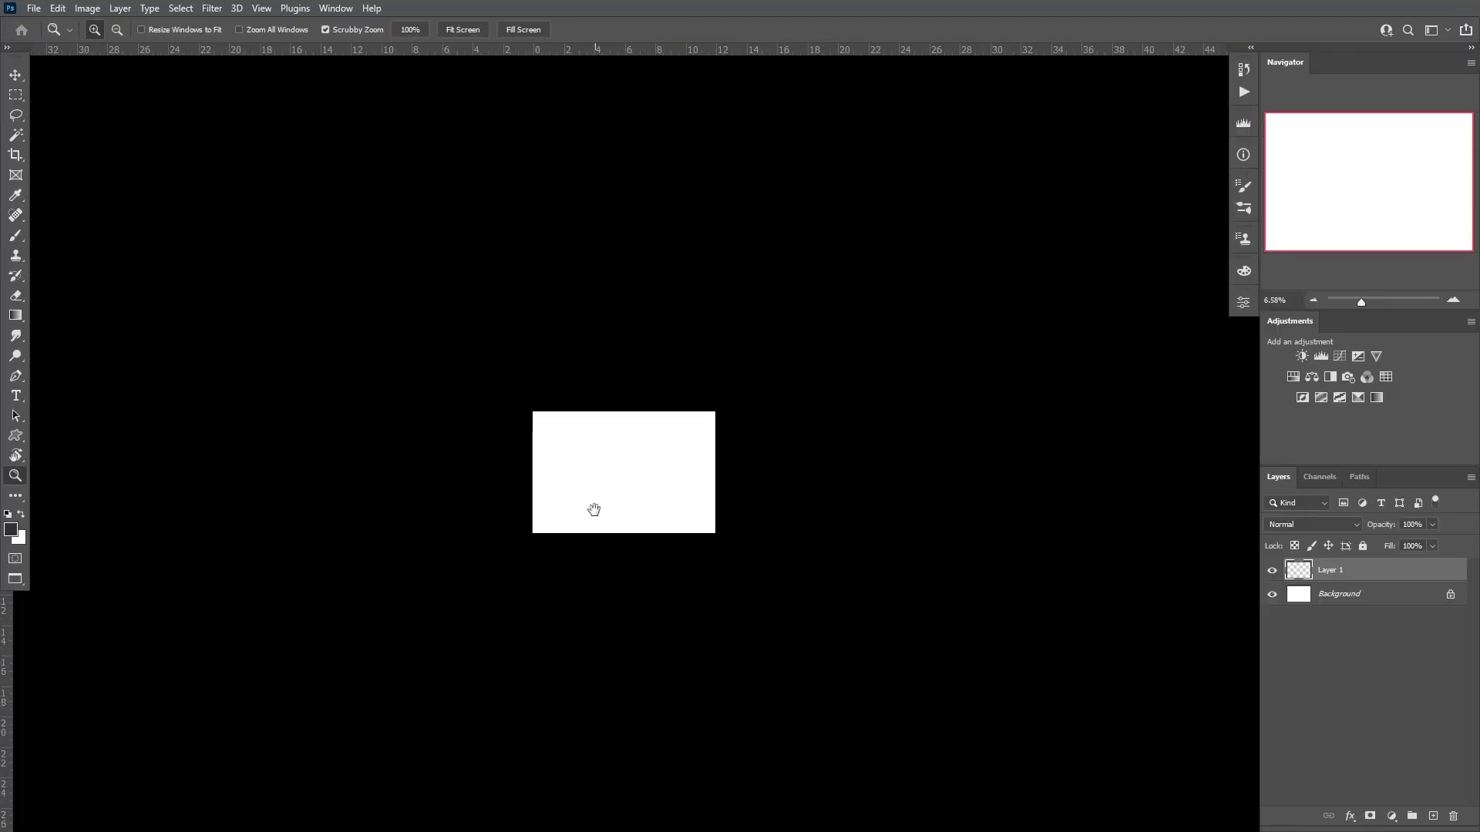
# - Paint a broad dark grey ground band sloping along the bottom of the canvas
pyautogui.moveTo(667, 414); pyautogui.dragTo(615, 416)
pyautogui.moveTo(709, 514); pyautogui.dragTo(587, 530)
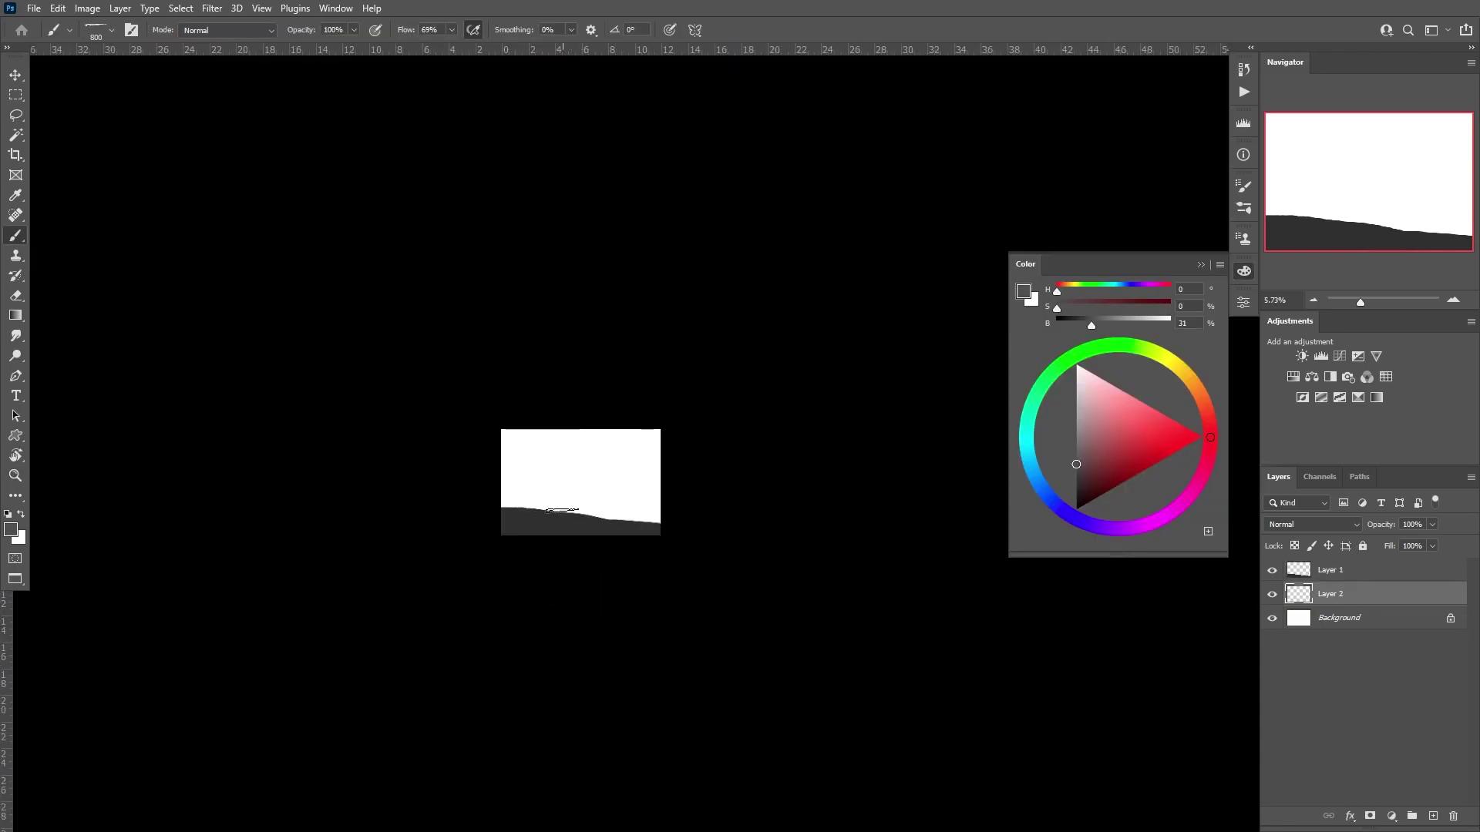
# - Paint a mid-grey hill and a dark rock arch curving over the white sky
pyautogui.moveTo(547, 510); pyautogui.dragTo(660, 500)
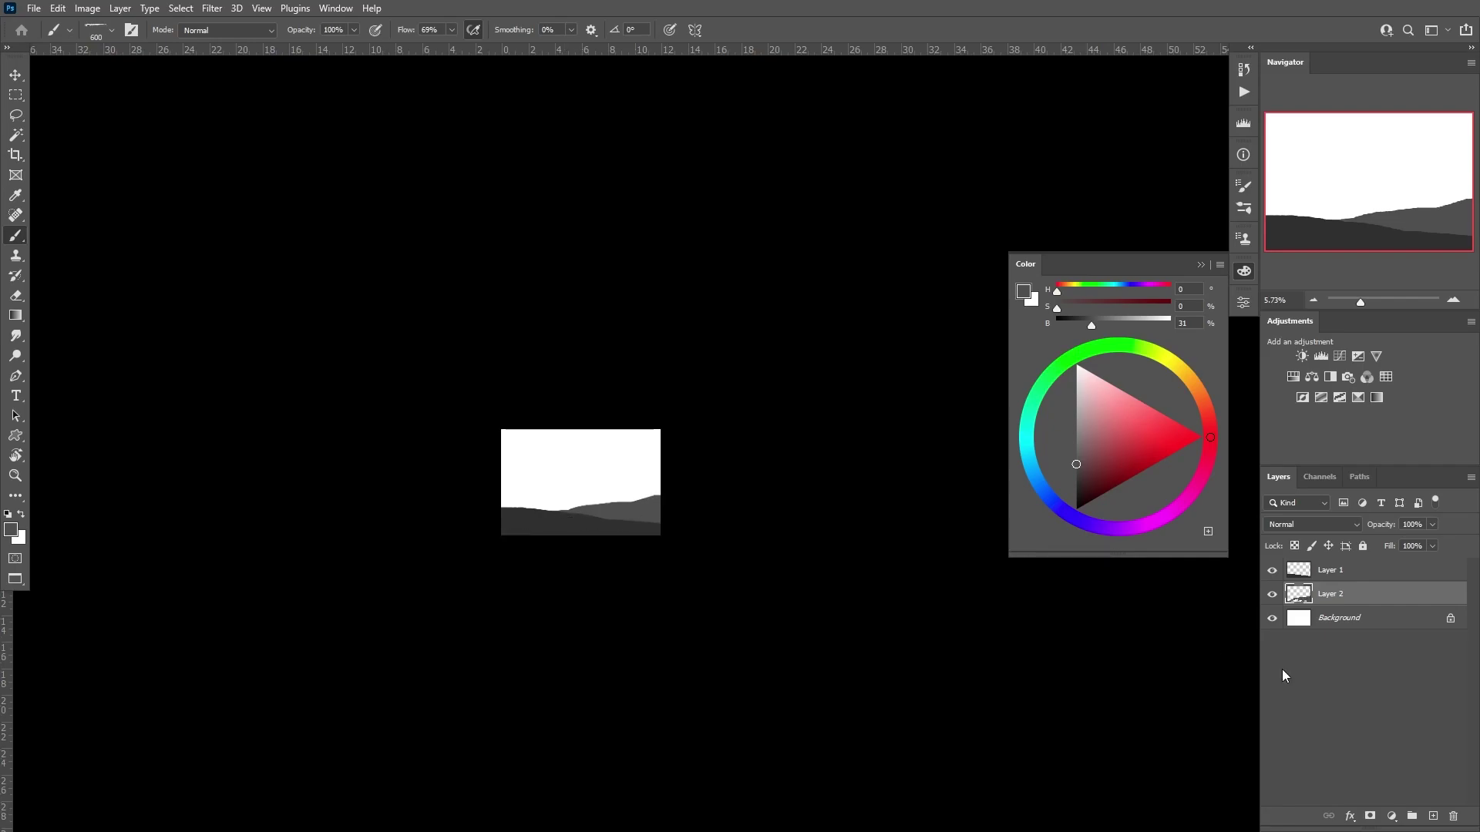
pyautogui.click(1329, 571)
pyautogui.keyDown('alt'); pyautogui.click(540, 526); pyautogui.keyUp('alt')
pyautogui.moveTo(512, 462); pyautogui.dragTo(537, 463)
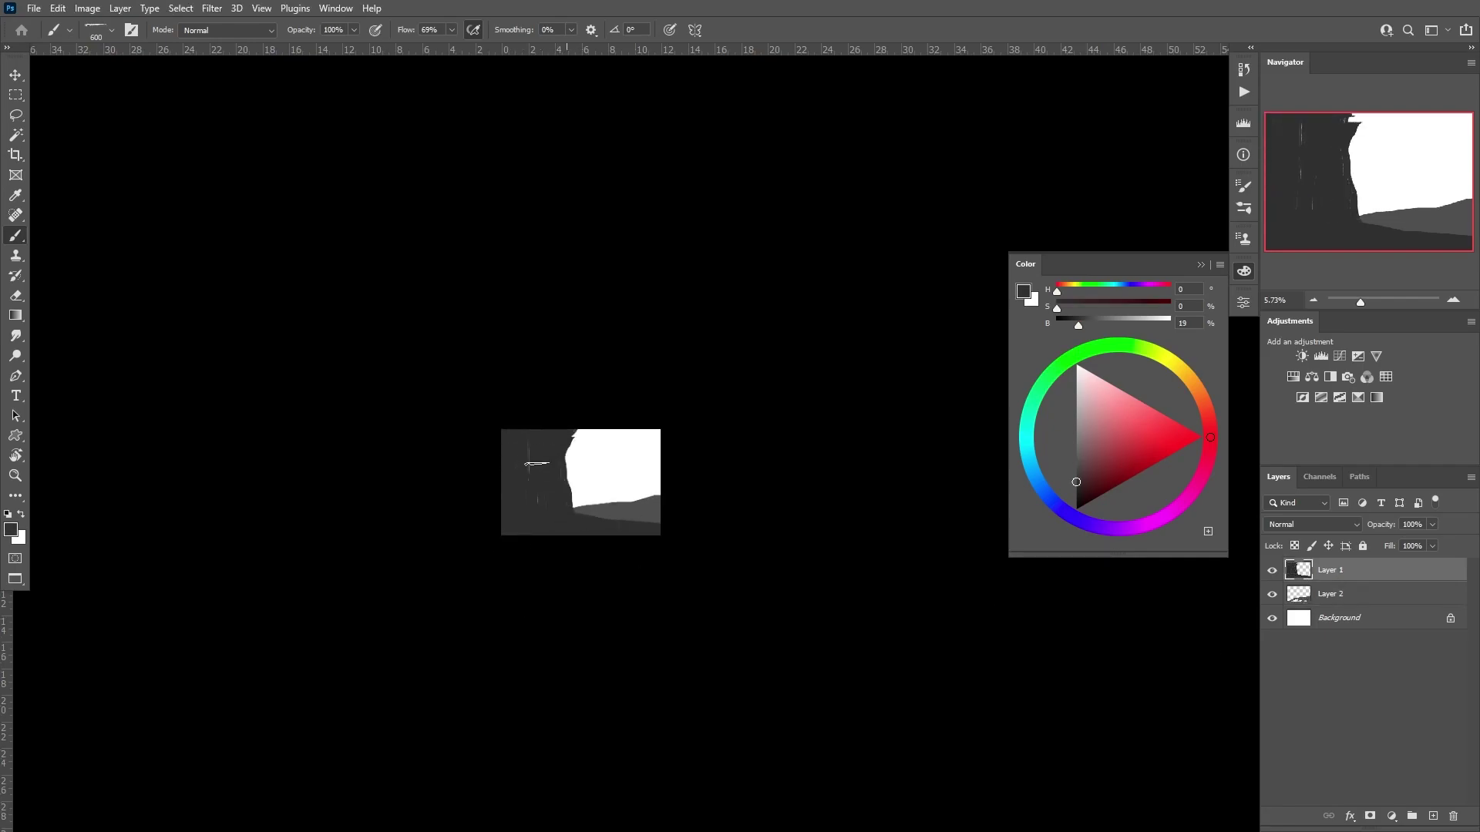
pyautogui.hotkey('ctrl', 'z')
pyautogui.press('e')
pyautogui.moveTo(569, 440)
pyautogui.mouseDown()
pyautogui.moveTo(592, 436)
pyautogui.moveTo(626, 521)
pyautogui.mouseUp()
pyautogui.press('b')
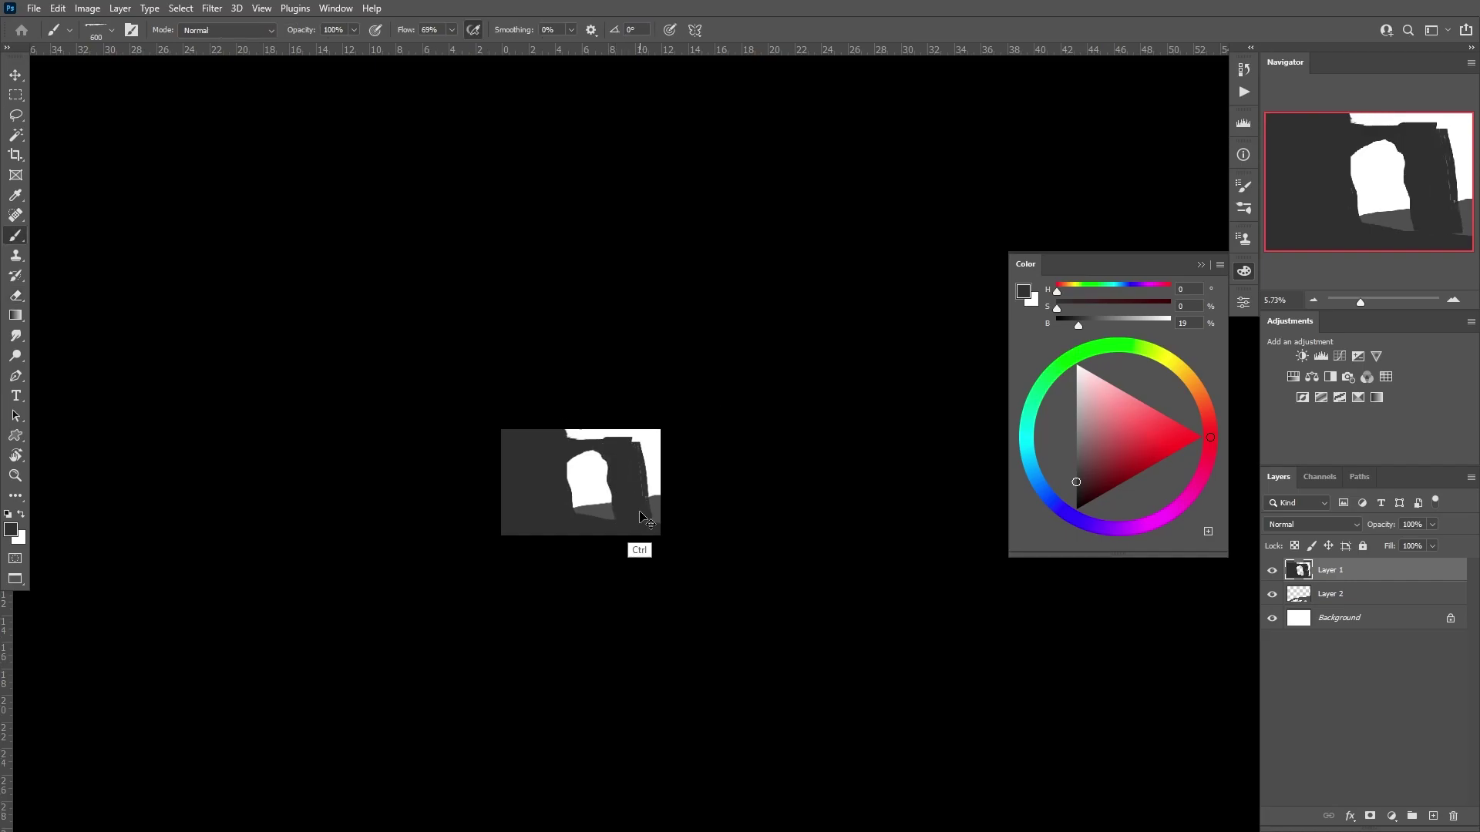
pyautogui.hotkey('ctrl', 'z')
pyautogui.moveTo(598, 442); pyautogui.dragTo(626, 520)
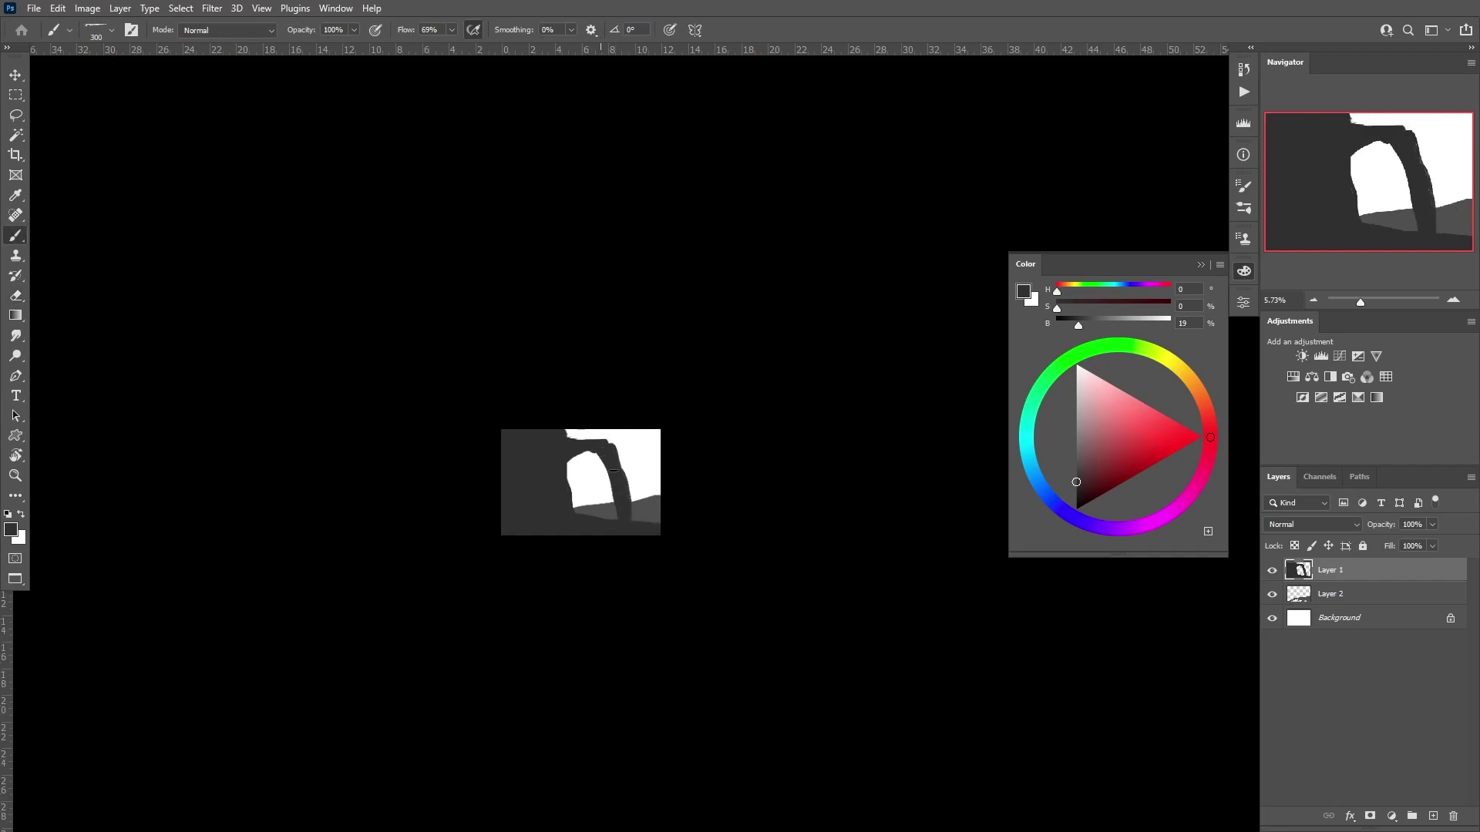
# - On a new layer beneath Layer 2, paint lighter grey rocks beyond the arch
pyautogui.click(1350, 601)
pyautogui.hotkey('ctrl', 'shift', 'alt', 'n')
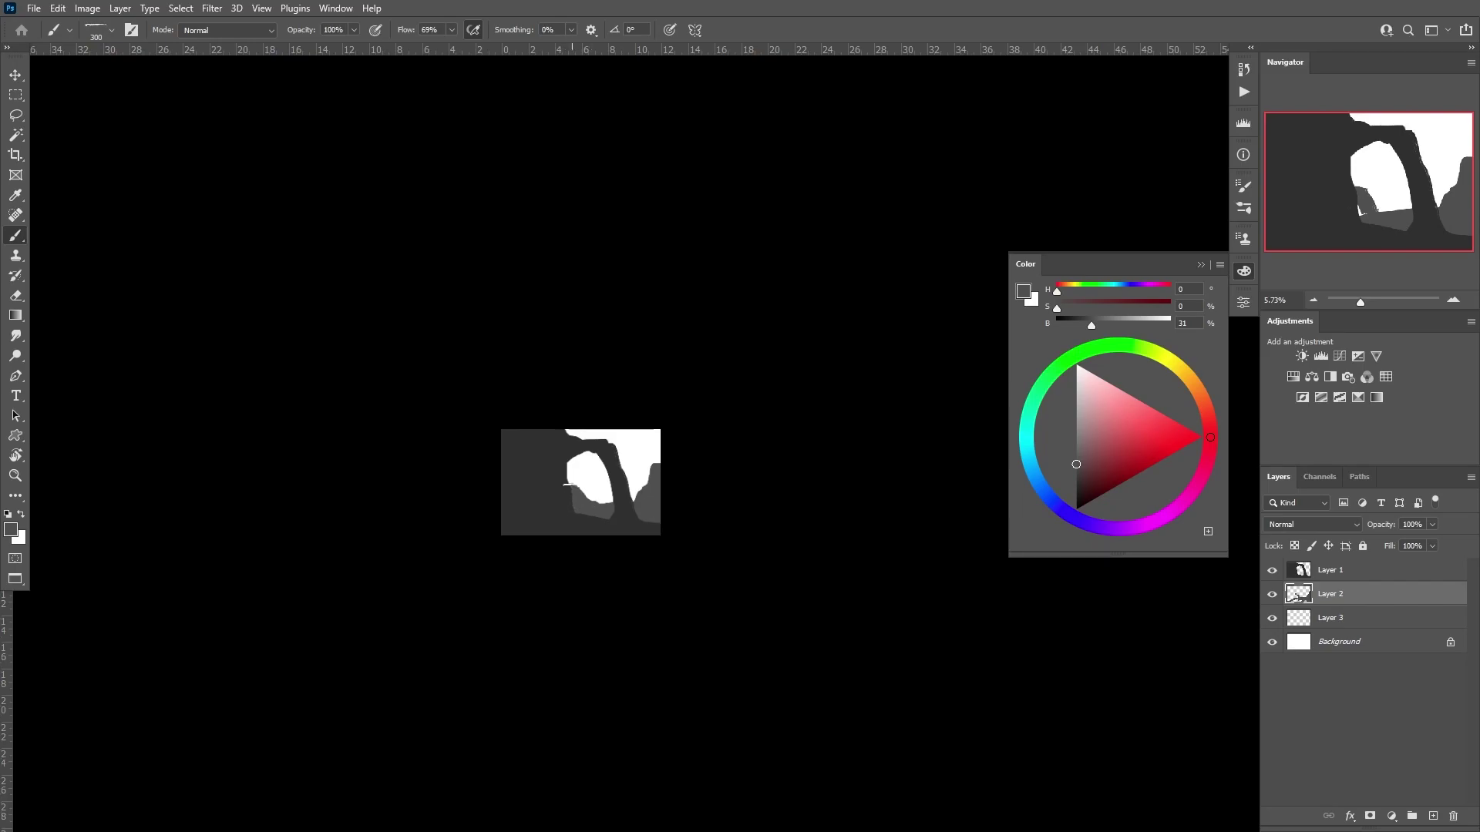
pyautogui.hotkey('alt', '[')
pyautogui.keyDown('alt'); pyautogui.click(648, 508); pyautogui.keyUp('alt')
pyautogui.moveTo(624, 437)
pyautogui.mouseDown()
pyautogui.moveTo(596, 513)
pyautogui.moveTo(643, 429)
pyautogui.mouseUp()
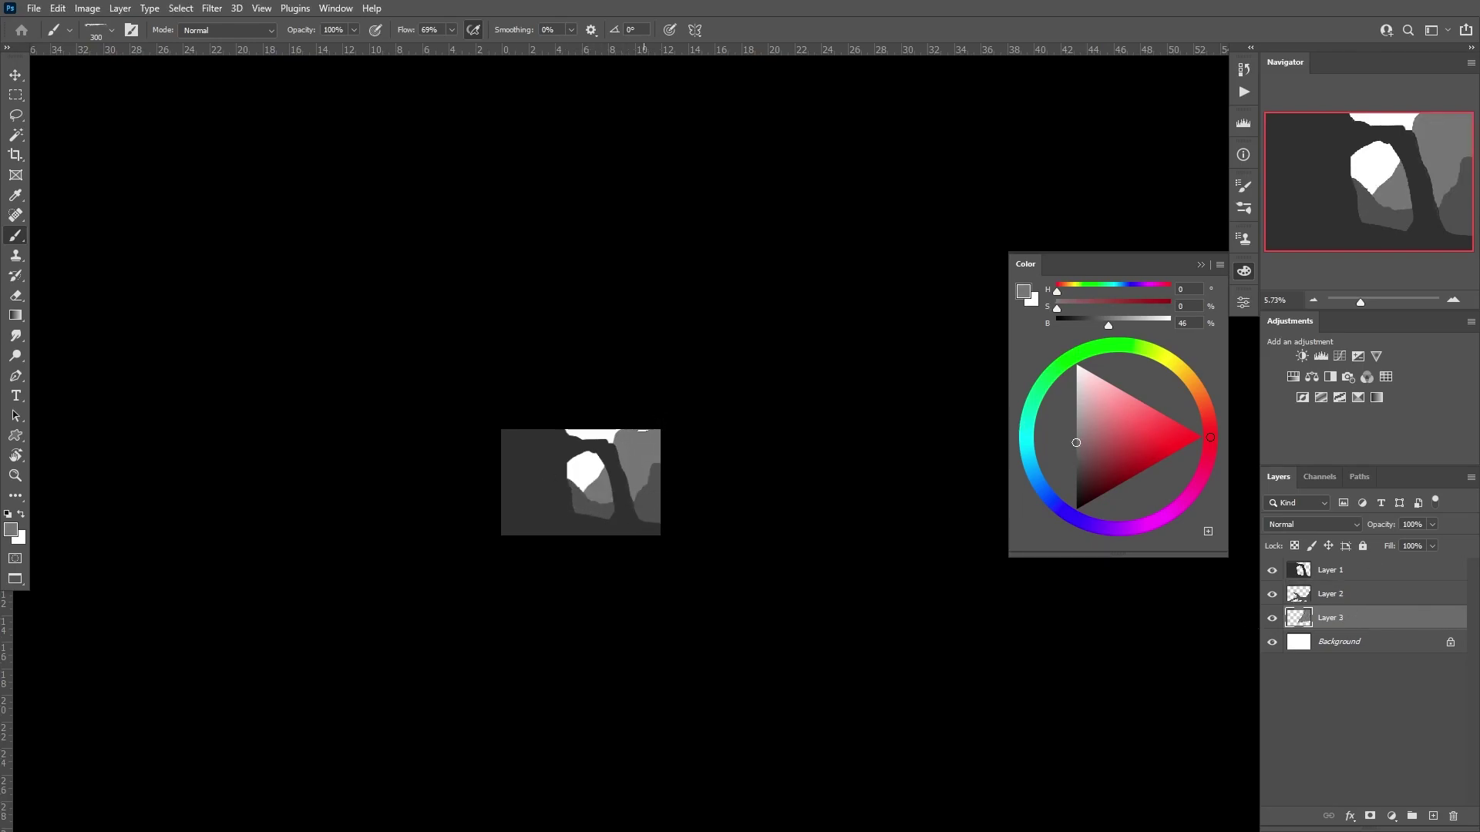
# - Mirror the view to check the composition, then paint dark left-side rocks on a new layer
pyautogui.click(1329, 570)
pyautogui.hotkey('ctrl', 'shift', 'h')
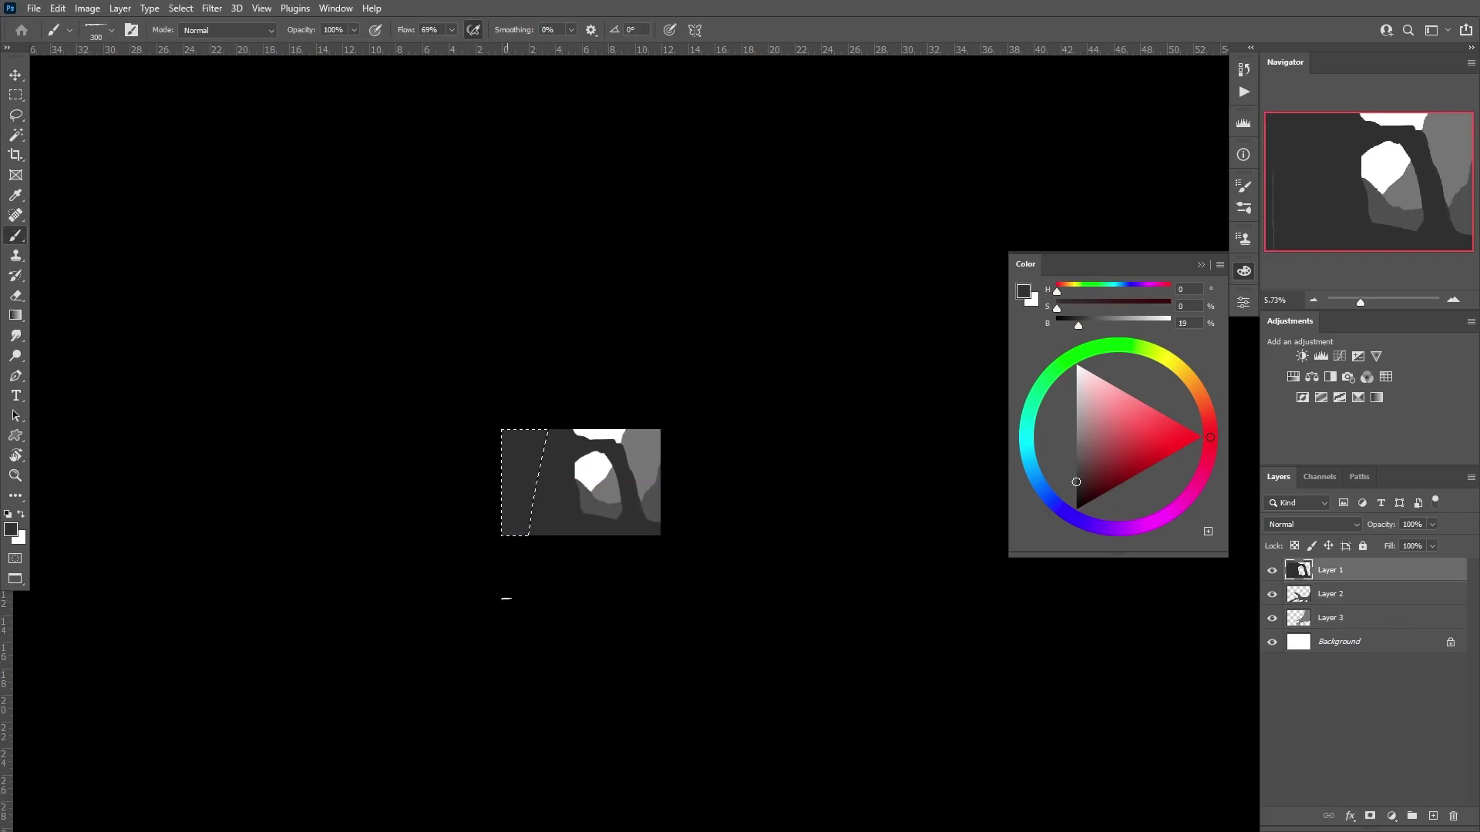
pyautogui.hotkey('ctrl', 'shift', 'h')
pyautogui.click(1433, 815)
pyautogui.moveTo(513, 472); pyautogui.dragTo(539, 500)
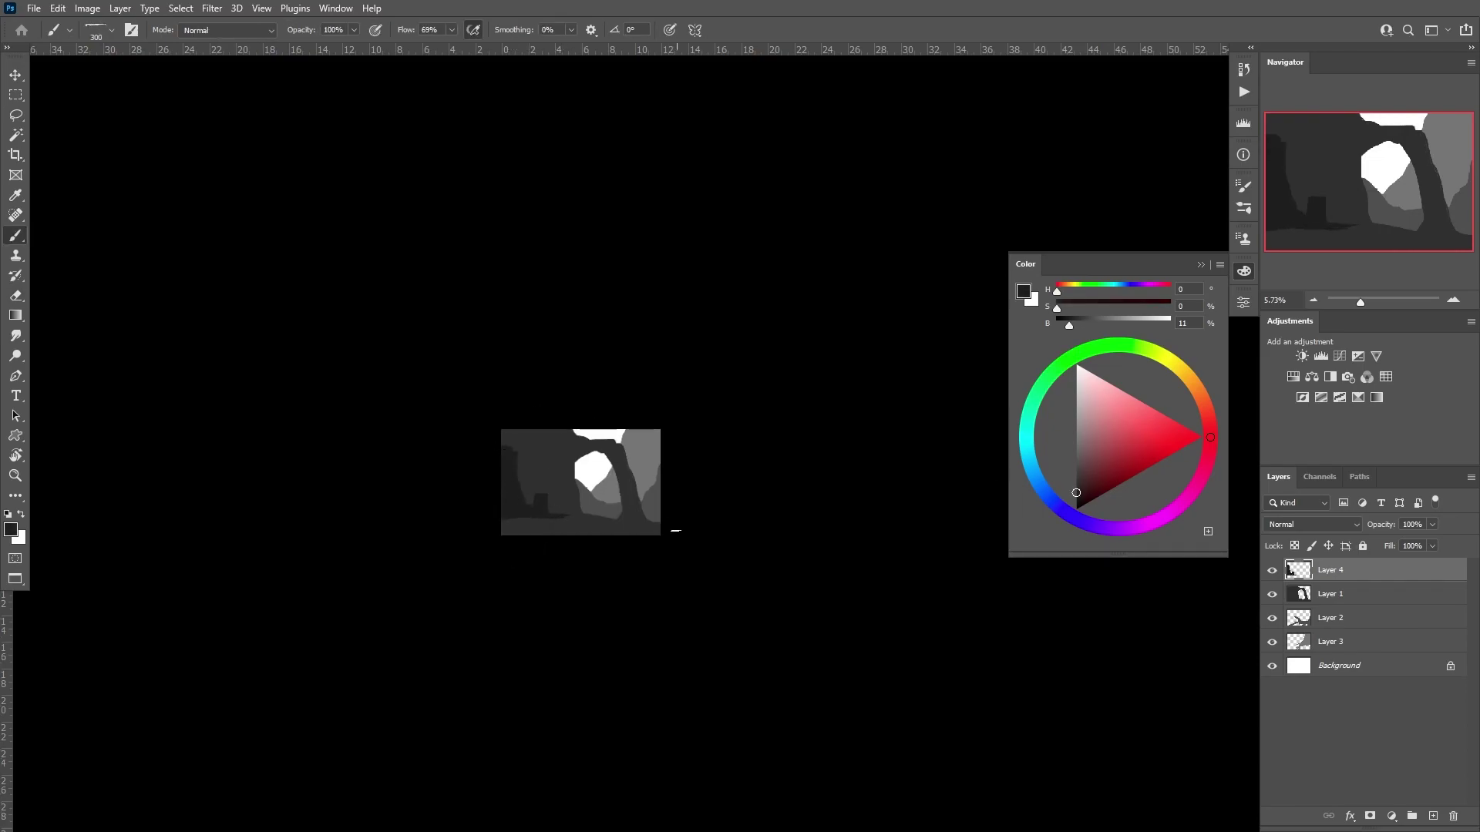
pyautogui.click(1292, 606)
# - Paint dark rock along the left edge and darken the bottom corners
pyautogui.moveTo(661, 495); pyautogui.dragTo(673, 522)
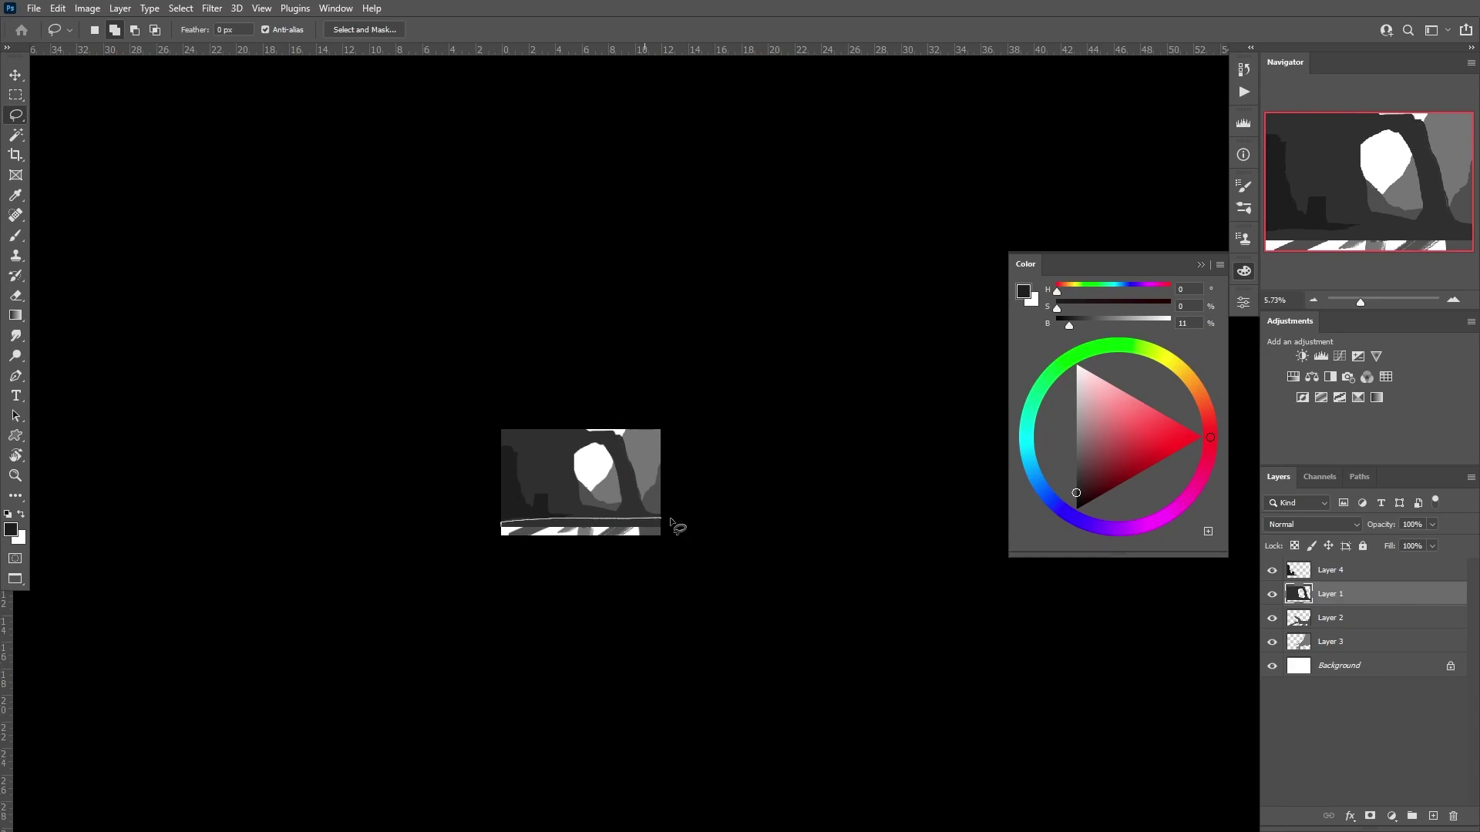
pyautogui.moveTo(600, 573); pyautogui.dragTo(522, 479)
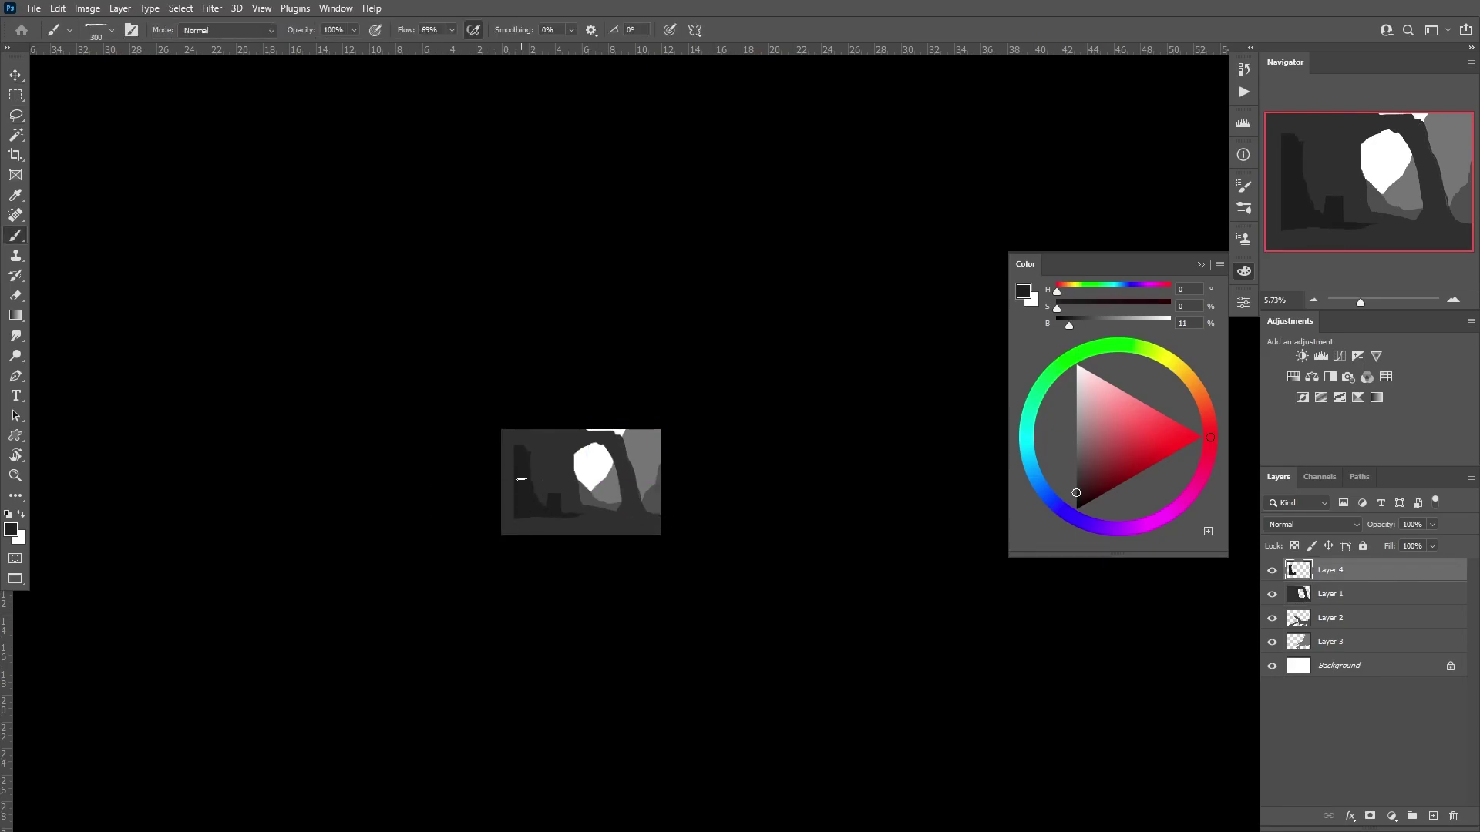
pyautogui.moveTo(632, 546); pyautogui.dragTo(578, 518)
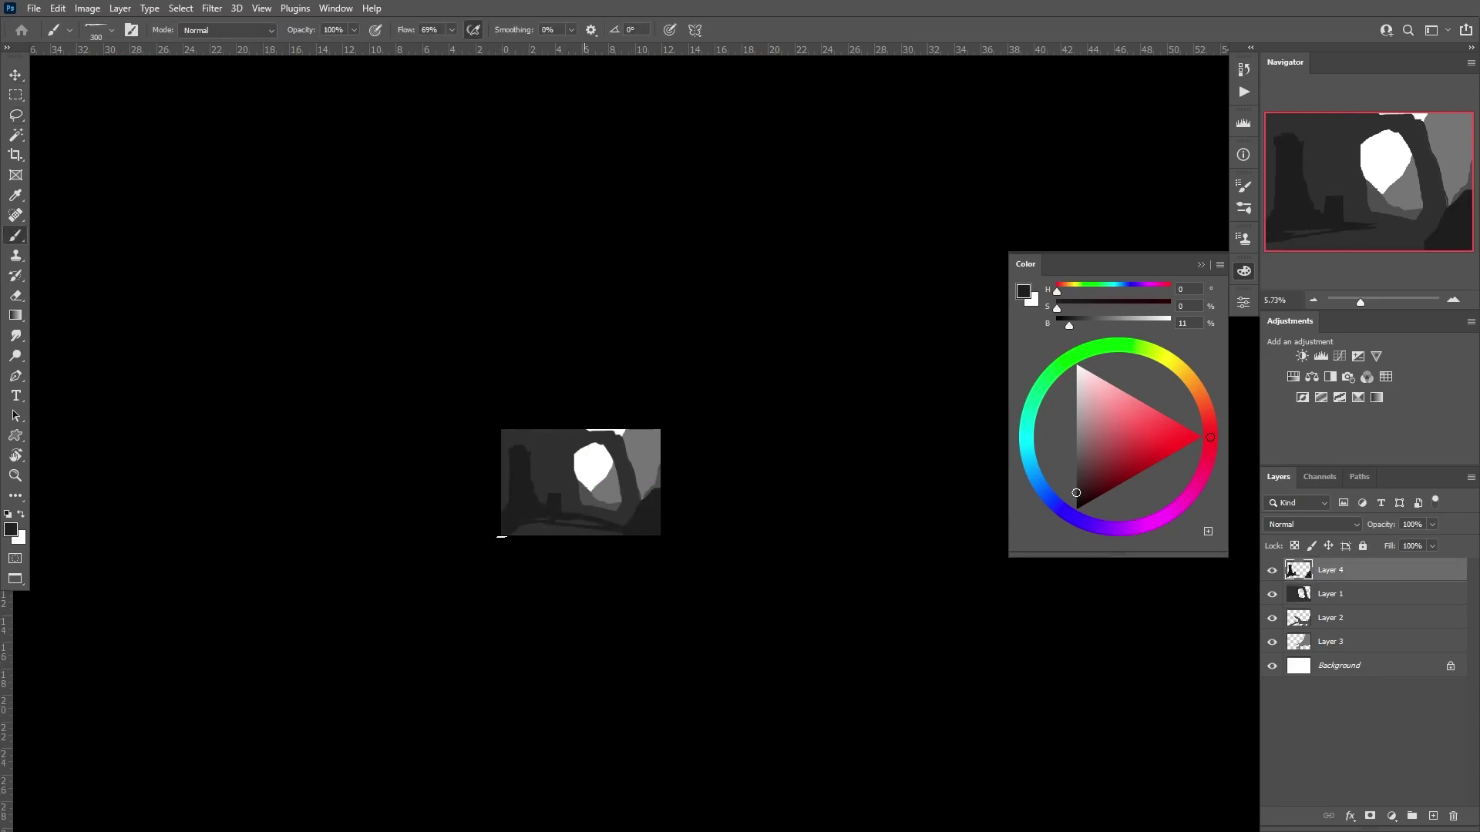
# - On a new layer, paint a light grey winding path and refine its shape with Eraser and Lasso
pyautogui.hotkey('ctrl', 'shift', 'alt', 'n')
pyautogui.click(1077, 366)
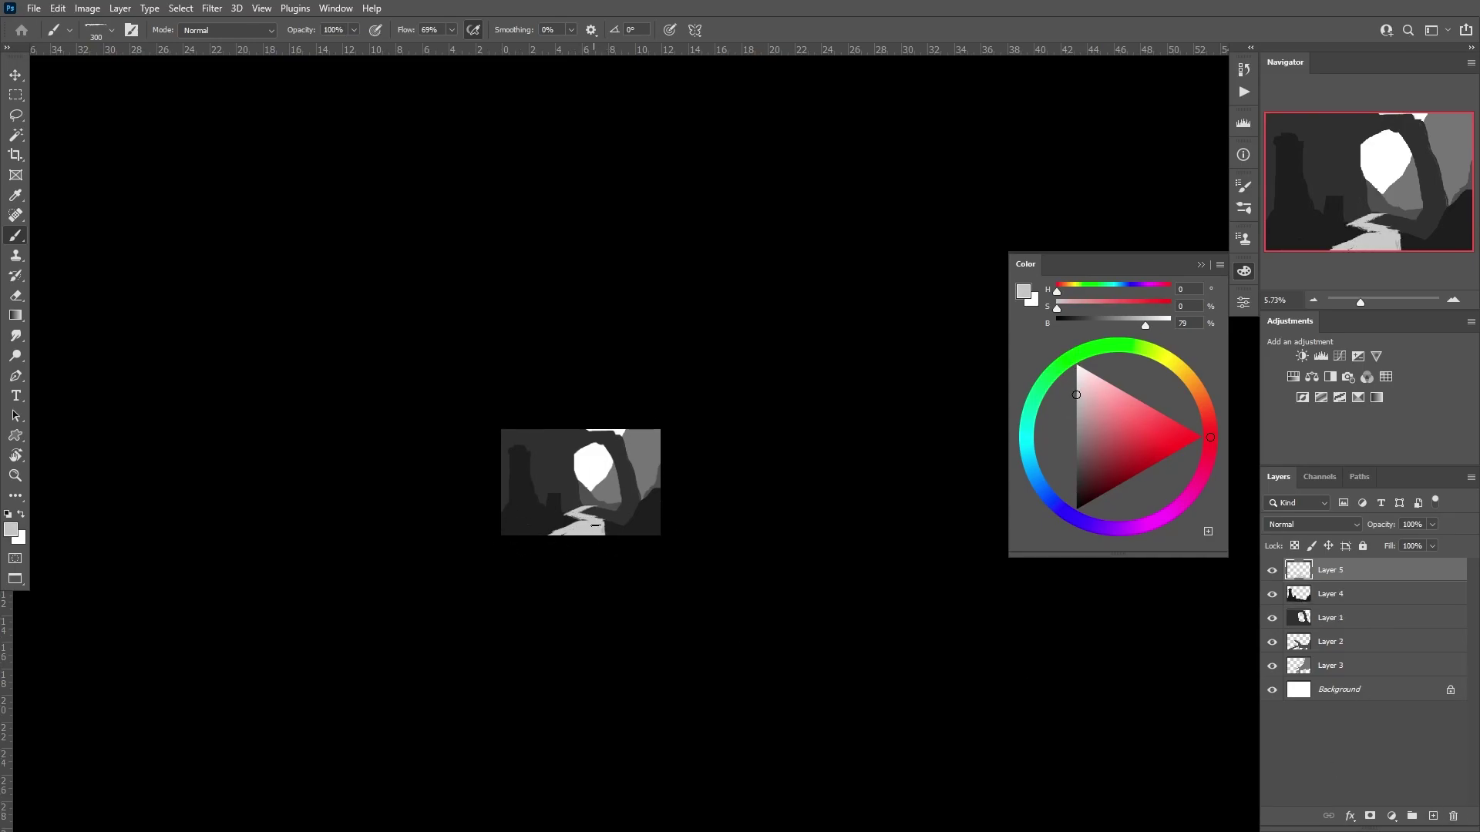
pyautogui.scroll(5, 595, 529)
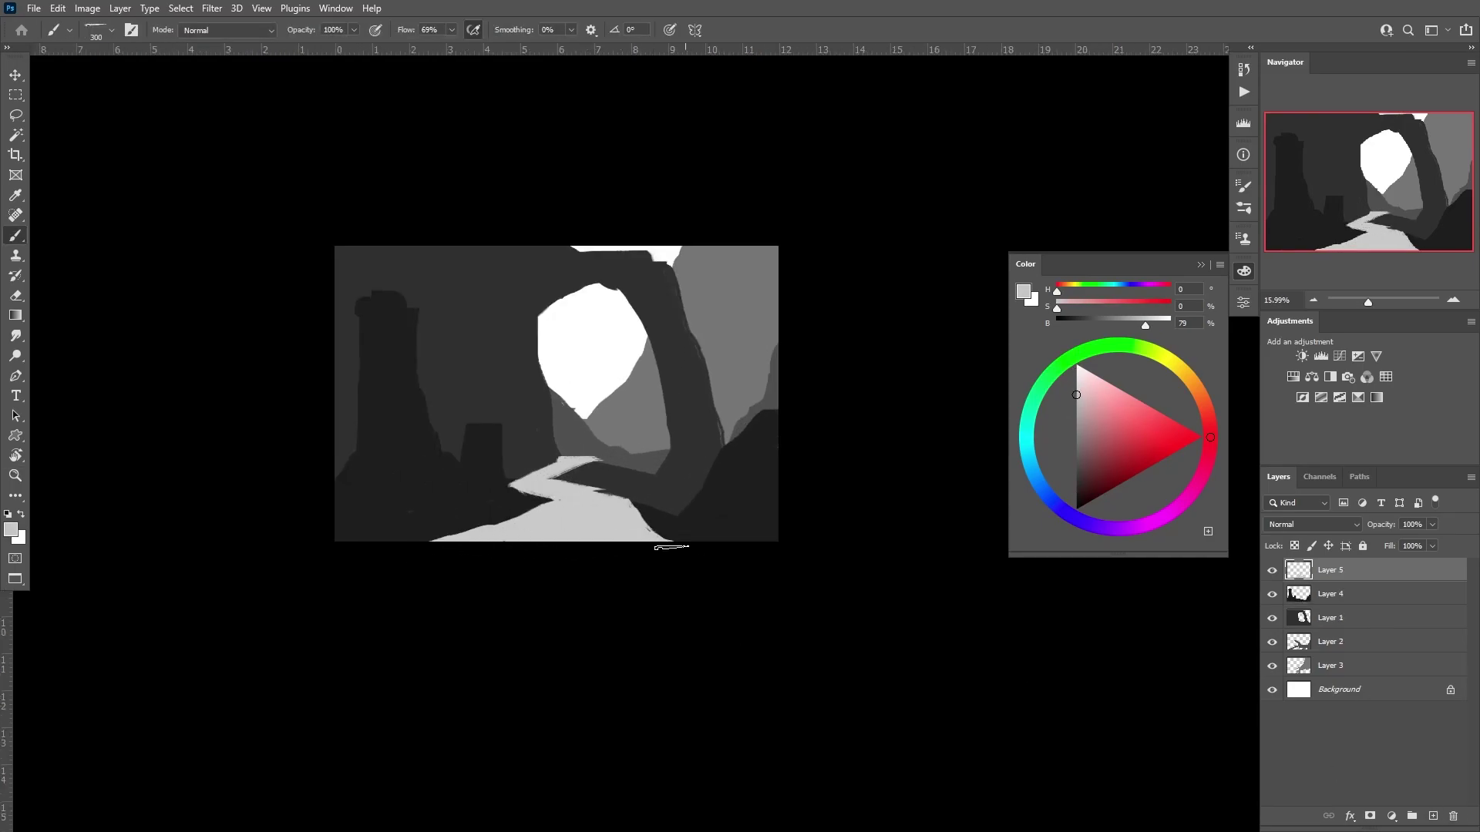
pyautogui.press('e')
pyautogui.press('l')
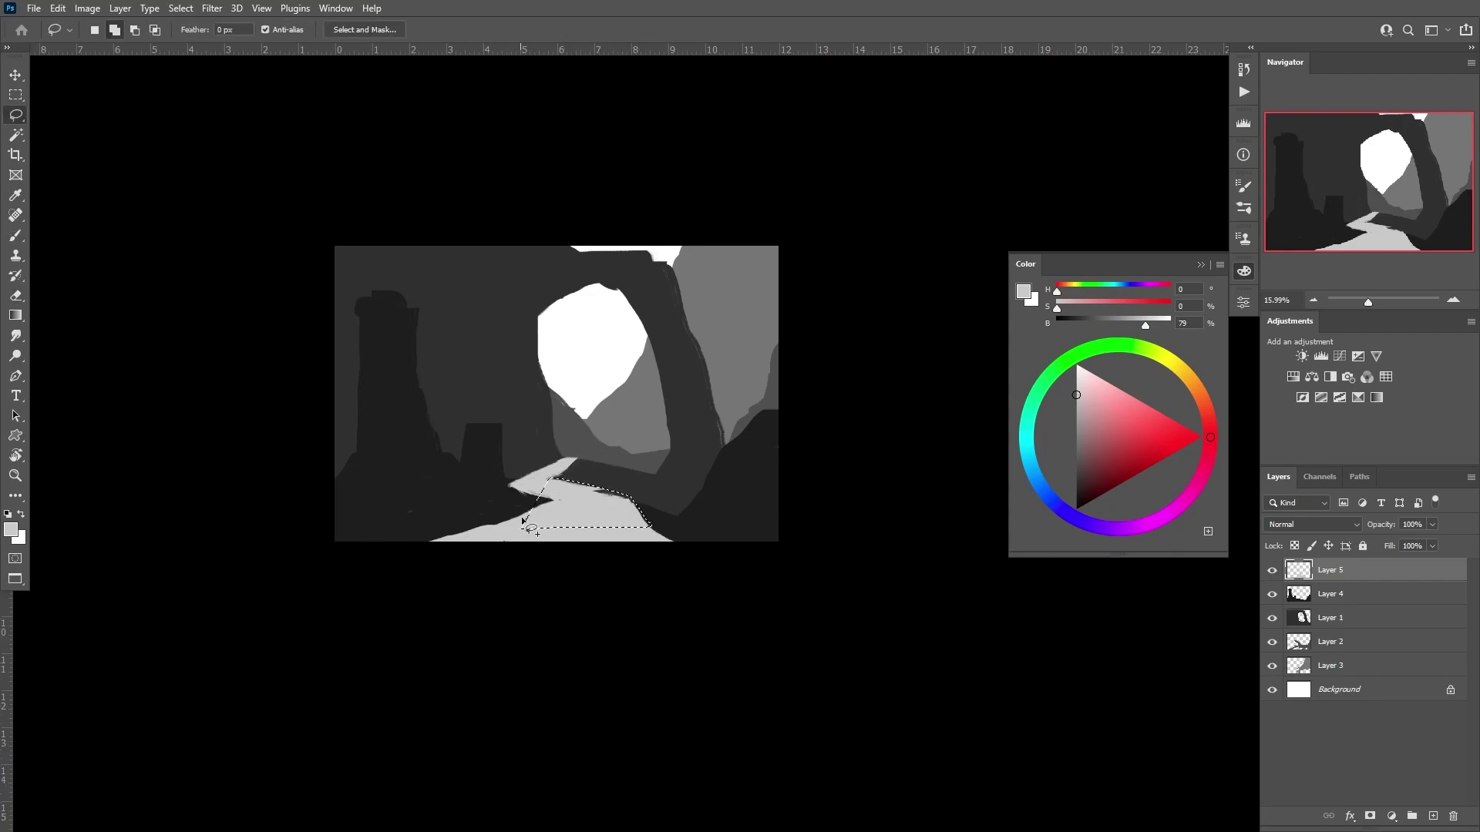
pyautogui.hotkey('ctrl', 'd')
# - On a new layer, paint a dark rock spire beneath the arch and darken its right leg
pyautogui.press('b')
pyautogui.hotkey('ctrl', 'shift', 'alt', 'n')
pyautogui.keyDown('alt'); pyautogui.click(621, 452); pyautogui.keyUp('alt')
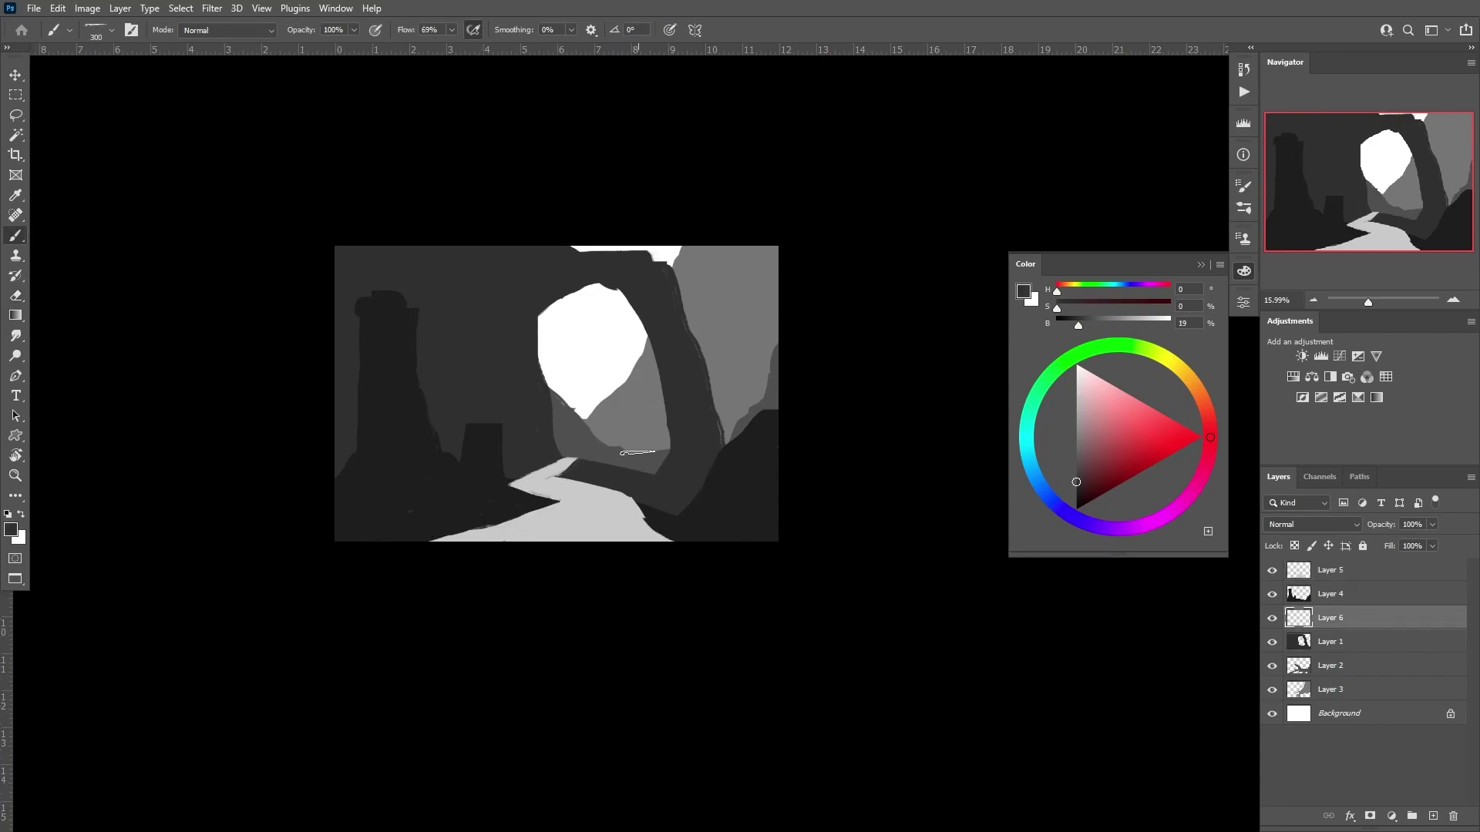
pyautogui.moveTo(649, 492)
pyautogui.mouseDown()
pyautogui.moveTo(683, 419)
pyautogui.moveTo(646, 330)
pyautogui.mouseUp()
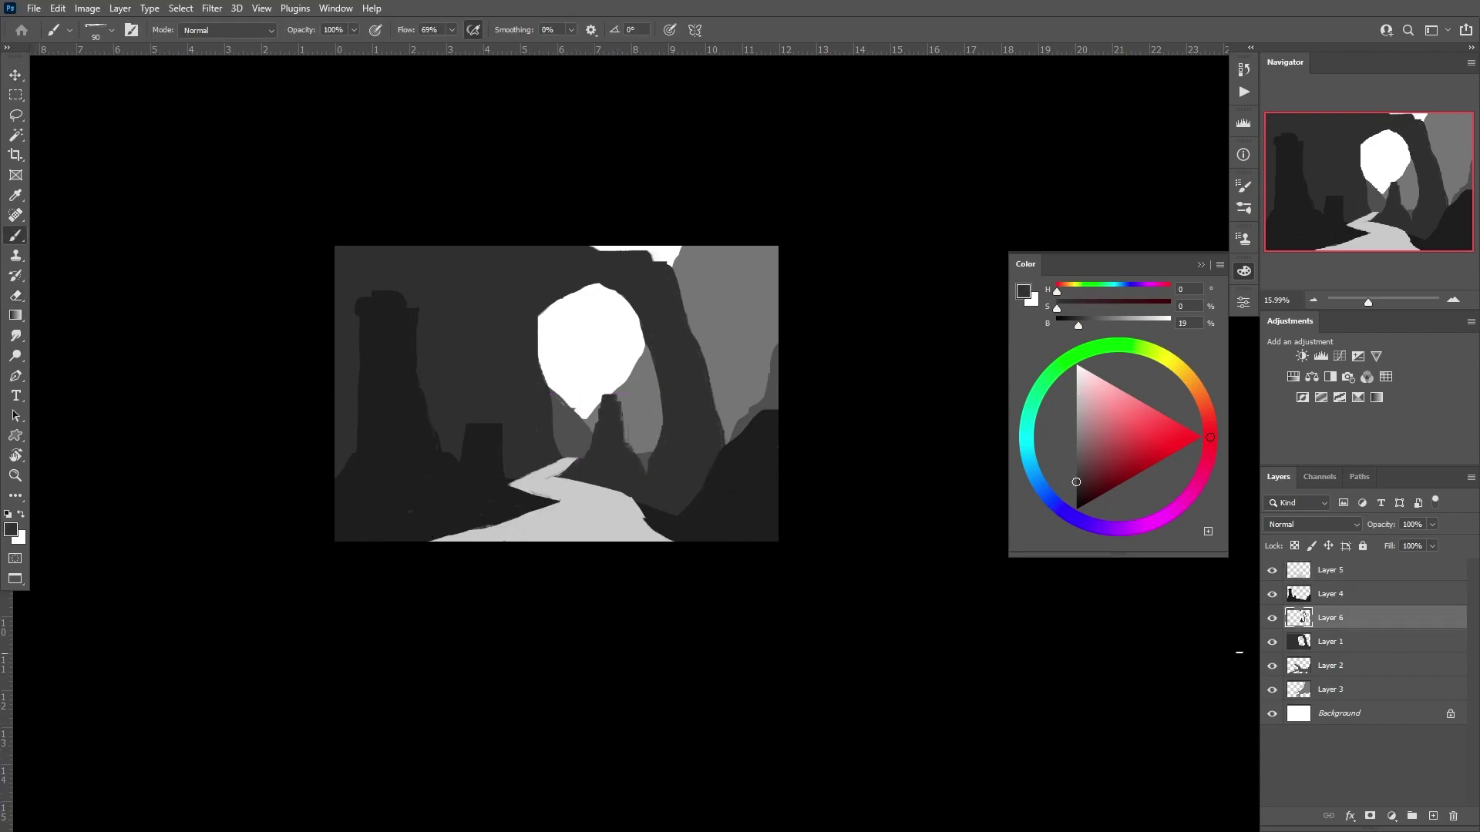
# - On a new layer below Layer 1, paint mid-grey cliffs inside the arch, then mirror-check the view
pyautogui.click(1330, 665)
pyautogui.hotkey('ctrl', 'shift', 'alt', 'n')
pyautogui.press(']')
pyautogui.press(']')
pyautogui.press(']')
pyautogui.keyDown('alt'); pyautogui.click(555, 416); pyautogui.keyUp('alt')
pyautogui.moveTo(568, 297)
pyautogui.mouseDown()
pyautogui.moveTo(568, 409)
pyautogui.moveTo(555, 417)
pyautogui.moveTo(568, 408)
pyautogui.moveTo(568, 300)
pyautogui.mouseUp()
pyautogui.press('e')
pyautogui.press('b')
pyautogui.press('h')
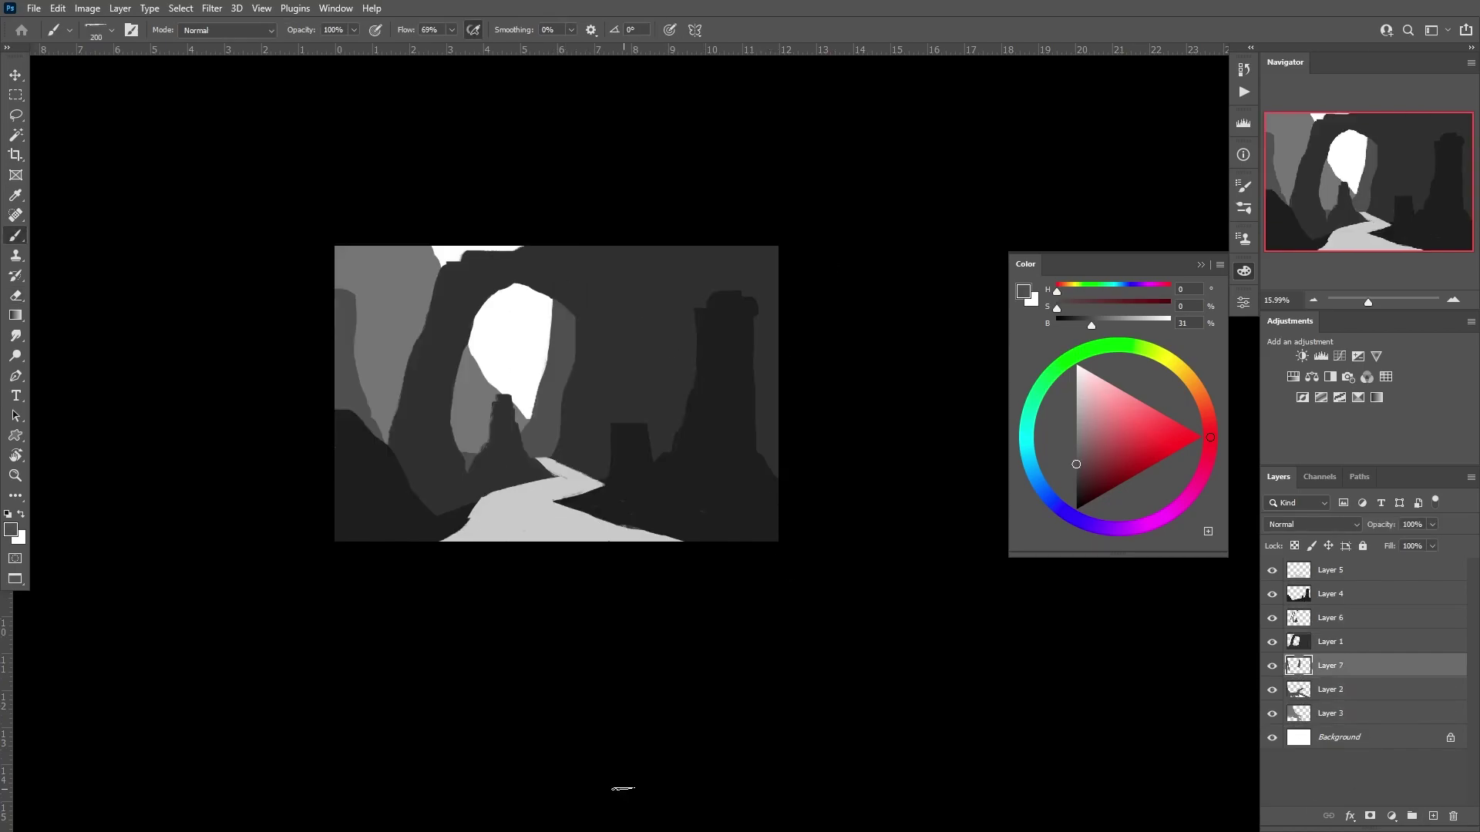
pyautogui.press('h')
pyautogui.press('h')
pyautogui.press('h')
# - Paint a near-black butte on a new layer, nudge it slightly right, and fill the lower-left edge
pyautogui.hotkey('alt', ']')
pyautogui.hotkey('alt', ']')
pyautogui.hotkey('alt', ']')
pyautogui.press('e')
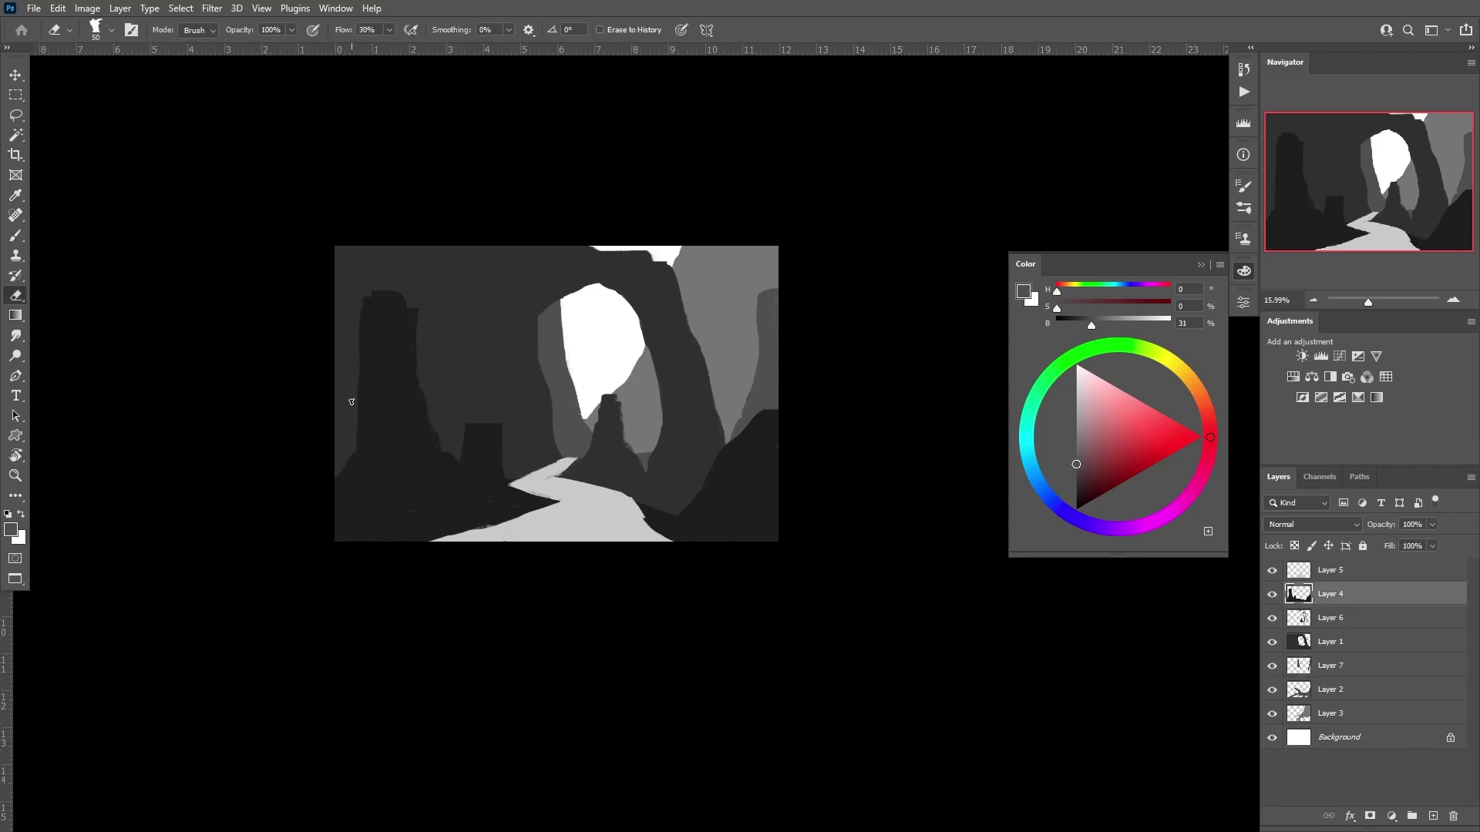
pyautogui.press('b')
pyautogui.keyDown('alt'); pyautogui.click(394, 447); pyautogui.keyUp('alt')
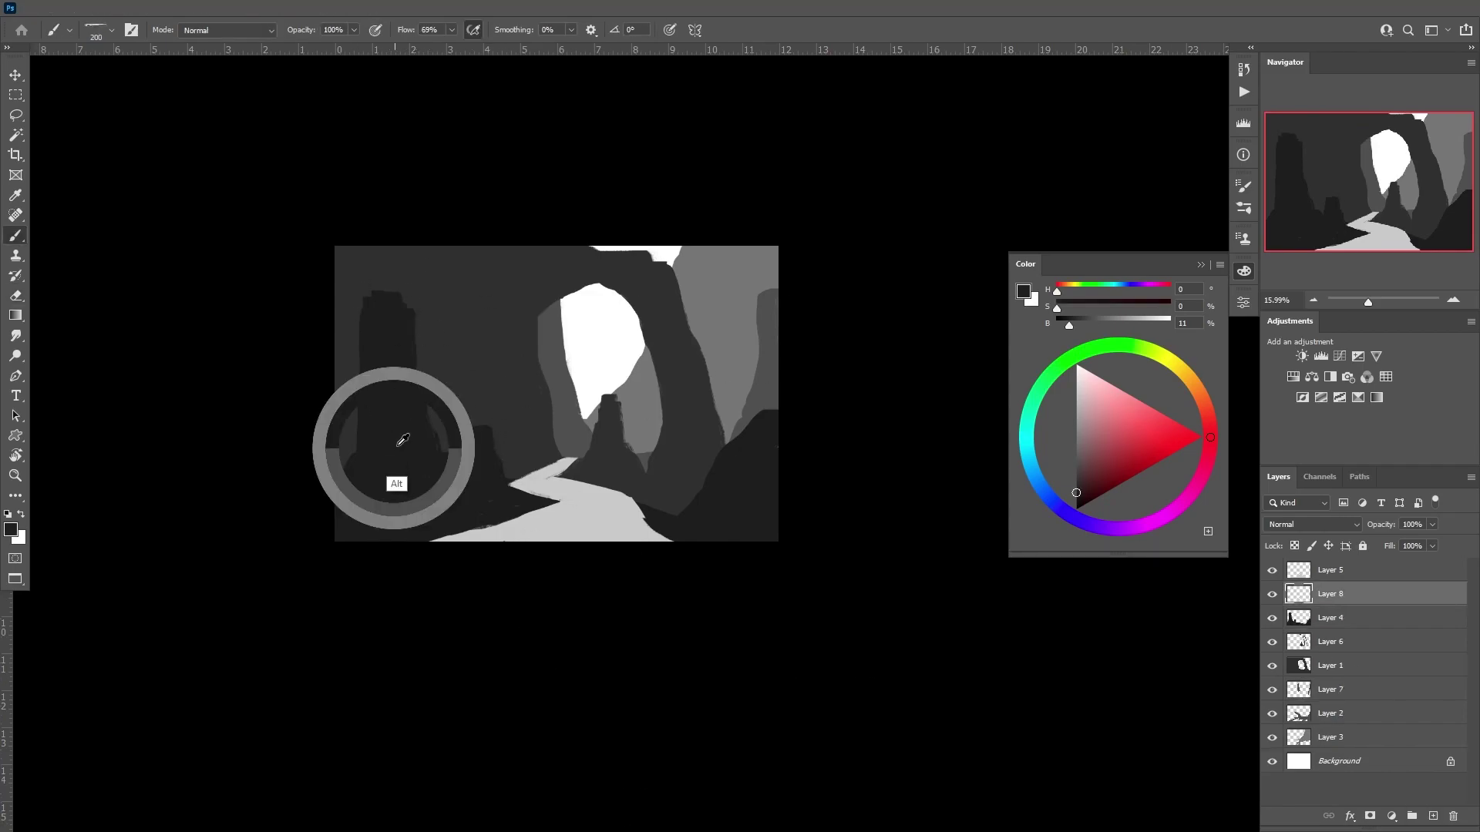
pyautogui.hotkey('ctrl', 'shift', 'alt', 'n')
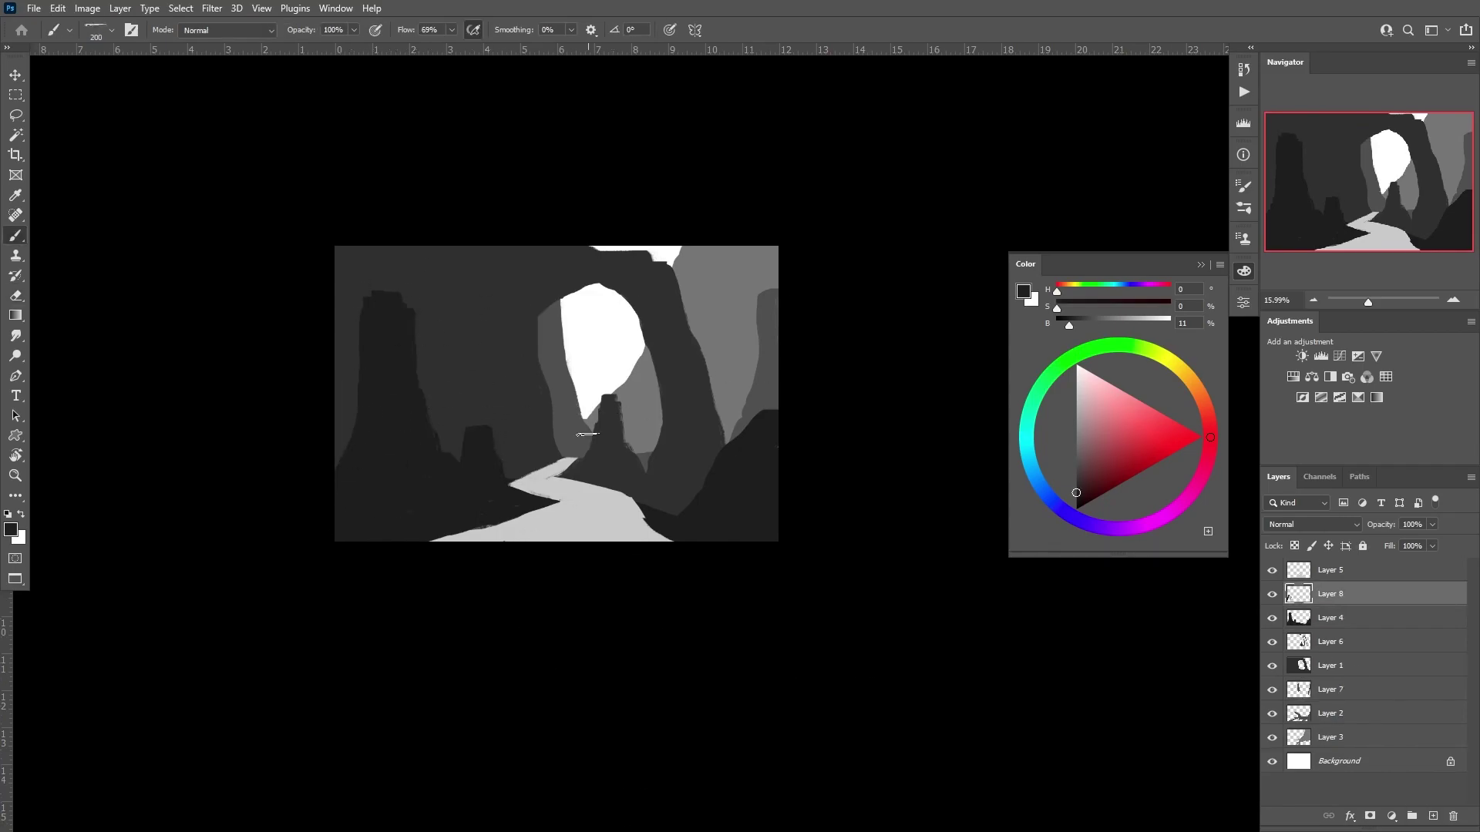
pyautogui.press('v')
pyautogui.moveTo(463, 514); pyautogui.dragTo(468, 513)
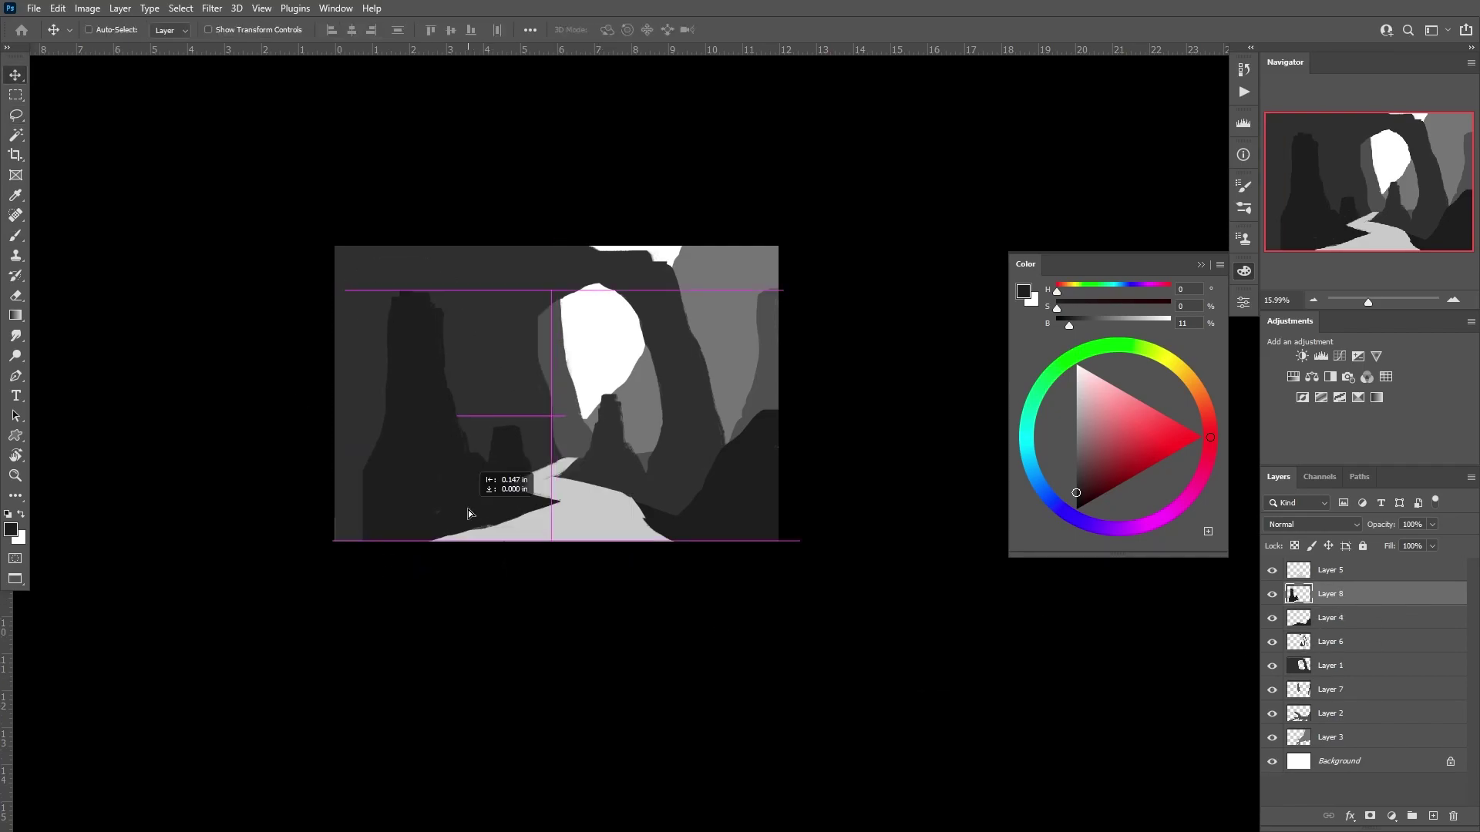
pyautogui.press('b')
pyautogui.moveTo(351, 482); pyautogui.dragTo(343, 540)
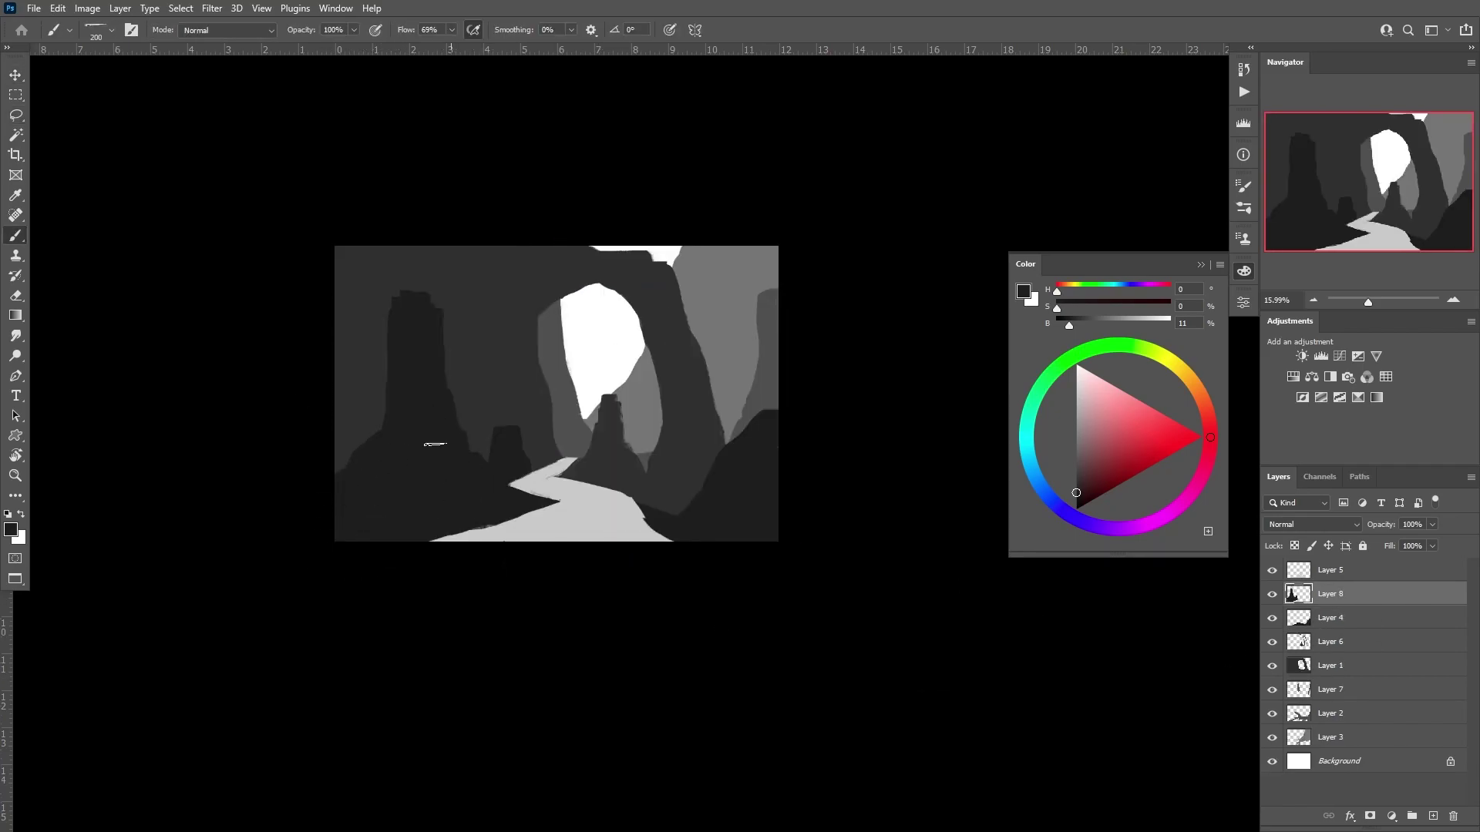
pyautogui.click(1316, 644)
pyautogui.scroll(3, 633, 471)
pyautogui.keyDown('alt'); pyautogui.click(592, 294); pyautogui.keyUp('alt')
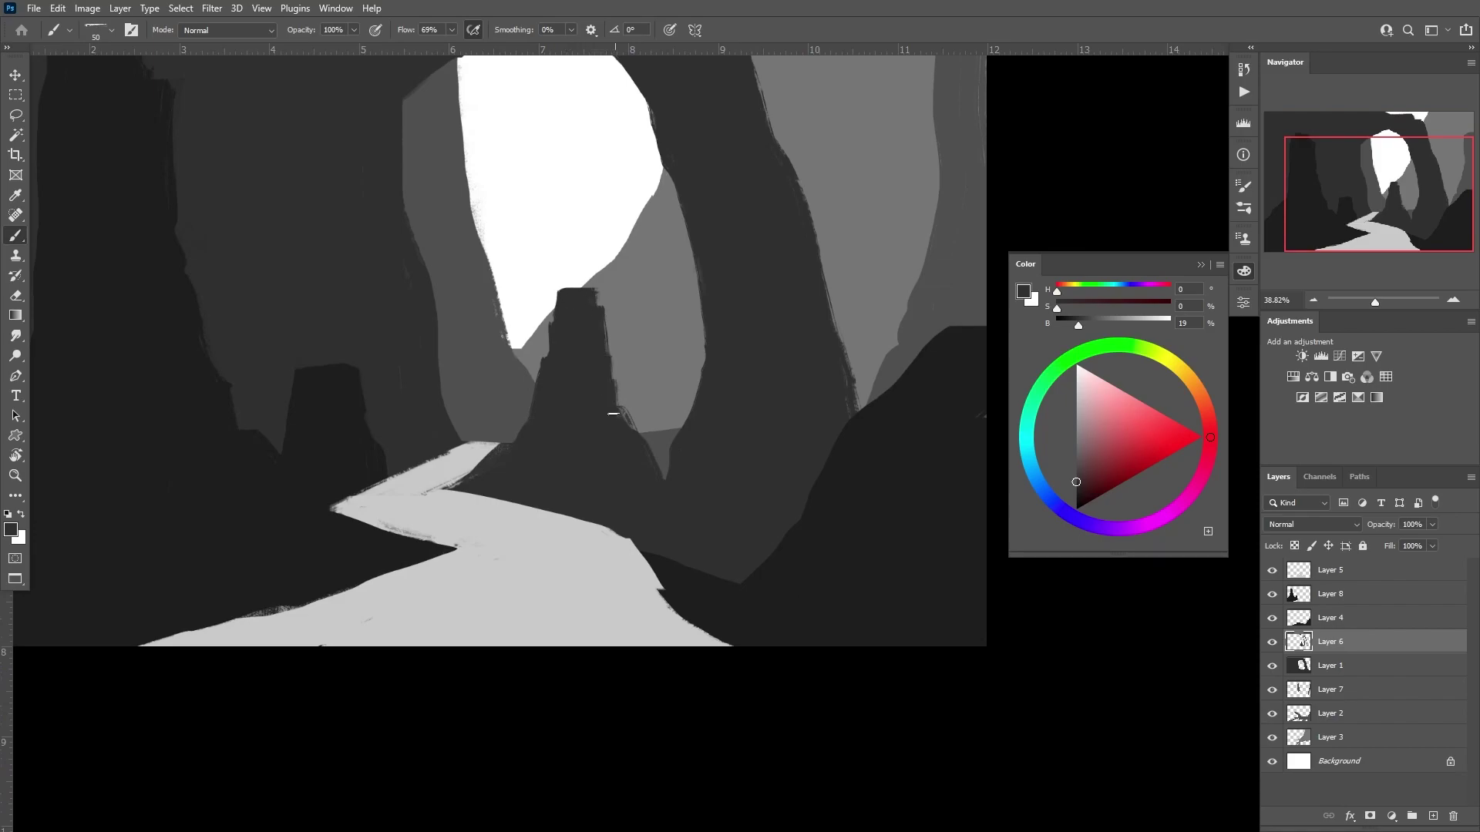
# - Zoom out and add a new layer above Layer 3 with a lighter grey sampled
pyautogui.press('z')
pyautogui.scroll(-4, 532, 462)
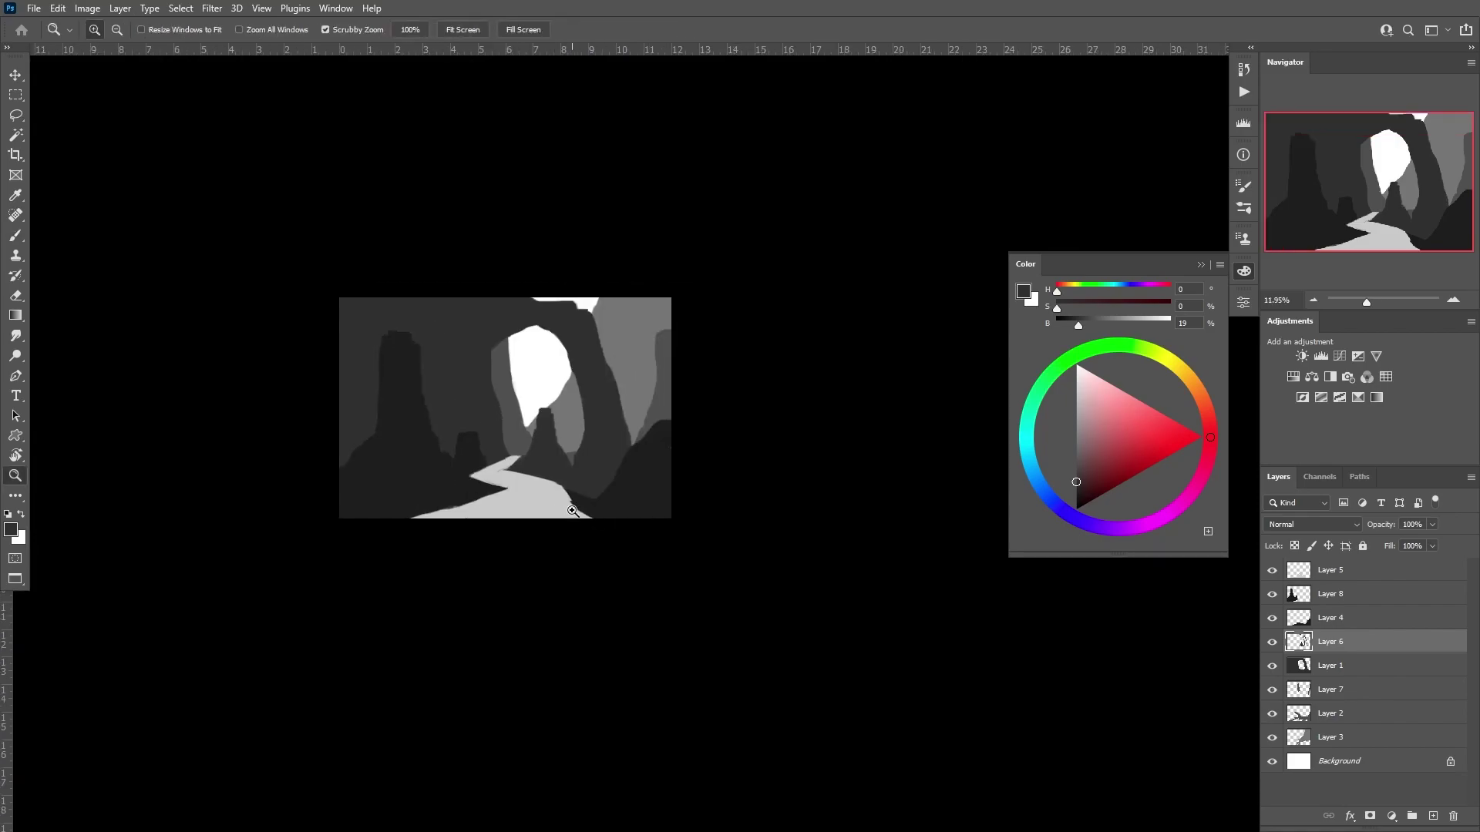
pyautogui.keyDown('ctrl'); pyautogui.click(572, 511); pyautogui.keyUp('ctrl')
pyautogui.press('b')
pyautogui.keyDown('alt'); pyautogui.click(632, 351); pyautogui.keyUp('alt')
pyautogui.hotkey('ctrl', 'shift', 'alt', 'n')
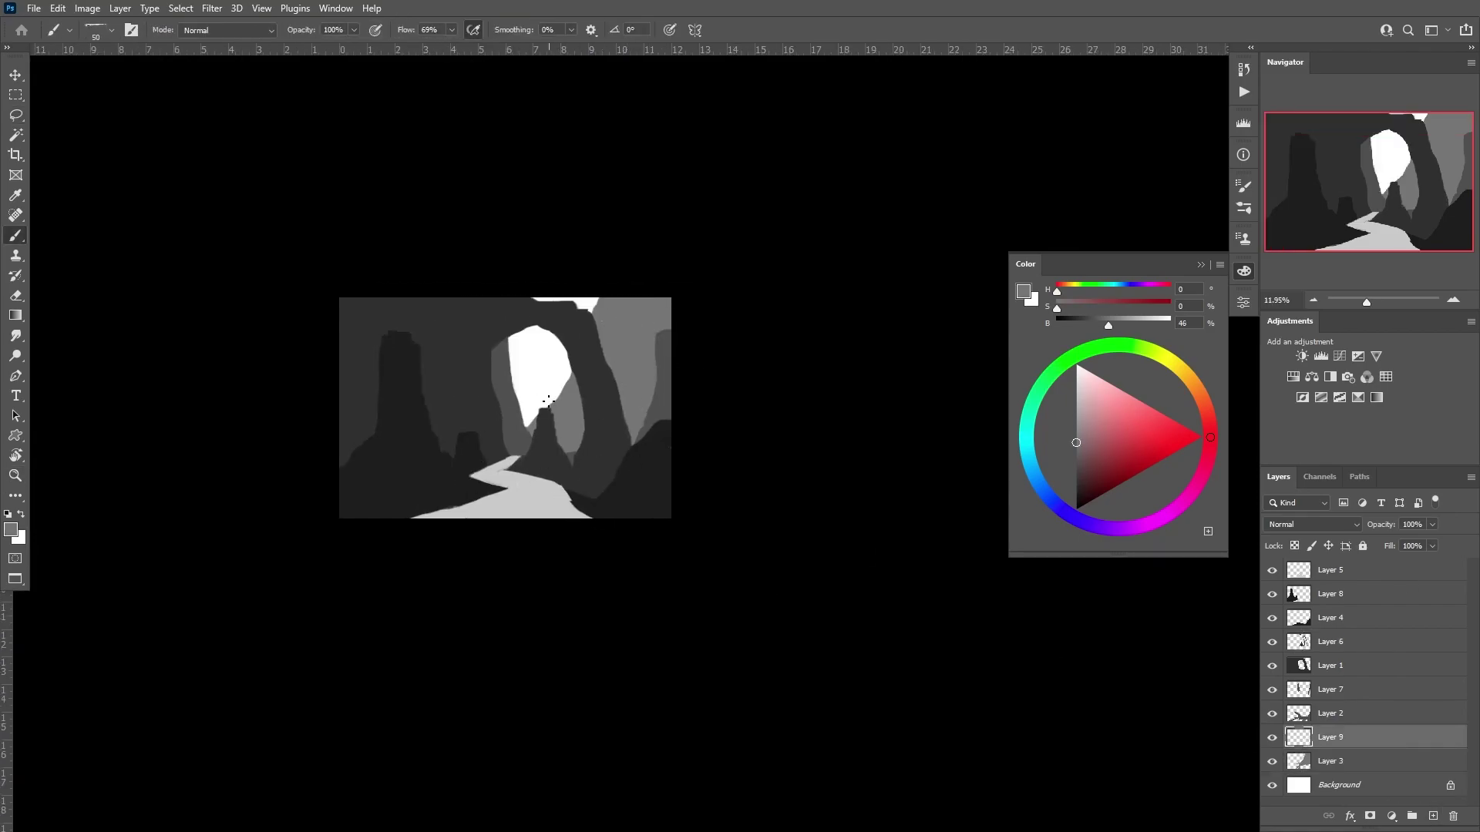
# - Shift the arch and central spire slightly and merge Layer 1 into Layer 6
pyautogui.press('v')
pyautogui.keyDown('ctrl'); pyautogui.click(559, 317); pyautogui.keyUp('ctrl')
pyautogui.keyDown('ctrl'); pyautogui.keyDown('shift'); pyautogui.click(652, 496); pyautogui.keyUp('shift'); pyautogui.keyUp('ctrl')
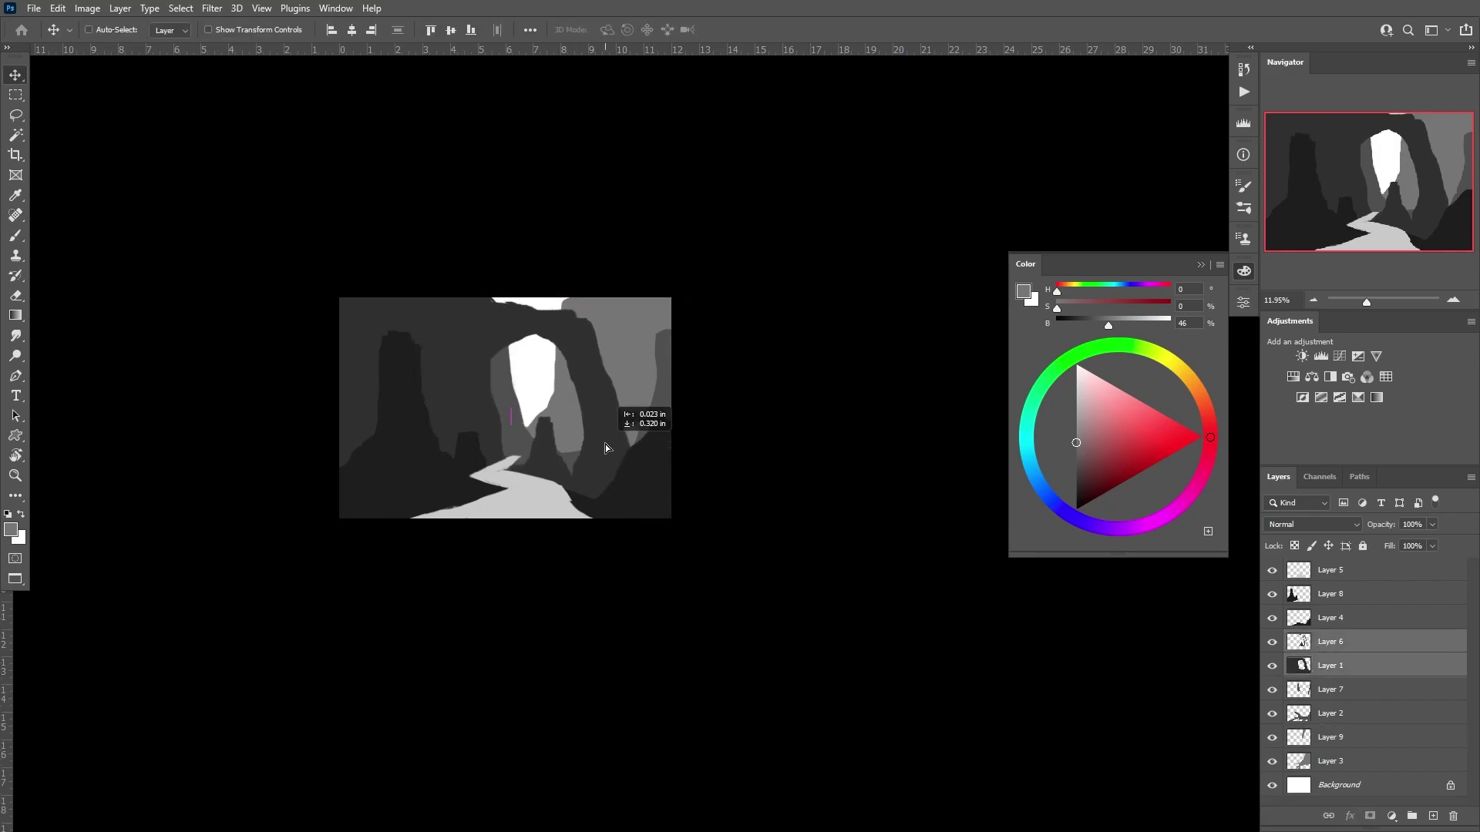
pyautogui.keyDown('ctrl'); pyautogui.click(542, 299); pyautogui.keyUp('ctrl')
pyautogui.press('b')
pyautogui.keyDown('alt'); pyautogui.click(542, 299); pyautogui.keyUp('alt')
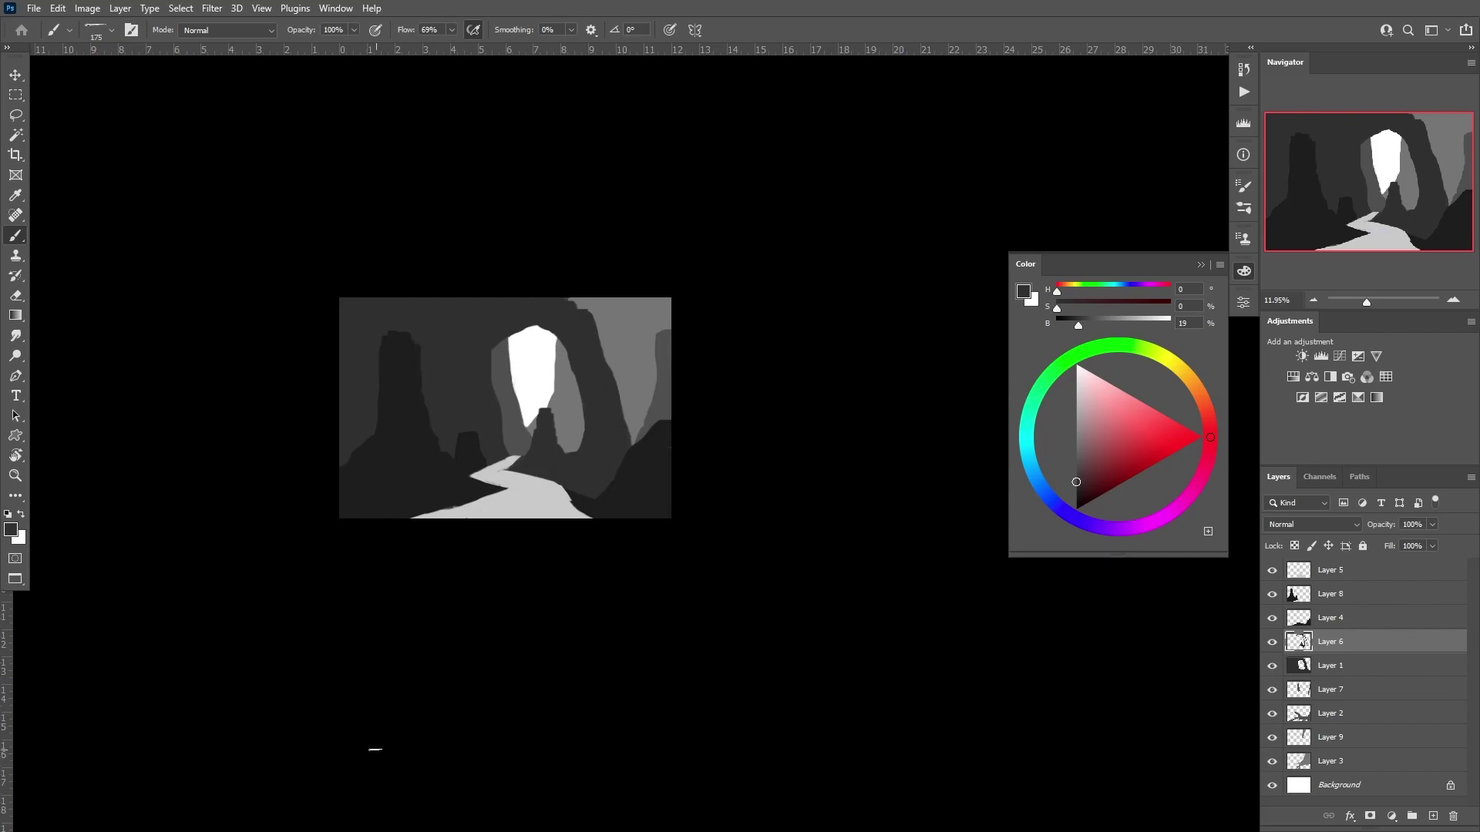
pyautogui.hotkey('ctrl', 'e')
pyautogui.press('l')
# - Cut a lassoed rock patch near the arch onto its own layer and lighten it by +6
pyautogui.moveTo(547, 298); pyautogui.dragTo(536, 336)
pyautogui.hotkey('ctrl', 'j')
pyautogui.hotkey('ctrl', 'u')
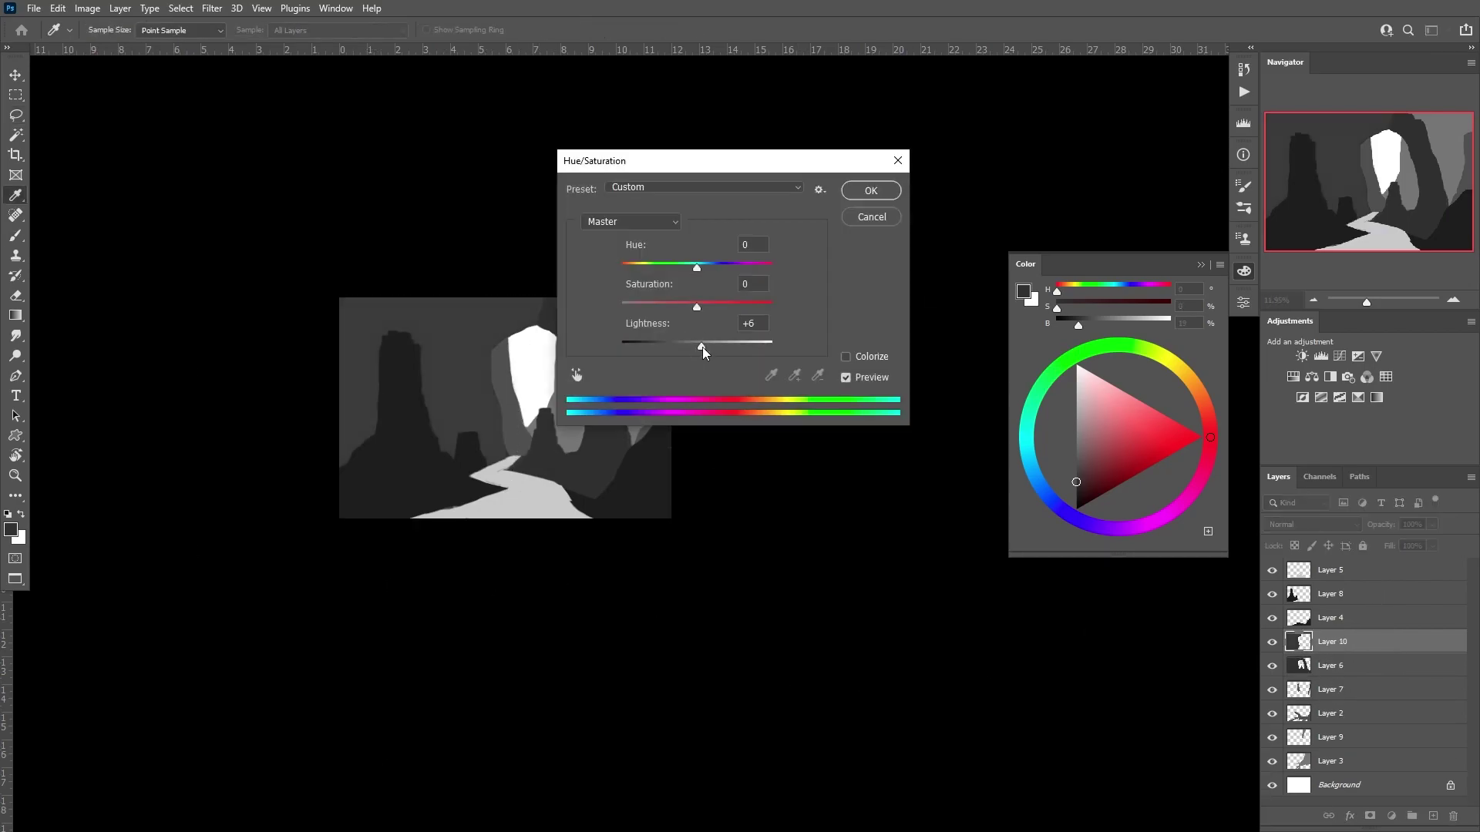
pyautogui.press('Return')
# - Lasso a small rock spire beside the path and paint it on a new layer
pyautogui.keyDown('ctrl'); pyautogui.click(491, 505); pyautogui.keyUp('ctrl')
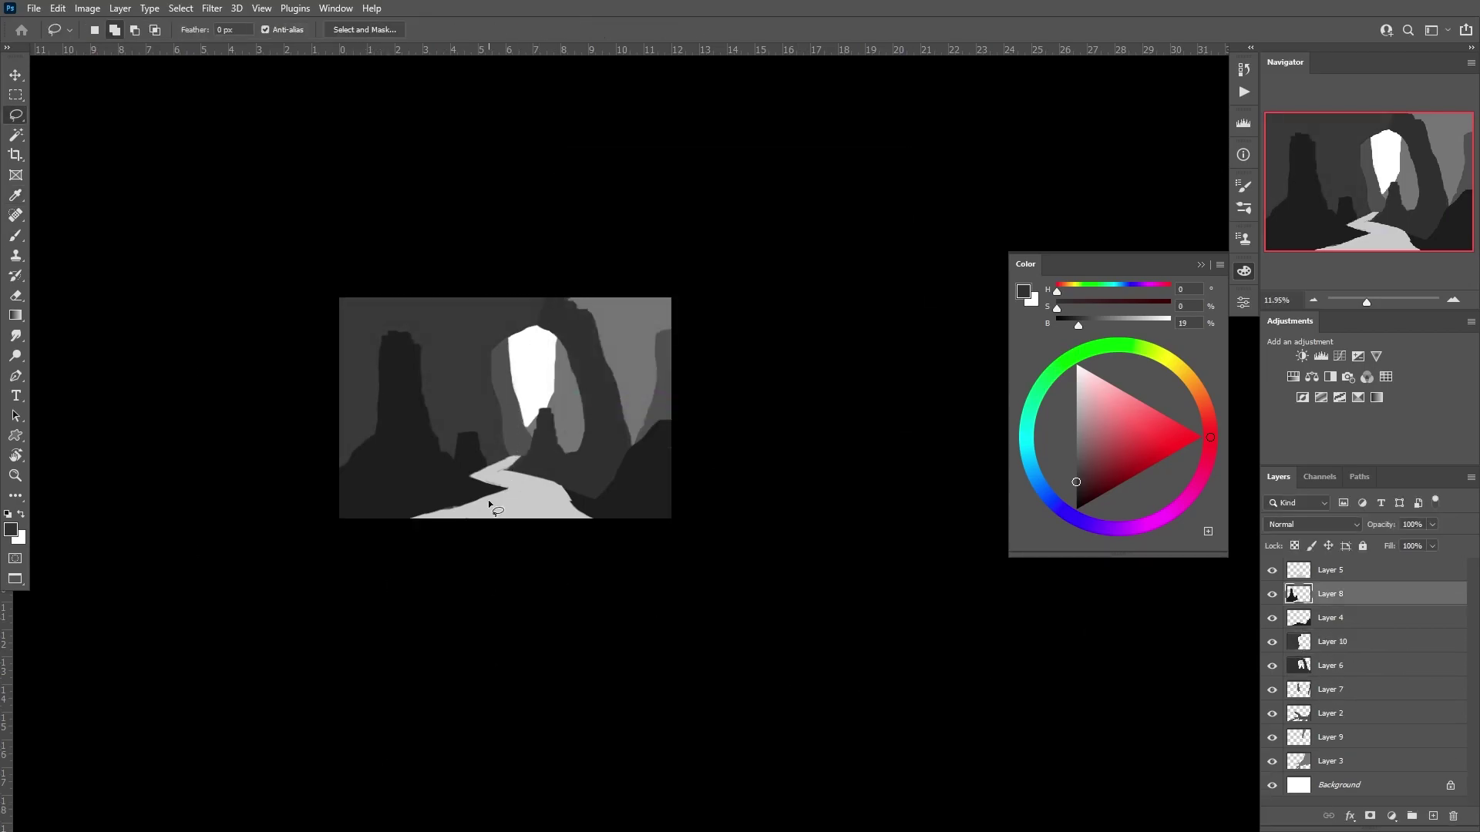
pyautogui.rightClick(474, 447)
pyautogui.moveTo(467, 433); pyautogui.dragTo(470, 471)
pyautogui.click(524, 518)
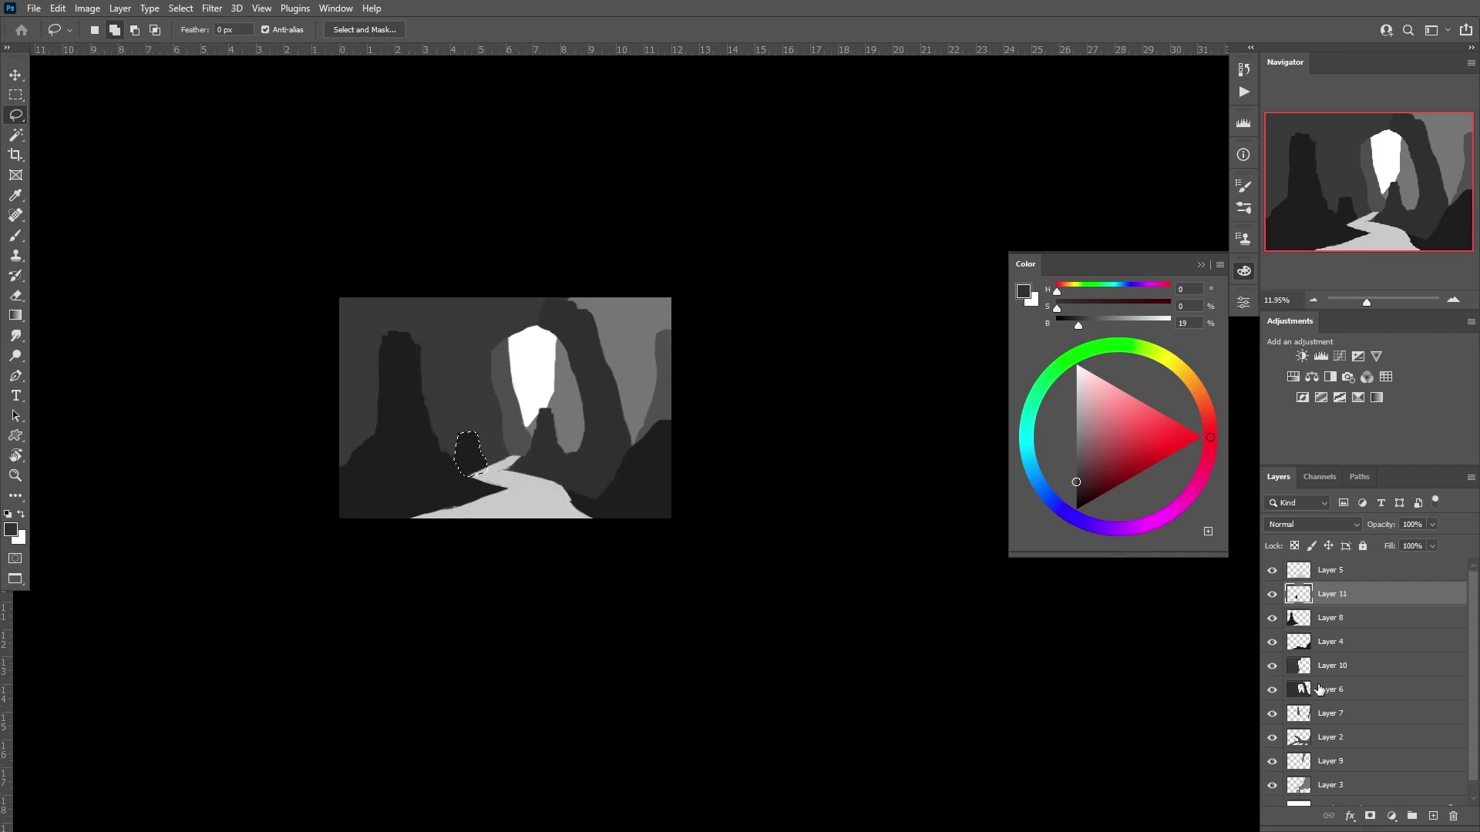
pyautogui.press('b')
pyautogui.keyDown('ctrl'); pyautogui.click(628, 440); pyautogui.keyUp('ctrl')
pyautogui.click(1333, 593)
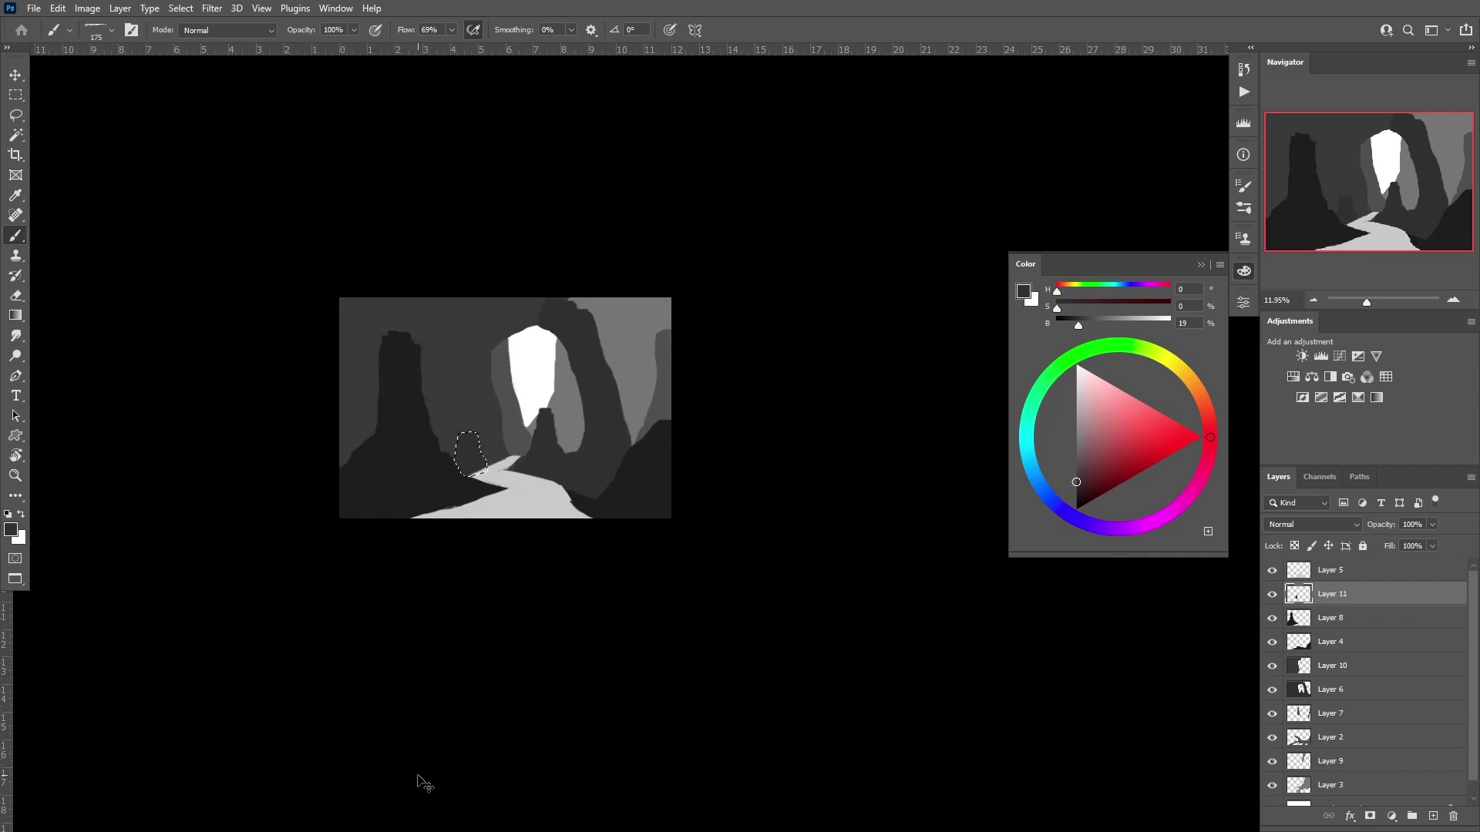
# - Merge the spire into Layer 8 and tidy its edges with Eraser and darker grey
pyautogui.hotkey('ctrl', 'd')
pyautogui.hotkey('ctrl', 'e')
pyautogui.press('e')
pyautogui.scroll(3, 482, 459)
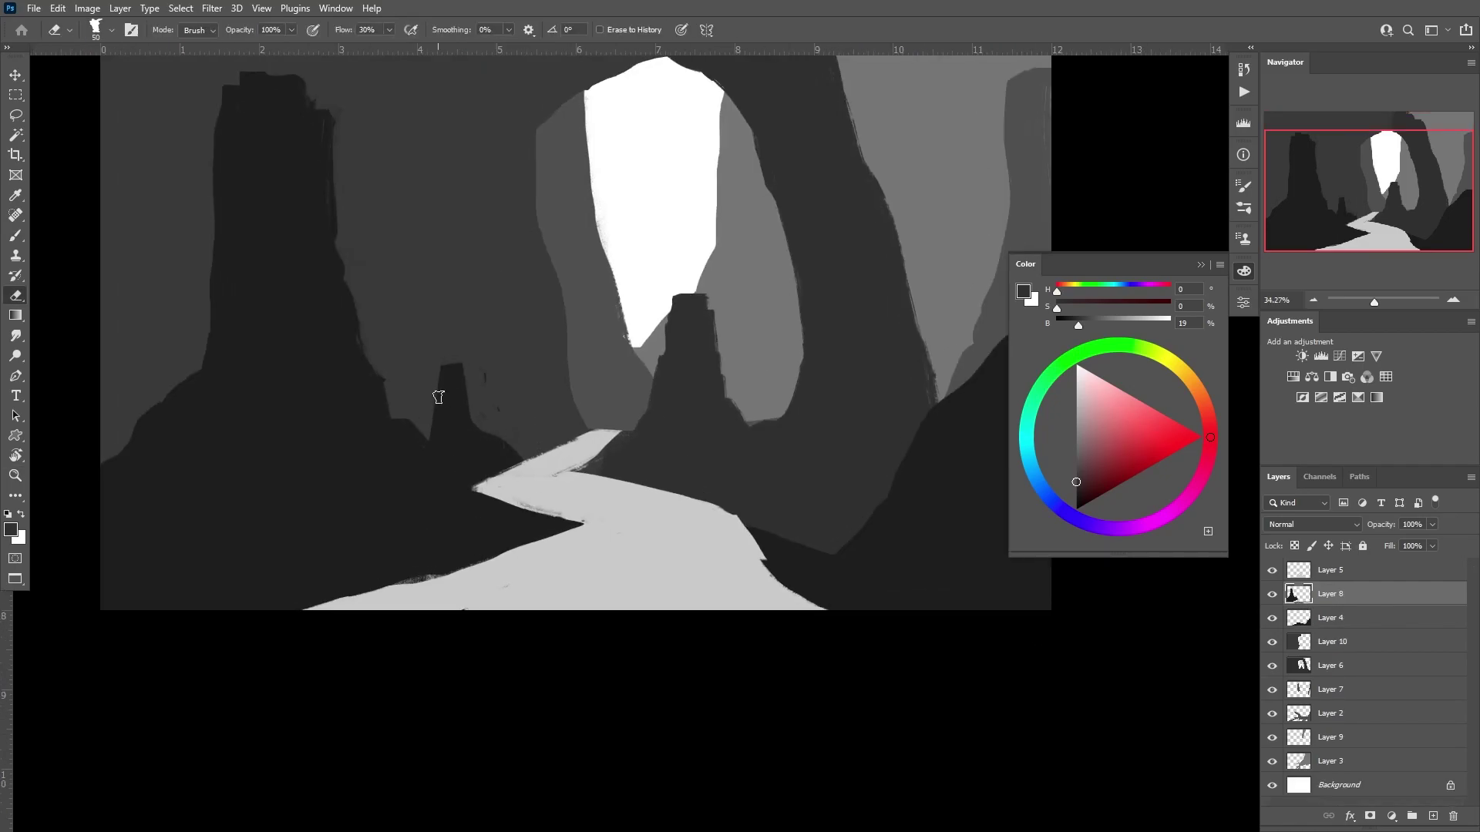
pyautogui.press('b')
pyautogui.keyDown('alt'); pyautogui.click(446, 457); pyautogui.keyUp('alt')
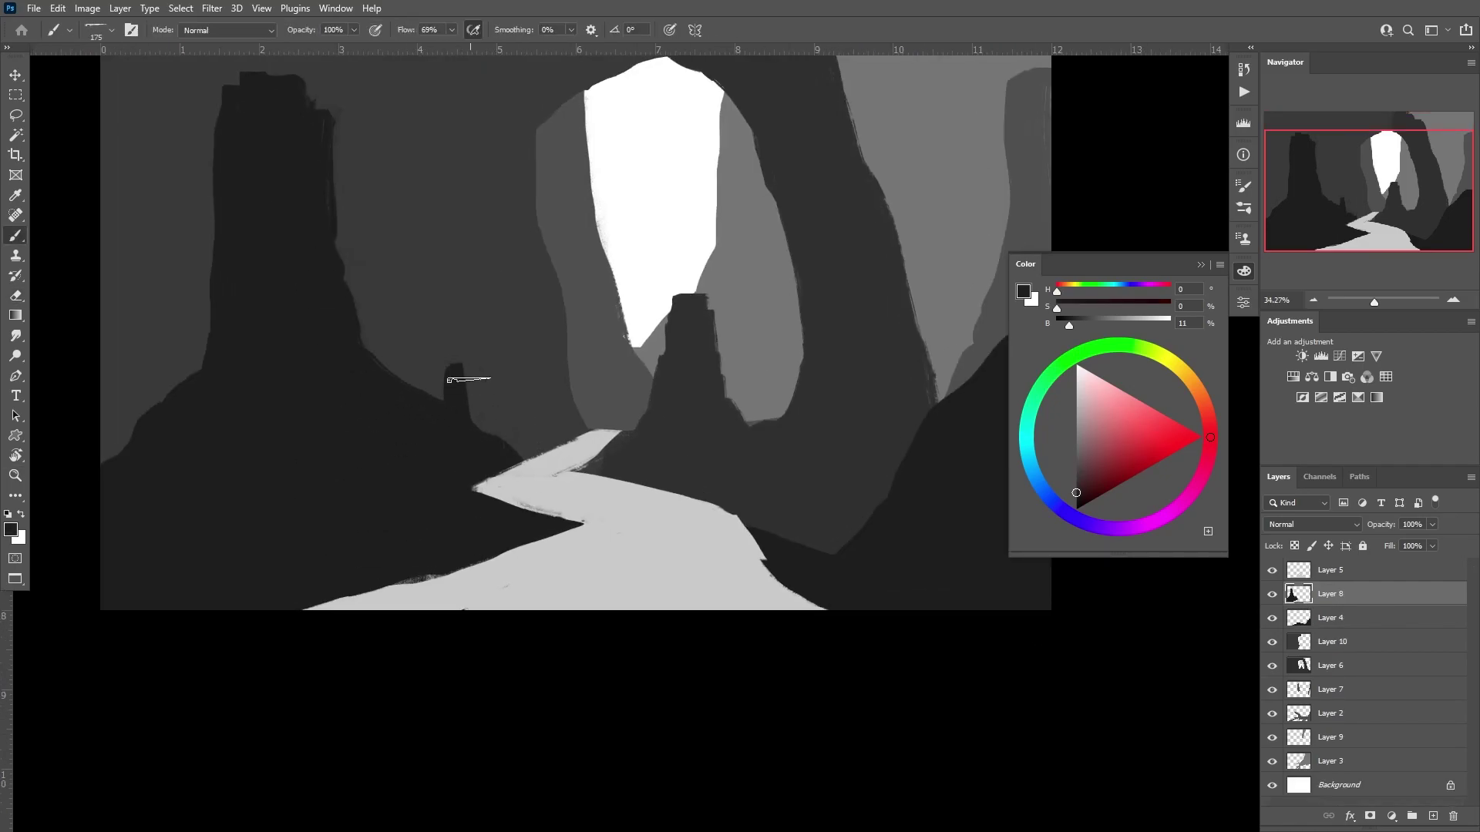
pyautogui.scroll(-2, 432, 475)
# - Merge Layer 2 into Layer 7 and darken the distant right spires with dark grey
pyautogui.click(1302, 720)
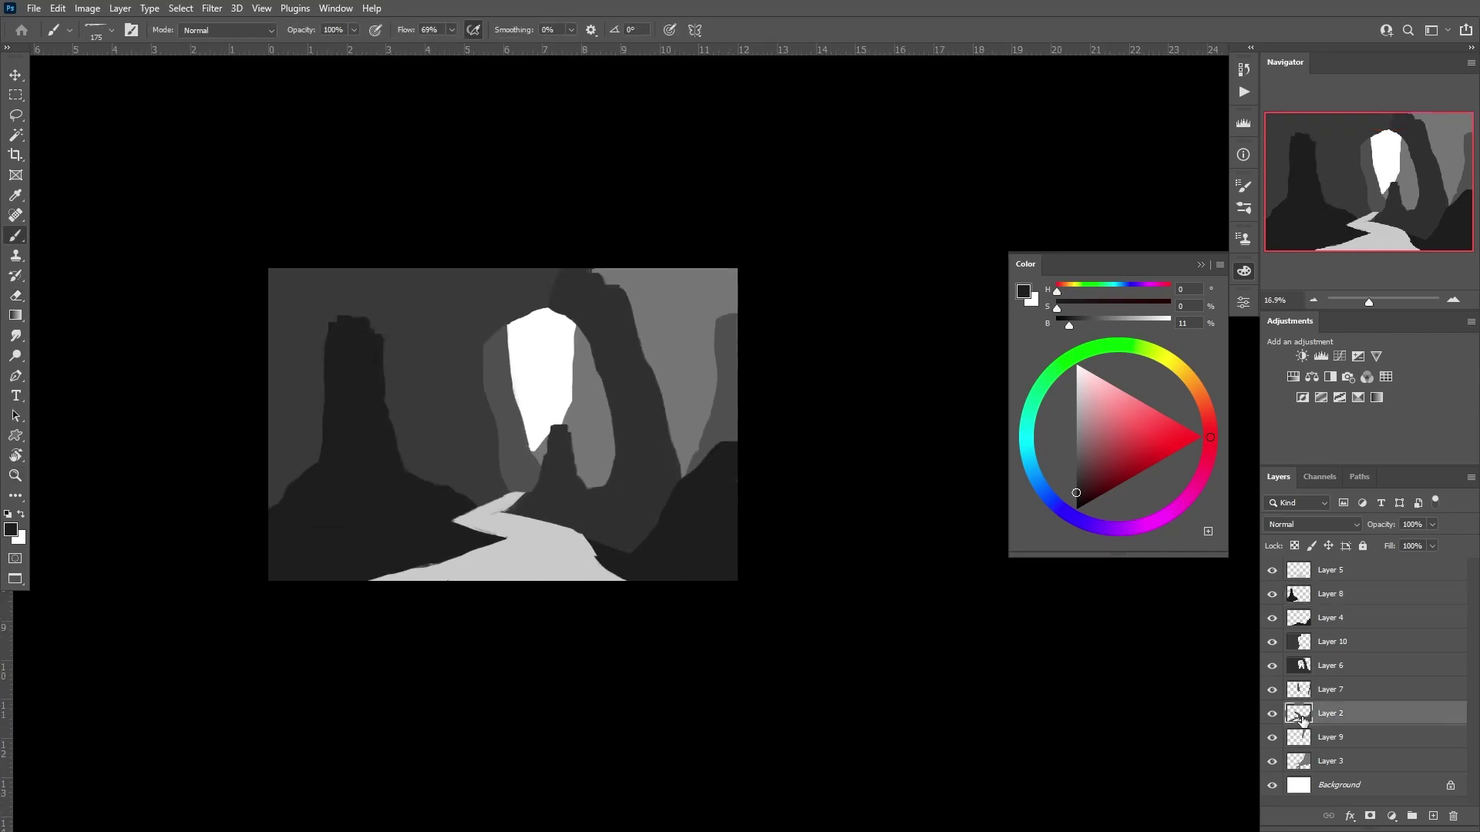
pyautogui.keyDown('shift'); pyautogui.click(1300, 690); pyautogui.keyUp('shift')
pyautogui.hotkey('ctrl', 'e')
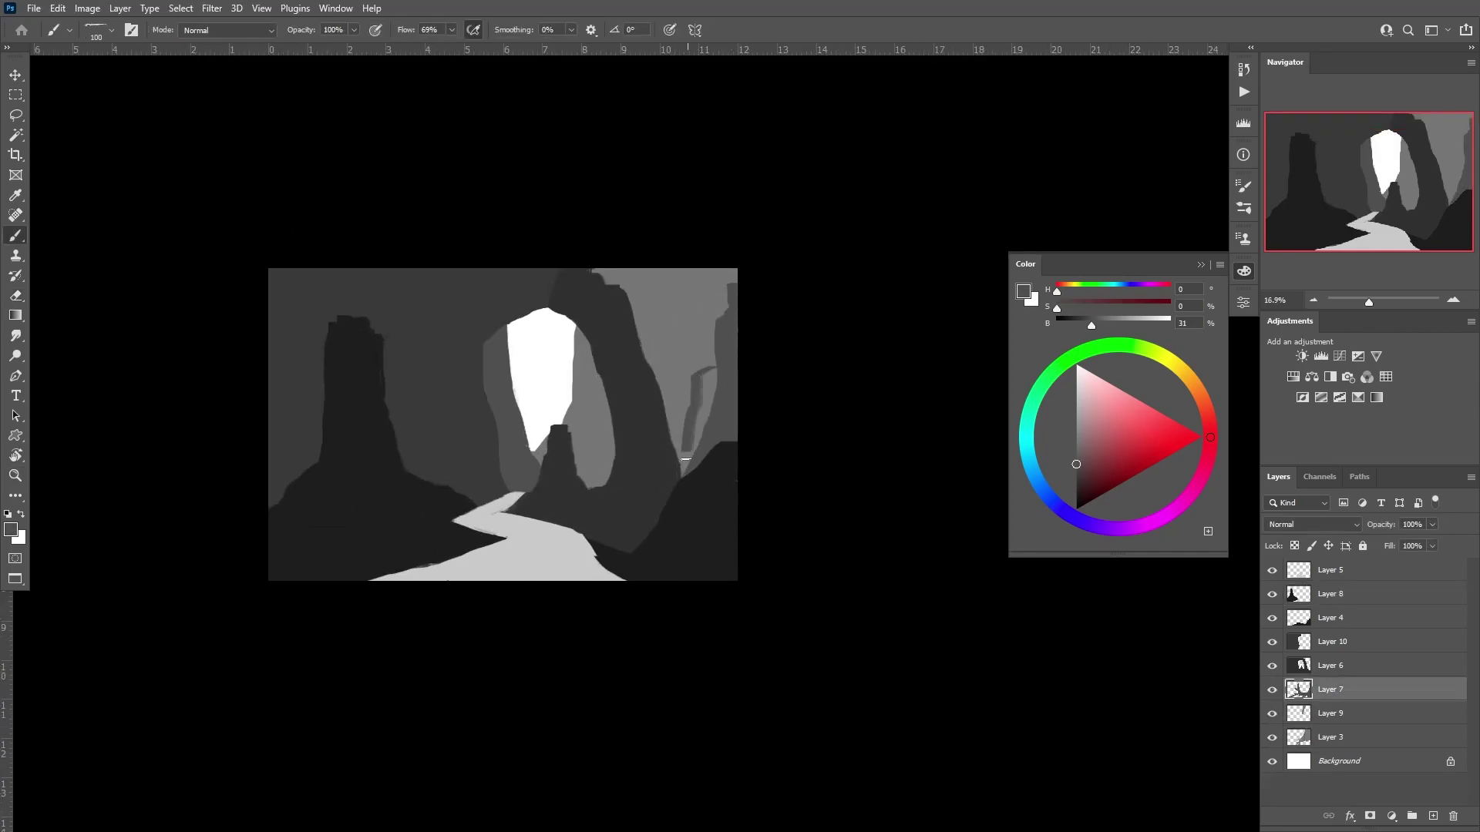
pyautogui.moveTo(685, 459); pyautogui.dragTo(716, 352)
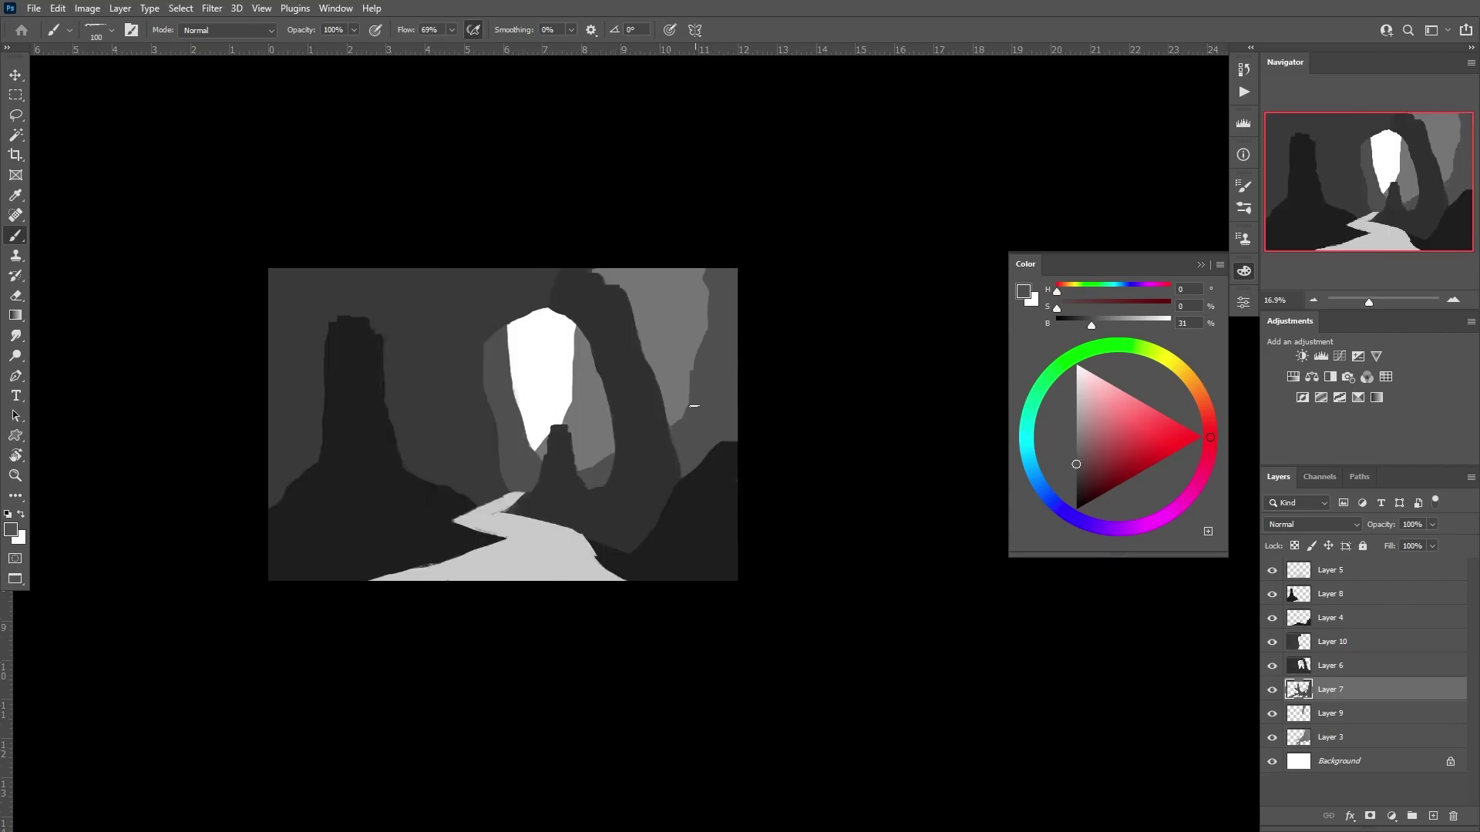
pyautogui.click(1330, 617)
pyautogui.keyDown('alt'); pyautogui.click(733, 439); pyautogui.keyUp('alt')
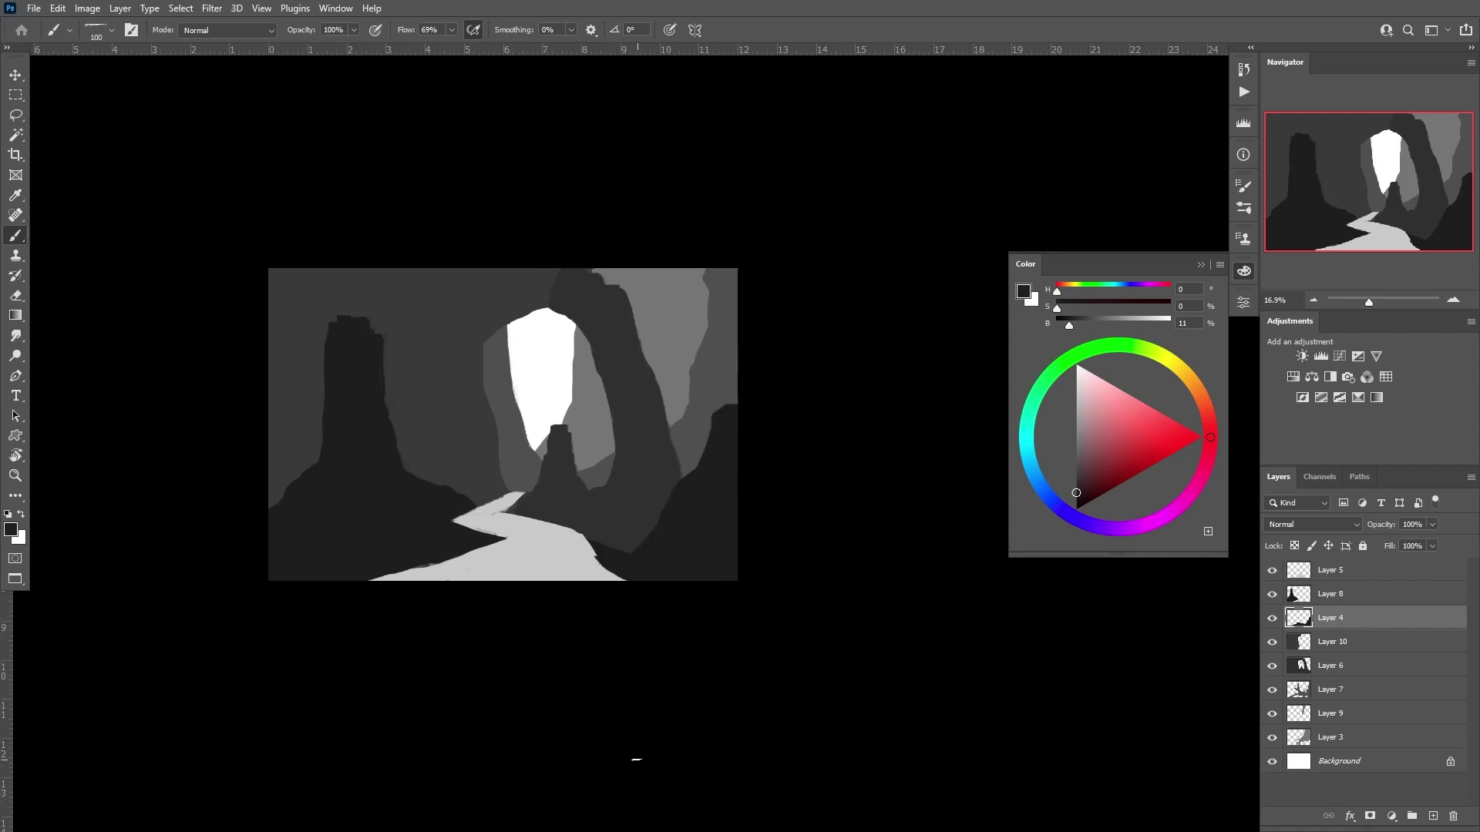
# - Fill the Background sky light grey and paint dark rock over the mid-grey patch near the path
pyautogui.click(1341, 761)
pyautogui.hotkey('ctrl', '+')
pyautogui.hotkey('ctrl', '+')
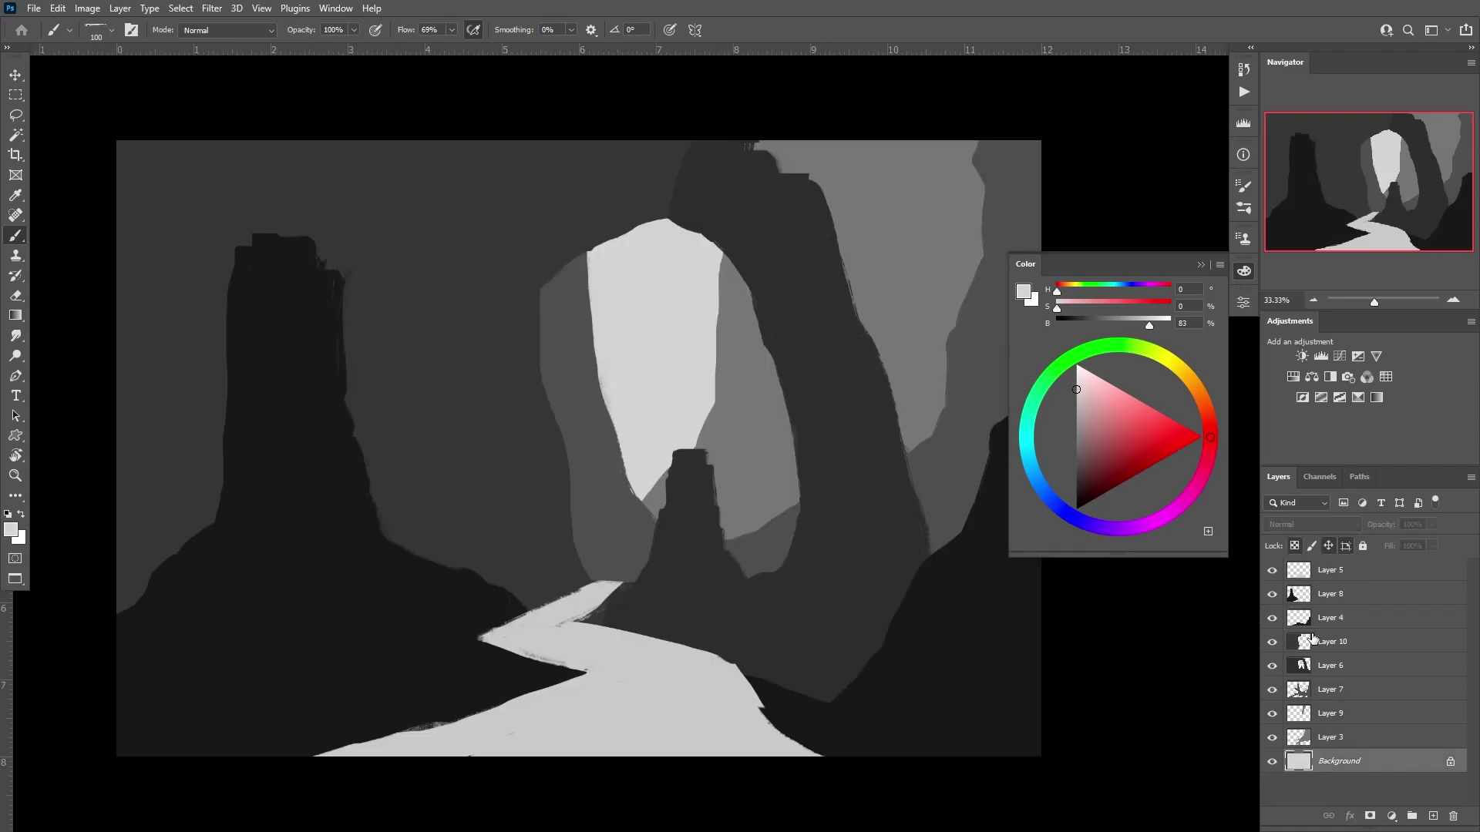
pyautogui.click(1341, 593)
pyautogui.keyDown('alt'); pyautogui.click(334, 284); pyautogui.keyUp('alt')
pyautogui.press('[')
pyautogui.press('[')
pyautogui.press('[')
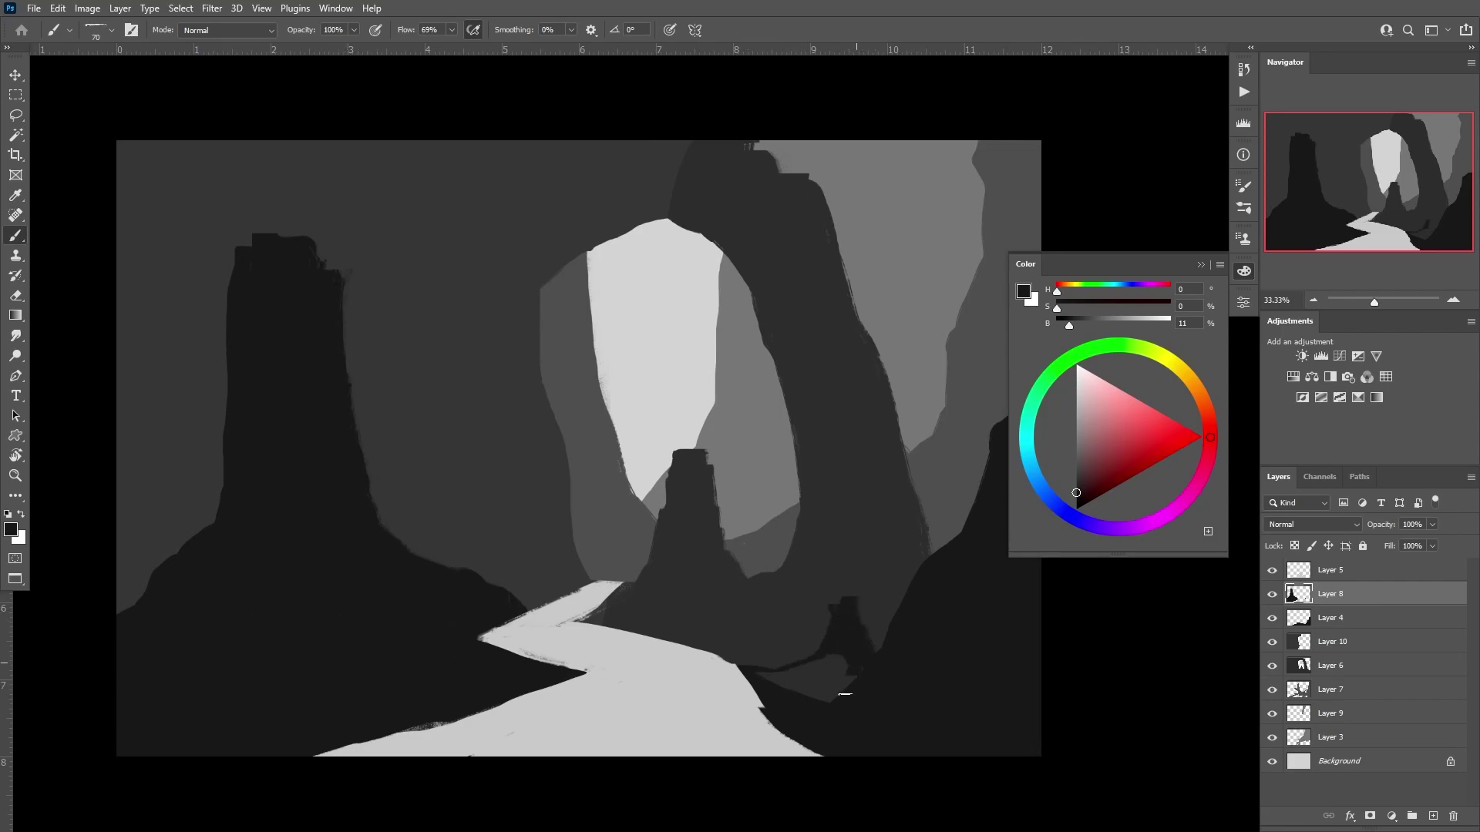
pyautogui.moveTo(845, 694); pyautogui.dragTo(786, 680)
pyautogui.moveTo(835, 634)
pyautogui.mouseDown()
pyautogui.moveTo(796, 704)
pyautogui.moveTo(732, 637)
pyautogui.mouseUp()
pyautogui.moveTo(838, 691); pyautogui.dragTo(887, 587)
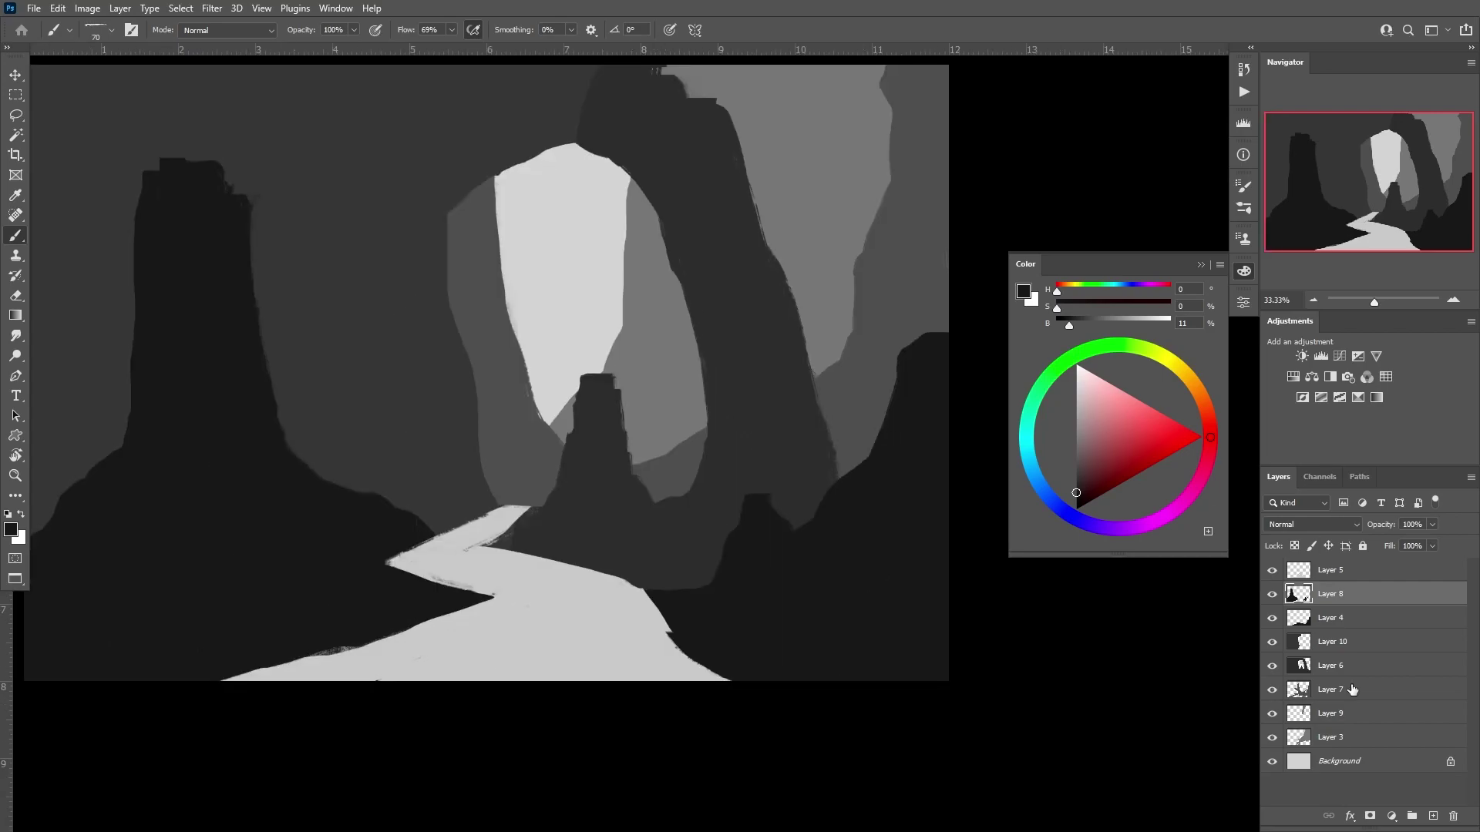
# - Refine rock and path edges with Brush and Eraser, merging Layer 10 with Layer 6
pyautogui.click(1331, 665)
pyautogui.keyDown('alt'); pyautogui.click(661, 71); pyautogui.keyUp('alt')
pyautogui.press('e')
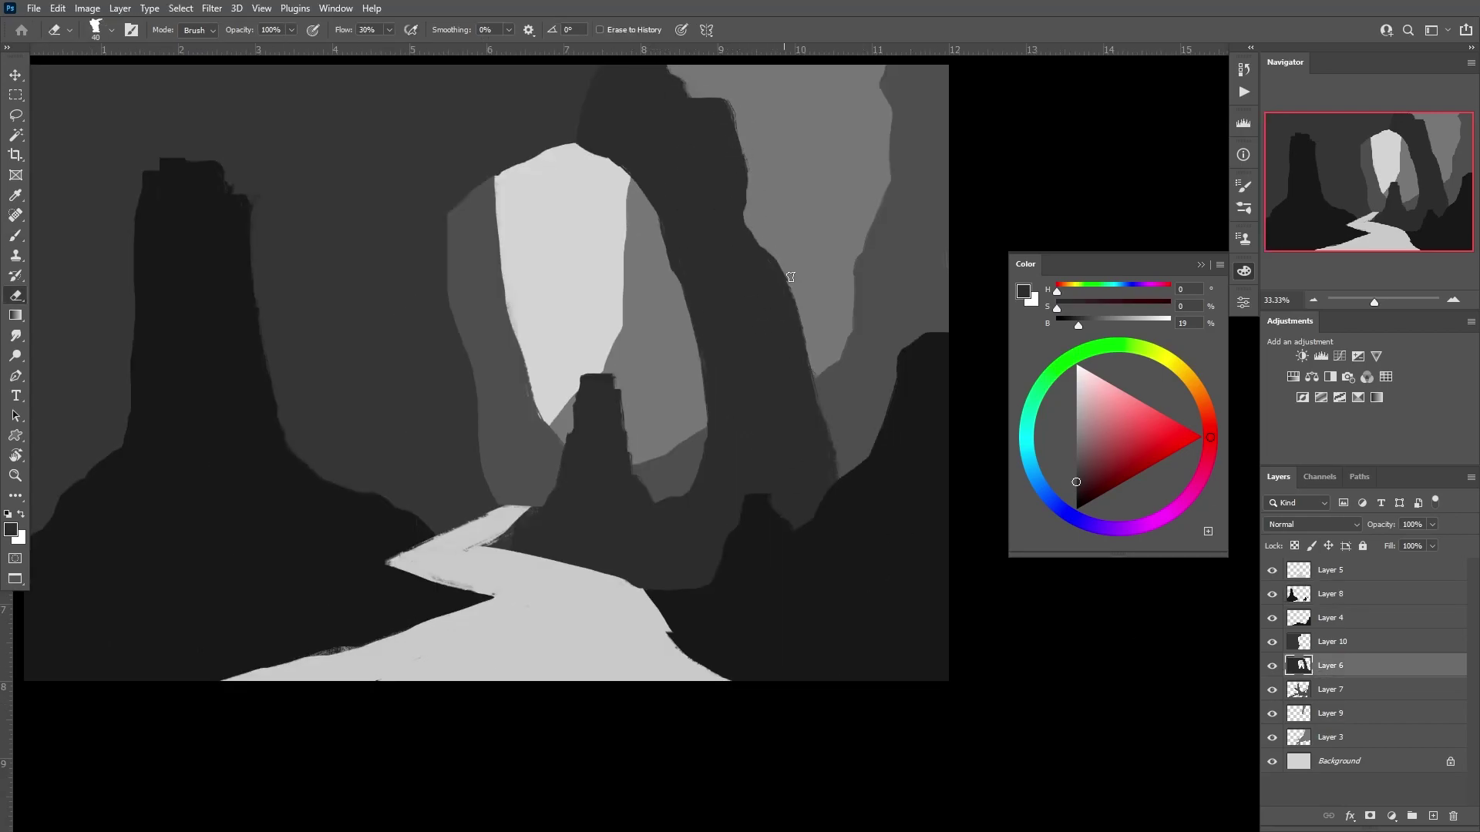
pyautogui.press('b')
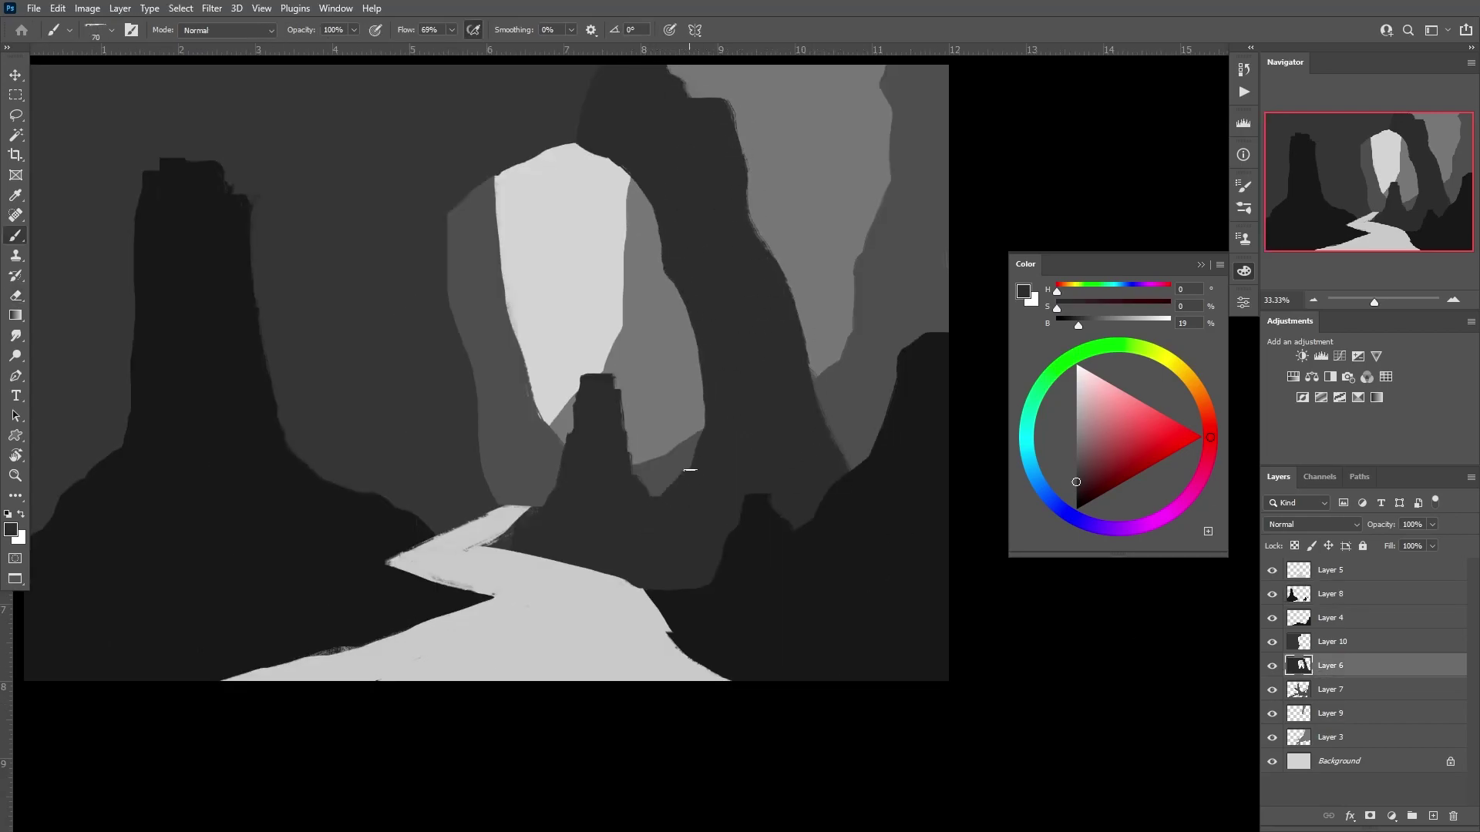
pyautogui.press('e')
pyautogui.keyDown('ctrl'); pyautogui.click(256, 256); pyautogui.keyUp('ctrl')
pyautogui.keyDown('ctrl'); pyautogui.click(514, 632); pyautogui.keyUp('ctrl')
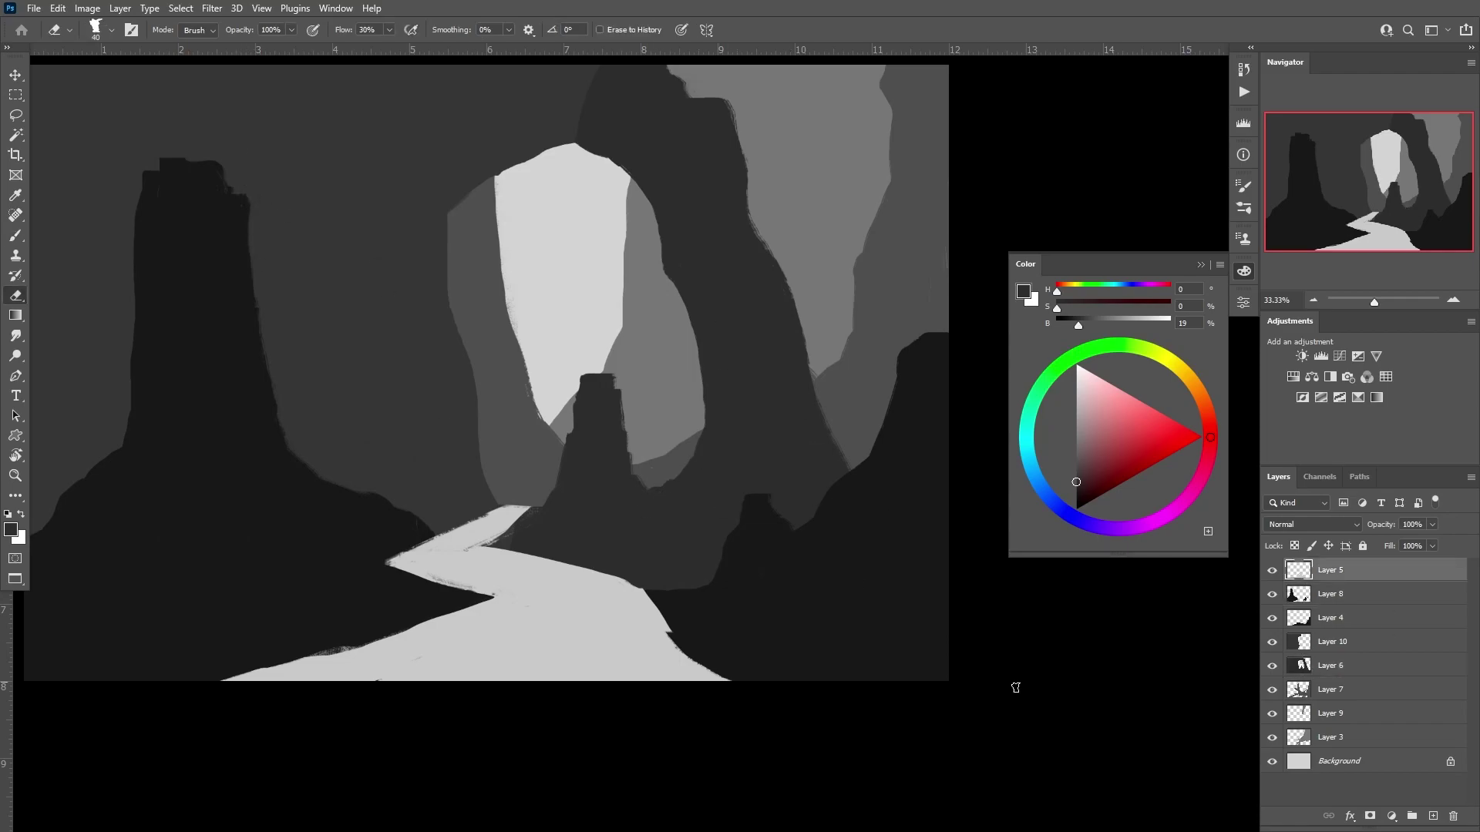
pyautogui.press('b')
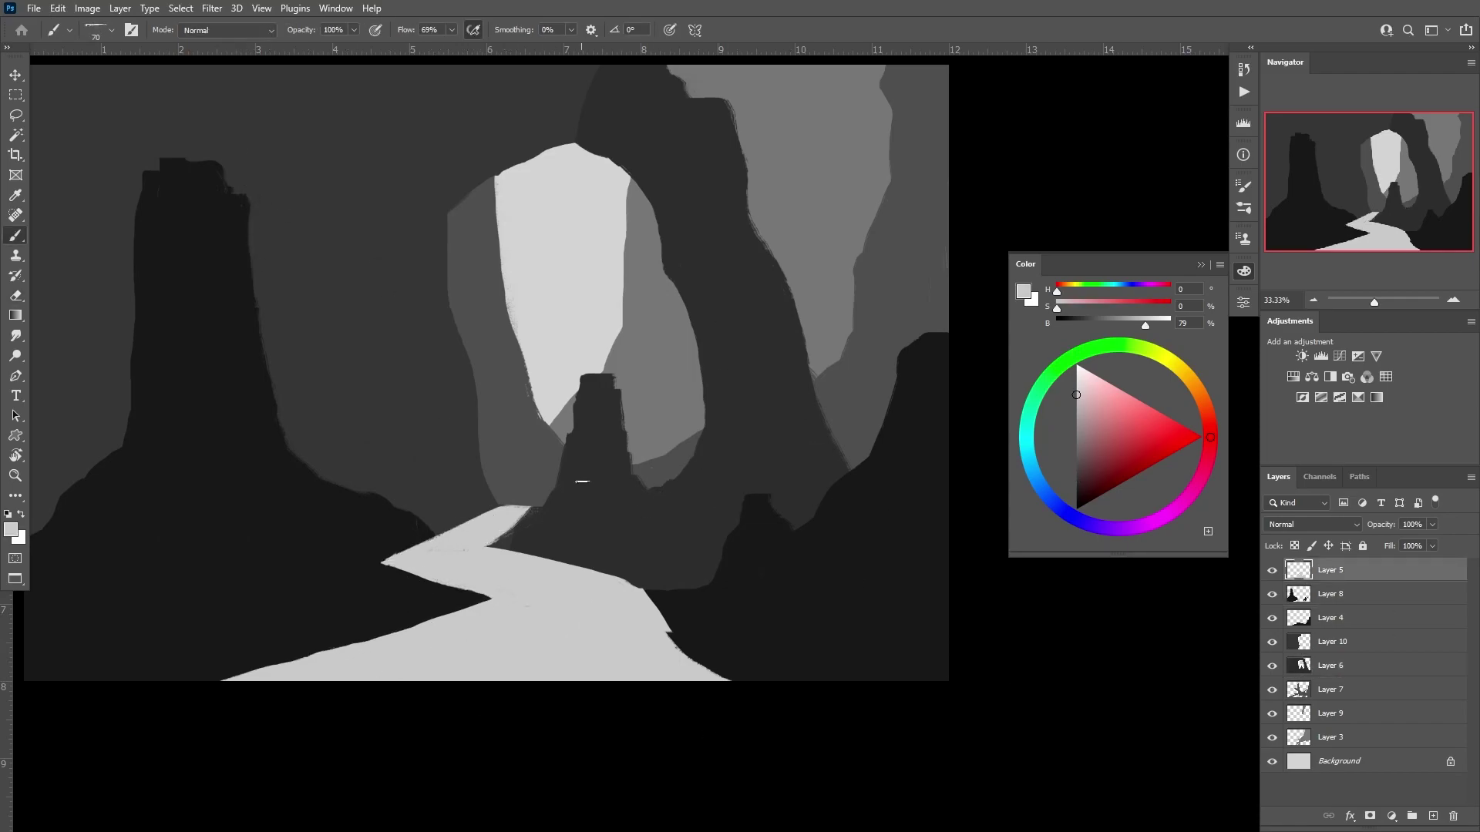
pyautogui.click(1298, 643)
pyautogui.hotkey('ctrl', 'e')
pyautogui.keyDown('ctrl'); pyautogui.click(410, 629); pyautogui.keyUp('ctrl')
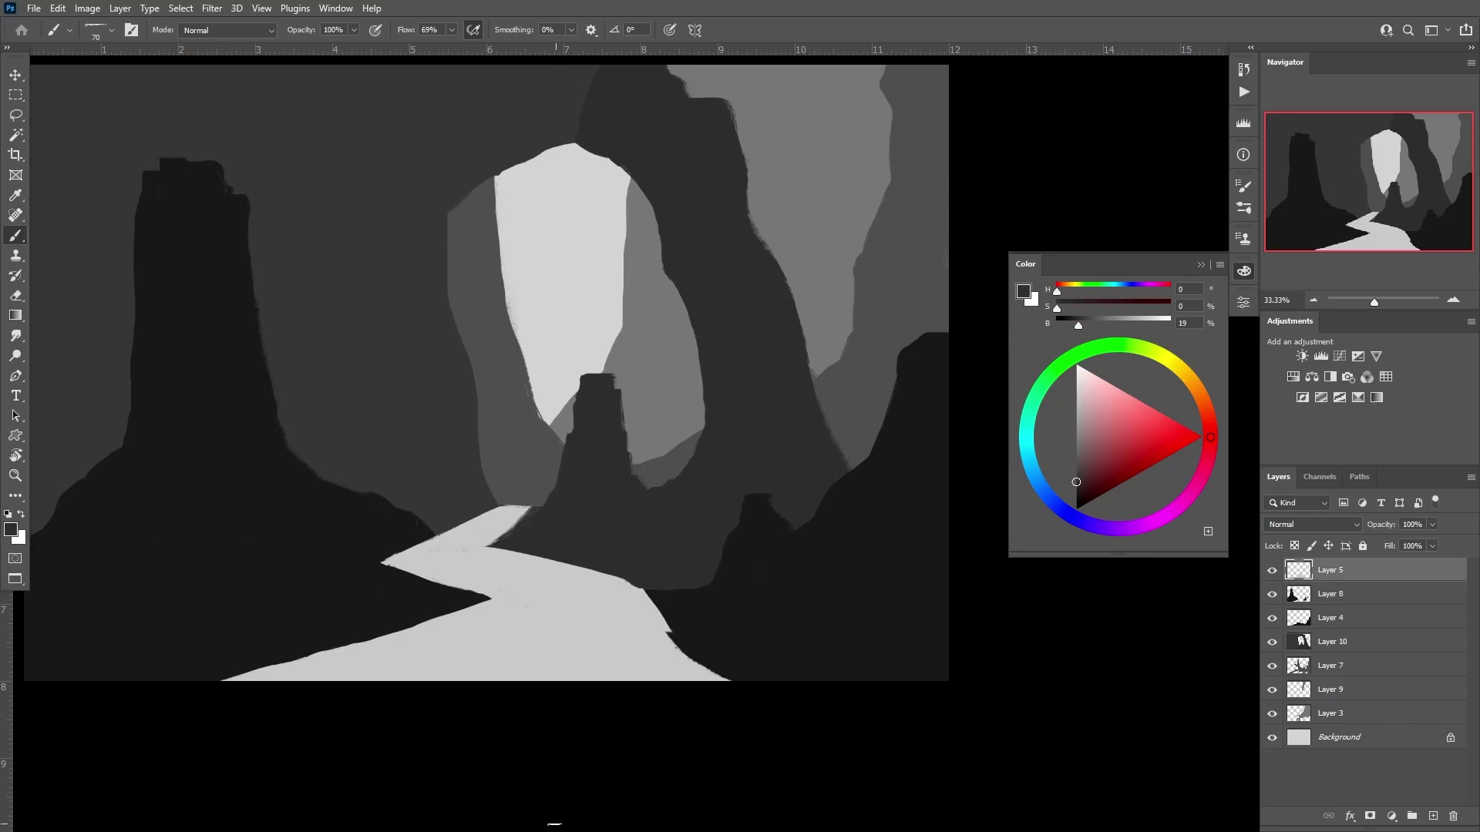
pyautogui.keyDown('alt'); pyautogui.click(659, 648); pyautogui.keyUp('alt')
# - Group the painting layers, stamp a merged visible copy, and hide the original group
pyautogui.press('e')
pyautogui.rightClick(667, 597)
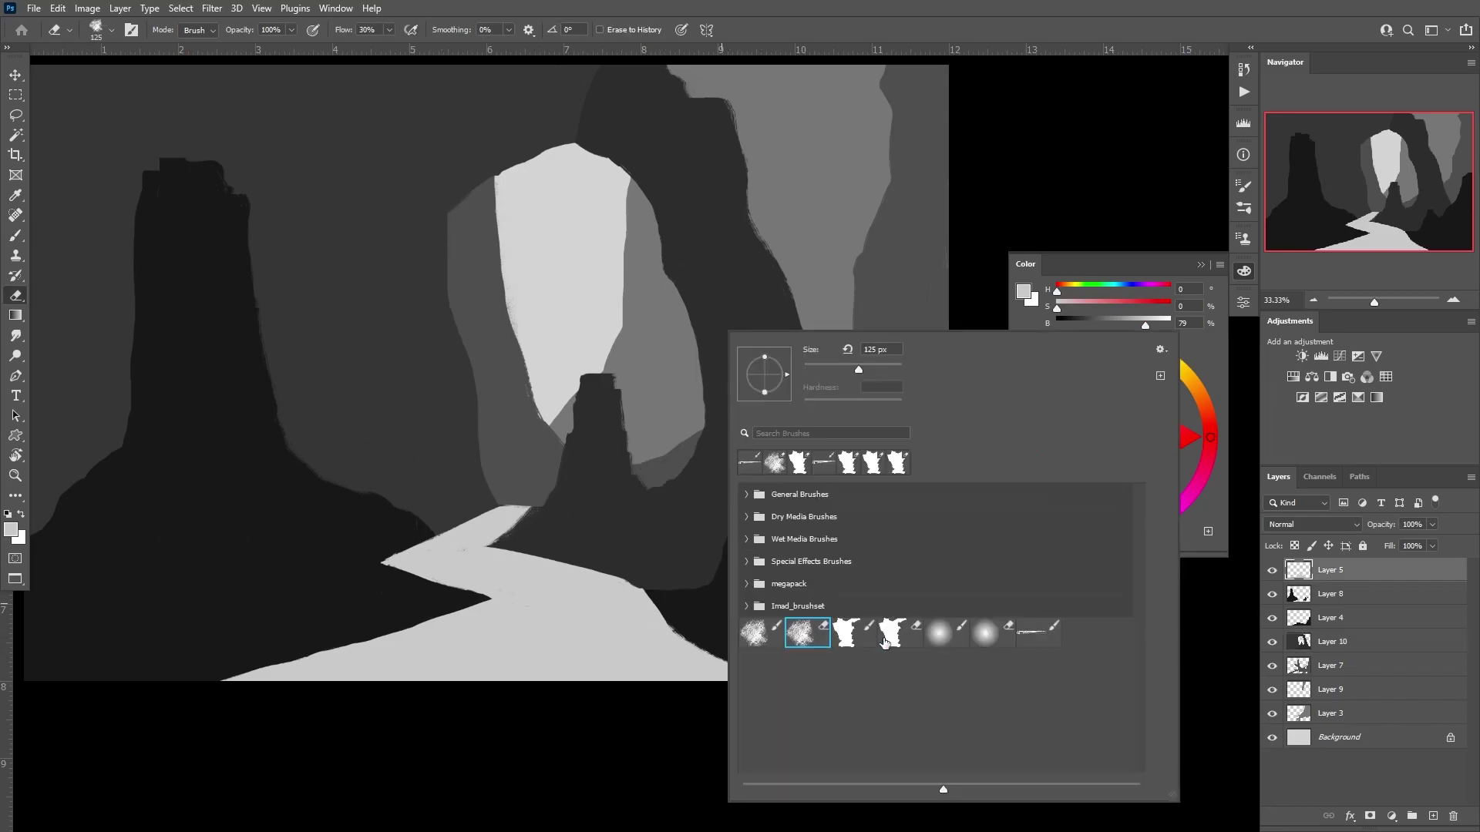
pyautogui.press('Escape')
pyautogui.keyDown('shift'); pyautogui.click(1353, 720); pyautogui.keyUp('shift')
pyautogui.hotkey('ctrl', 'g')
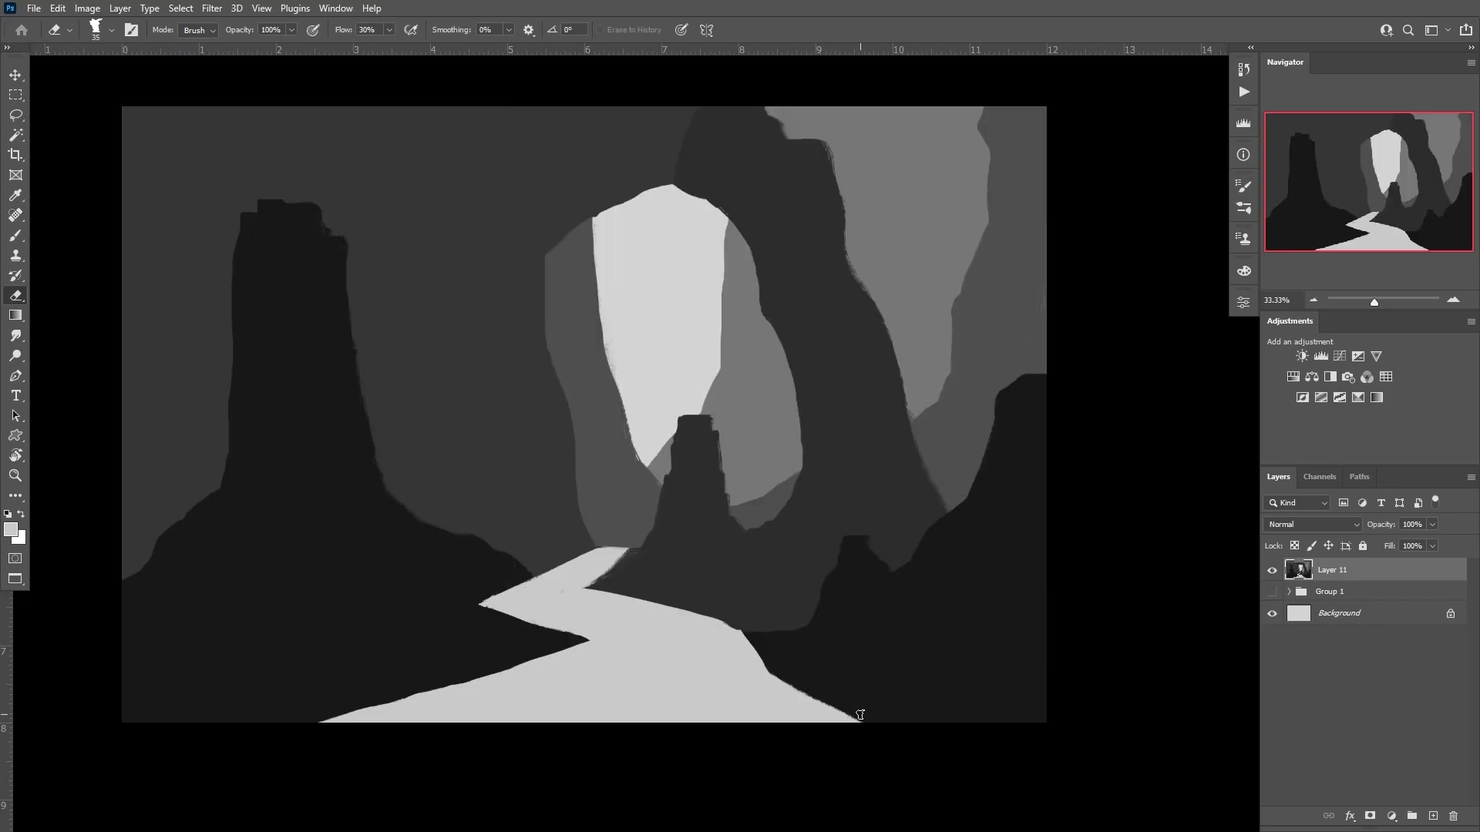
pyautogui.hotkey('ctrl', 'shift', 'alt', 'e')
pyautogui.hotkey('ctrl', 'shift', 'alt', 'n')
# - Remove the extra empty layer and pick a Rocks texture custom shape
pyautogui.press('u')
pyautogui.click(533, 29)
pyautogui.press('Escape')
pyautogui.press('Delete')
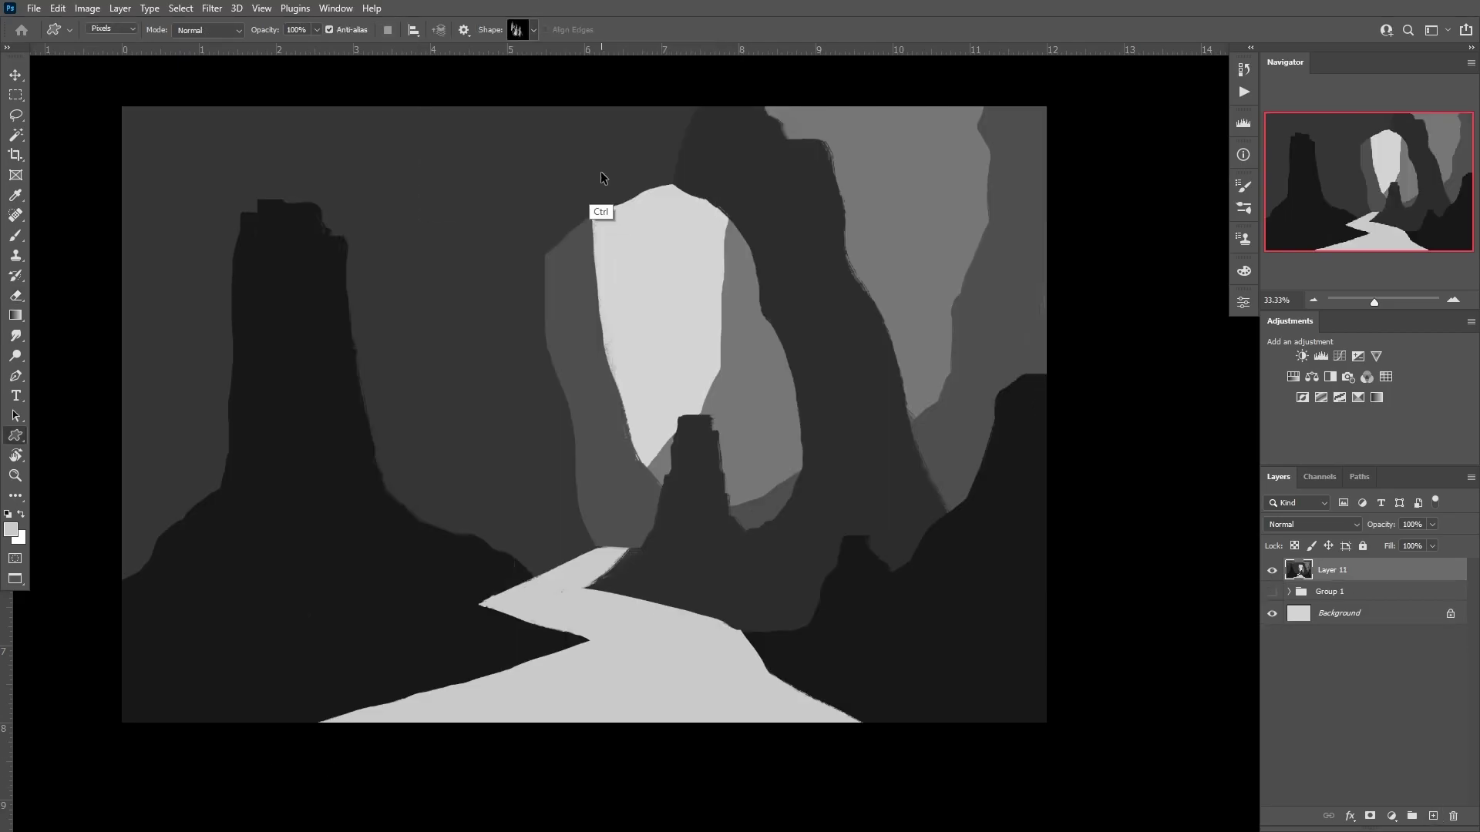
pyautogui.click(533, 29)
pyautogui.doubleClick(413, 176)
pyautogui.click(625, 408)
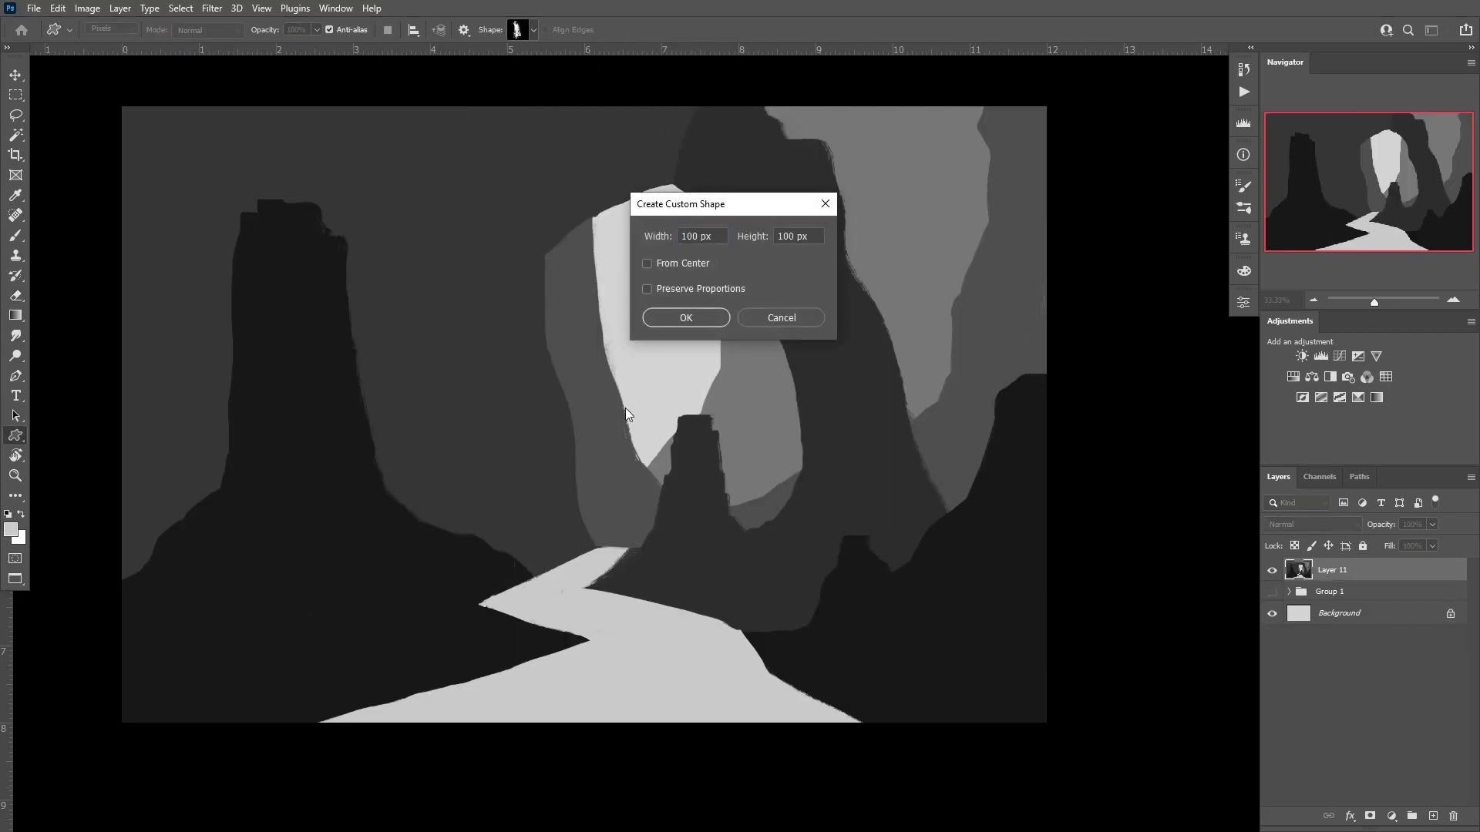
pyautogui.press('Escape')
# - Draw the rock texture shape over the left pillar on a new layer and warp it to fit
pyautogui.hotkey('ctrl', 'shift', 'alt', 'n')
pyautogui.moveTo(277, 186)
pyautogui.mouseDown()
pyautogui.moveTo(355, 555)
pyautogui.moveTo(429, 604)
pyautogui.moveTo(390, 611)
pyautogui.mouseUp()
pyautogui.hotkey('ctrl', 't')
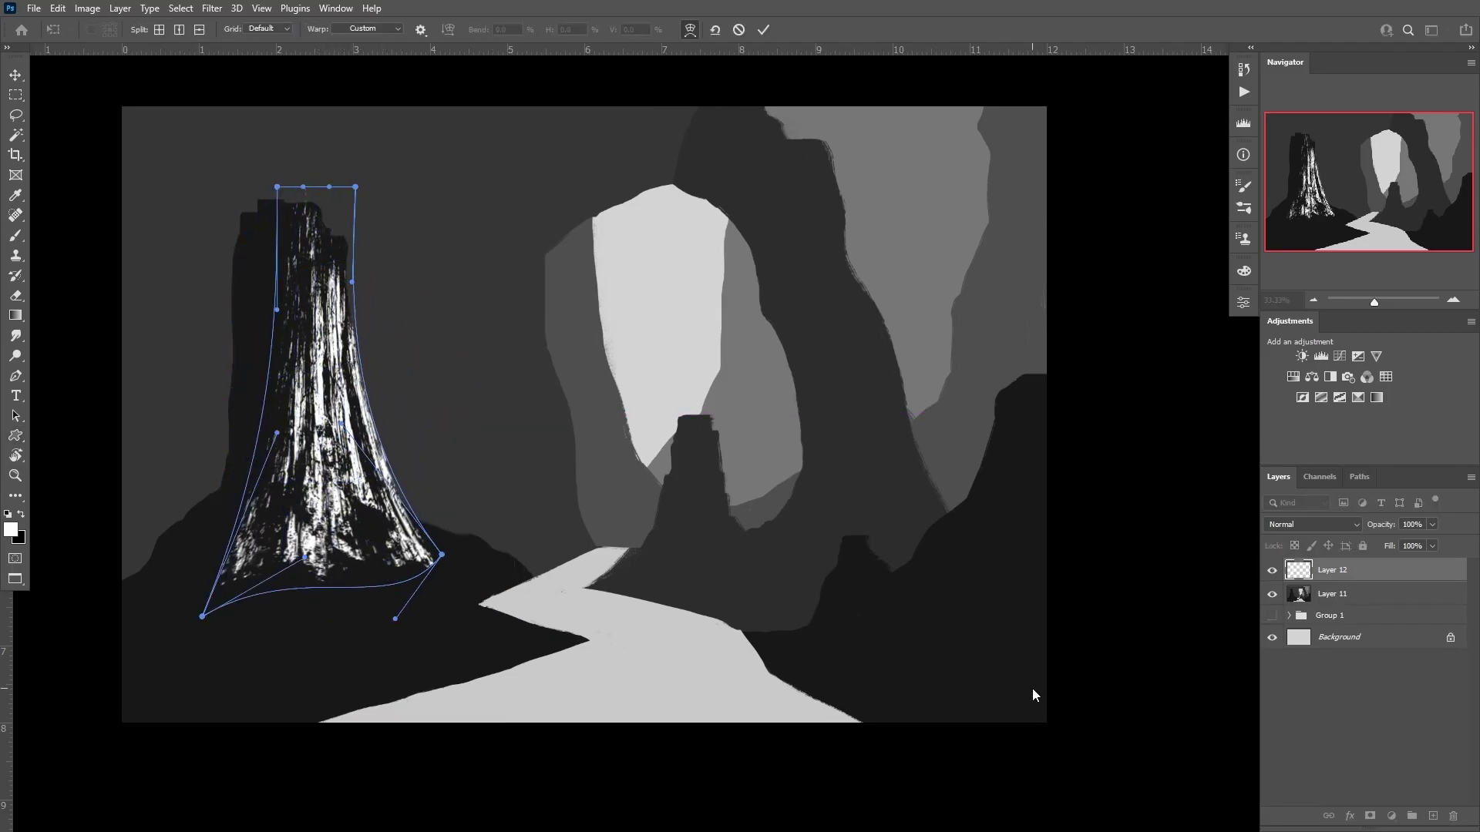
pyautogui.press('Return')
pyautogui.click(1272, 594)
# - Set up a larger textured brush at 20% flow on a new texture layer
pyautogui.hotkey('ctrl', 'shift', 'alt', 'n')
pyautogui.press('b')
pyautogui.rightClick(1202, 735)
pyautogui.press('F6')
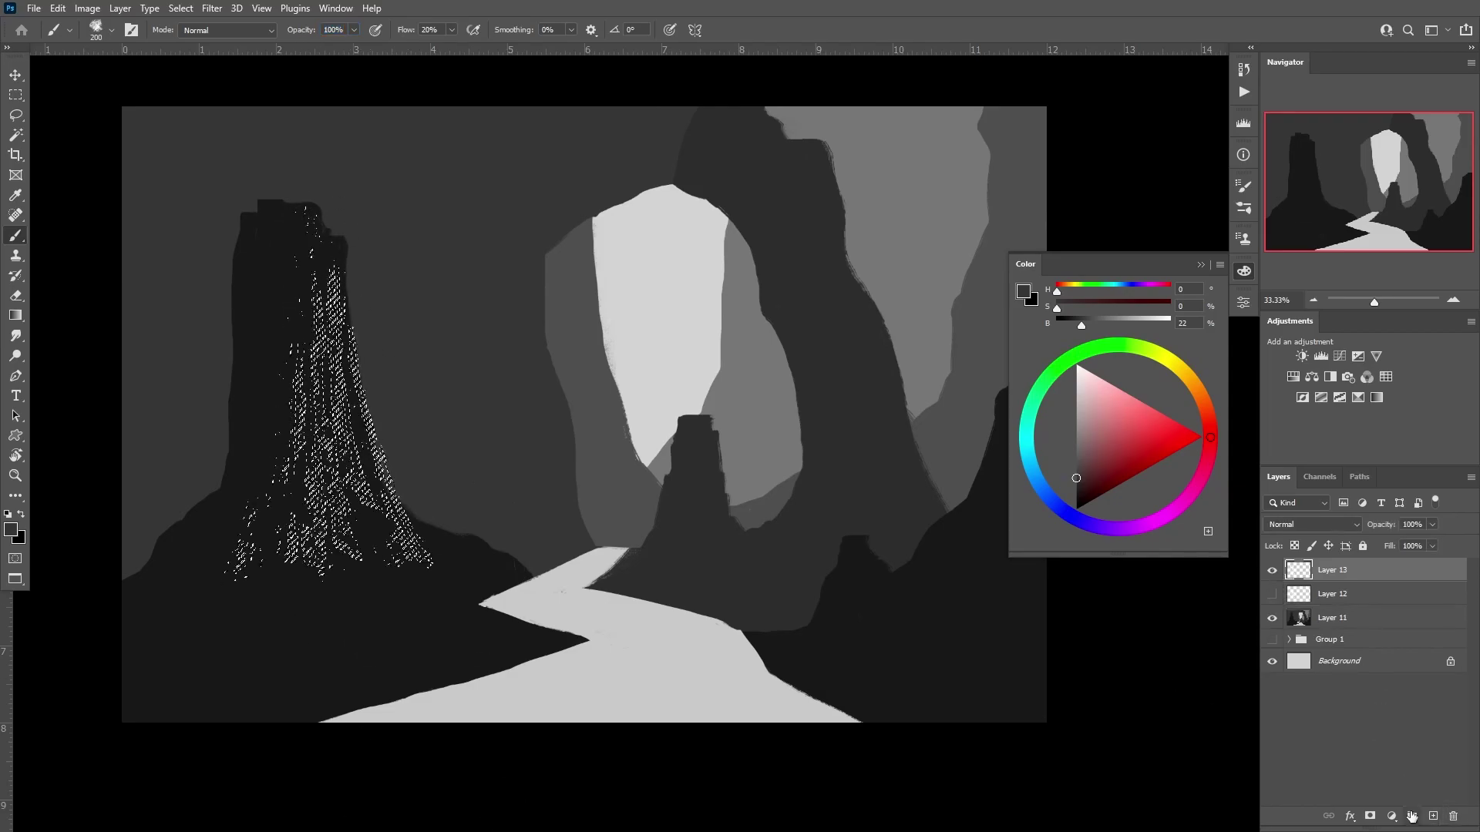
pyautogui.press(']')
pyautogui.press(']')
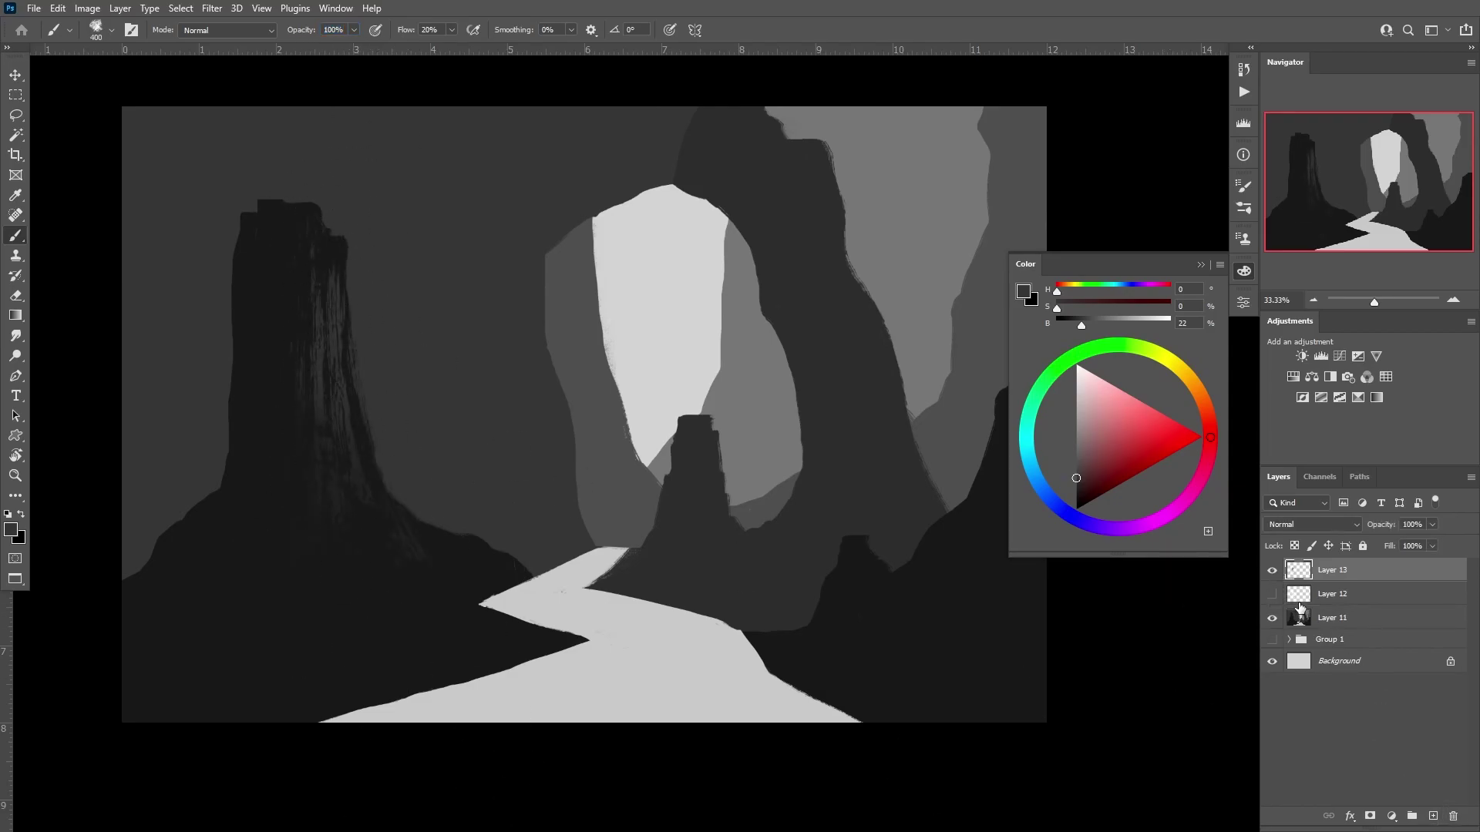
pyautogui.press('e')
pyautogui.hotkey('ctrl', 'shift', 'alt', 'n')
# - Draw a white rock texture atop the left pillar and warp it into place
pyautogui.press('u')
pyautogui.press('d')
pyautogui.press('x')
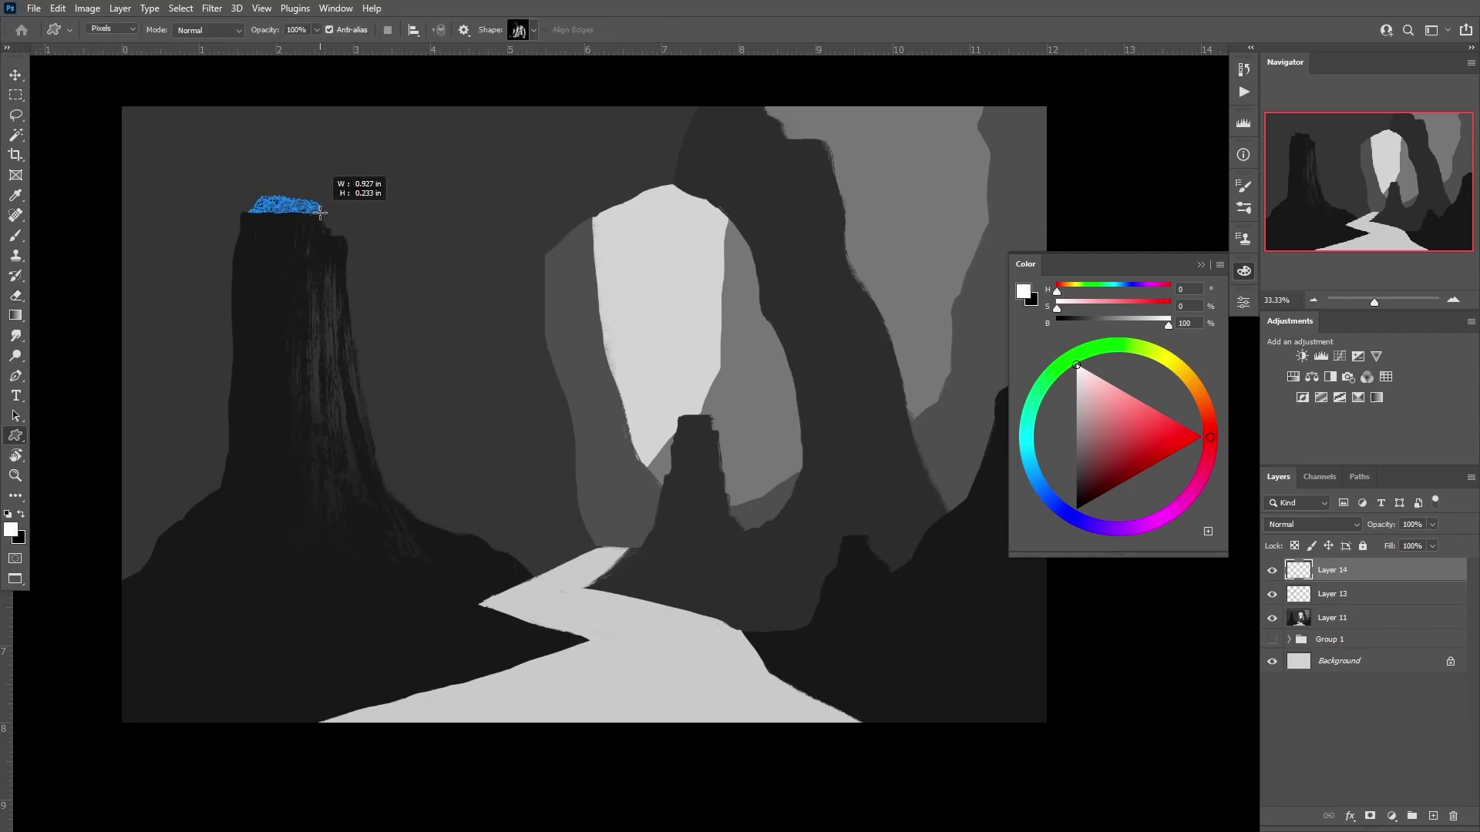
pyautogui.hotkey('ctrl', 'a')
pyautogui.hotkey('ctrl', 'd')
pyautogui.moveTo(247, 191)
pyautogui.mouseDown()
pyautogui.moveTo(323, 220)
pyautogui.moveTo(287, 158)
pyautogui.mouseUp()
pyautogui.hotkey('ctrl', 't')
pyautogui.press('Return')
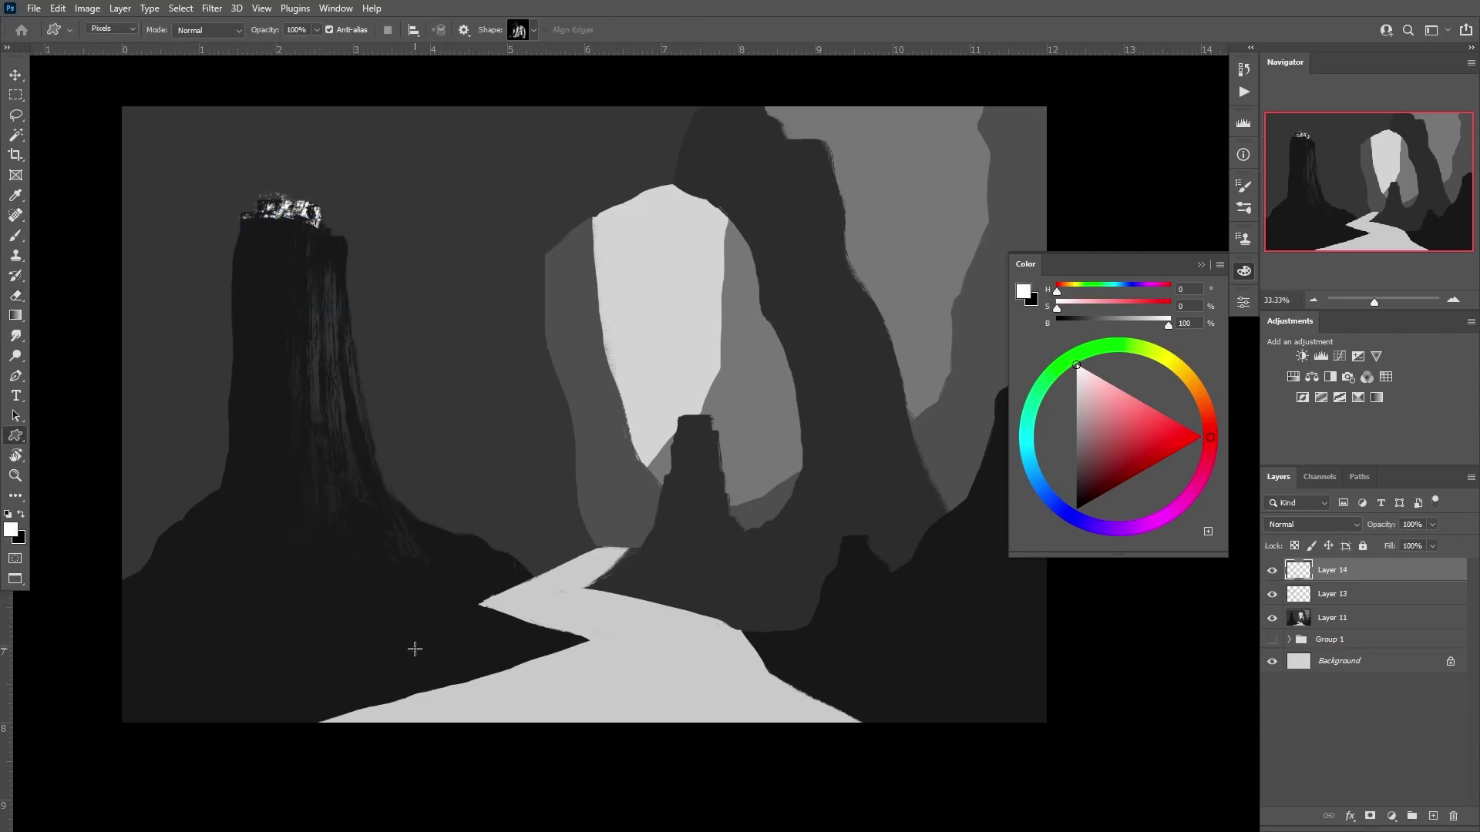
# - Sample the dark pillar grey on a new layer and discard the pillar-top texture layers
pyautogui.hotkey('ctrl', ',')
pyautogui.hotkey('ctrl', 'shift', 'alt', 'n')
pyautogui.press('b')
pyautogui.keyDown('alt'); pyautogui.click(283, 329); pyautogui.keyUp('alt')
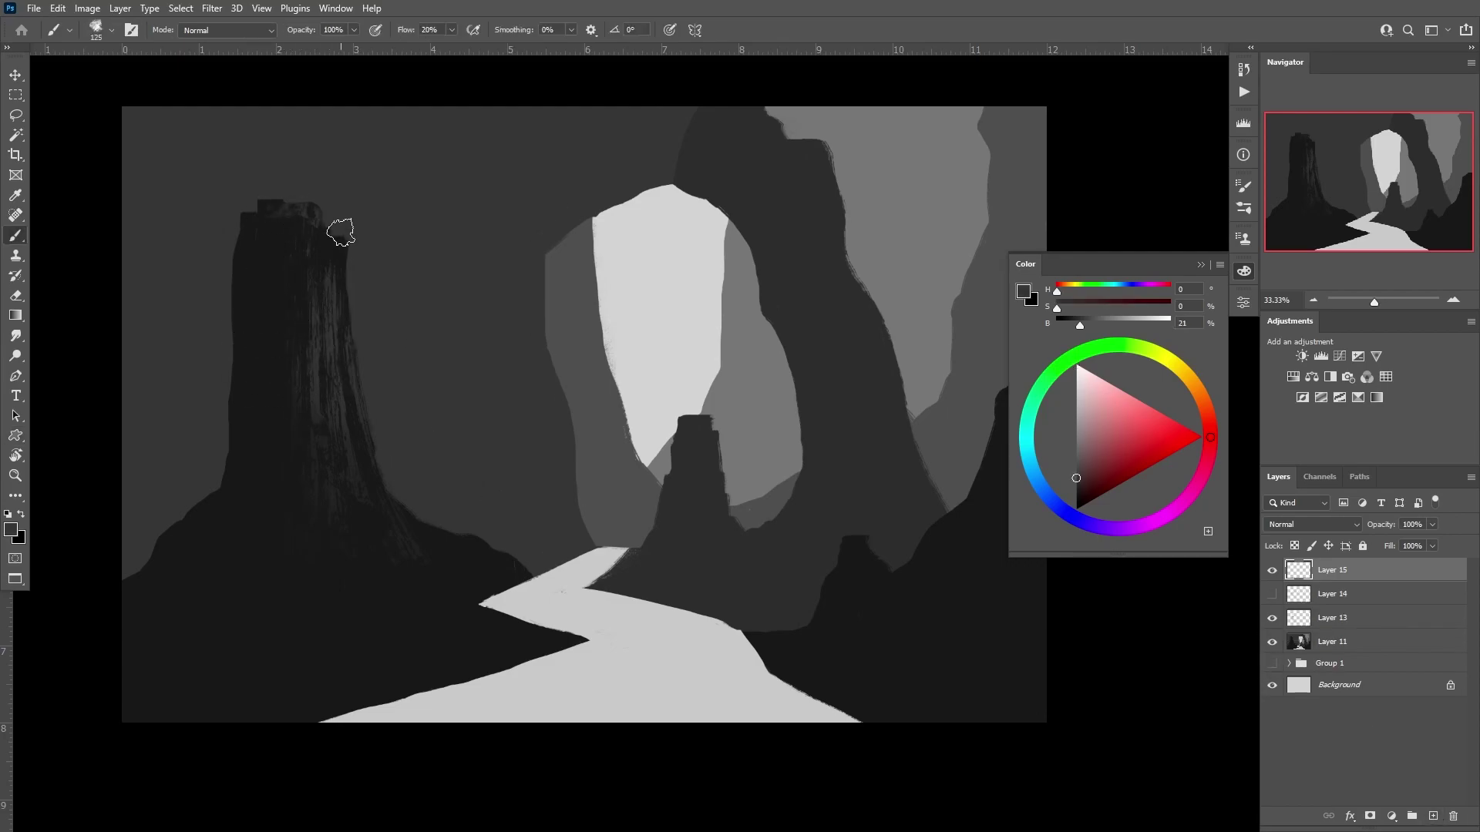
pyautogui.click(1452, 817)
pyautogui.click(1452, 817)
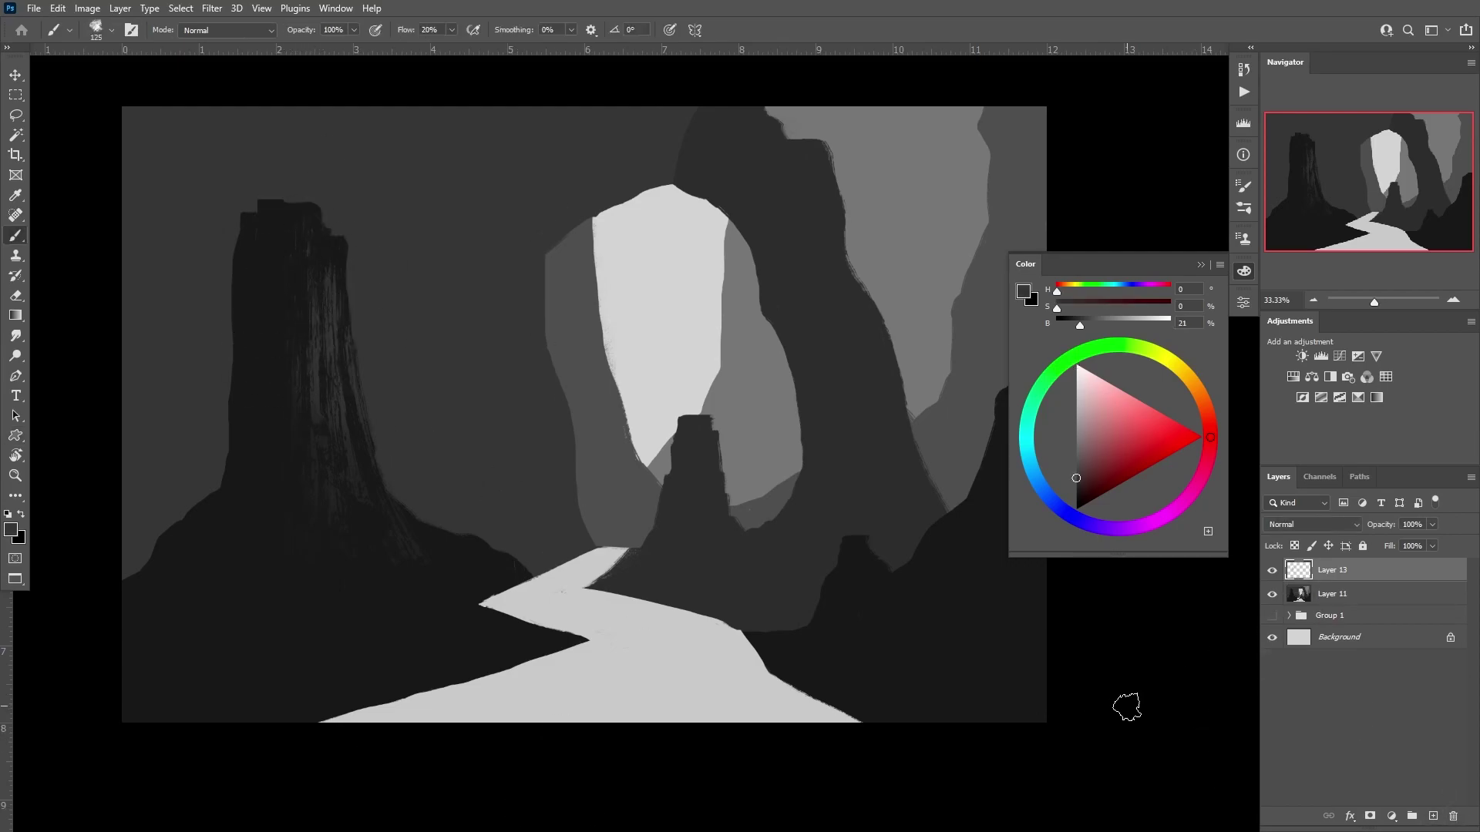
# - Stamp a white texture shape on the small central pillar, undoing a stray large one
pyautogui.hotkey('ctrl', 'shift', 'alt', 'n')
pyautogui.press('d')
pyautogui.press('u')
pyautogui.moveTo(684, 390); pyautogui.dragTo(739, 532)
pyautogui.press('Return')
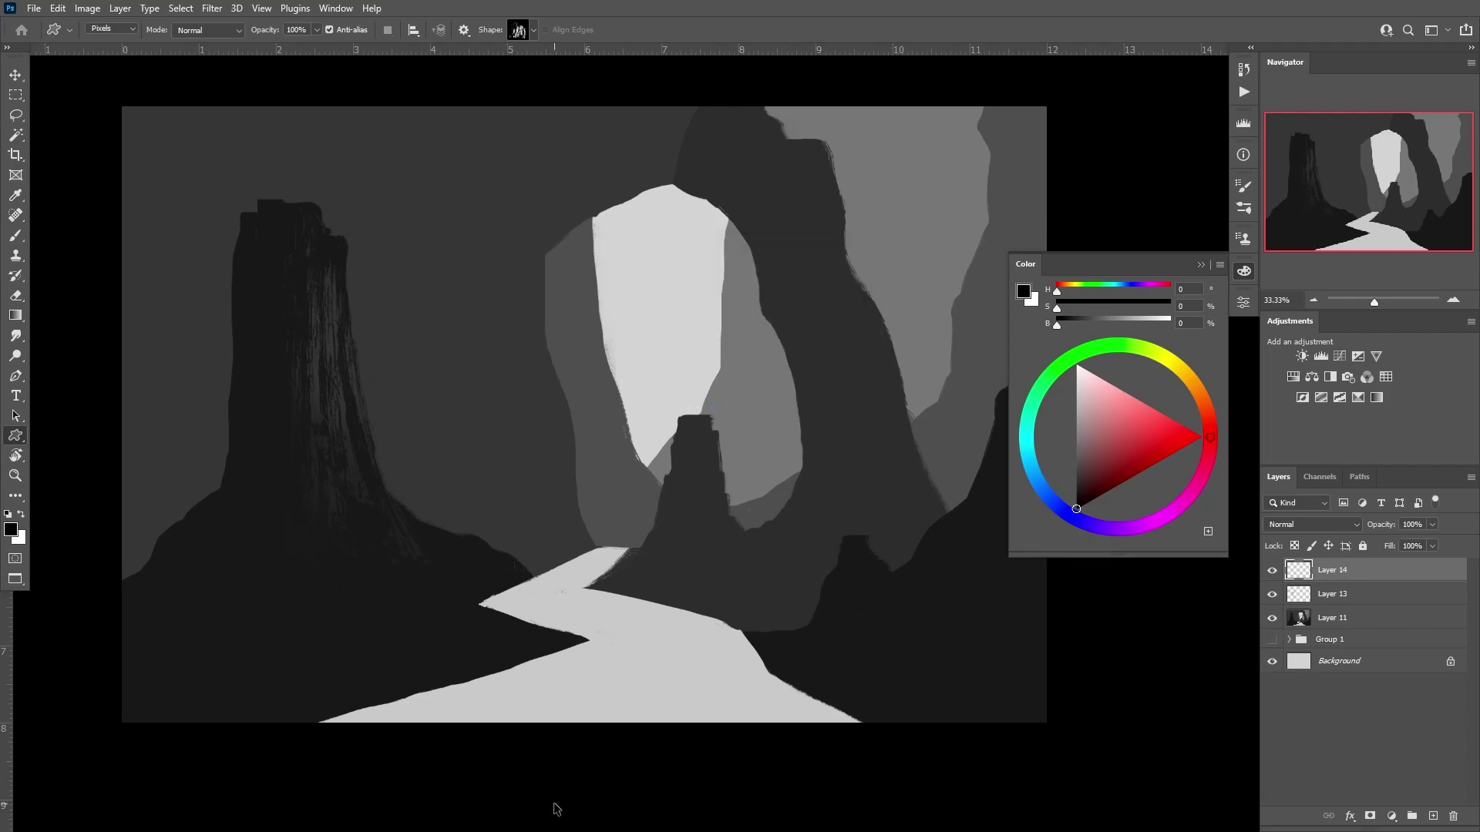
pyautogui.press('x')
pyautogui.moveTo(685, 378); pyautogui.dragTo(740, 539)
pyautogui.moveTo(56, 94); pyautogui.dragTo(563, 475)
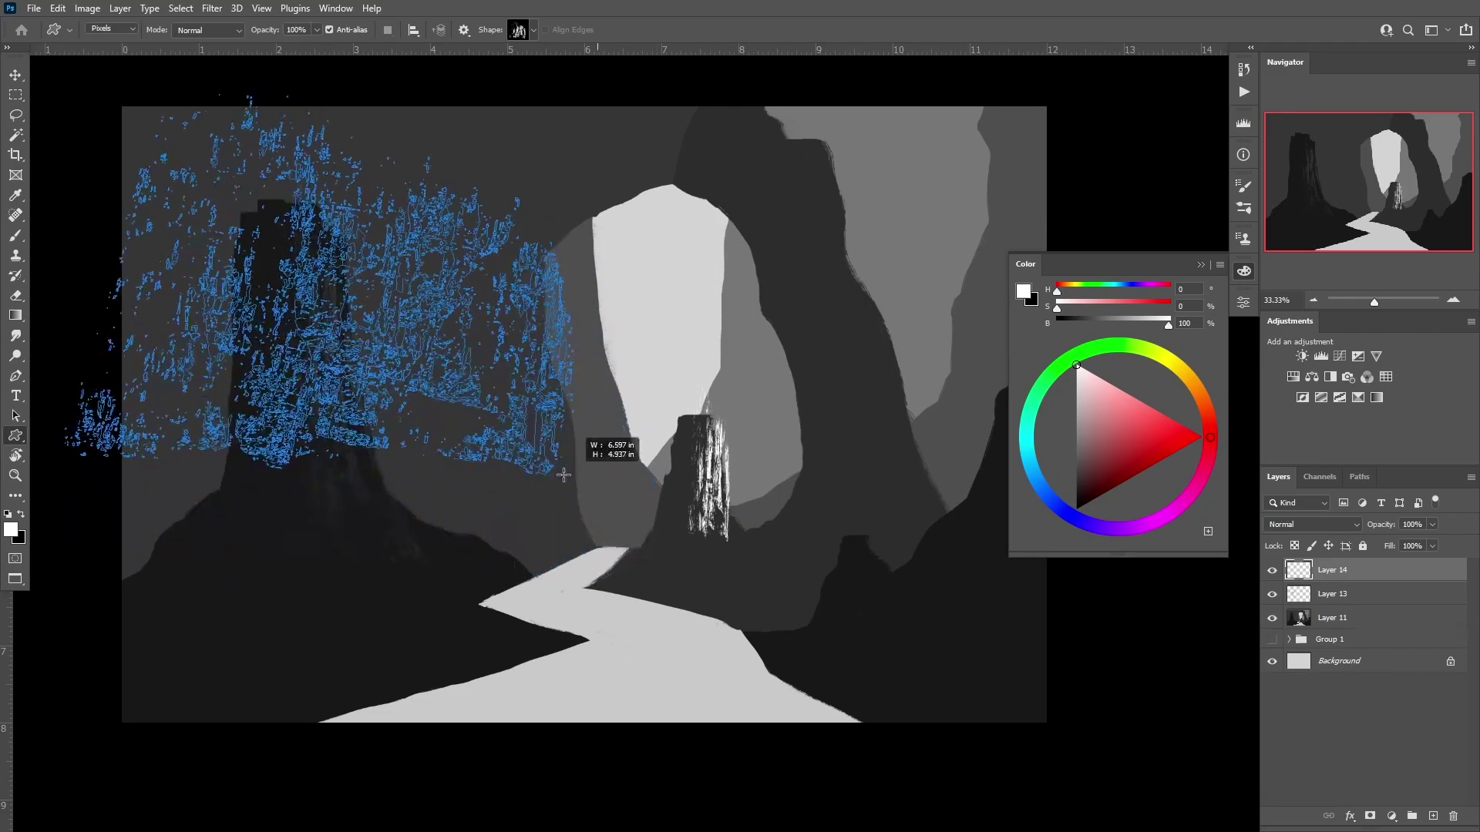
pyautogui.hotkey('ctrl', 'z')
# - Warp the pillar texture shape to fit the small central pillar
pyautogui.hotkey('ctrl', 't')
pyautogui.rightClick(682, 195)
pyautogui.click(709, 294)
pyautogui.moveTo(716, 462); pyautogui.dragTo(732, 467)
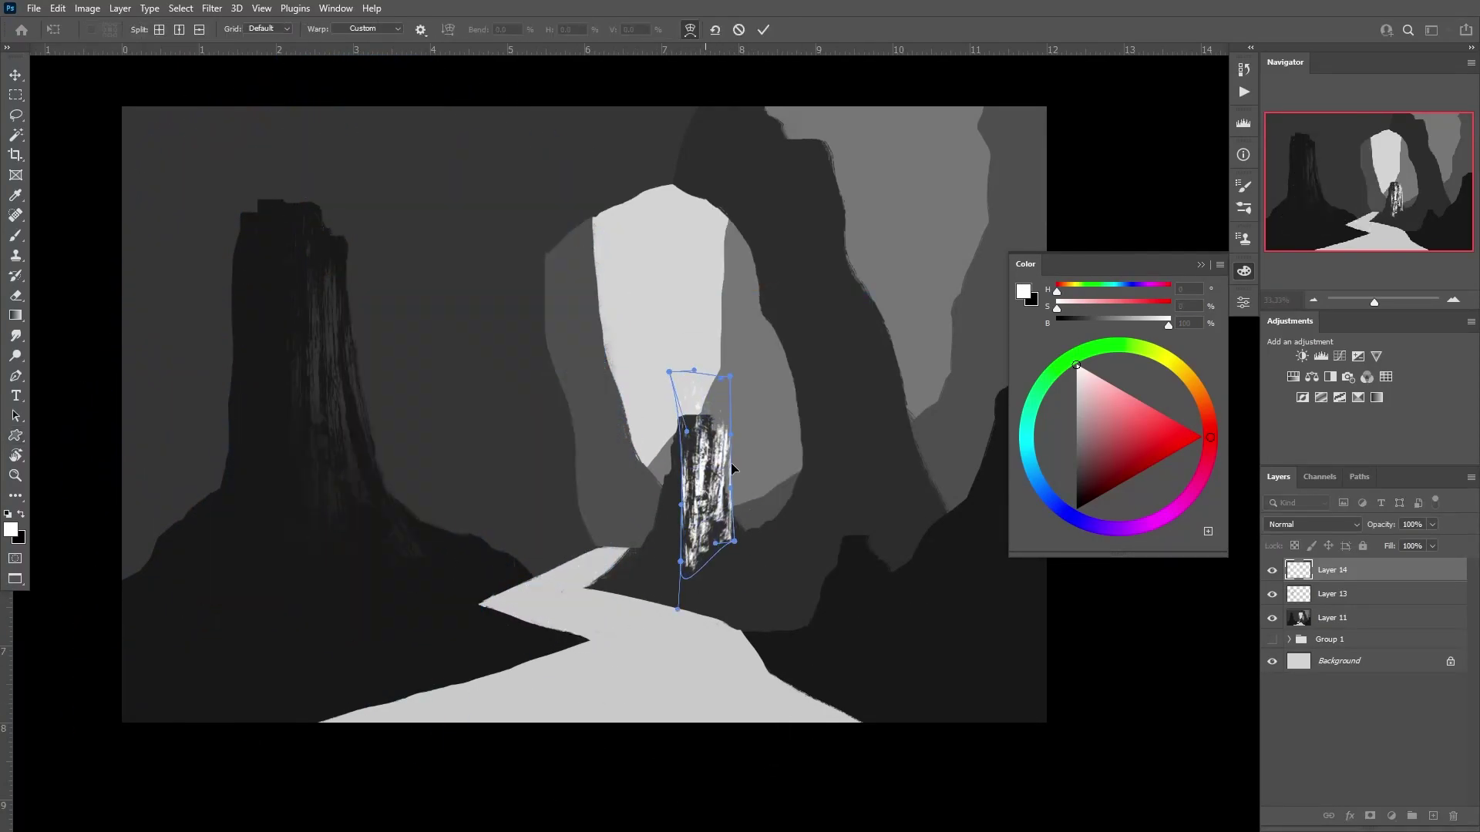
pyautogui.press('Return')
pyautogui.keyDown('ctrl'); pyautogui.click(1299, 570); pyautogui.keyUp('ctrl')
# - Paint dark grey texture inside the pillar texture selection and merge it down
pyautogui.click(1272, 569)
pyautogui.hotkey('ctrl', 'shift', 'alt', 'n')
pyautogui.press('b')
pyautogui.click(1076, 469)
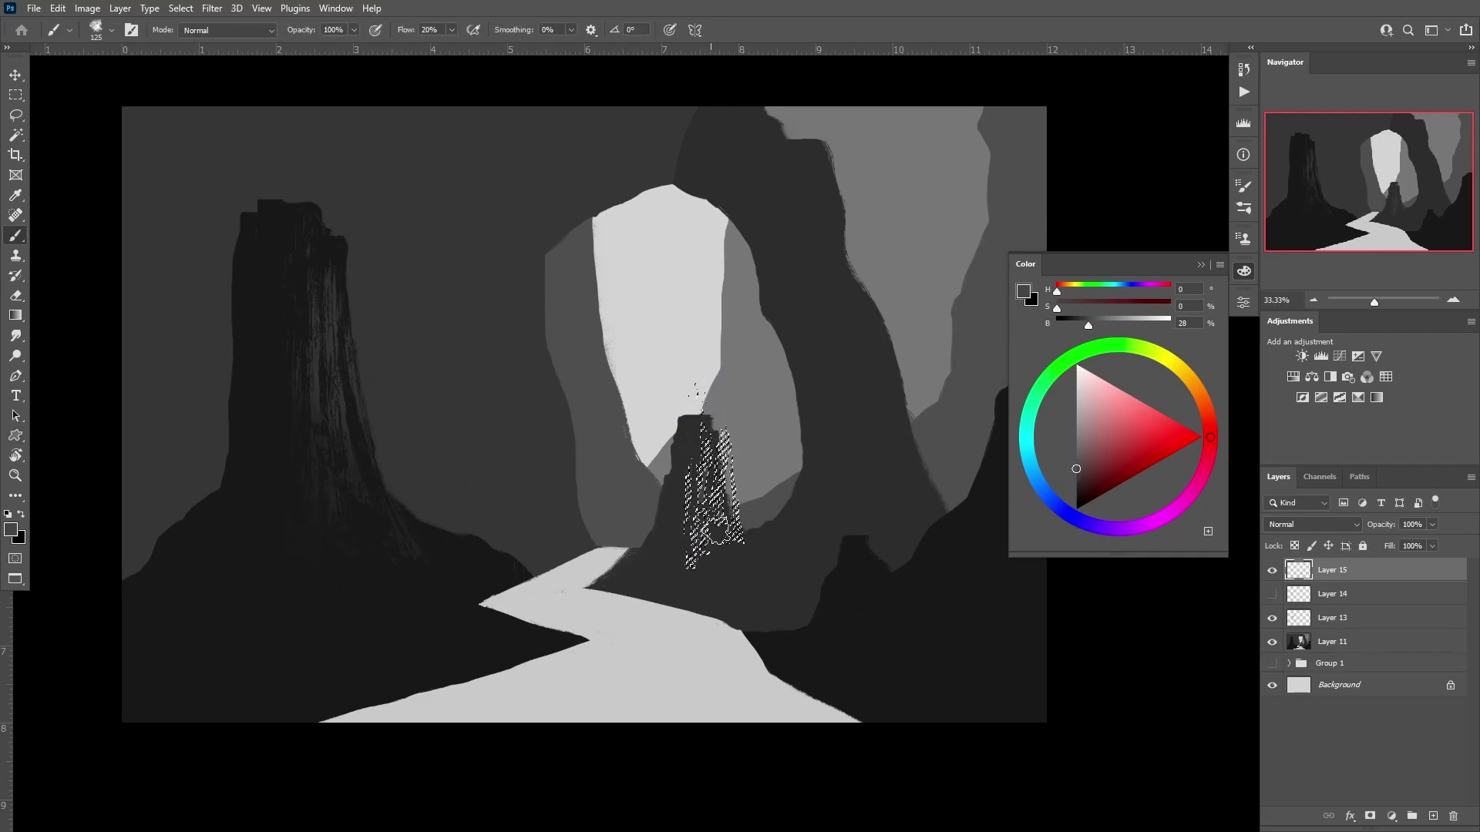
pyautogui.moveTo(697, 393); pyautogui.dragTo(697, 570)
pyautogui.hotkey('ctrl', 'd')
pyautogui.press('e')
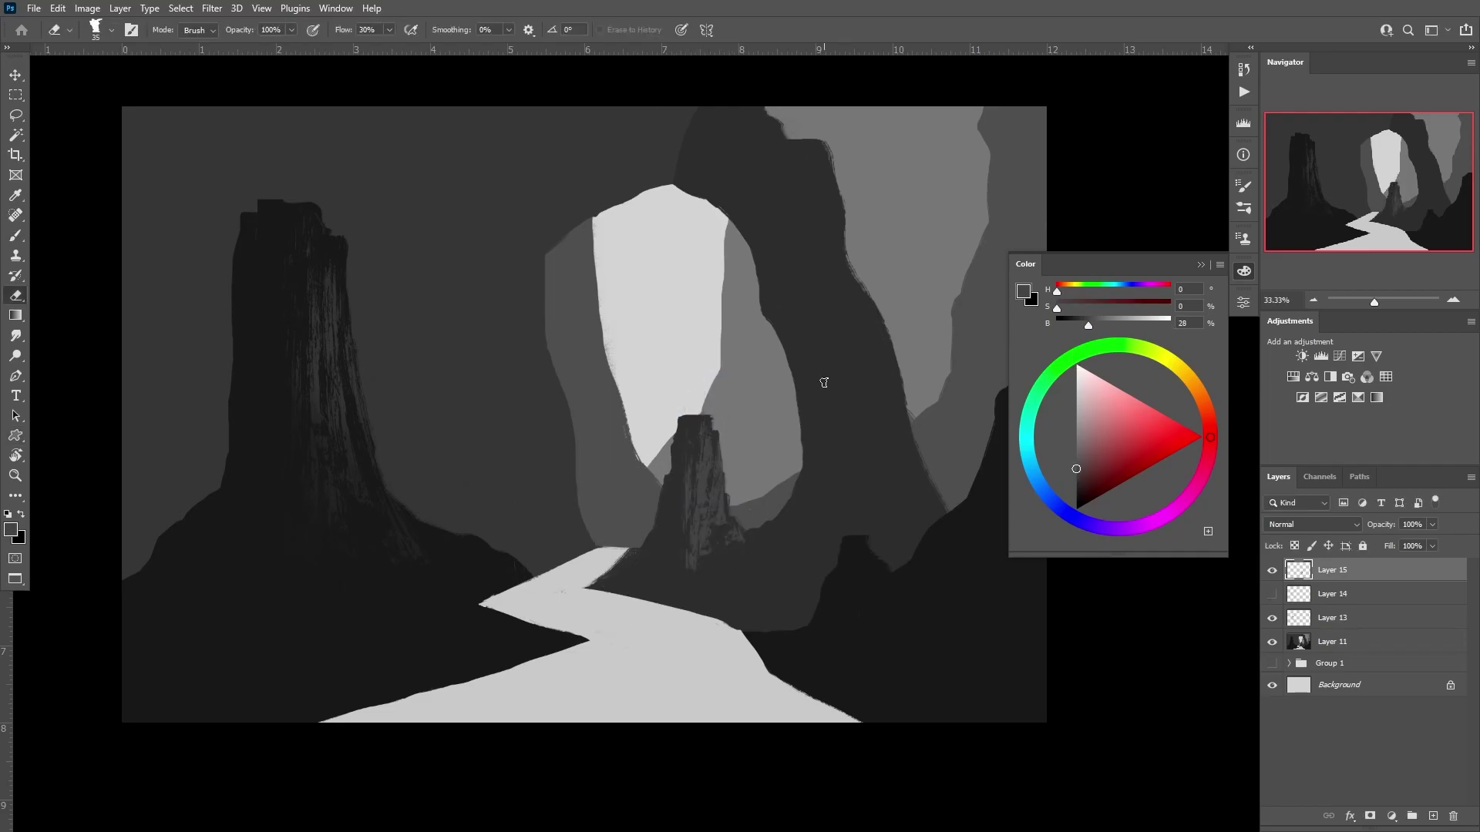
pyautogui.click(1272, 594)
pyautogui.press('Delete')
# - Drag a tall texture shape over the arch and warp it along the right leg
pyautogui.press('u')
pyautogui.moveTo(651, 55); pyautogui.dragTo(931, 552)
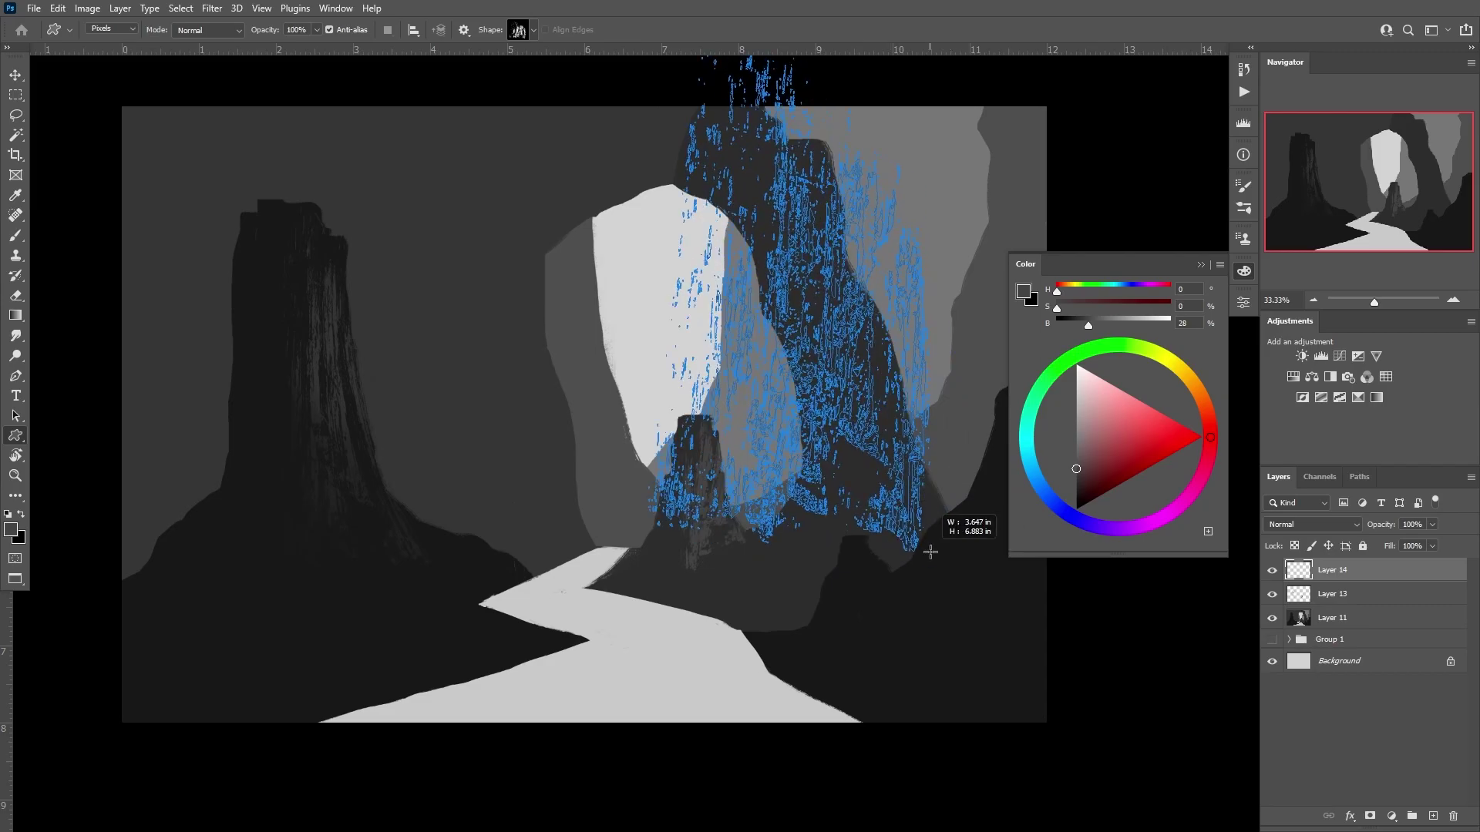
pyautogui.hotkey('ctrl', 't')
pyautogui.rightClick(908, 515)
pyautogui.click(908, 512)
pyautogui.moveTo(651, 551); pyautogui.dragTo(740, 551)
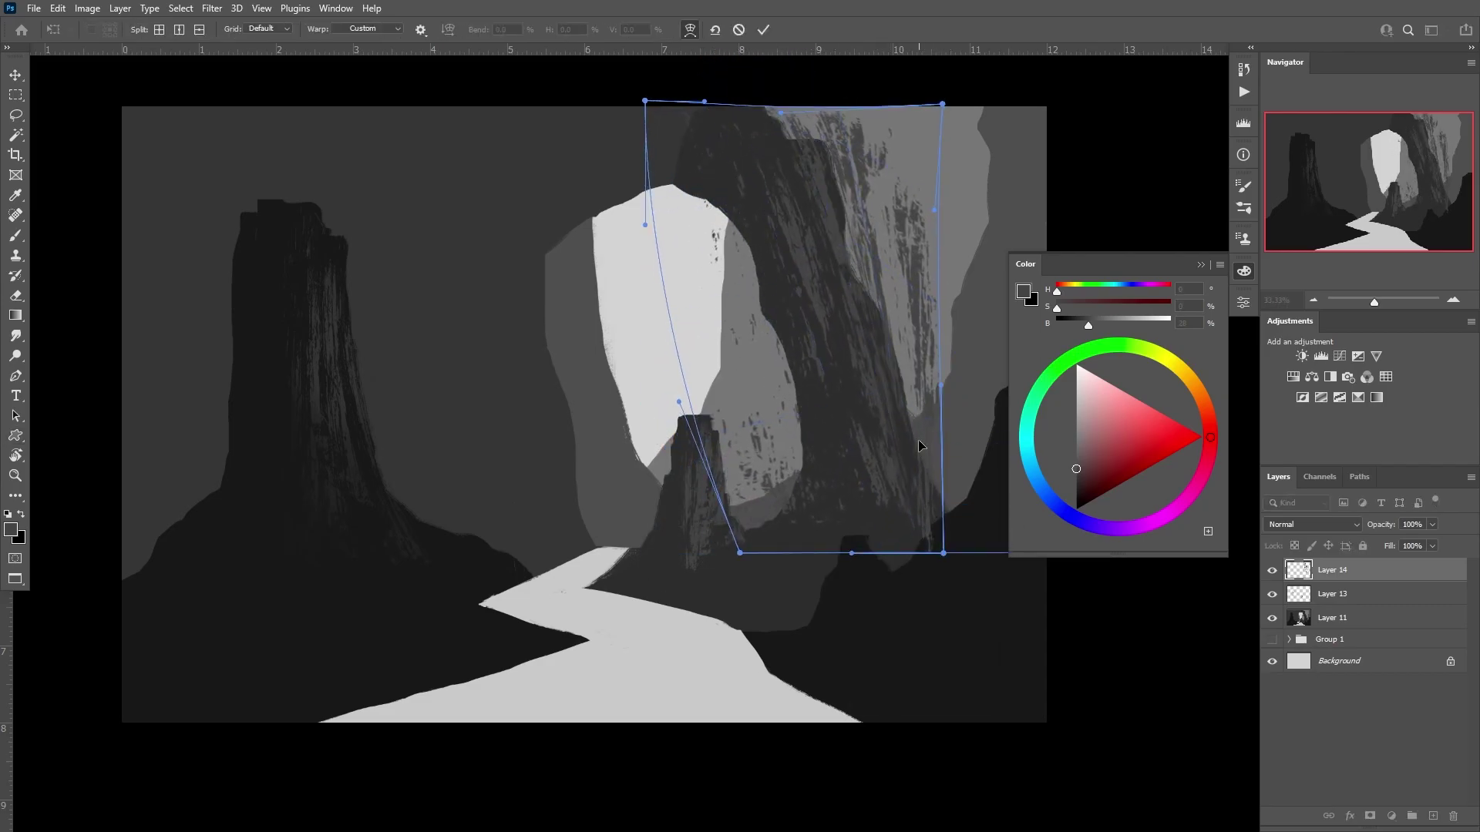
pyautogui.press('Return')
pyautogui.keyDown('ctrl'); pyautogui.click(1299, 570); pyautogui.keyUp('ctrl')
# - Paint dark texture within the arch-leg selection and merge it down
pyautogui.click(1433, 816)
pyautogui.click(1272, 594)
pyautogui.press('b')
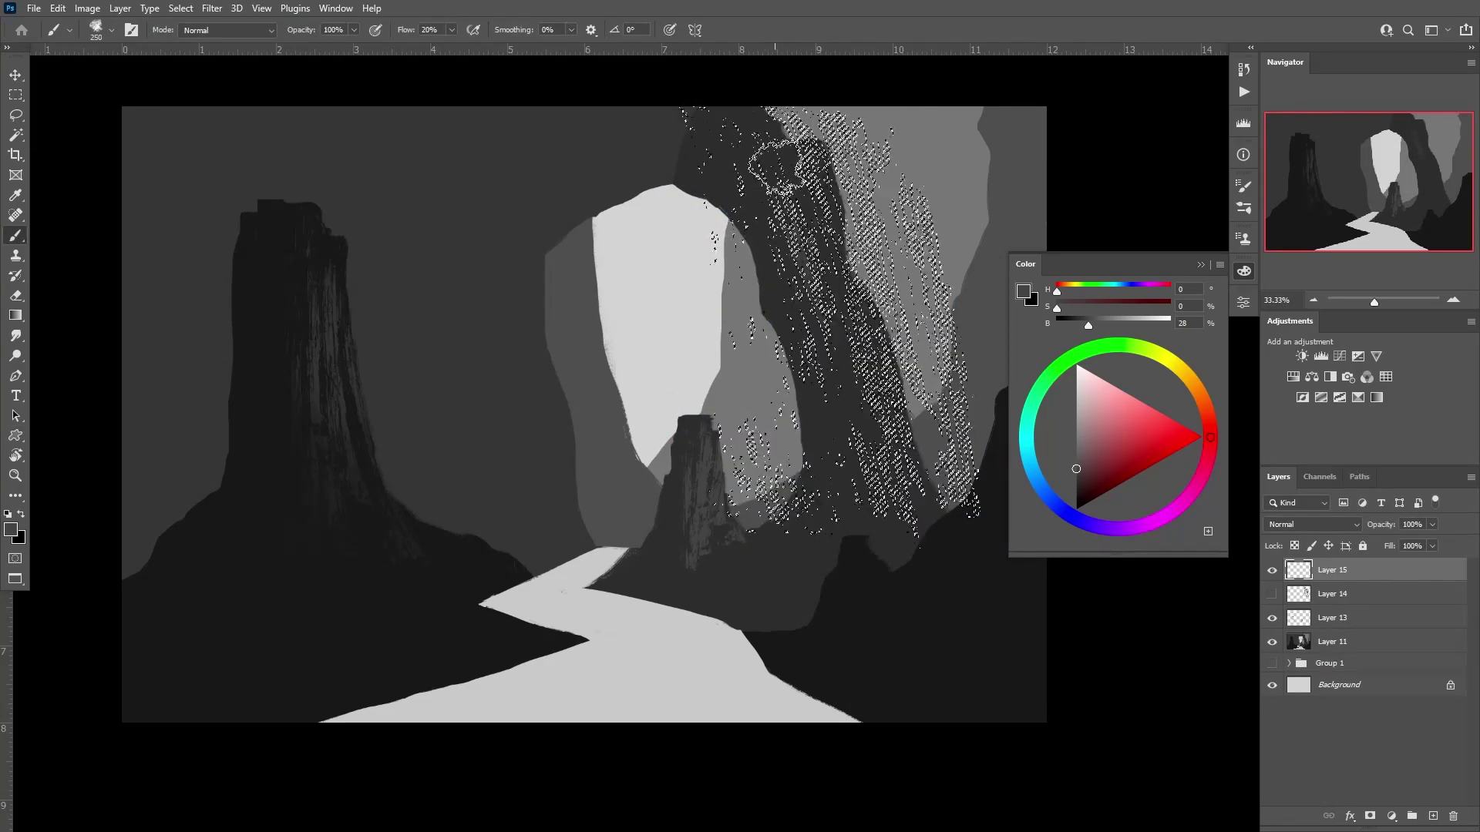
pyautogui.hotkey('ctrl', 'd')
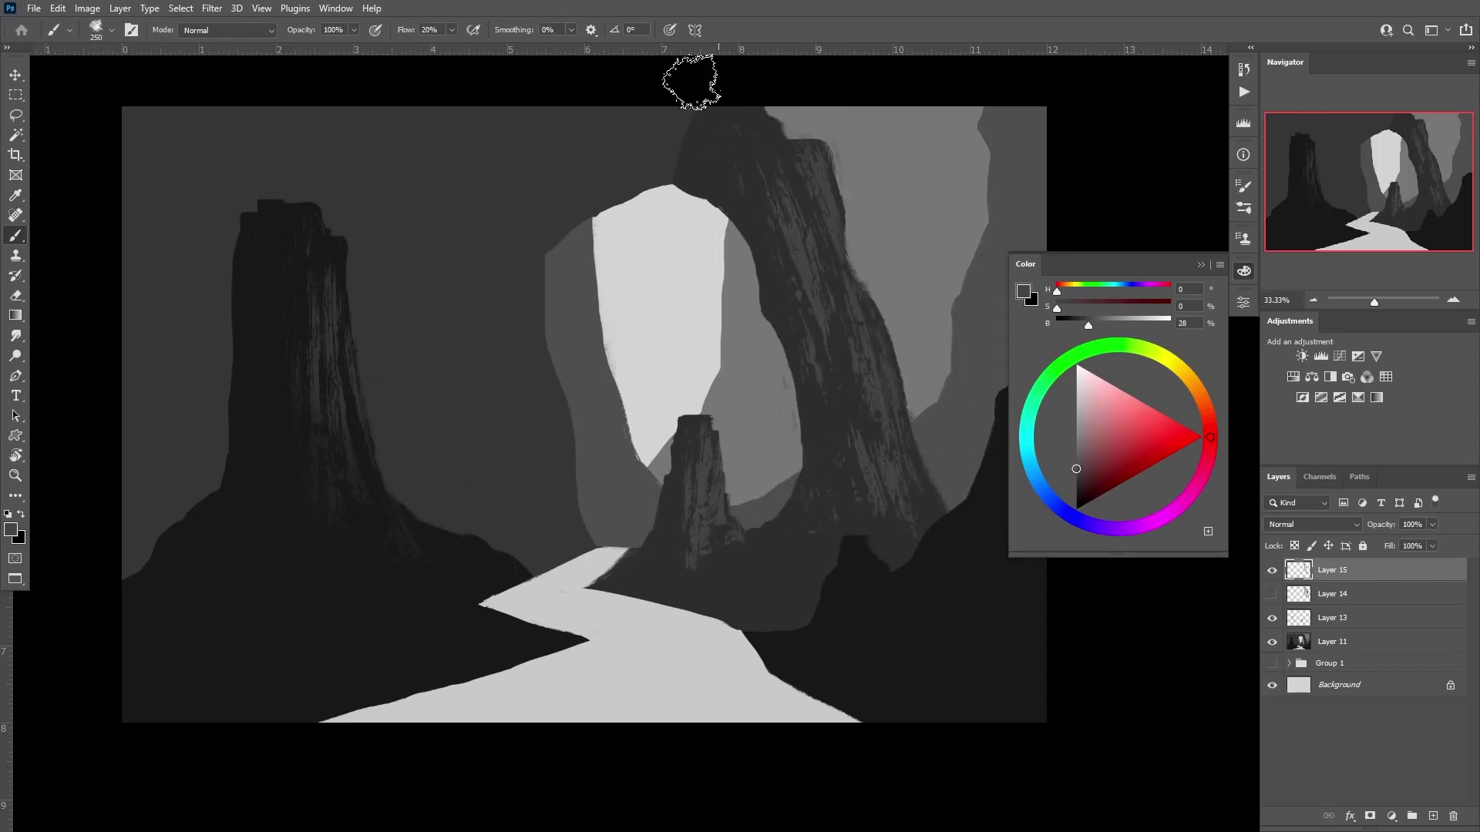
pyautogui.press('e')
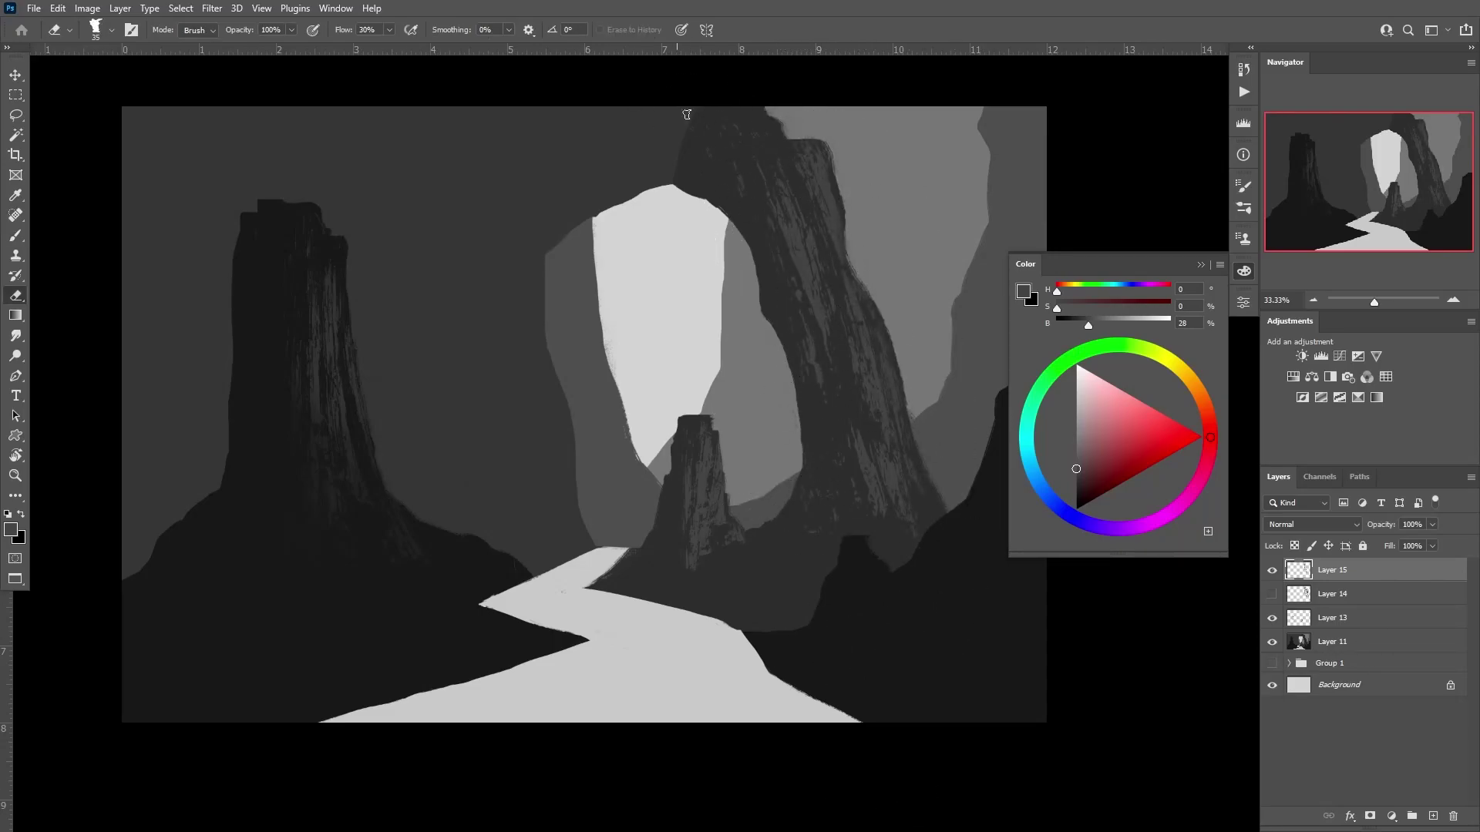
pyautogui.press('Delete')
pyautogui.click(1272, 570)
# - Rotate and enlarge the texture stamp over the tall right-edge rock
pyautogui.press('u')
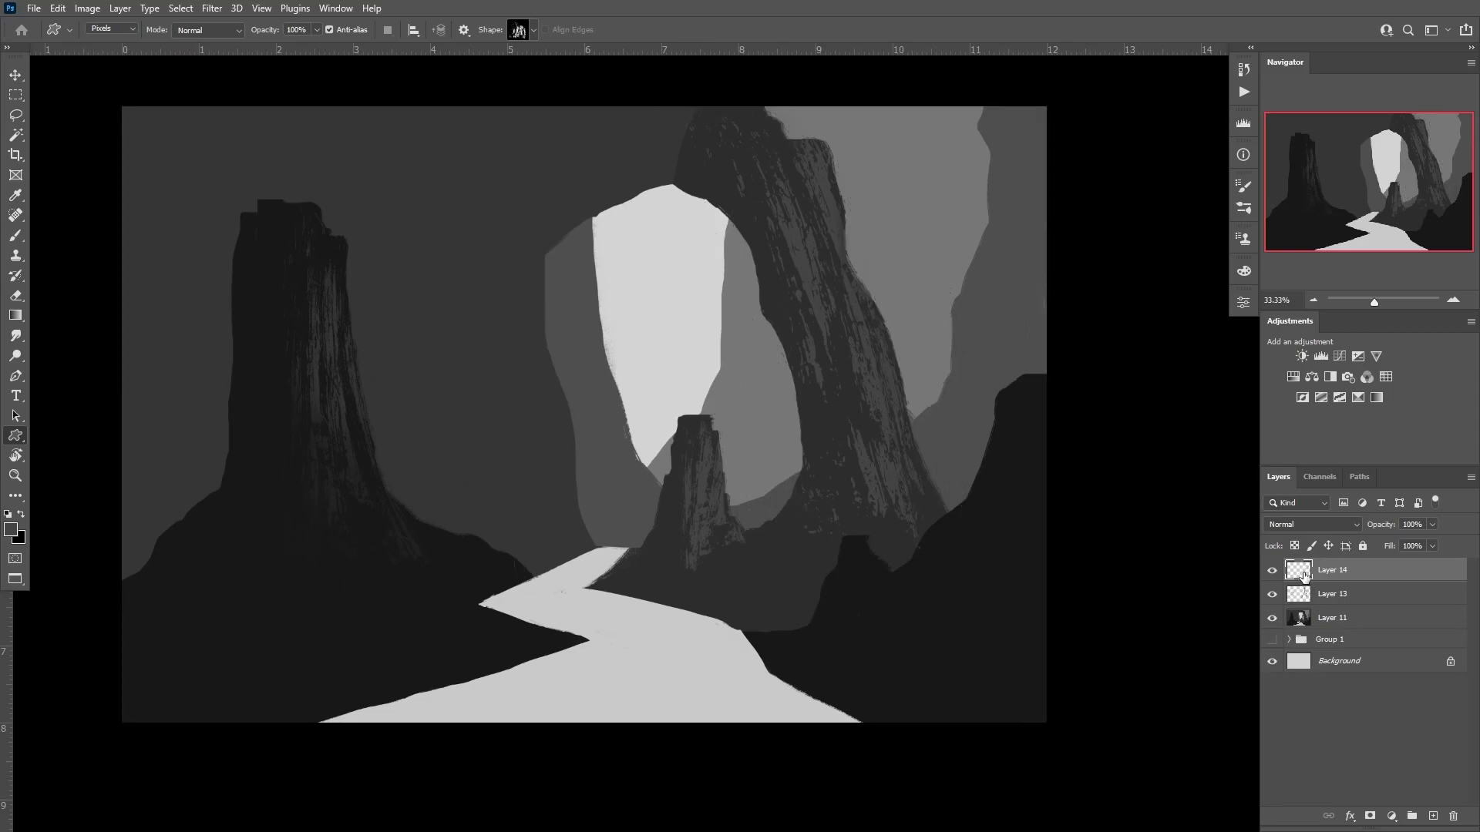
pyautogui.hotkey('ctrl', 't')
pyautogui.moveTo(1118, 413); pyautogui.dragTo(993, 554)
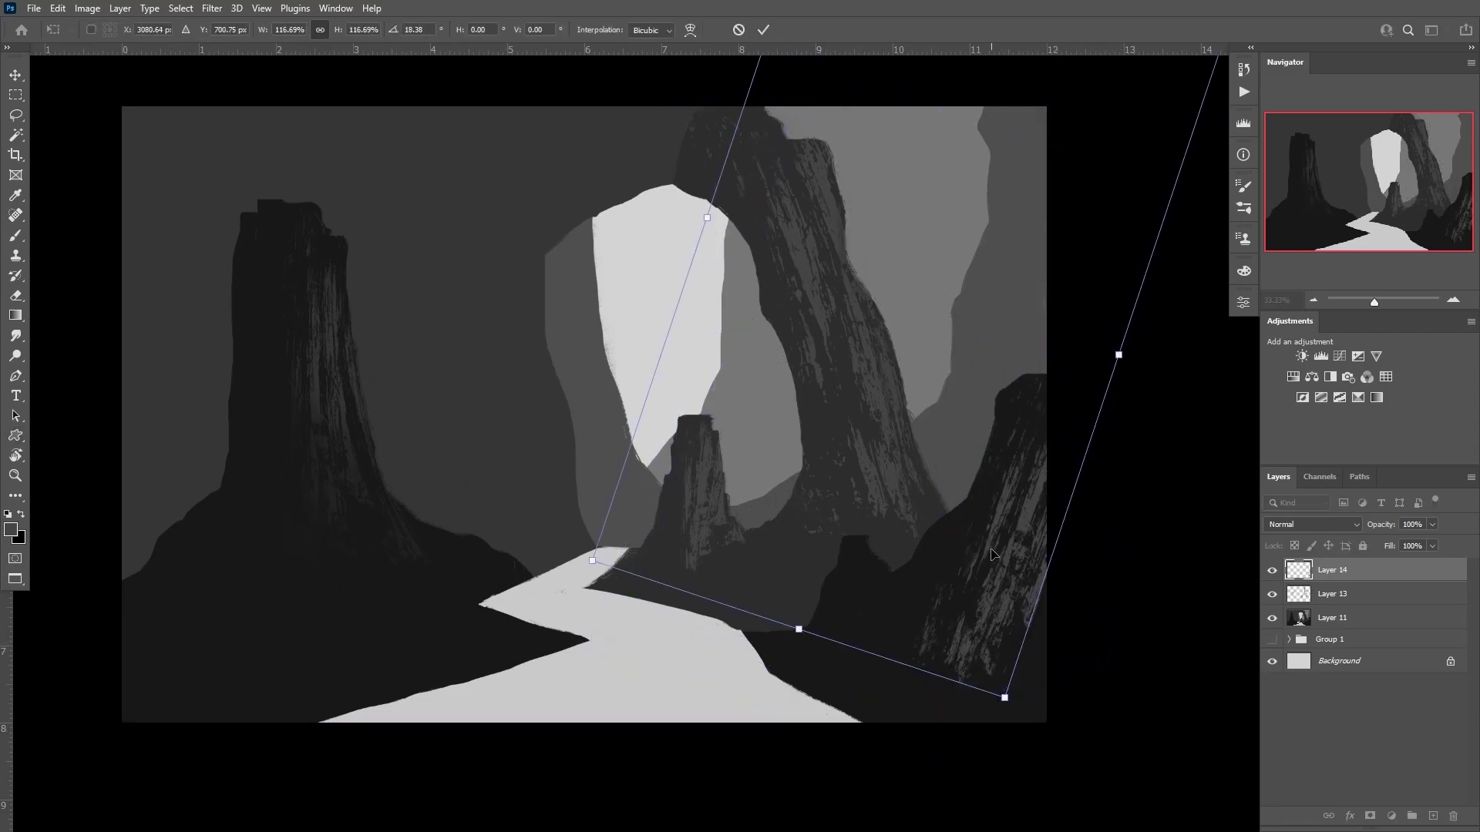
pyautogui.press('Return')
pyautogui.click(1272, 569)
pyautogui.hotkey('ctrl', 'shift', 'alt', 'n')
pyautogui.press('b')
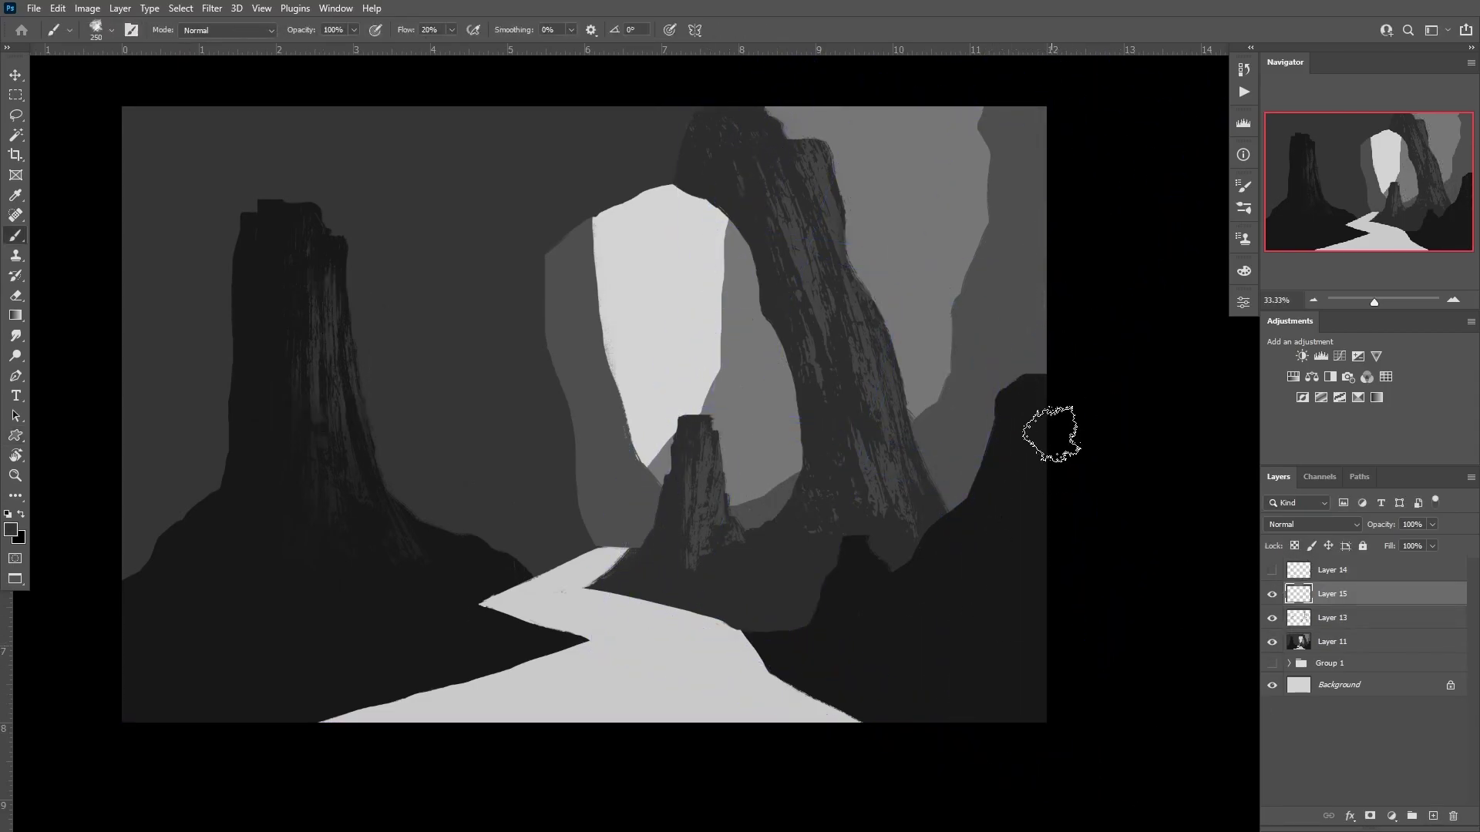
# - Stamp another texture shape on the right rock and dab texture onto its top on a new layer
pyautogui.click(1272, 570)
pyautogui.click(1299, 569)
pyautogui.hotkey('ctrl', 'a')
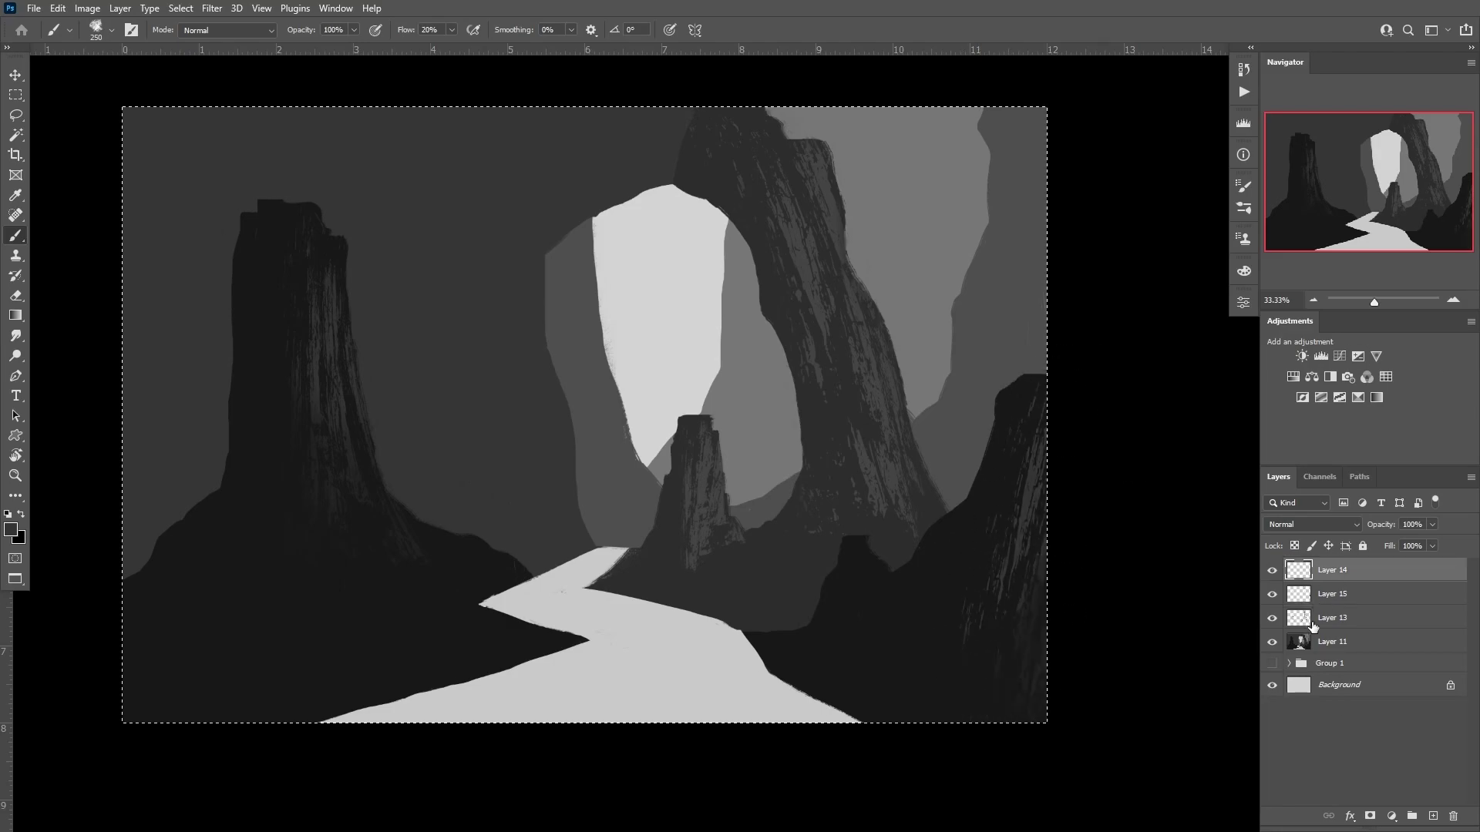
pyautogui.hotkey('ctrl', 'd')
pyautogui.press('u')
pyautogui.moveTo(1087, 416); pyautogui.dragTo(964, 316)
pyautogui.click(1272, 570)
pyautogui.hotkey('ctrl', 'shift', 'alt', 'n')
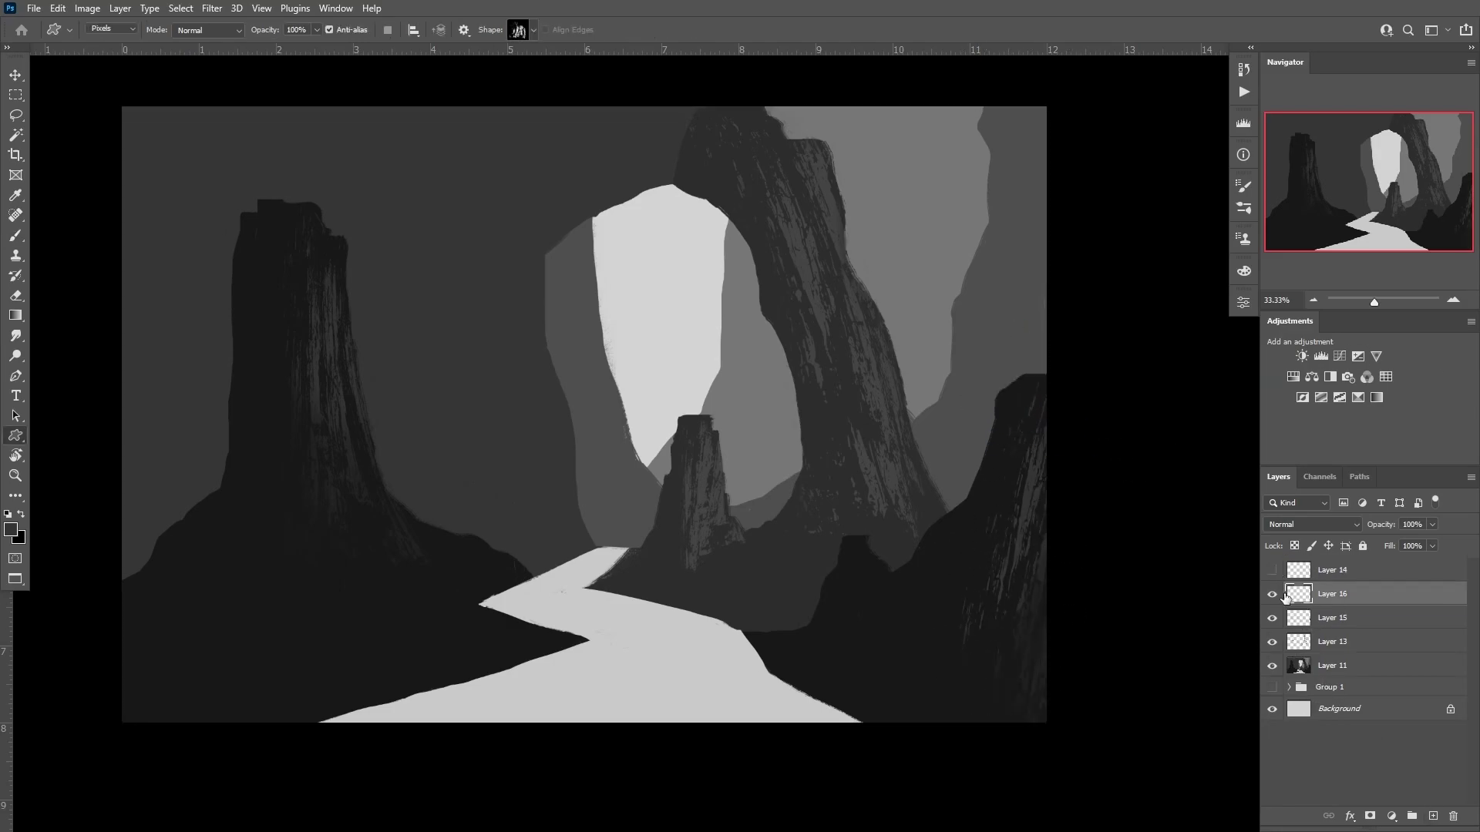
pyautogui.press('b')
pyautogui.click(1033, 397)
pyautogui.press('e')
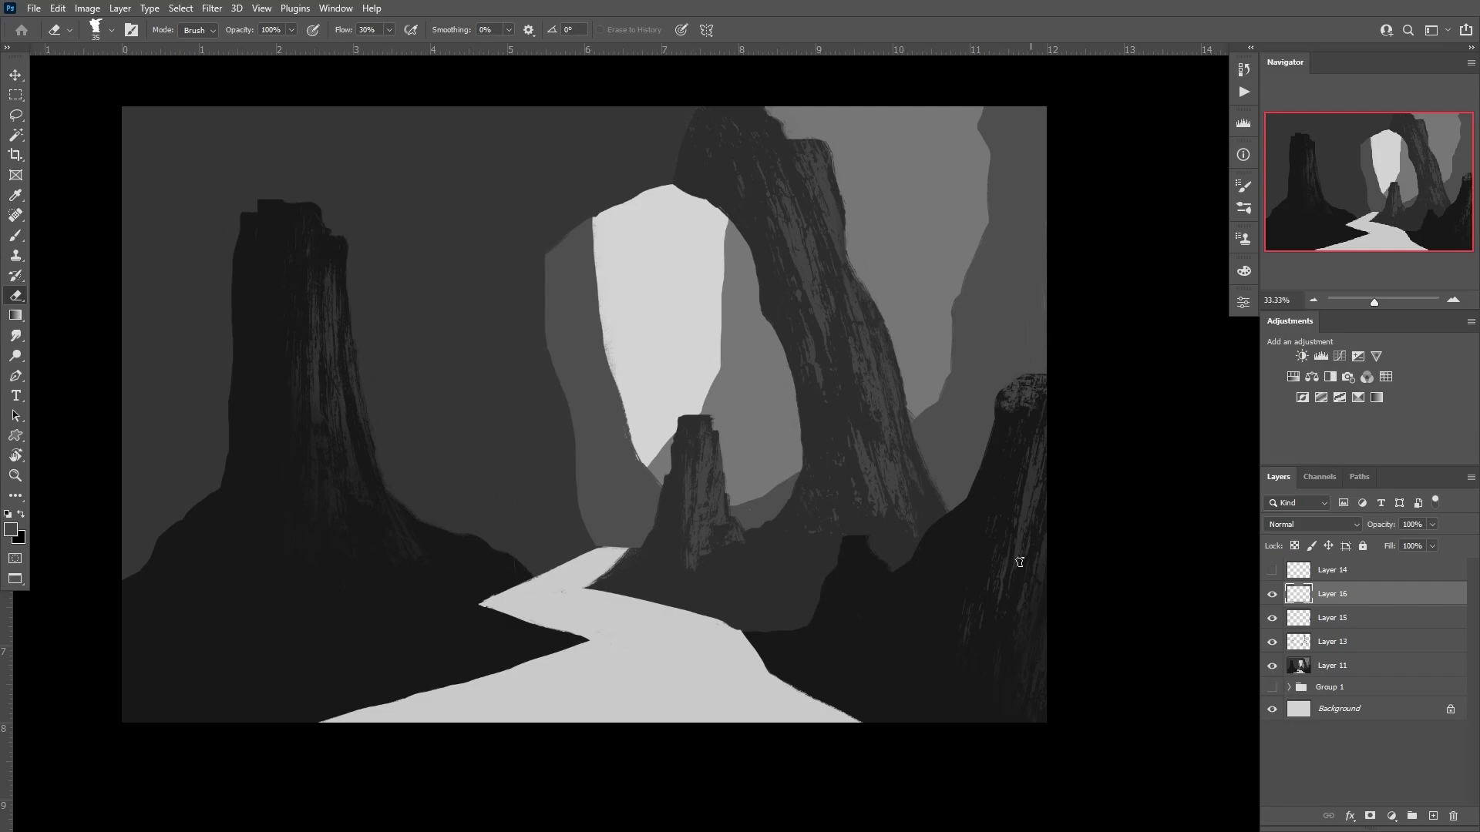
# - Stamp and paint texture on the small rock beside the path, erasing the excess
pyautogui.press('u')
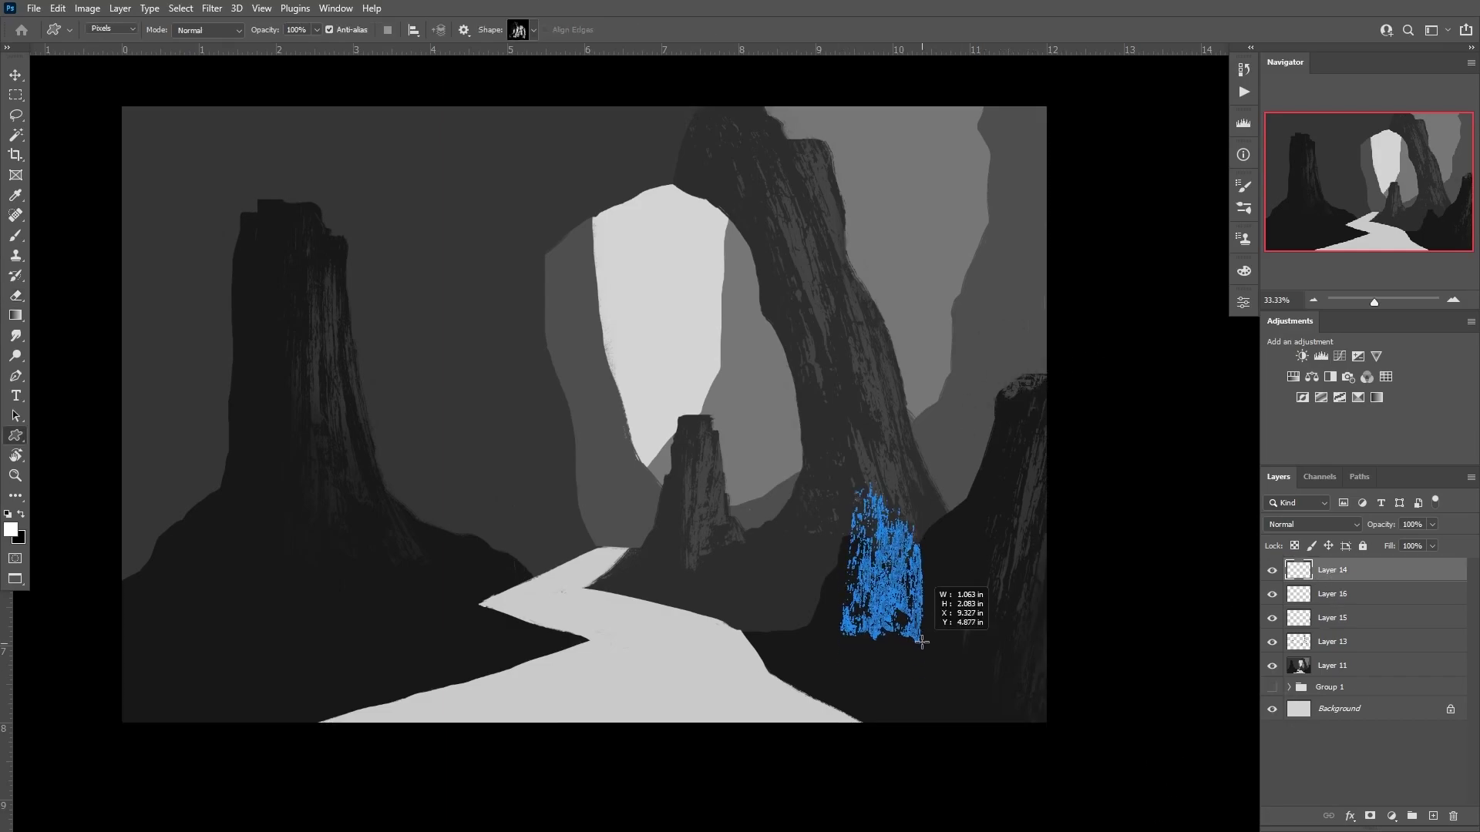
pyautogui.moveTo(840, 486); pyautogui.dragTo(898, 626)
pyautogui.press('b')
pyautogui.hotkey('ctrl', 'z')
pyautogui.keyDown('alt'); pyautogui.click(867, 593); pyautogui.keyUp('alt')
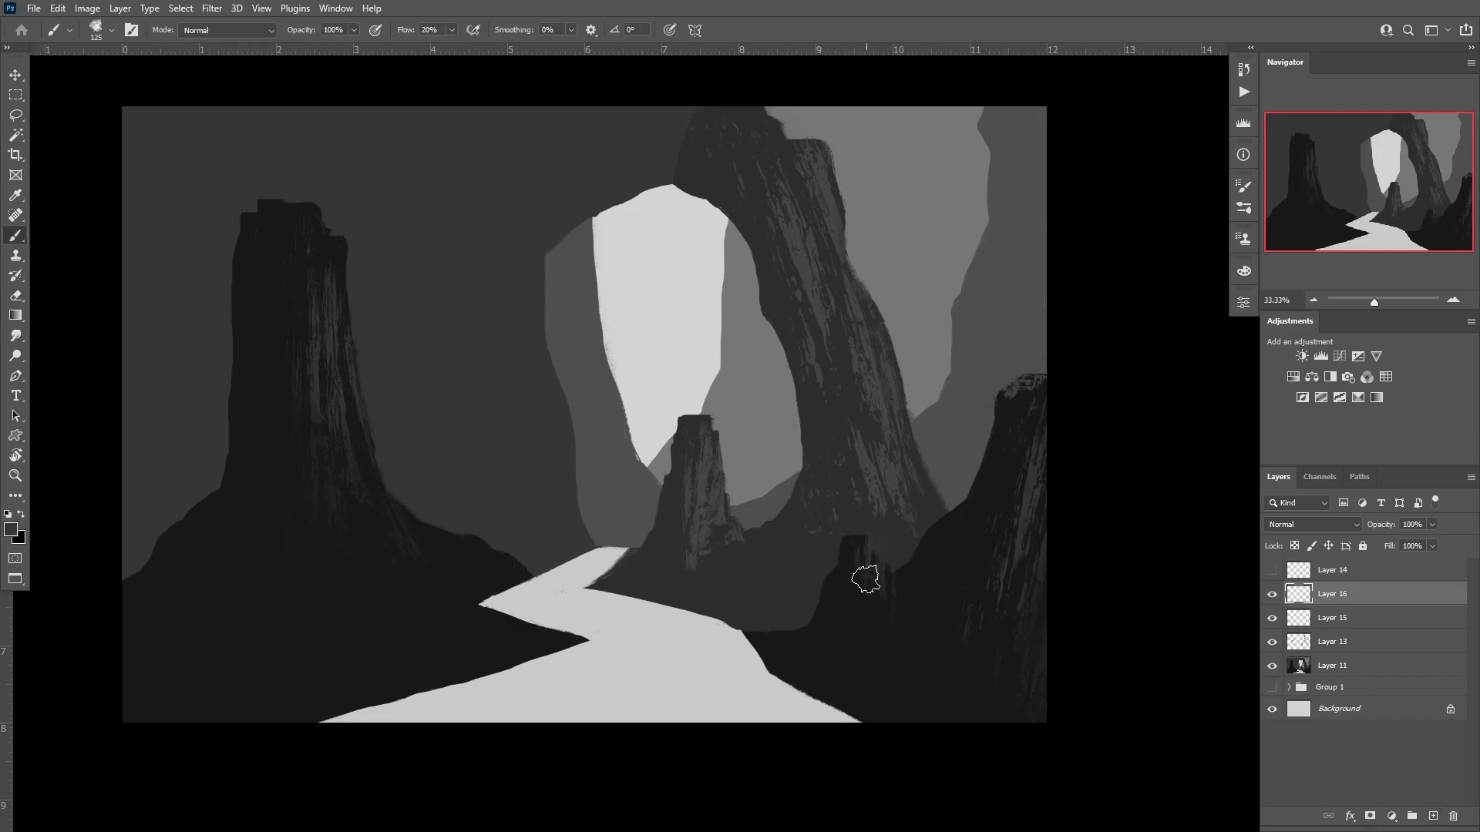
pyautogui.press('e')
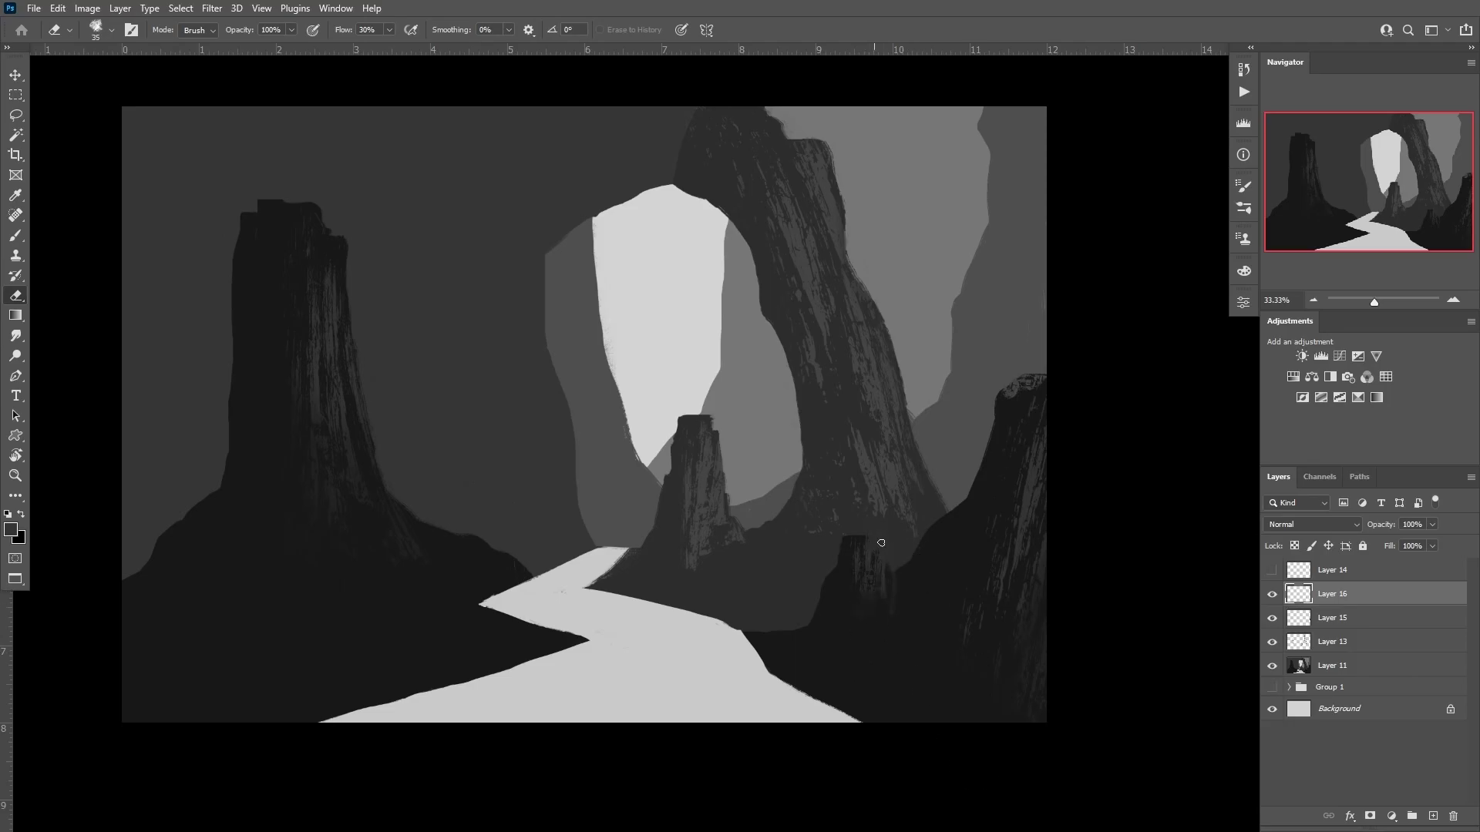
pyautogui.click(1272, 569)
# - Move the white rock texture over the left rock and warp it upward
pyautogui.press('v')
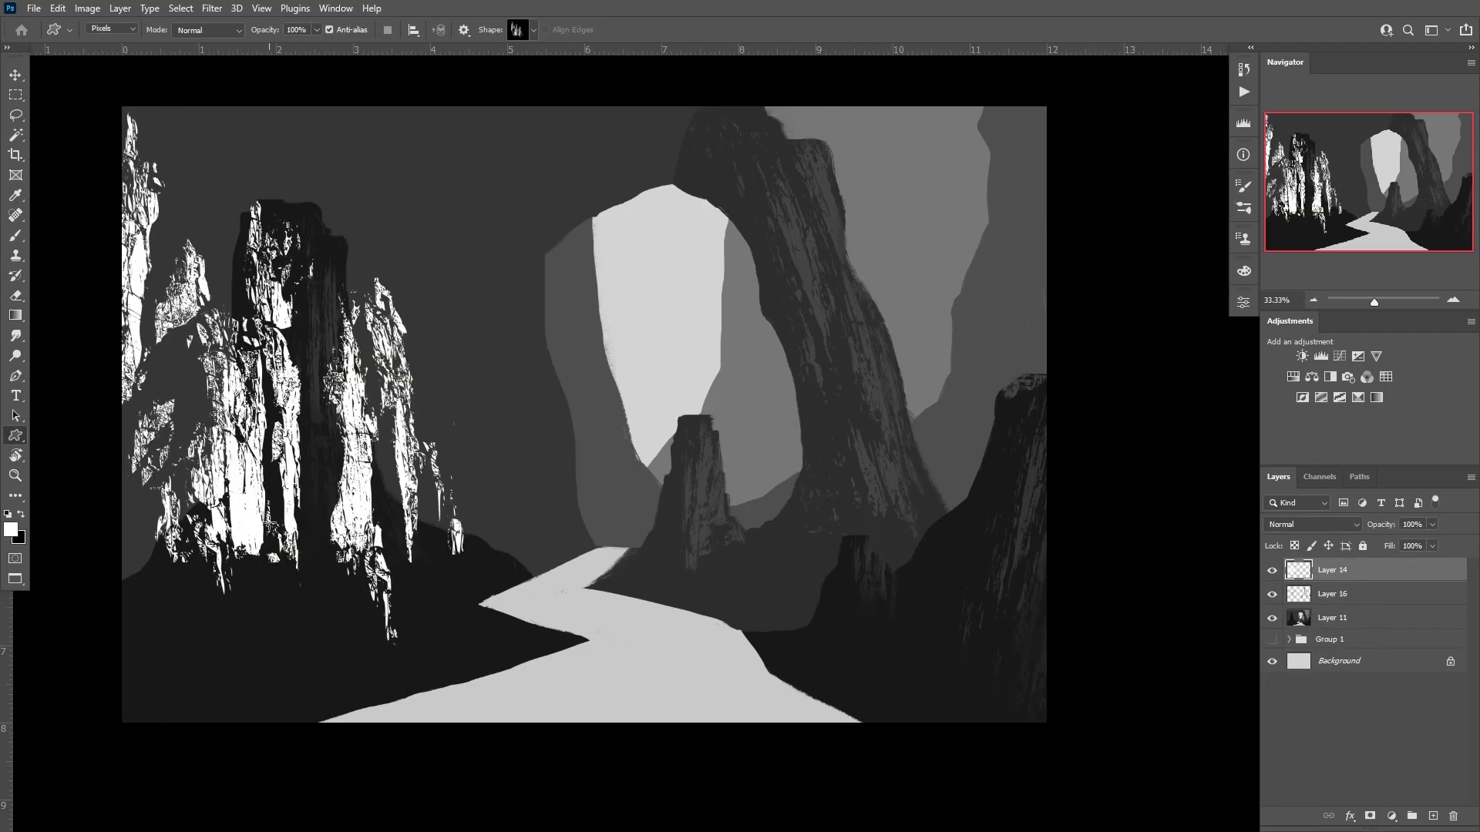
pyautogui.moveTo(1061, 598)
pyautogui.mouseDown()
pyautogui.moveTo(421, 189)
pyautogui.moveTo(601, 193)
pyautogui.mouseUp()
pyautogui.hotkey('ctrl', 't')
pyautogui.rightClick(586, 370)
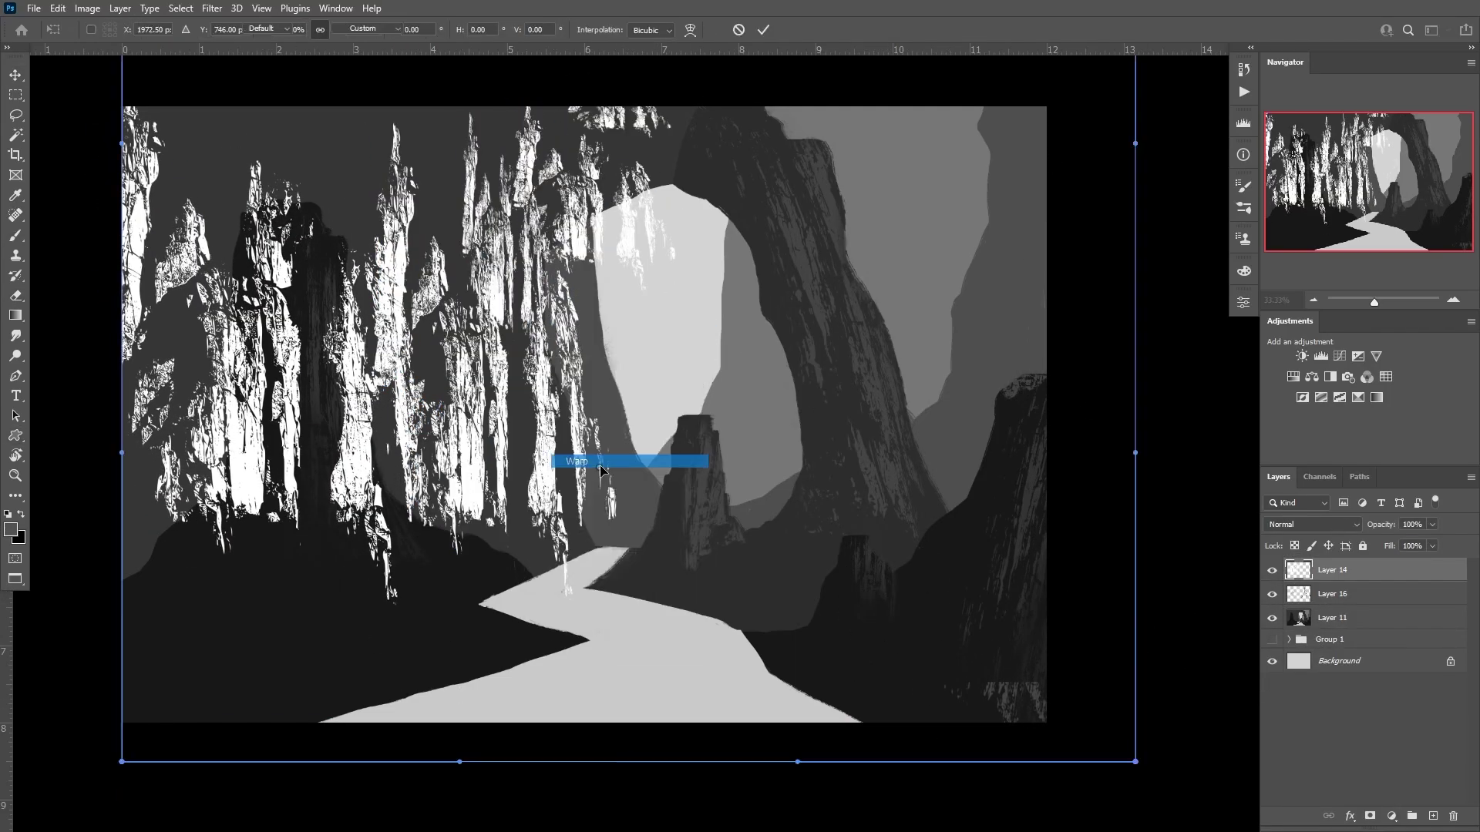
pyautogui.click(616, 483)
pyautogui.moveTo(530, 455)
pyautogui.mouseDown()
pyautogui.moveTo(544, 165)
pyautogui.moveTo(532, 287)
pyautogui.mouseUp()
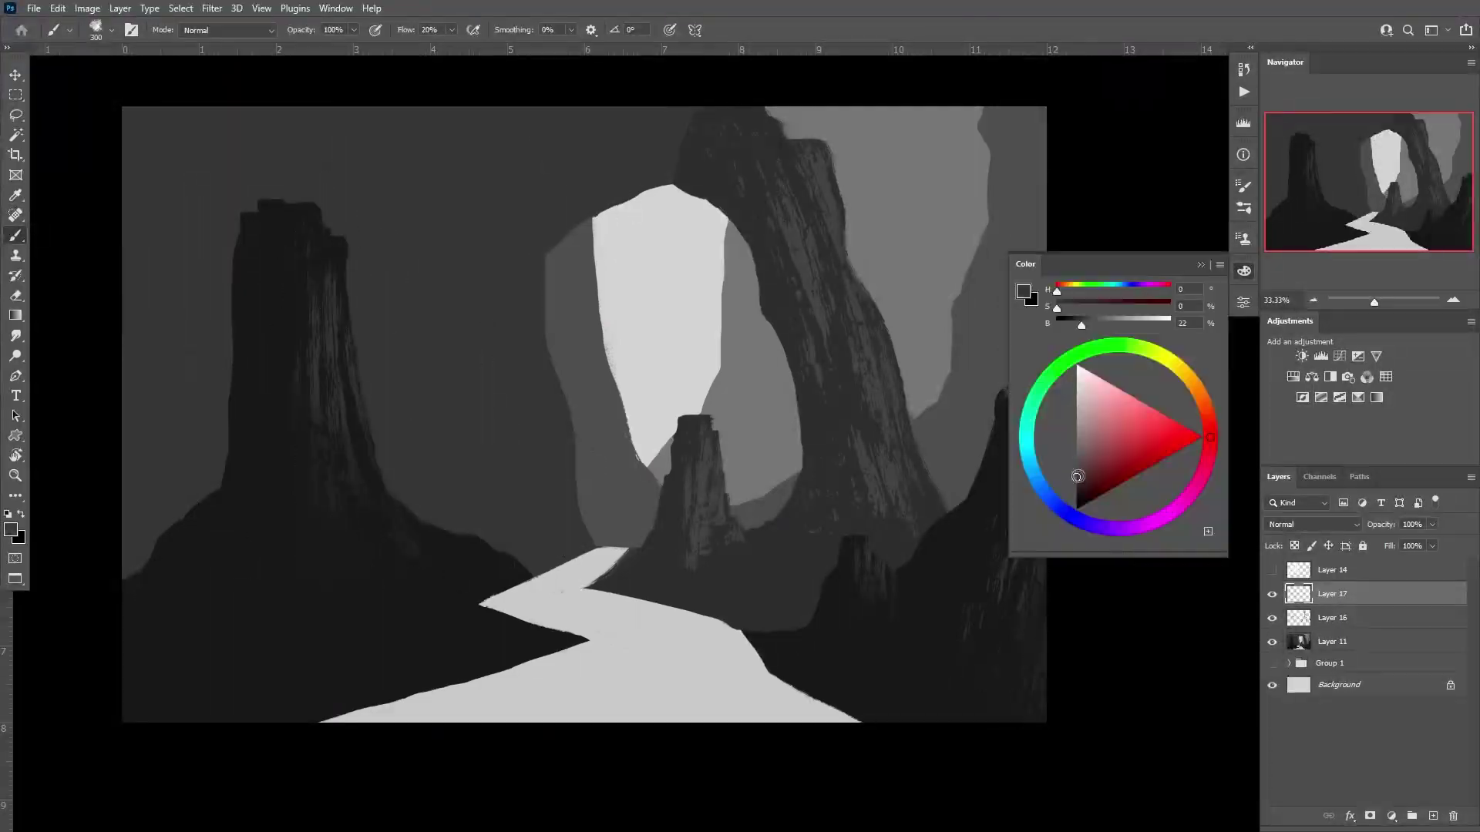
# - Paint dark rock texture on the left cliffs and erase the light excess
pyautogui.moveTo(522, 255); pyautogui.dragTo(376, 368)
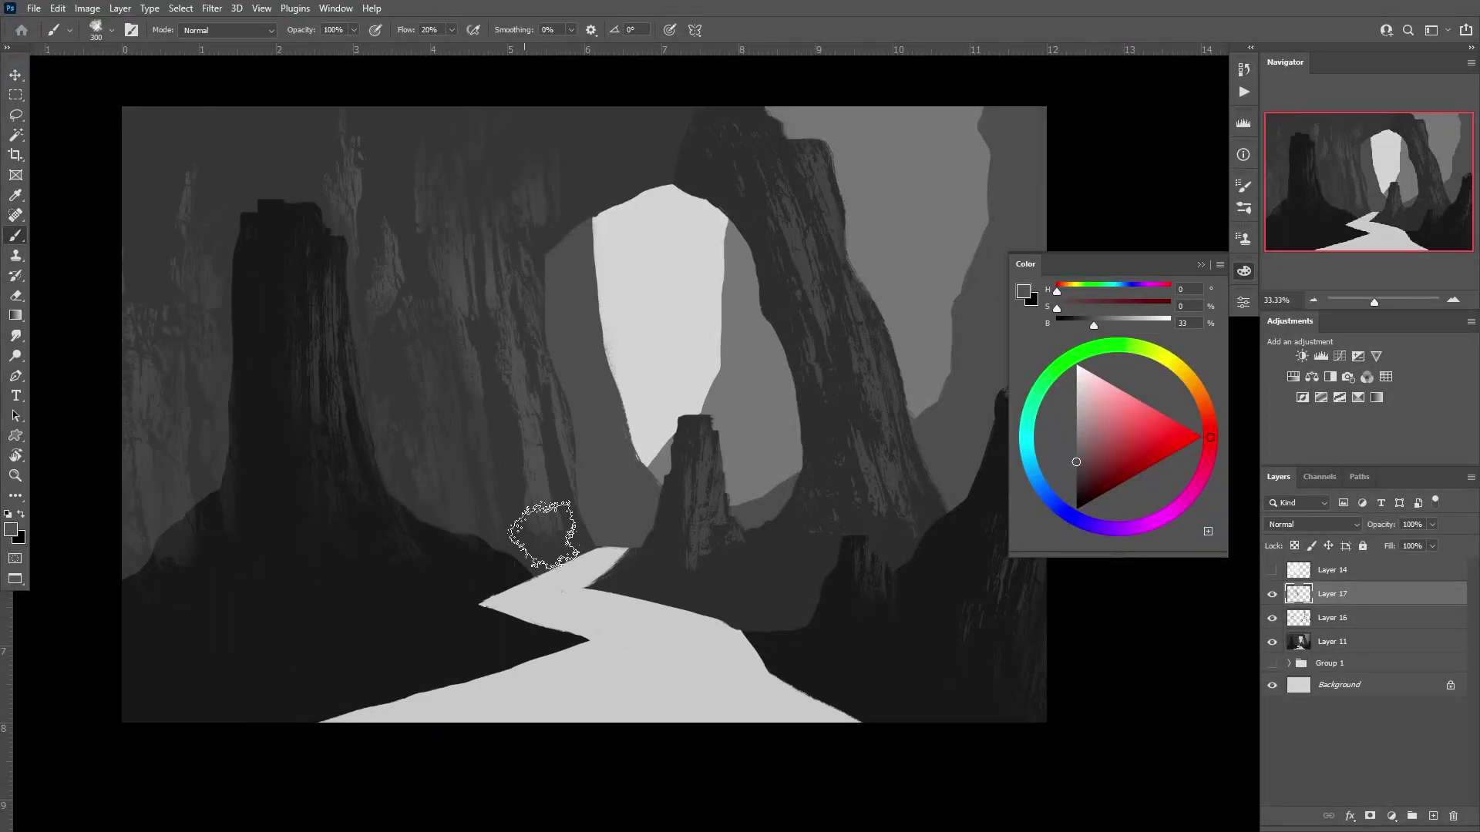
pyautogui.click(1289, 663)
pyautogui.keyDown('ctrl'); pyautogui.click(1298, 594); pyautogui.keyUp('ctrl')
pyautogui.hotkey('ctrl', 'h')
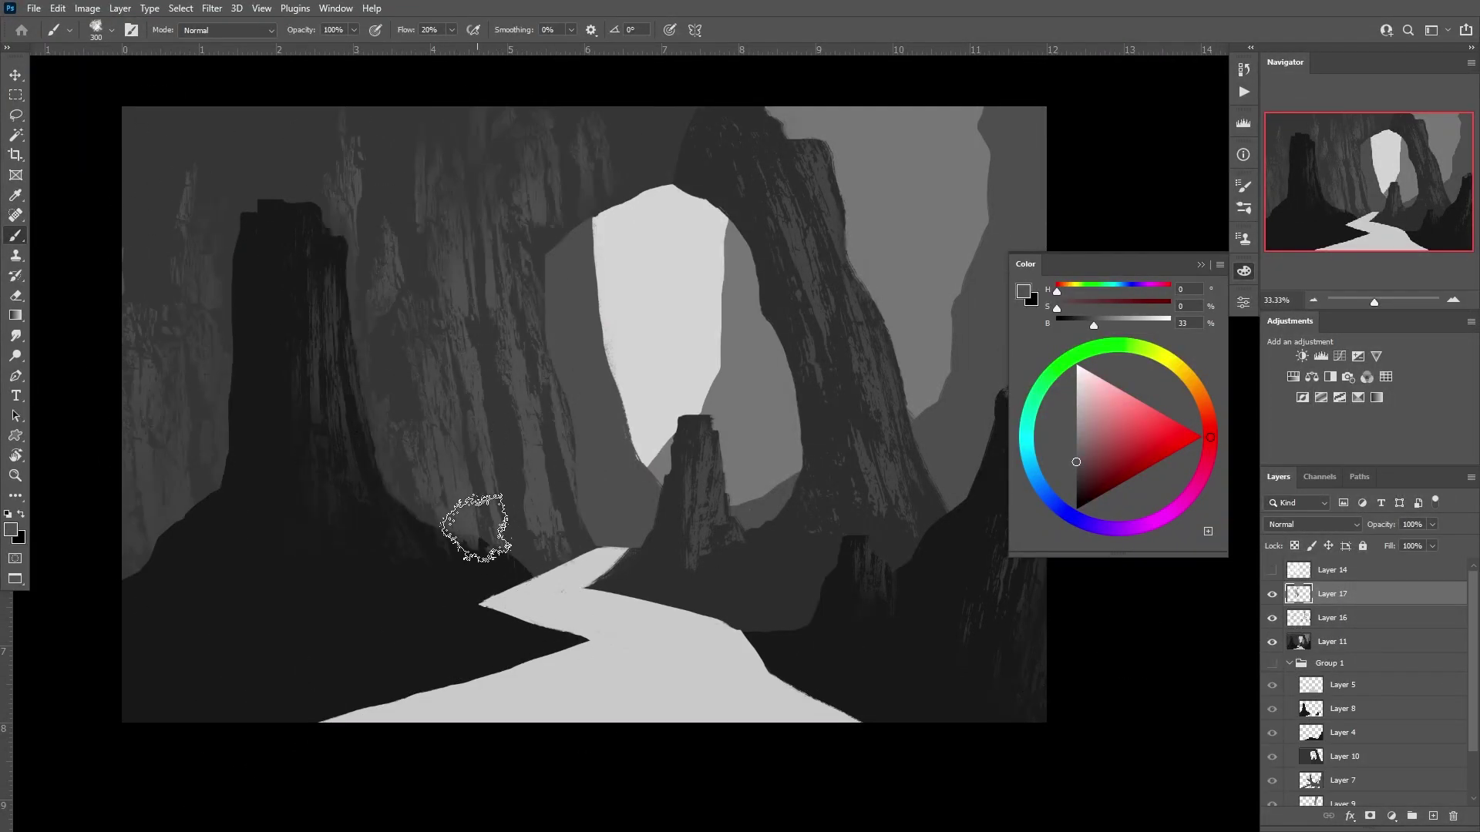
pyautogui.press('e')
pyautogui.moveTo(588, 165); pyautogui.dragTo(604, 182)
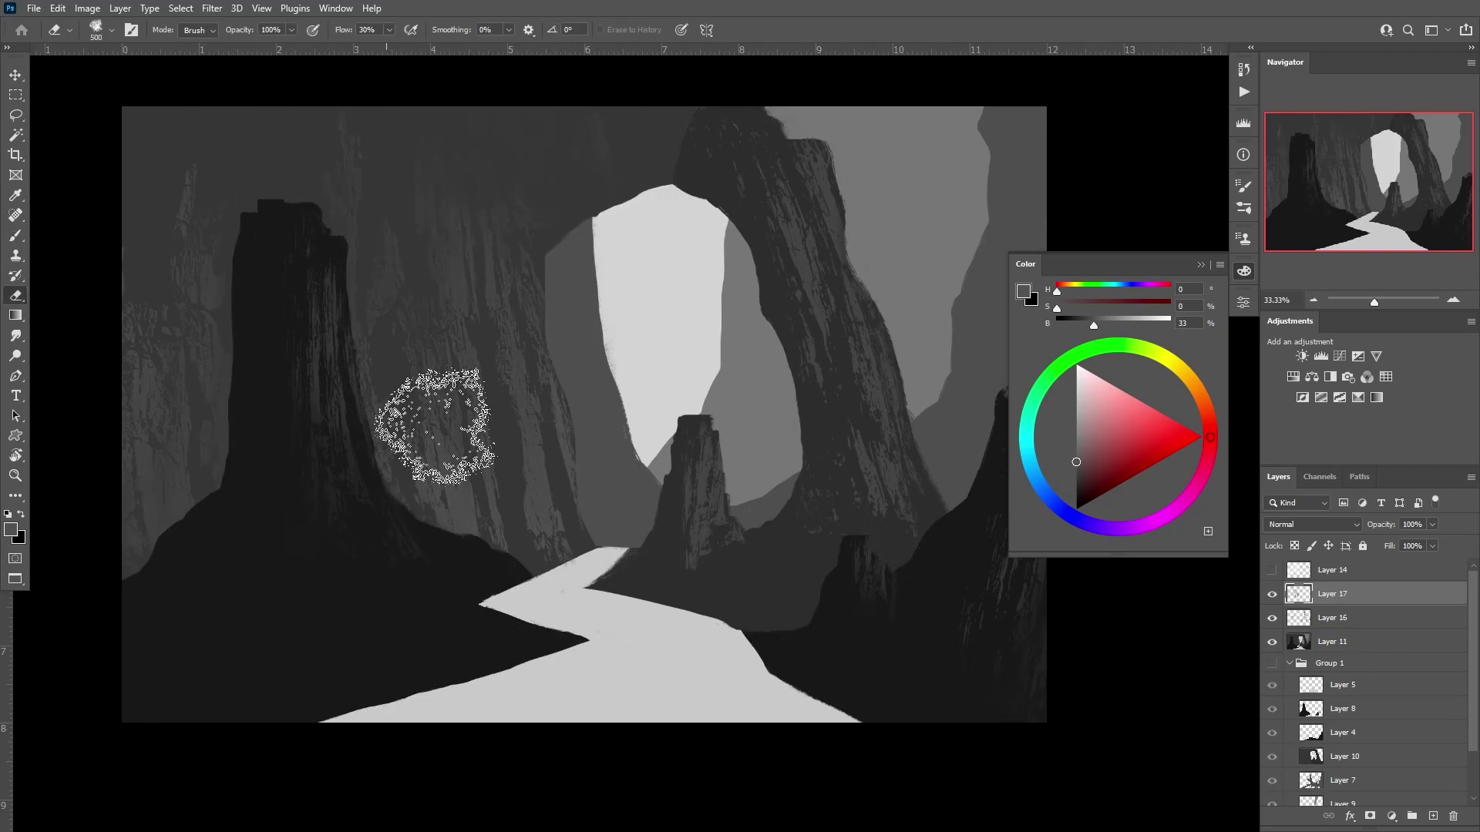
# - Draw a thin streaky texture shape near the top of the arch
pyautogui.press('u')
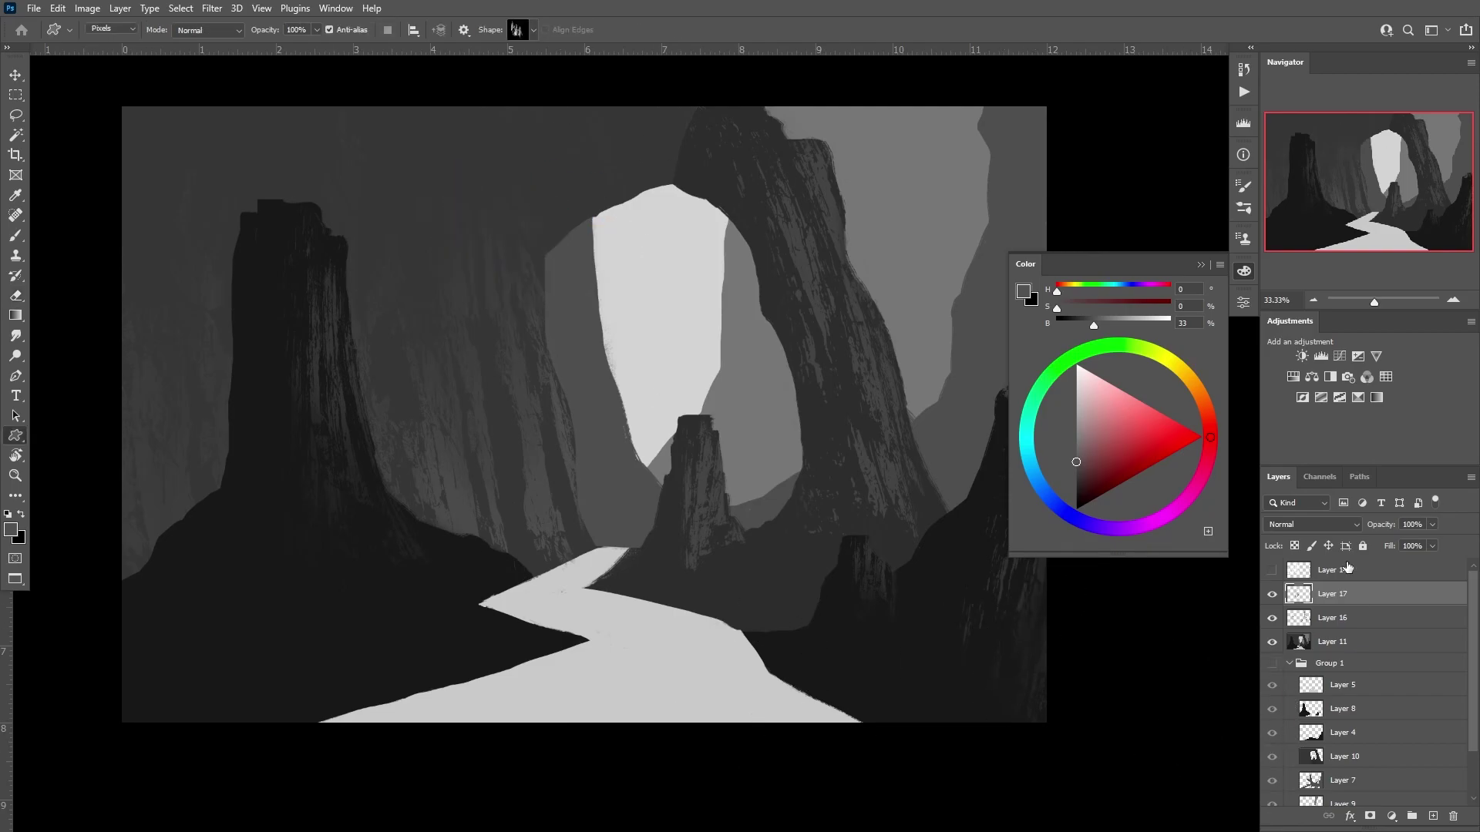
pyautogui.click(1272, 570)
pyautogui.click(1332, 569)
pyautogui.moveTo(525, 127); pyautogui.dragTo(648, 246)
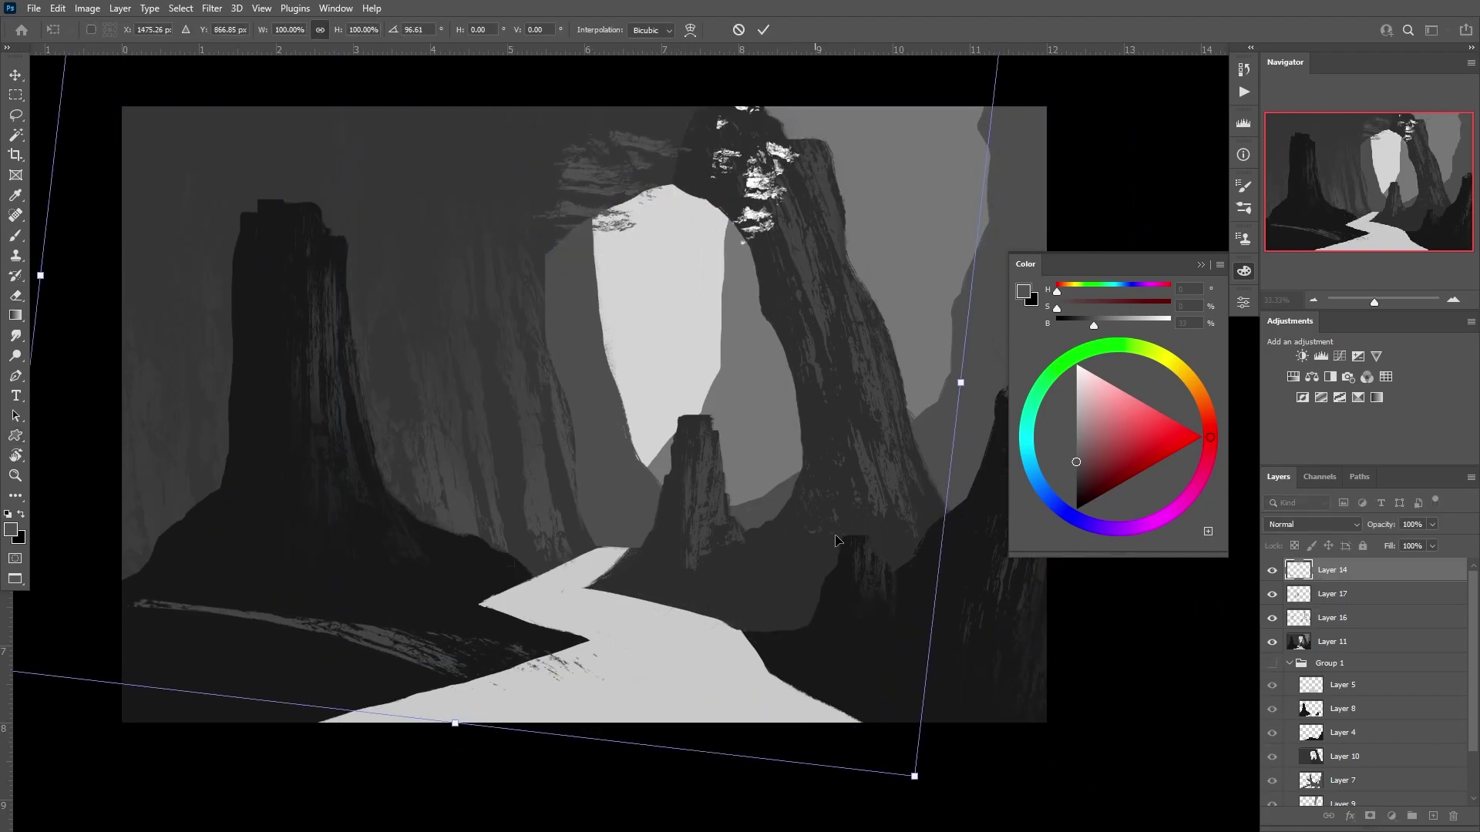
pyautogui.moveTo(484, 165); pyautogui.dragTo(490, 465)
# - Warp the streaks so they curve across the top of the arch
pyautogui.hotkey('ctrl', 't')
pyautogui.rightClick(685, 152)
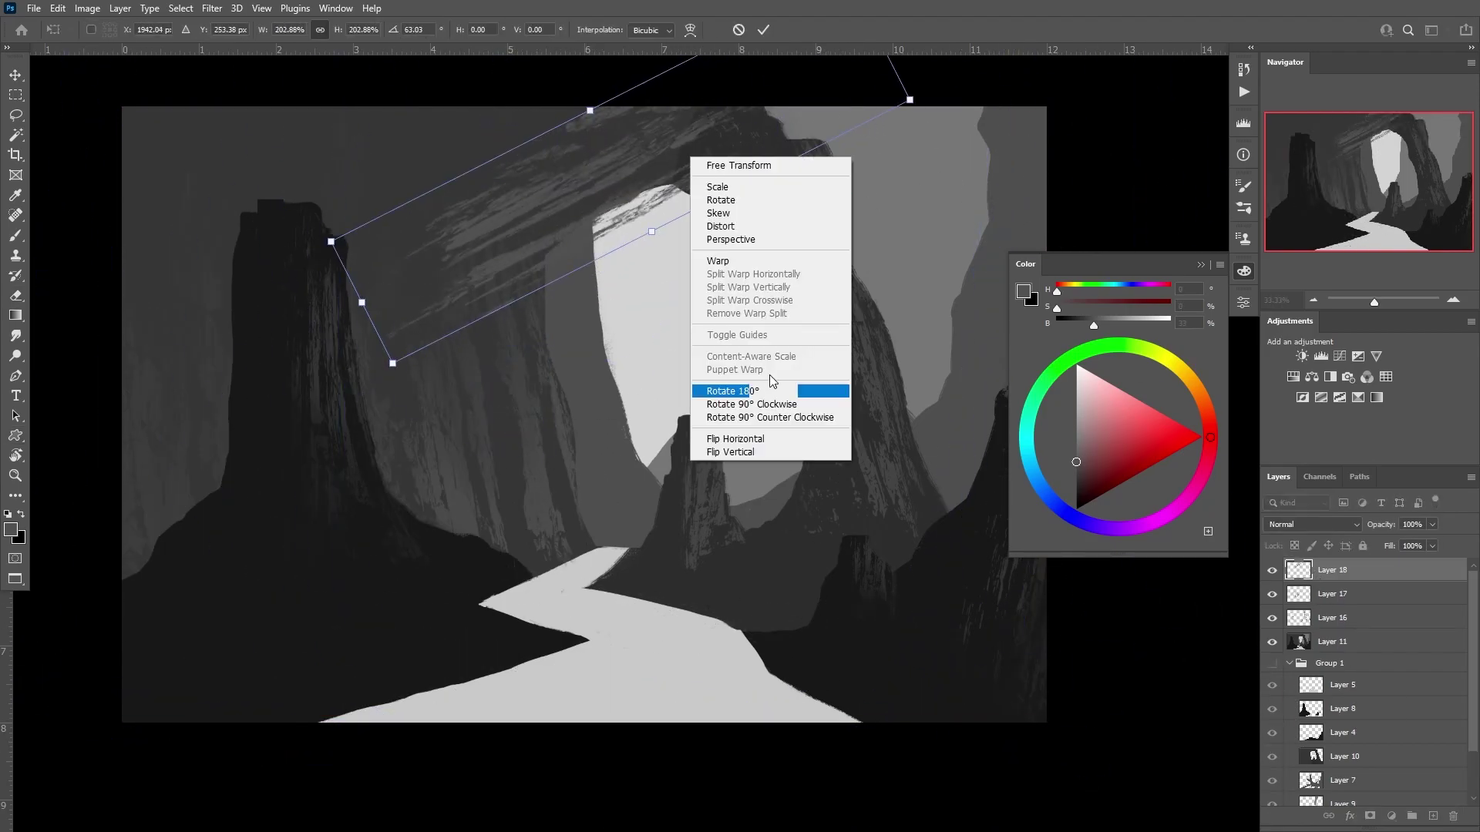
pyautogui.click(709, 254)
pyautogui.moveTo(586, 185); pyautogui.dragTo(623, 215)
pyautogui.press('Return')
pyautogui.click(1272, 570)
# - On a new layer, sample a darker rock colour and select everything except the arch opening
pyautogui.hotkey('ctrl', 'shift', 'alt', 'n')
pyautogui.press('b')
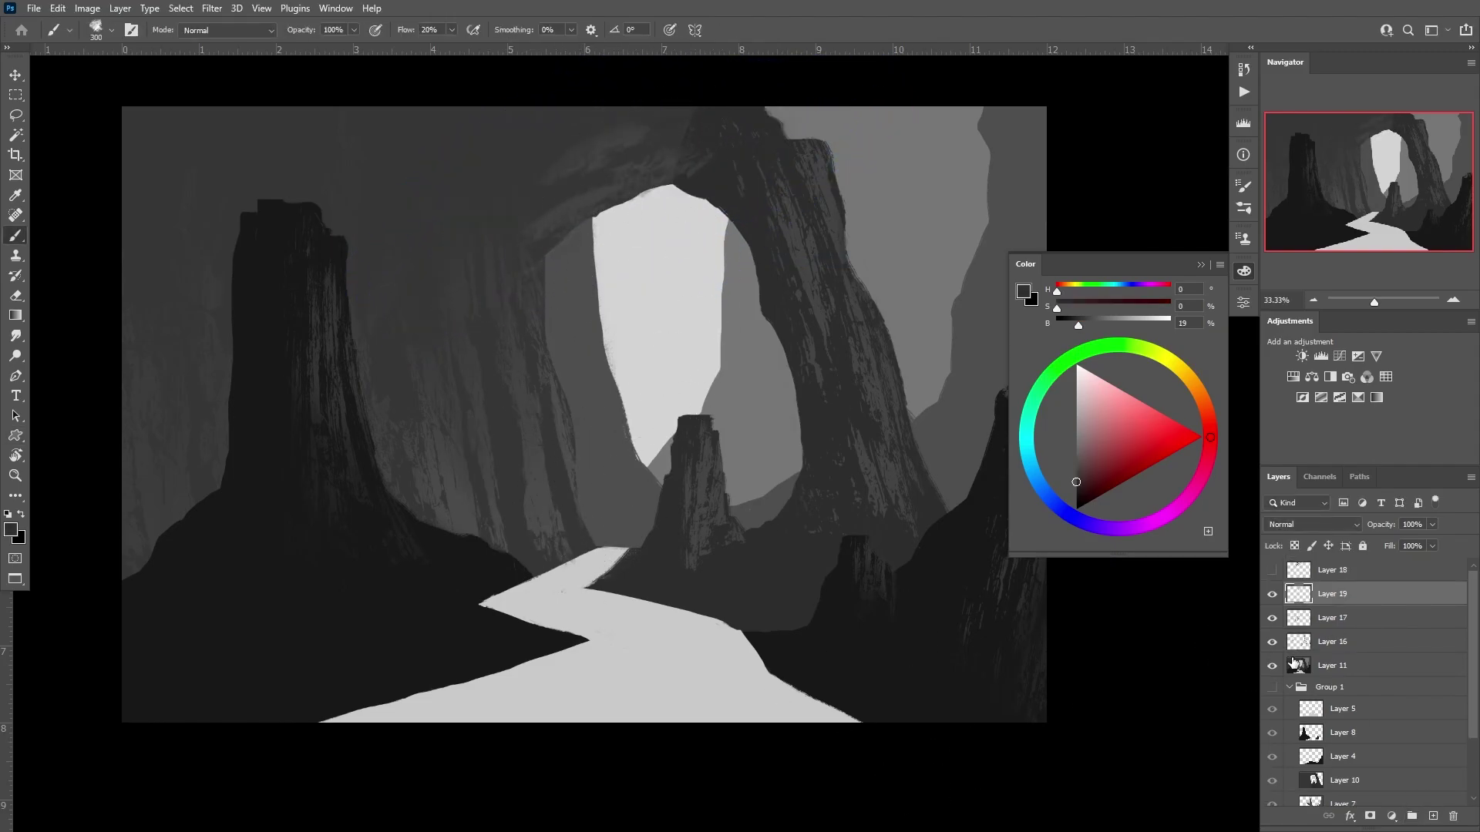
pyautogui.keyDown('alt'); pyautogui.click(690, 166); pyautogui.keyUp('alt')
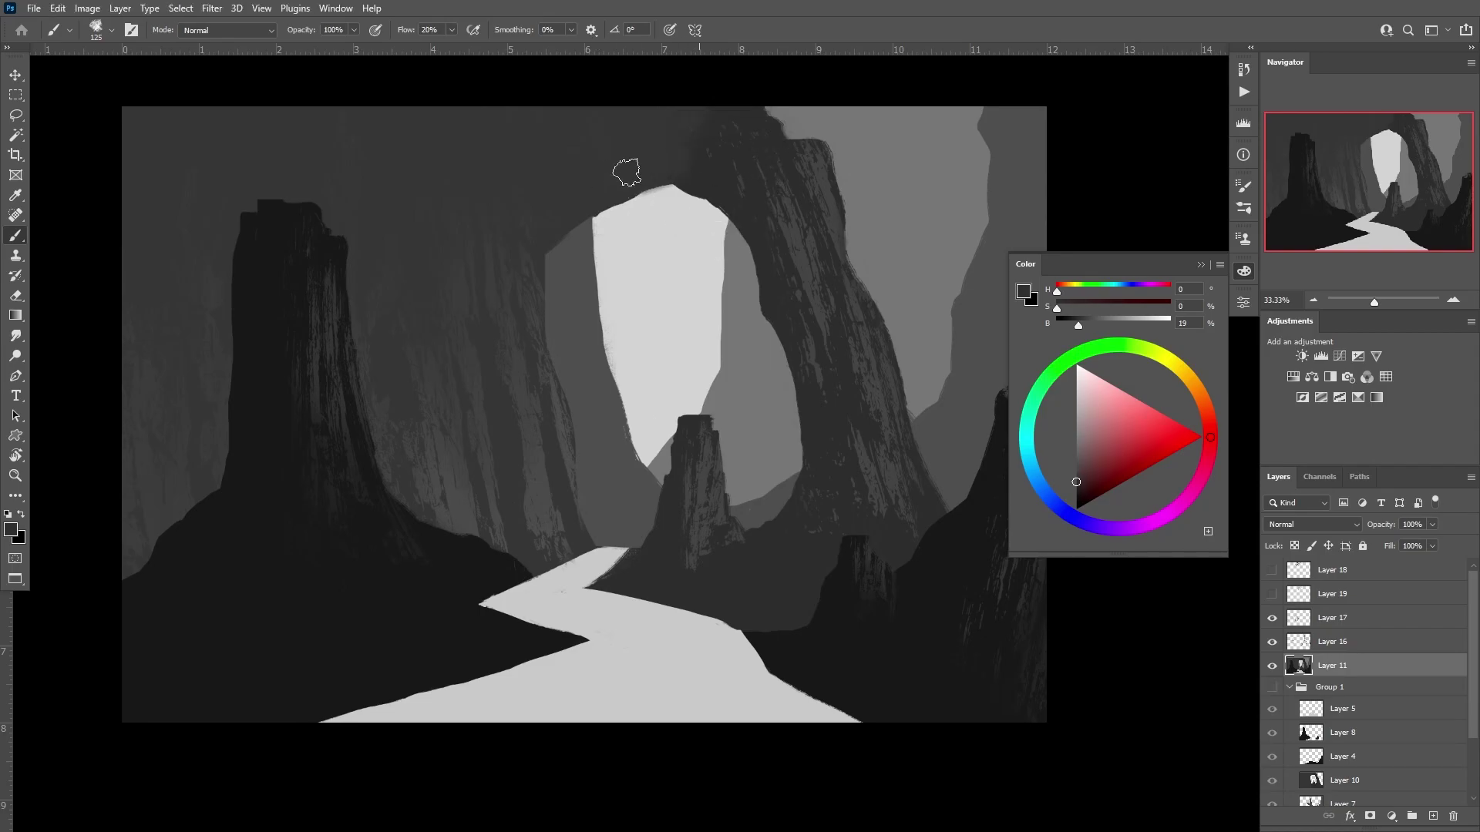
pyautogui.hotkey('ctrl', 'shift', 'd')
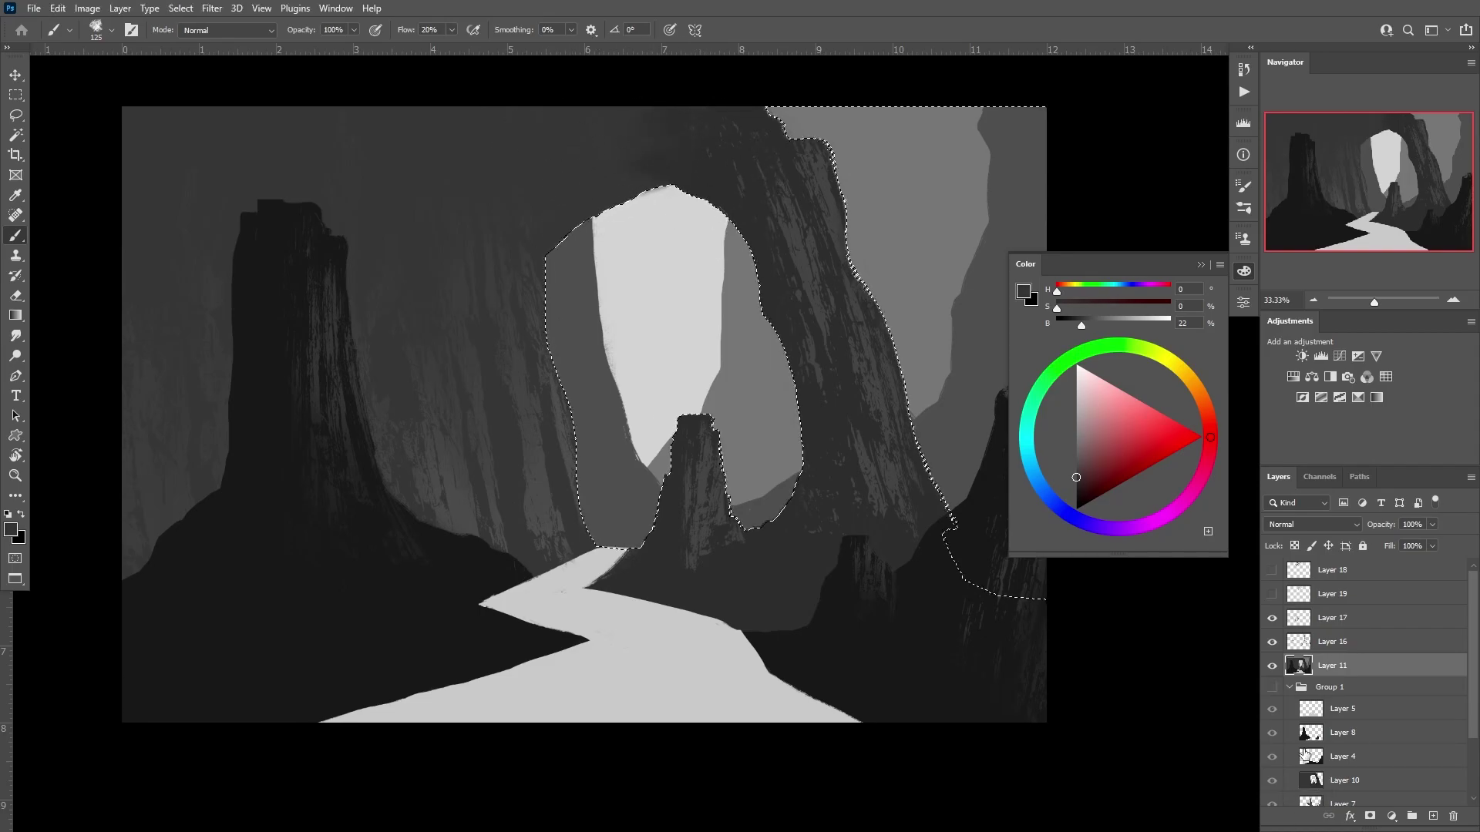
pyautogui.hotkey('ctrl', 'shift', 'i')
pyautogui.press(']')
pyautogui.press(']')
pyautogui.press(']')
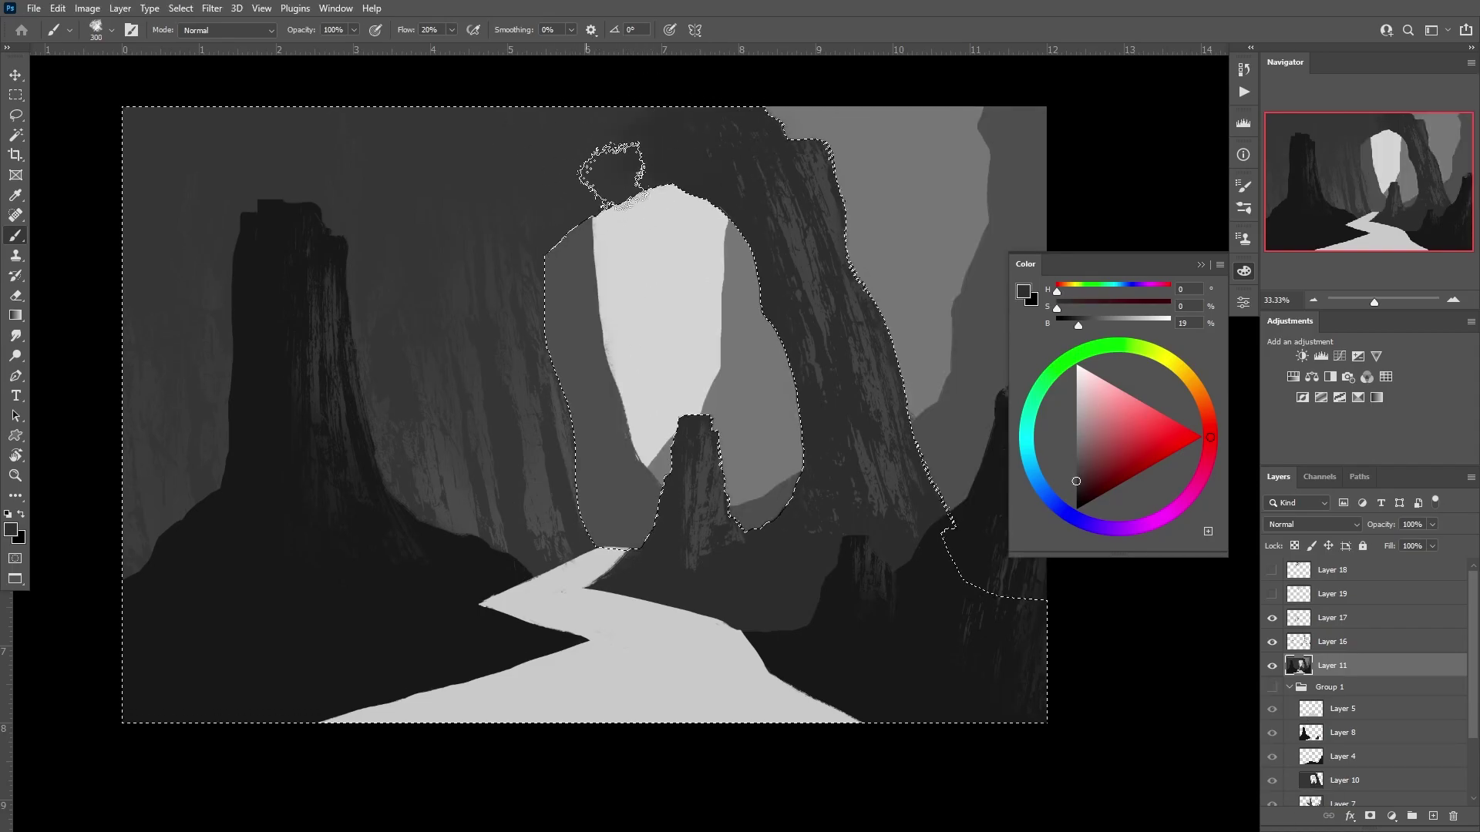
# - Smudge and paint the rock mass over the arch with a large tip, then deselect
pyautogui.press('r')
pyautogui.rightClick(377, 276)
pyautogui.press('Escape')
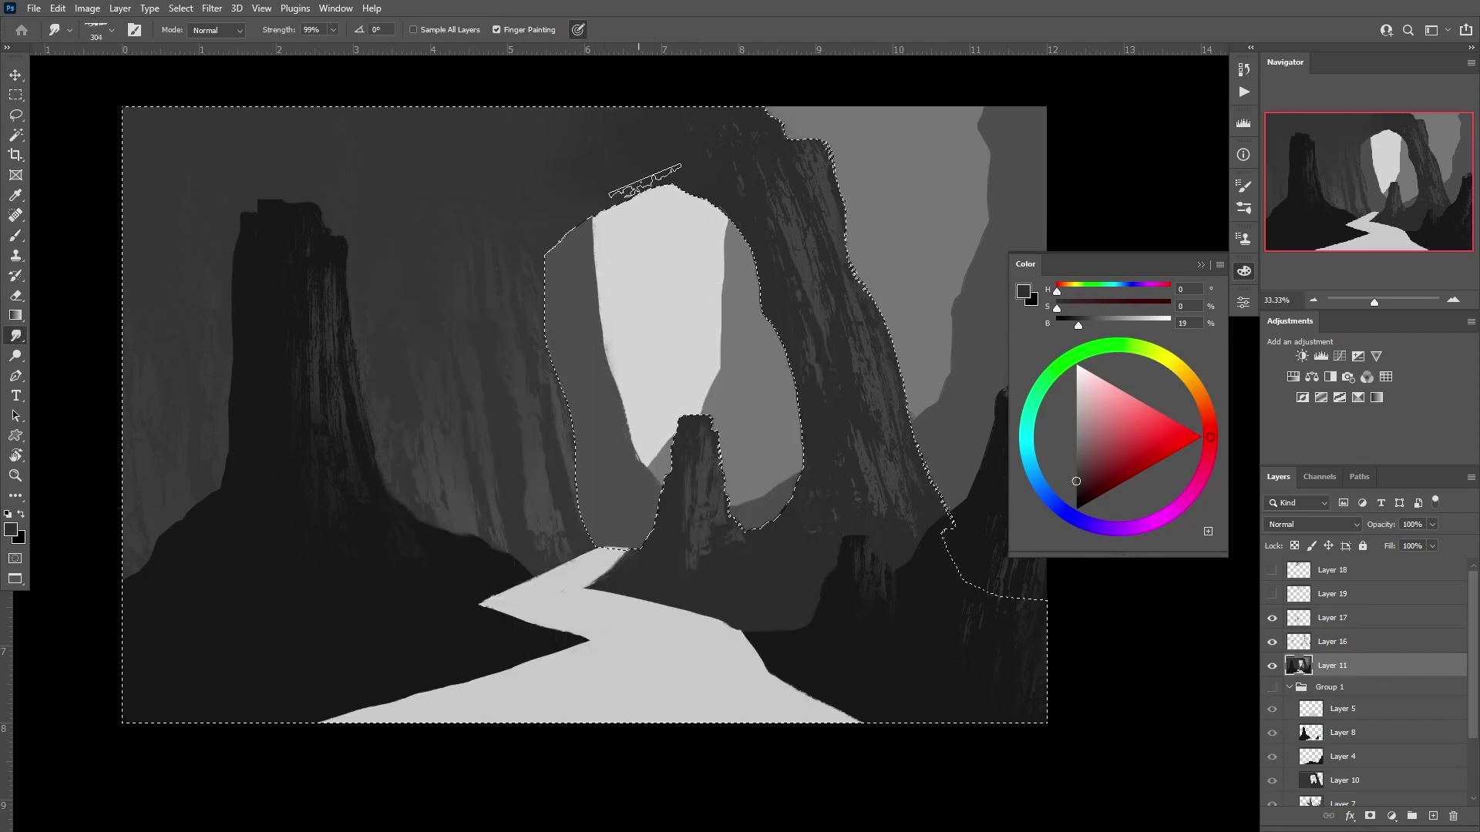
pyautogui.press('b')
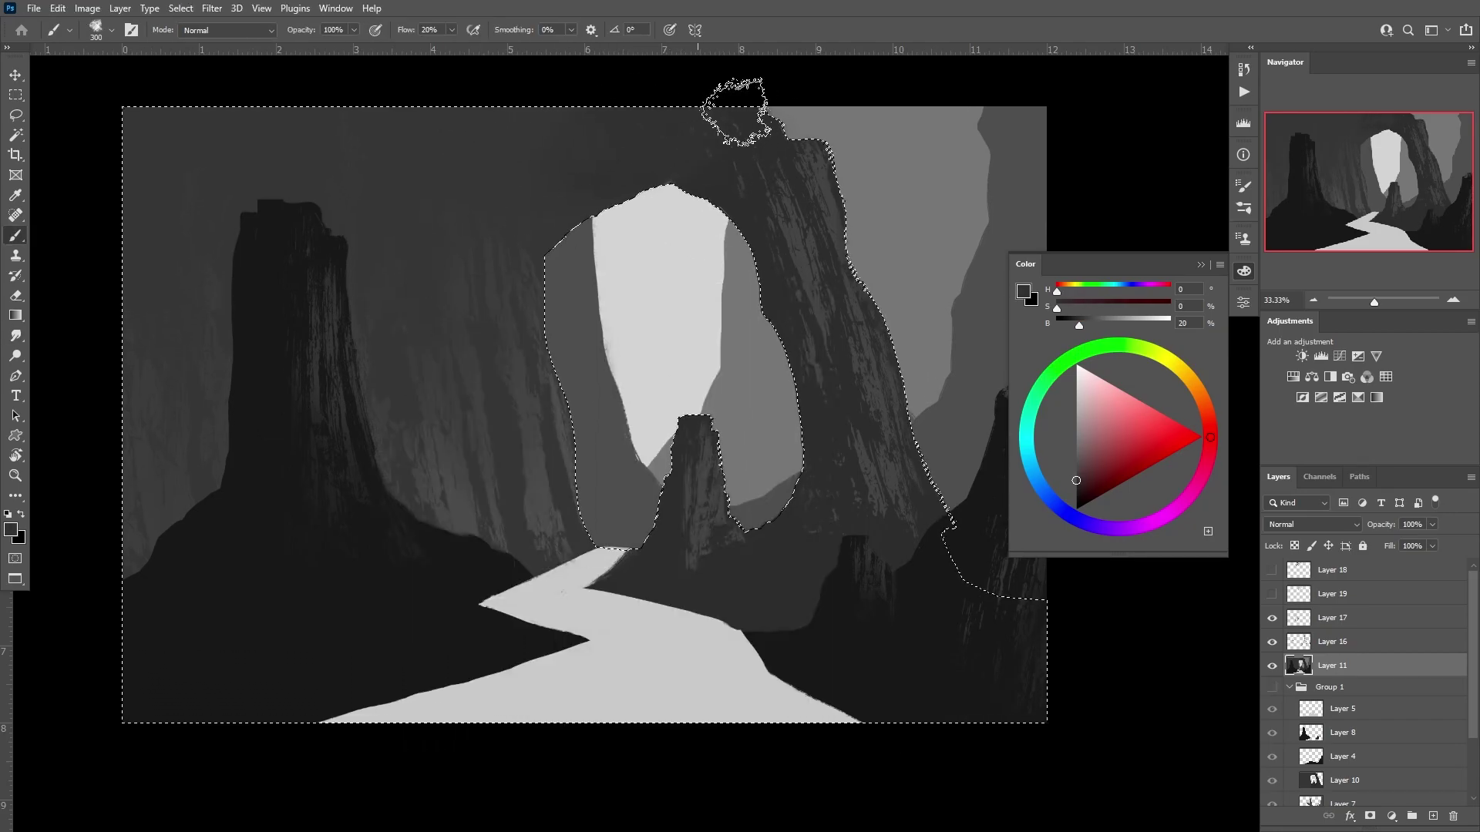
pyautogui.hotkey('ctrl', 'd')
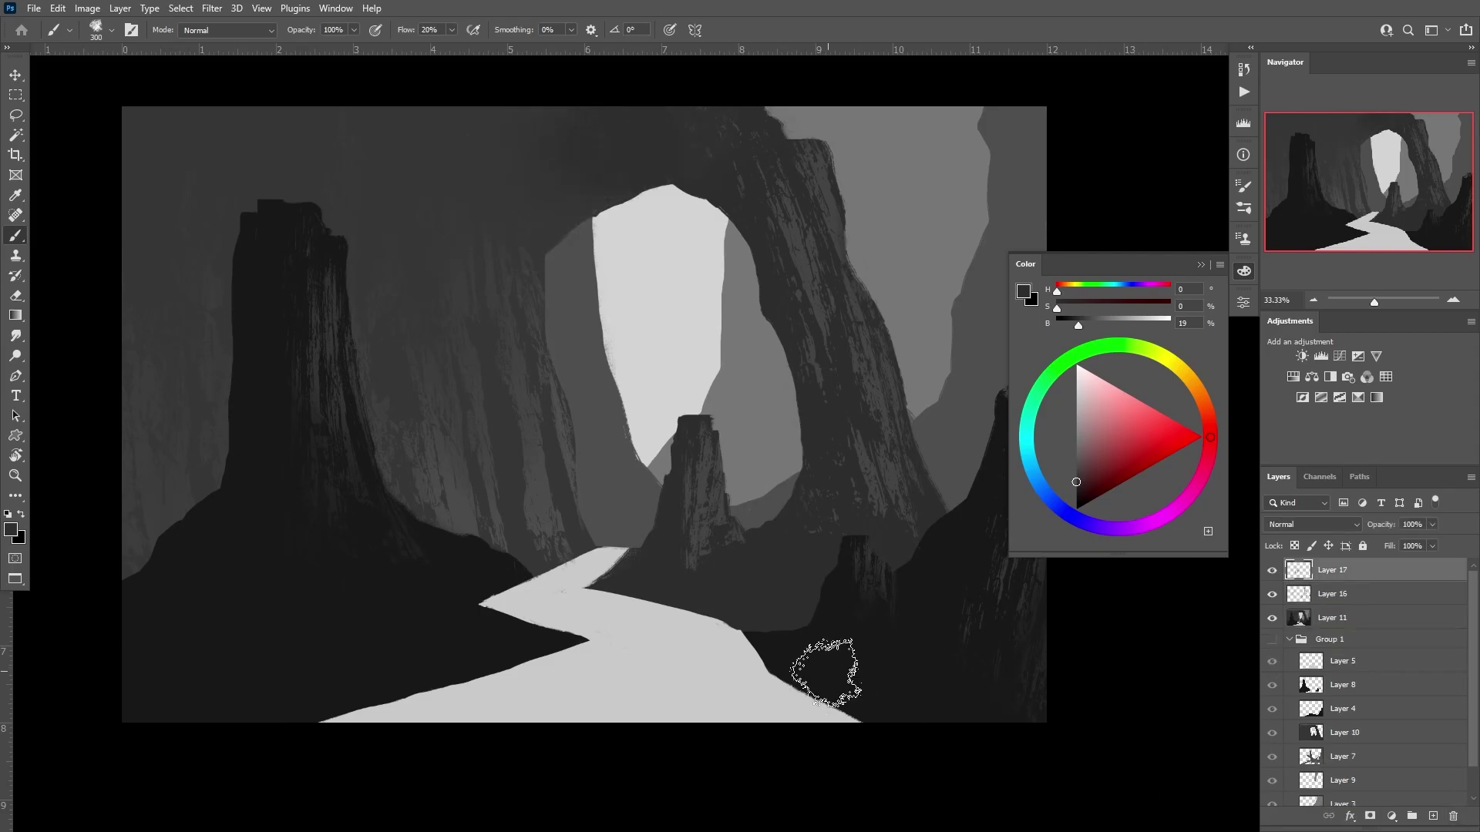
# - Stamp a white custom rock shape over the arch top and warp it to the arch's curve
pyautogui.press('u')
pyautogui.moveTo(597, 315)
pyautogui.mouseDown()
pyautogui.moveTo(493, 339)
pyautogui.moveTo(586, 185)
pyautogui.moveTo(532, 255)
pyautogui.mouseUp()
pyautogui.scroll(1, 539, 255)
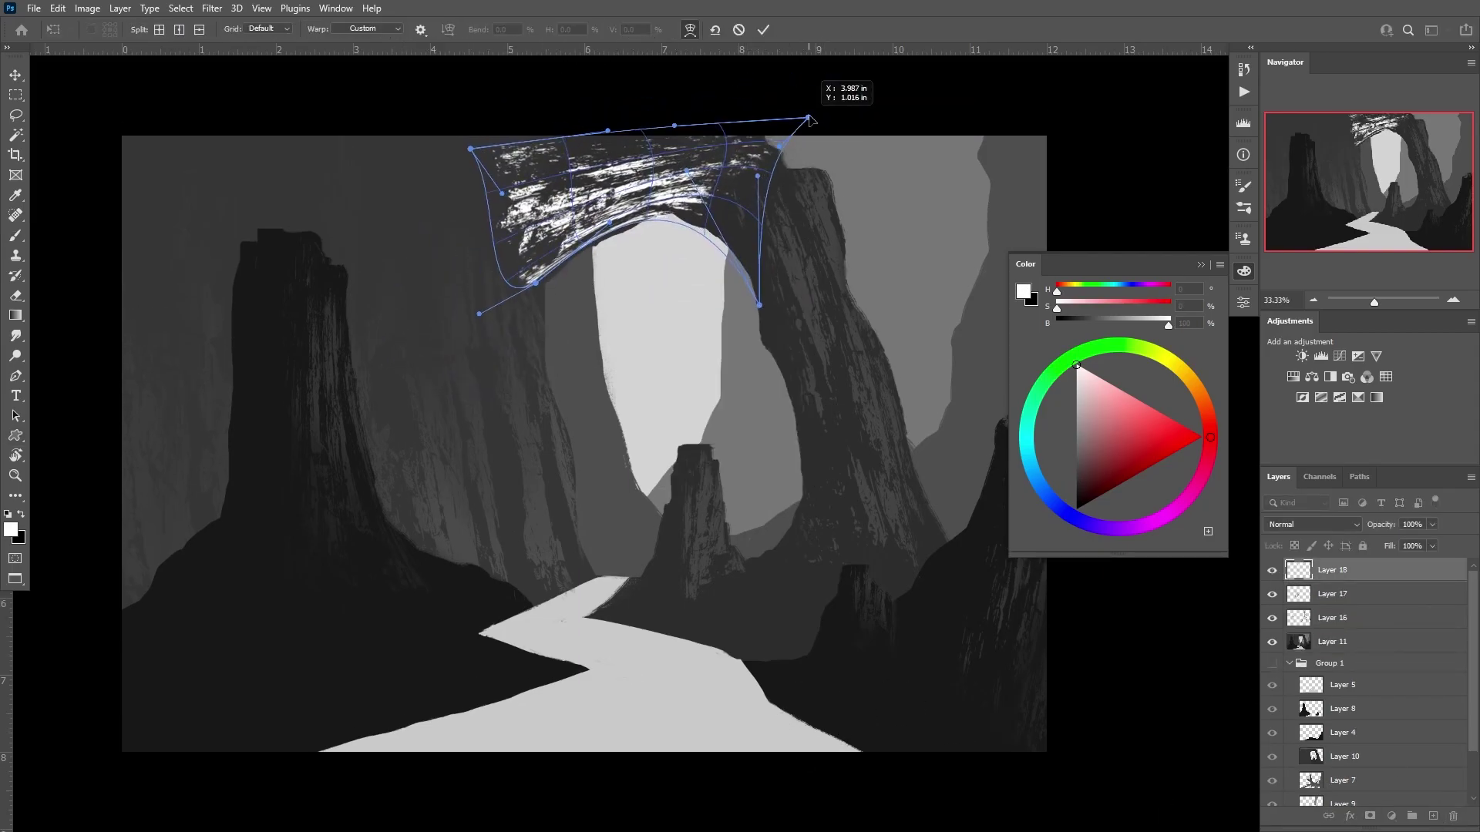
pyautogui.moveTo(746, 205); pyautogui.dragTo(598, 276)
pyautogui.press('Return')
# - On a new layer, paint dark grey strokes across the arch top and soften them with a larger eraser
pyautogui.hotkey('ctrl', 'shift', 'alt', 'n')
pyautogui.click(1272, 570)
pyautogui.press('b')
pyautogui.keyDown('alt'); pyautogui.click(462, 413); pyautogui.keyUp('alt')
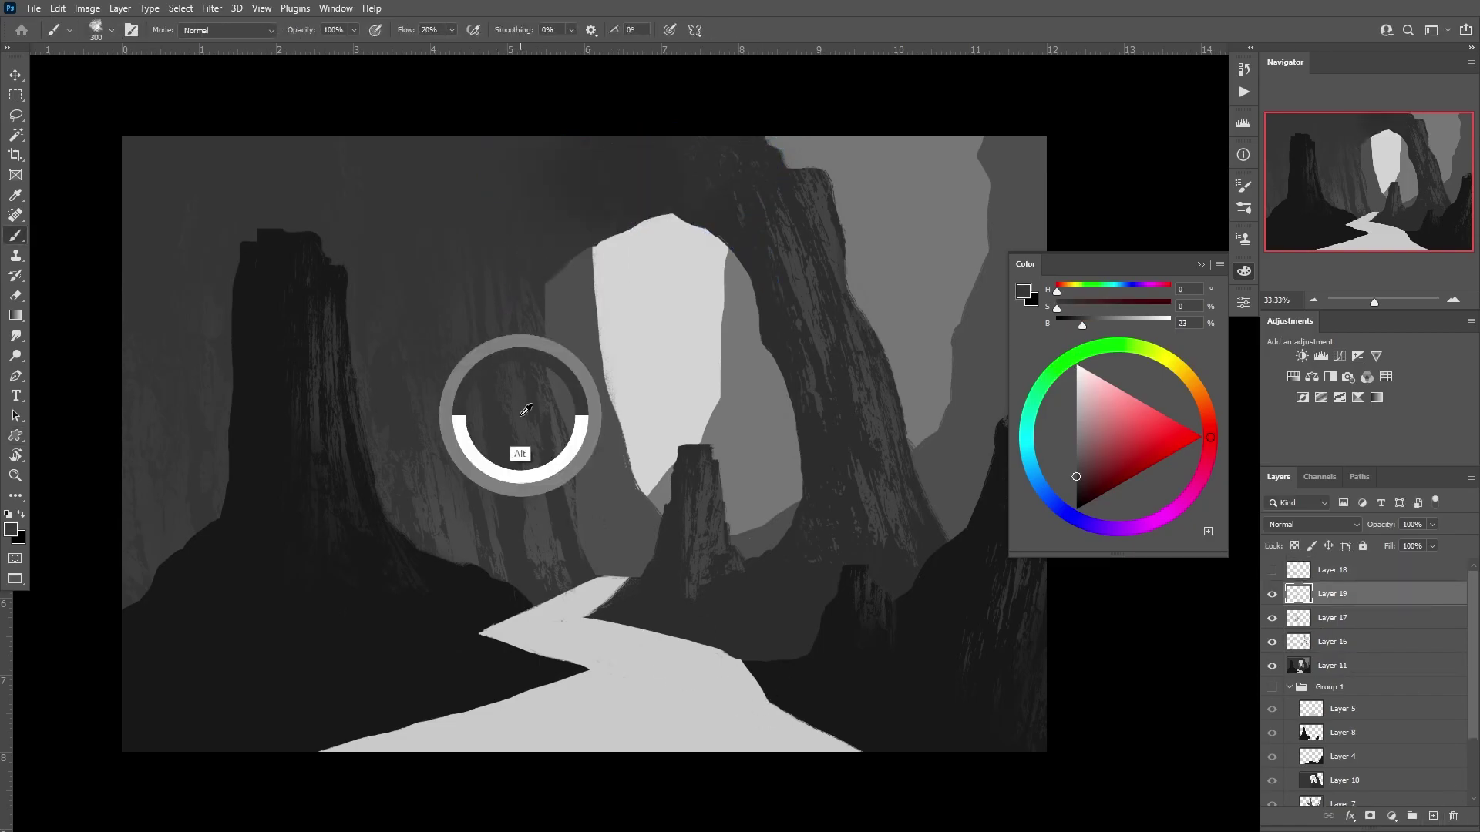
pyautogui.moveTo(555, 293); pyautogui.dragTo(750, 171)
pyautogui.press('e')
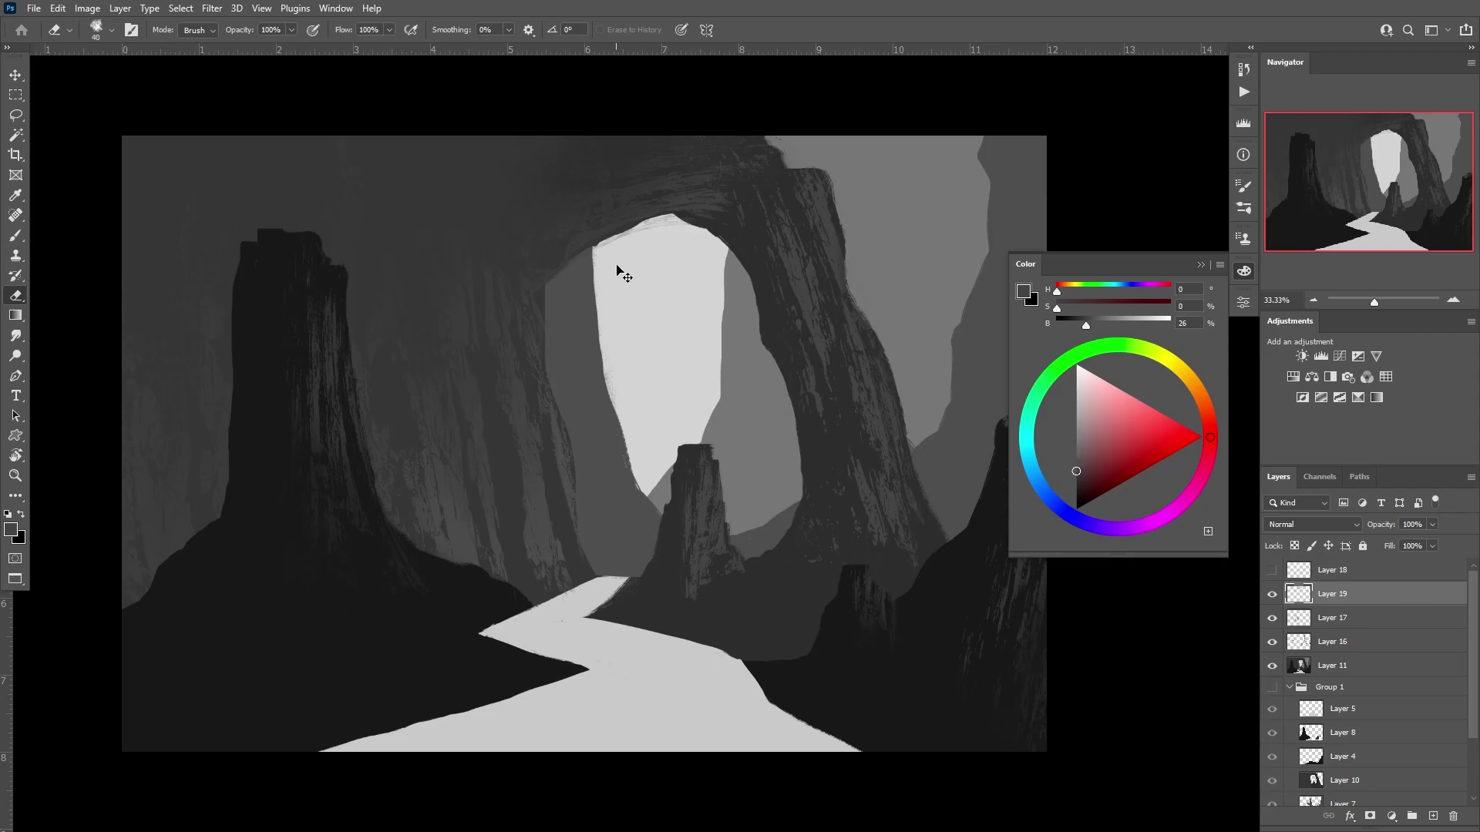
pyautogui.press(']')
pyautogui.press(']')
pyautogui.press(']')
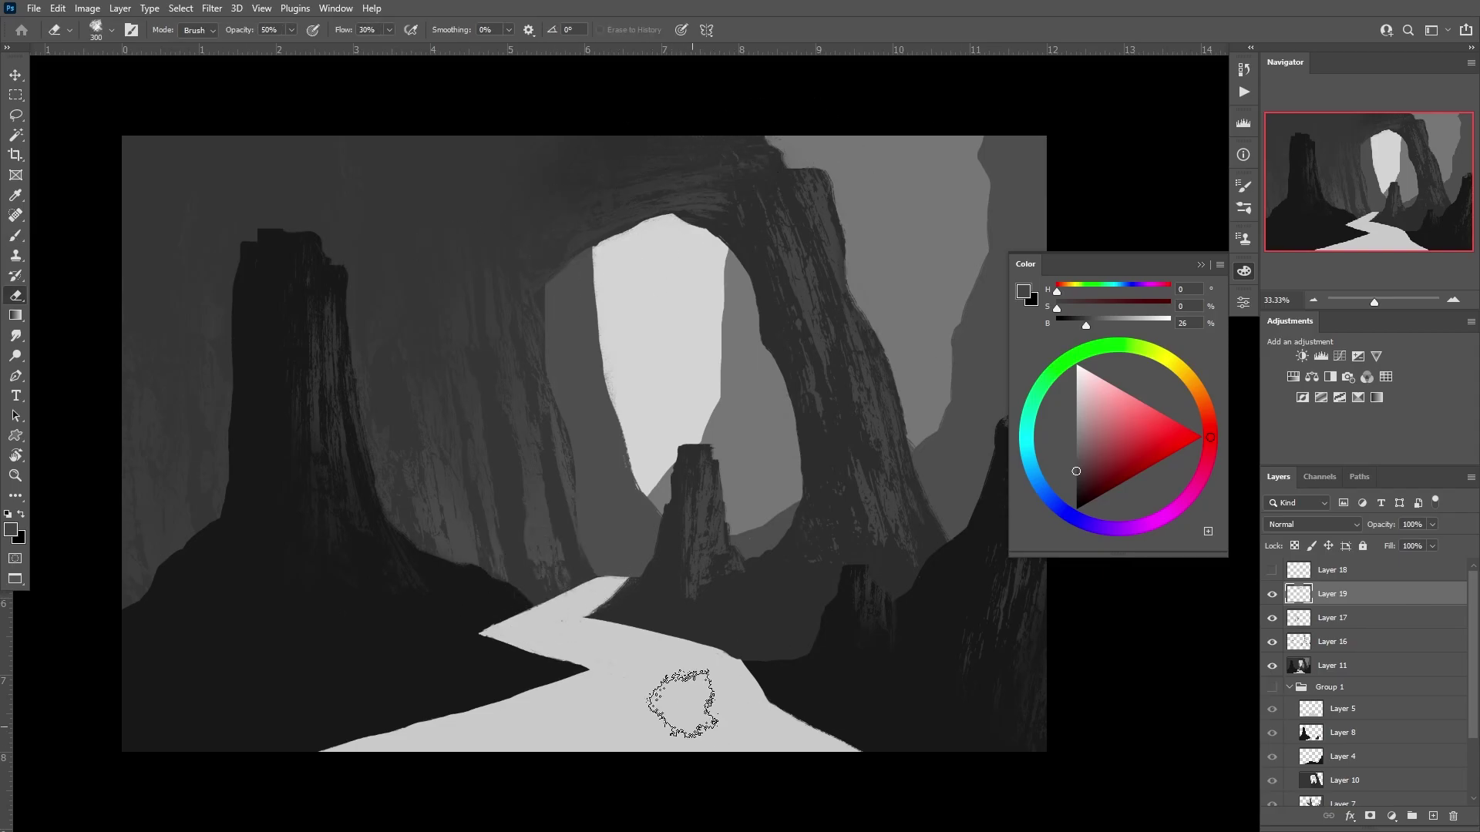
# - Stamp and transform a second white rock texture on the arch's upper right
pyautogui.hotkey('ctrl', 'b')
pyautogui.press('Return')
pyautogui.press('u')
pyautogui.moveTo(787, 179); pyautogui.dragTo(716, 233)
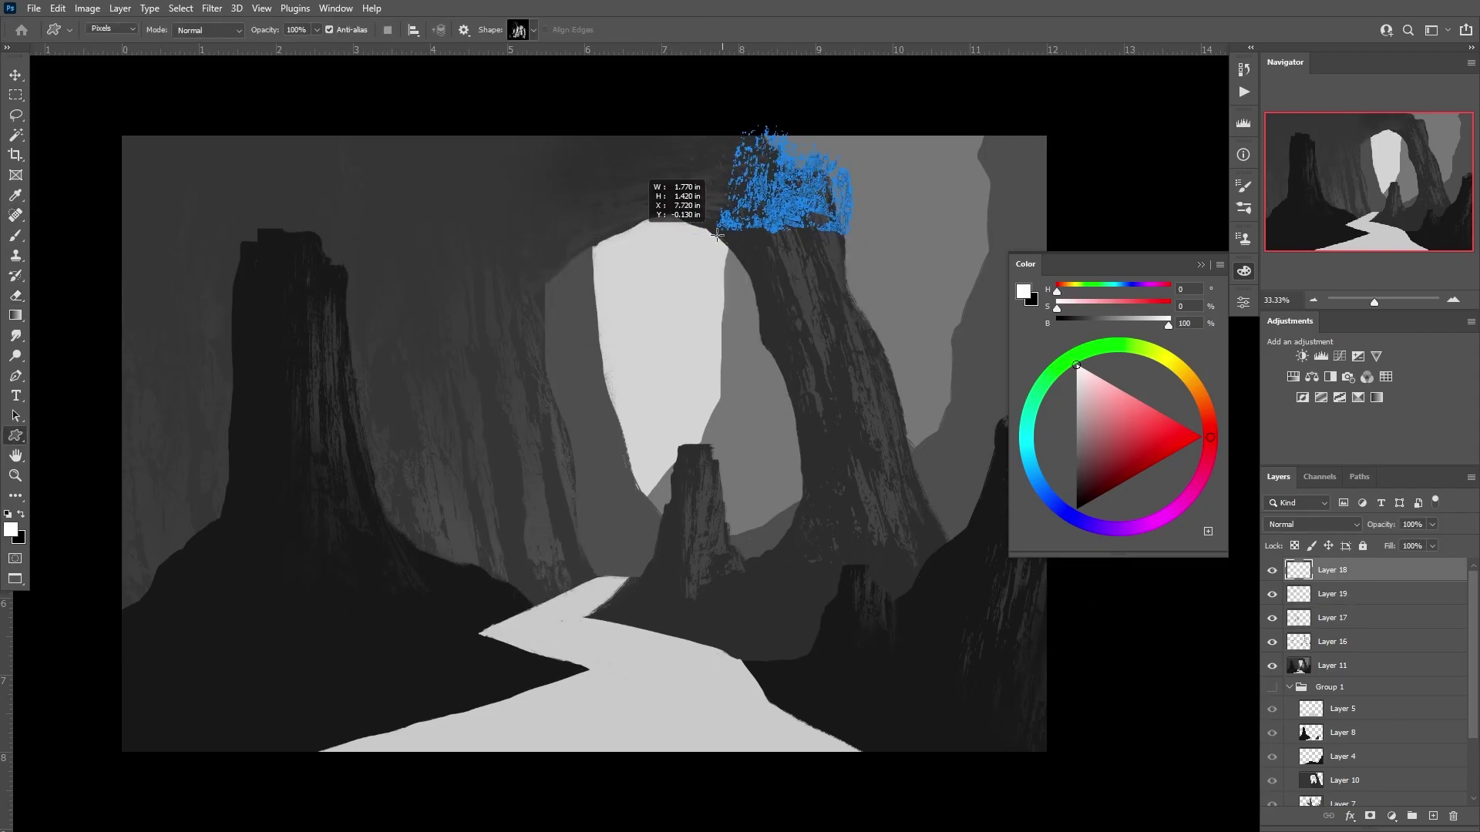
pyautogui.hotkey('ctrl', 't')
pyautogui.rightClick(852, 231)
pyautogui.click(886, 293)
# - On another new layer, paint dark grey sampled from the arch over that texture and erase to soften it
pyautogui.press('Return')
pyautogui.click(1272, 570)
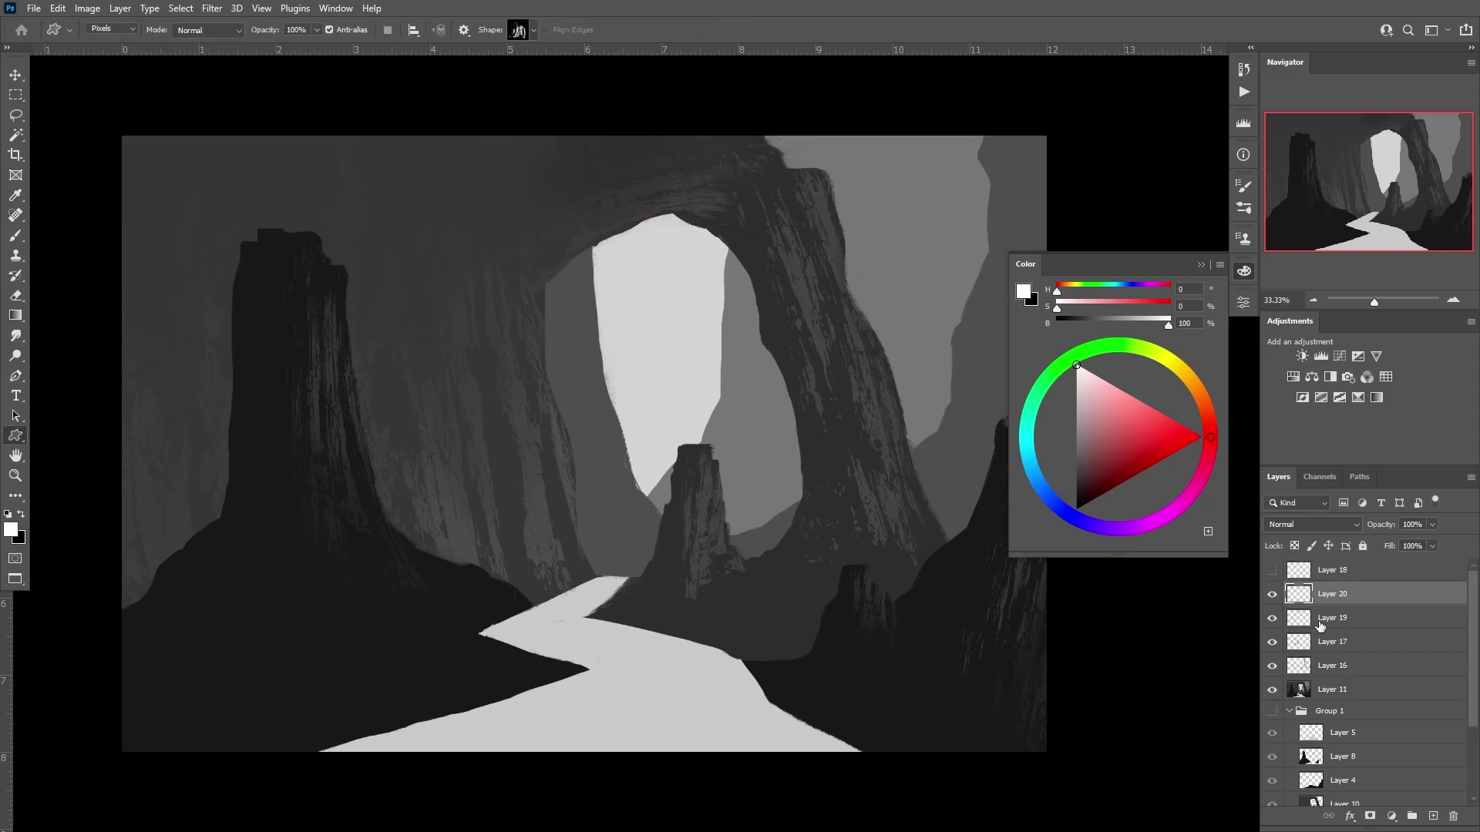
pyautogui.press('b')
pyautogui.keyDown('alt'); pyautogui.click(798, 180); pyautogui.keyUp('alt')
pyautogui.press('e')
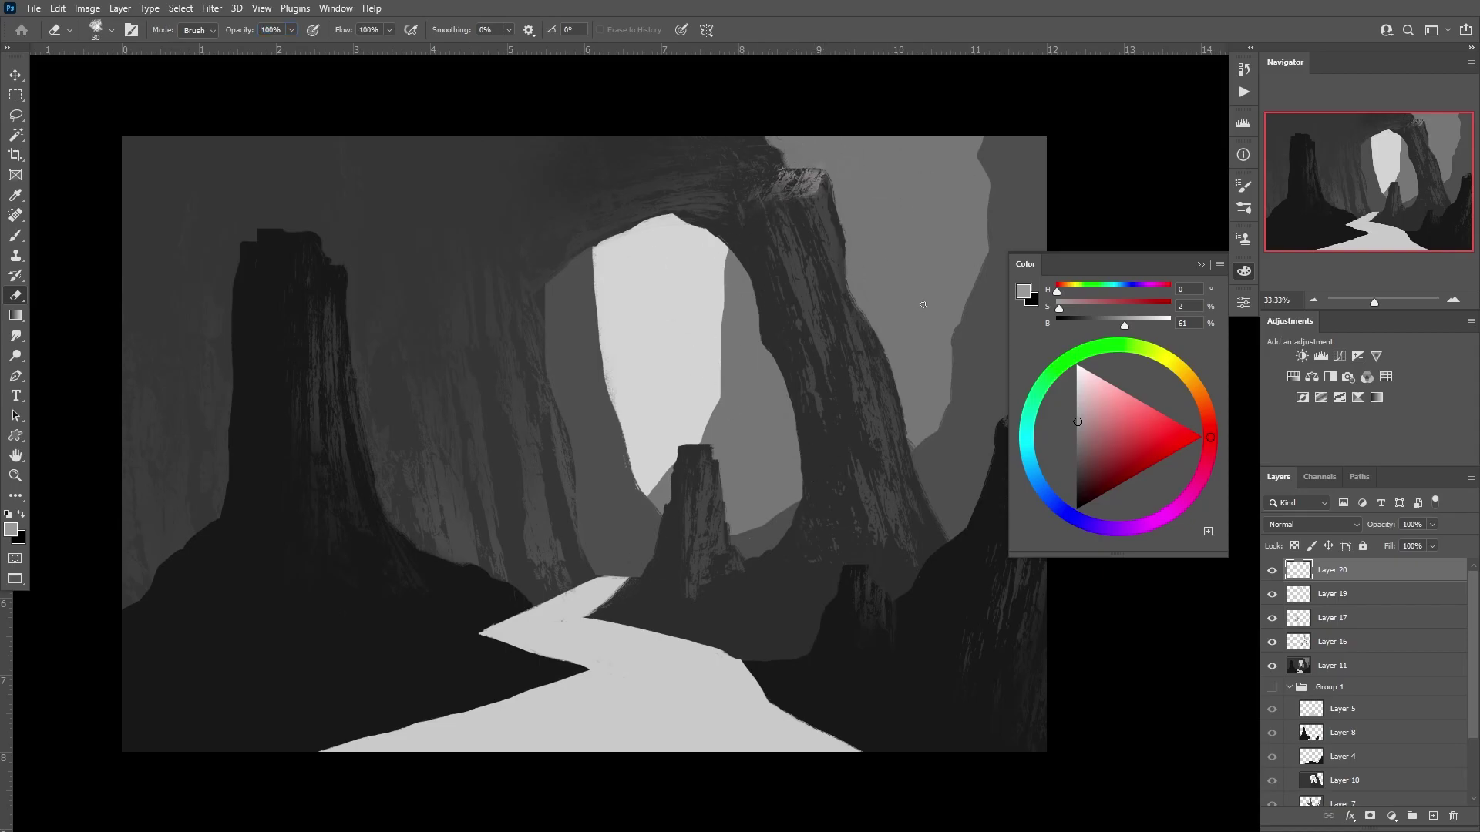
# - Stamp a custom rock texture onto the central pillar top and zoom in
pyautogui.press('u')
pyautogui.moveTo(676, 445); pyautogui.dragTo(717, 452)
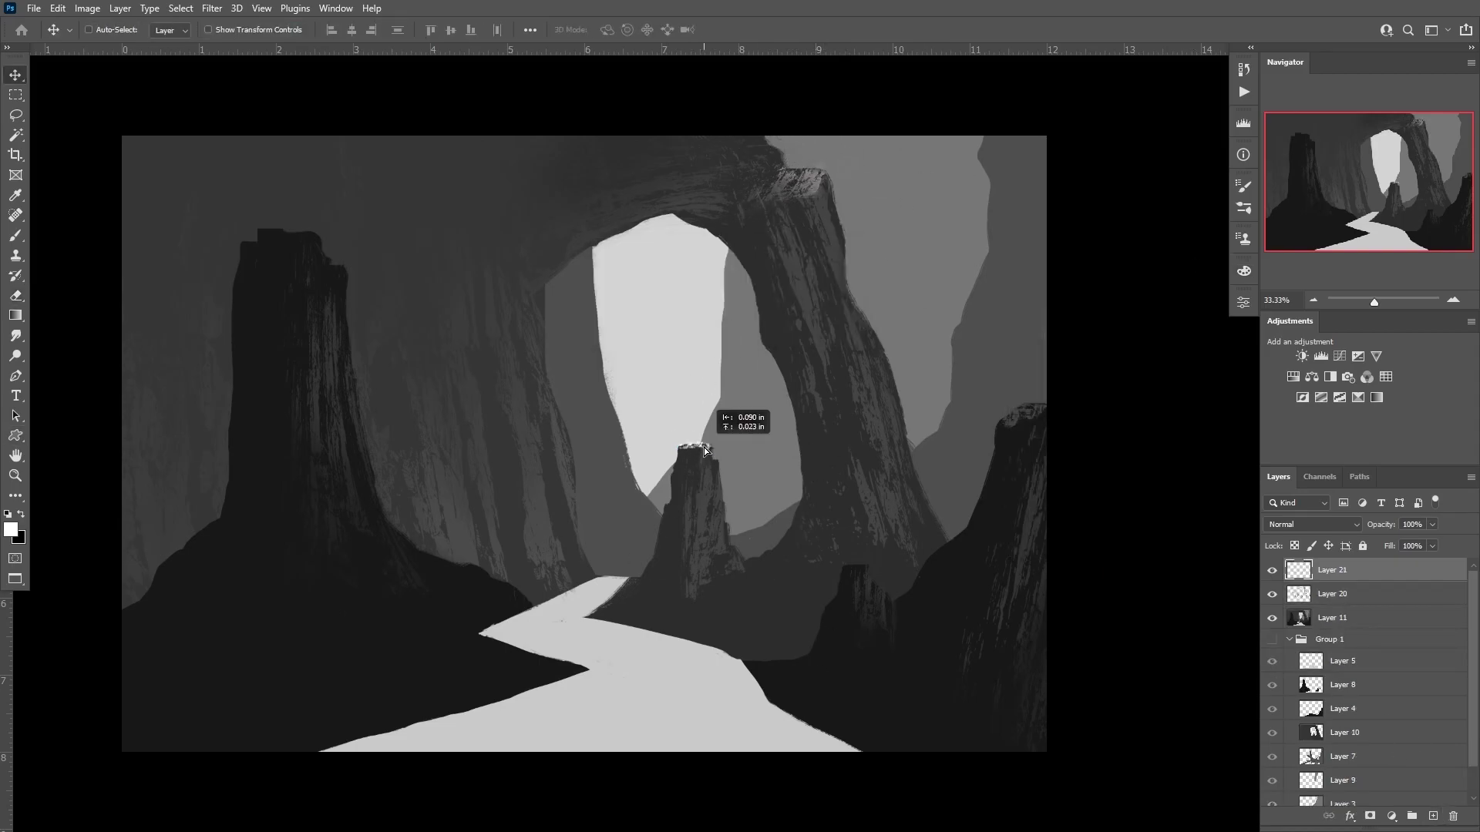
pyautogui.press('b')
pyautogui.scroll(5, 716, 451)
pyautogui.press('F6')
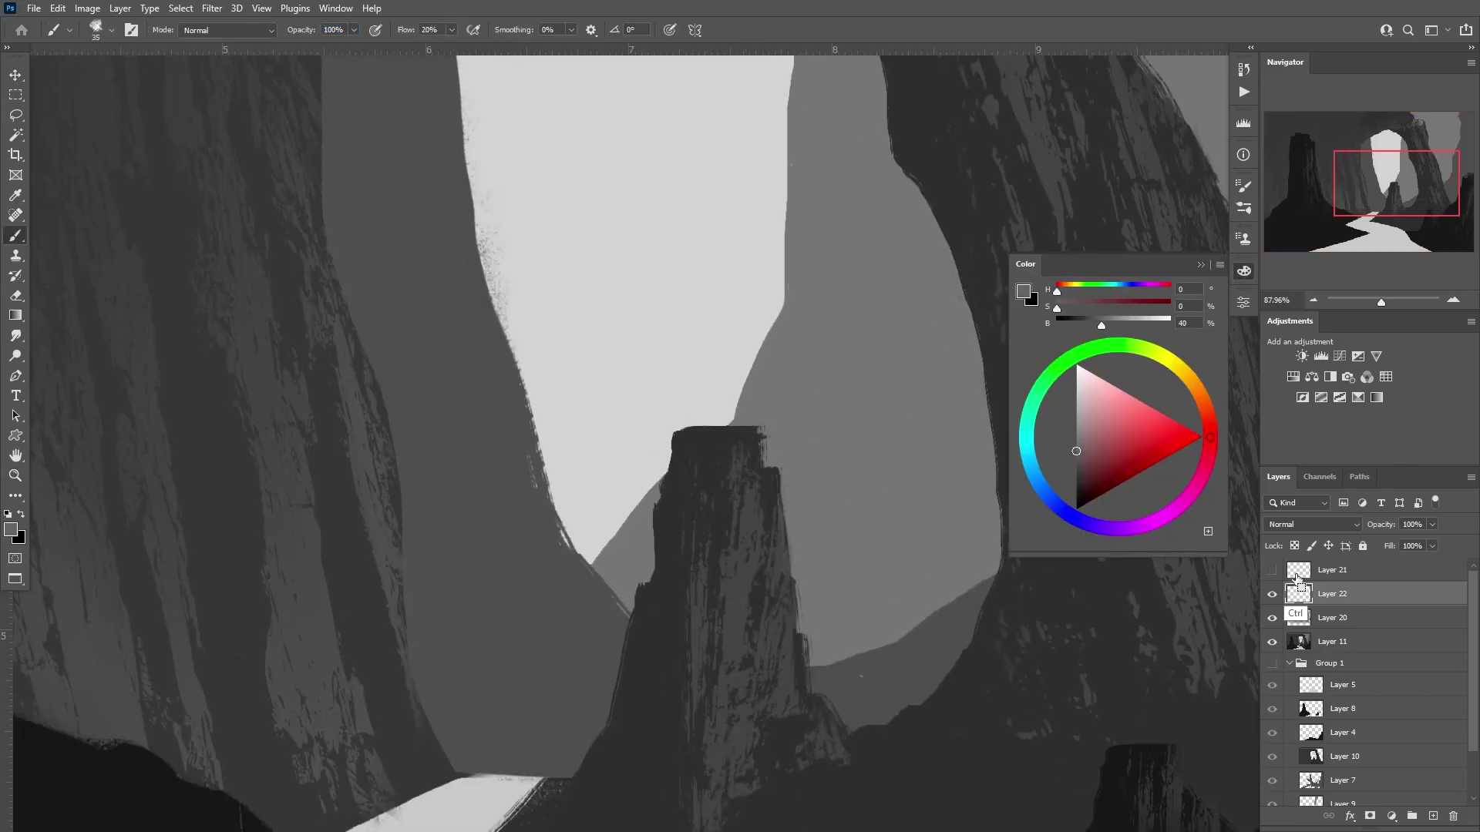
pyautogui.press('e')
# - Load the texture as a selection, brush a light highlight on the pillar top, then erase
pyautogui.press('v')
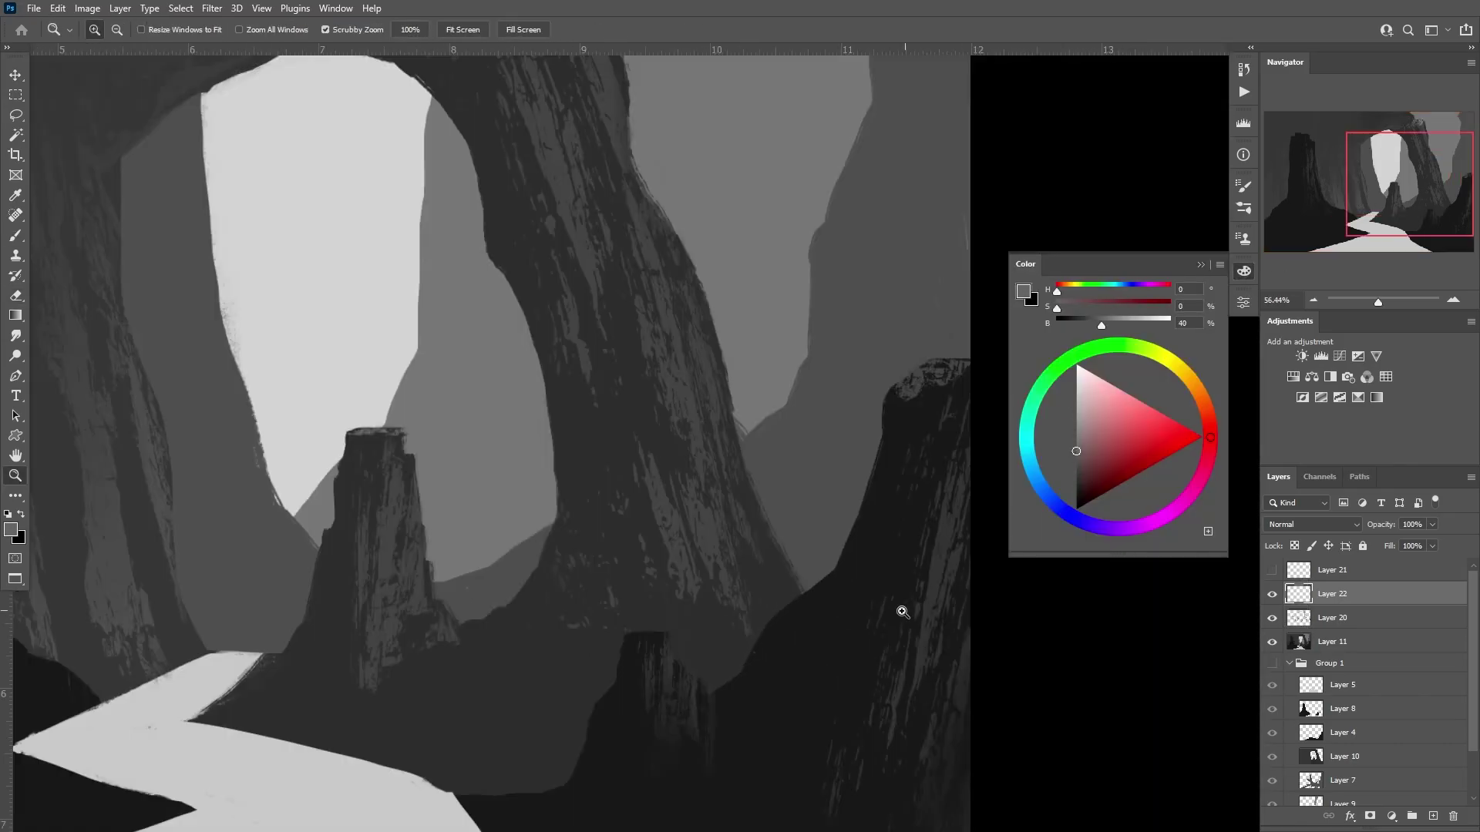
pyautogui.click(1332, 570)
pyautogui.keyDown('ctrl'); pyautogui.click(1299, 593); pyautogui.keyUp('ctrl')
pyautogui.click(1299, 593)
pyautogui.click(1271, 569)
pyautogui.press('b')
pyautogui.click(1076, 480)
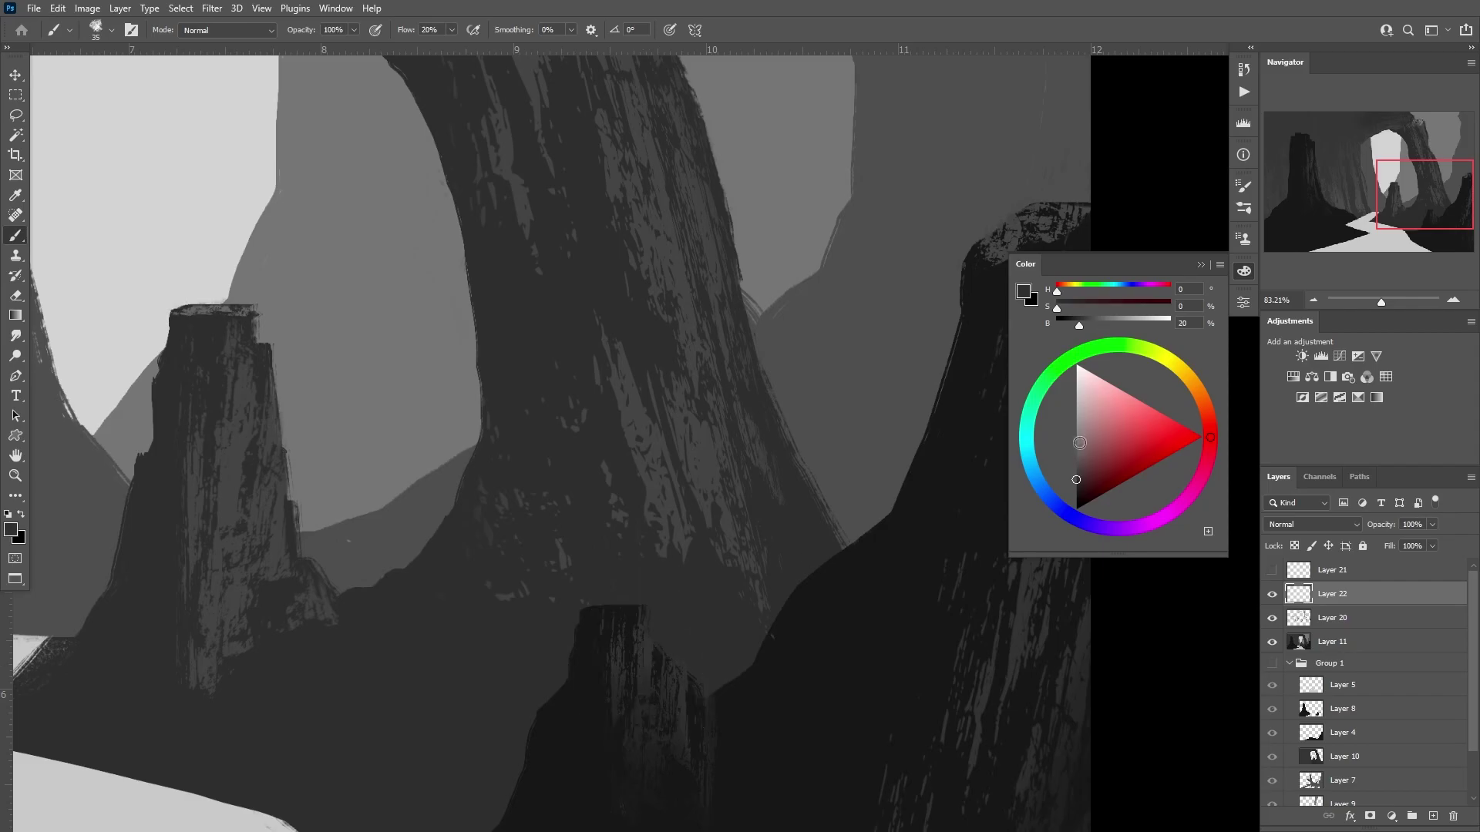
pyautogui.moveTo(640, 608); pyautogui.dragTo(574, 625)
pyautogui.press('e')
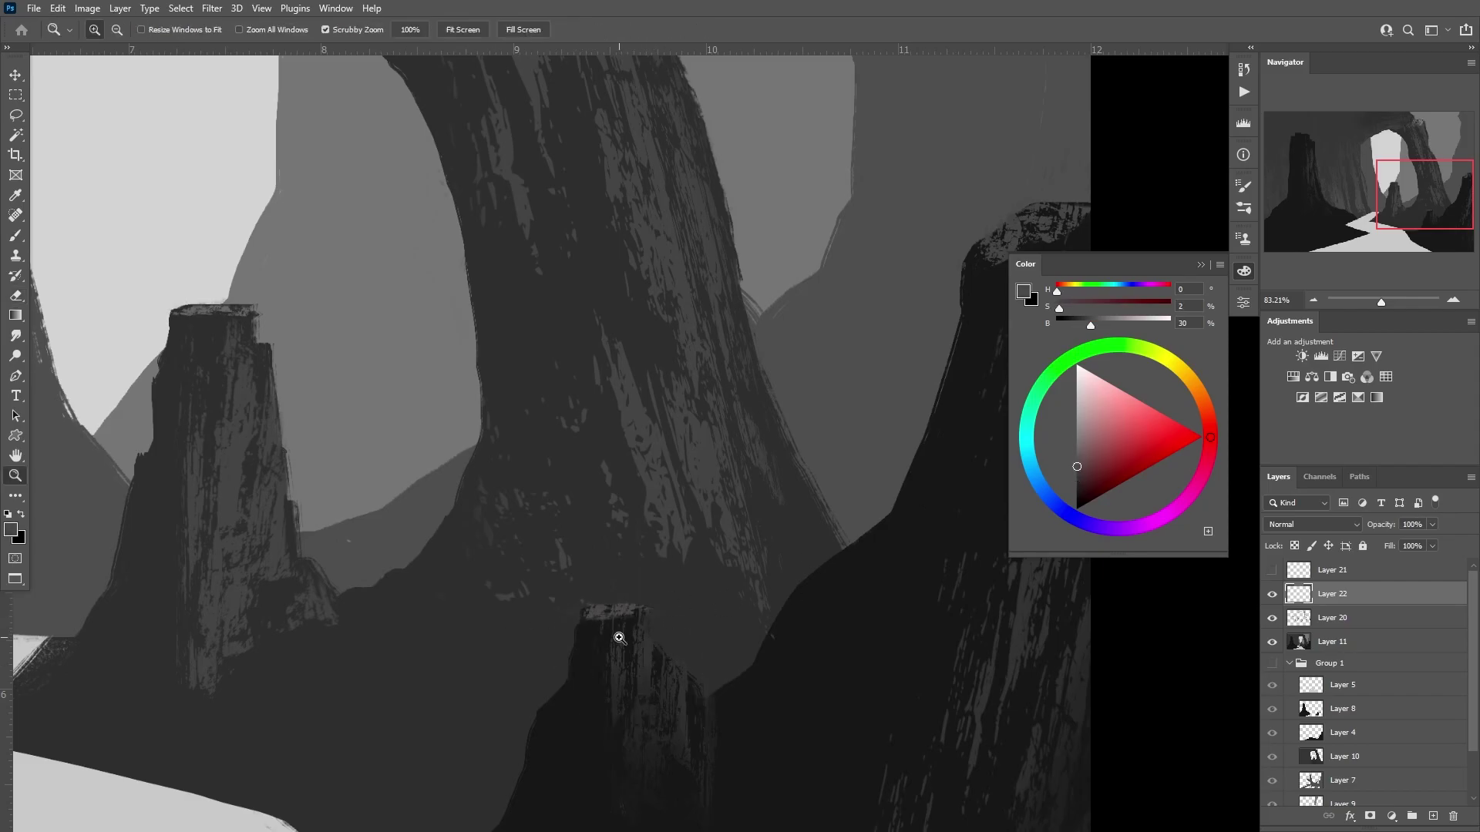
# - Zoom out to the whole painting and stamp a rock texture on the right cliff
pyautogui.hotkey('ctrl', '-')
pyautogui.press('u')
pyautogui.moveTo(751, 477); pyautogui.dragTo(852, 704)
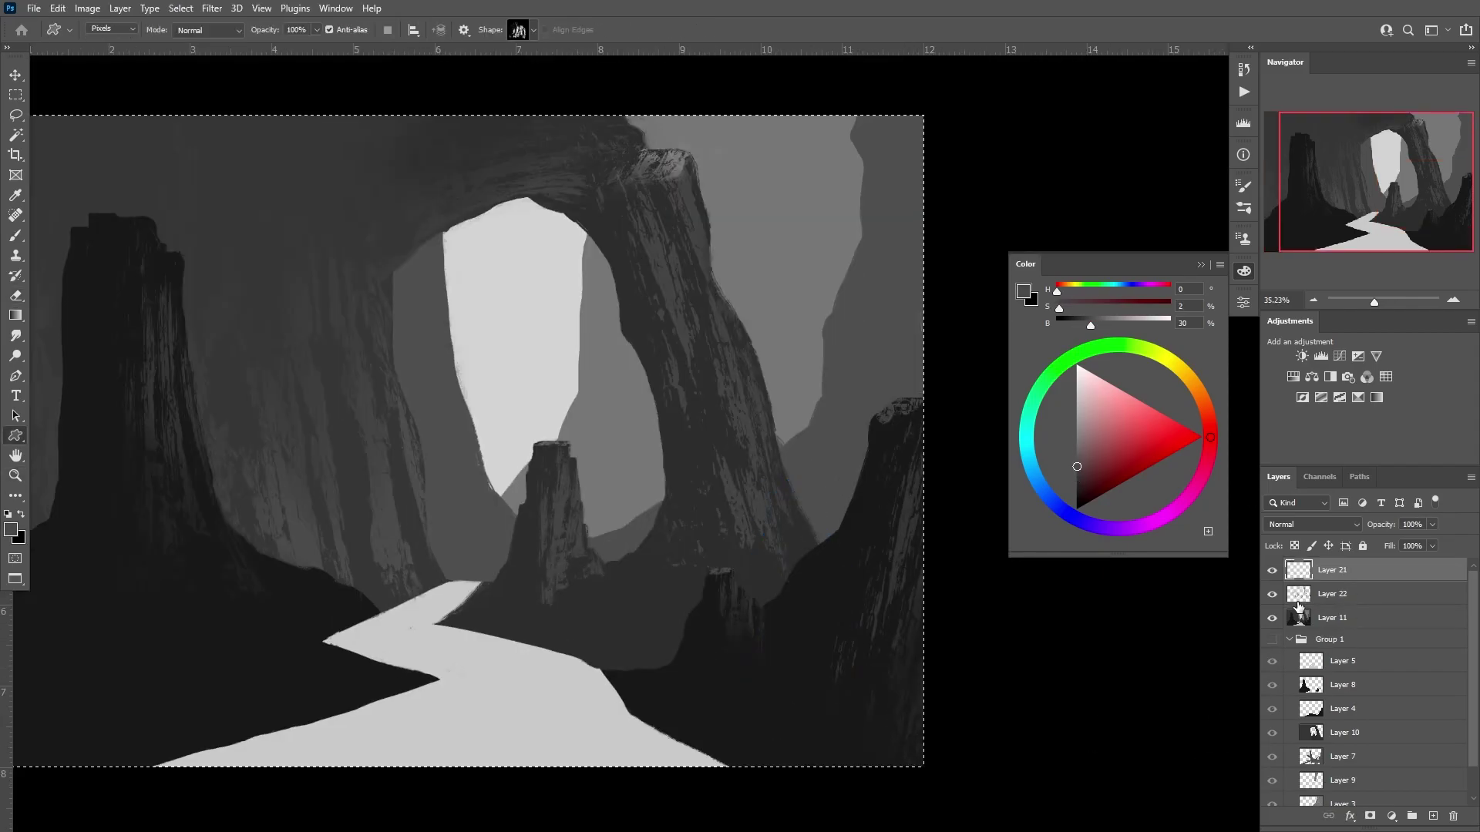
# - Rotate and warp the white rock strokes to fit the right cliff
pyautogui.moveTo(759, 478); pyautogui.dragTo(902, 598)
pyautogui.hotkey('ctrl', 't')
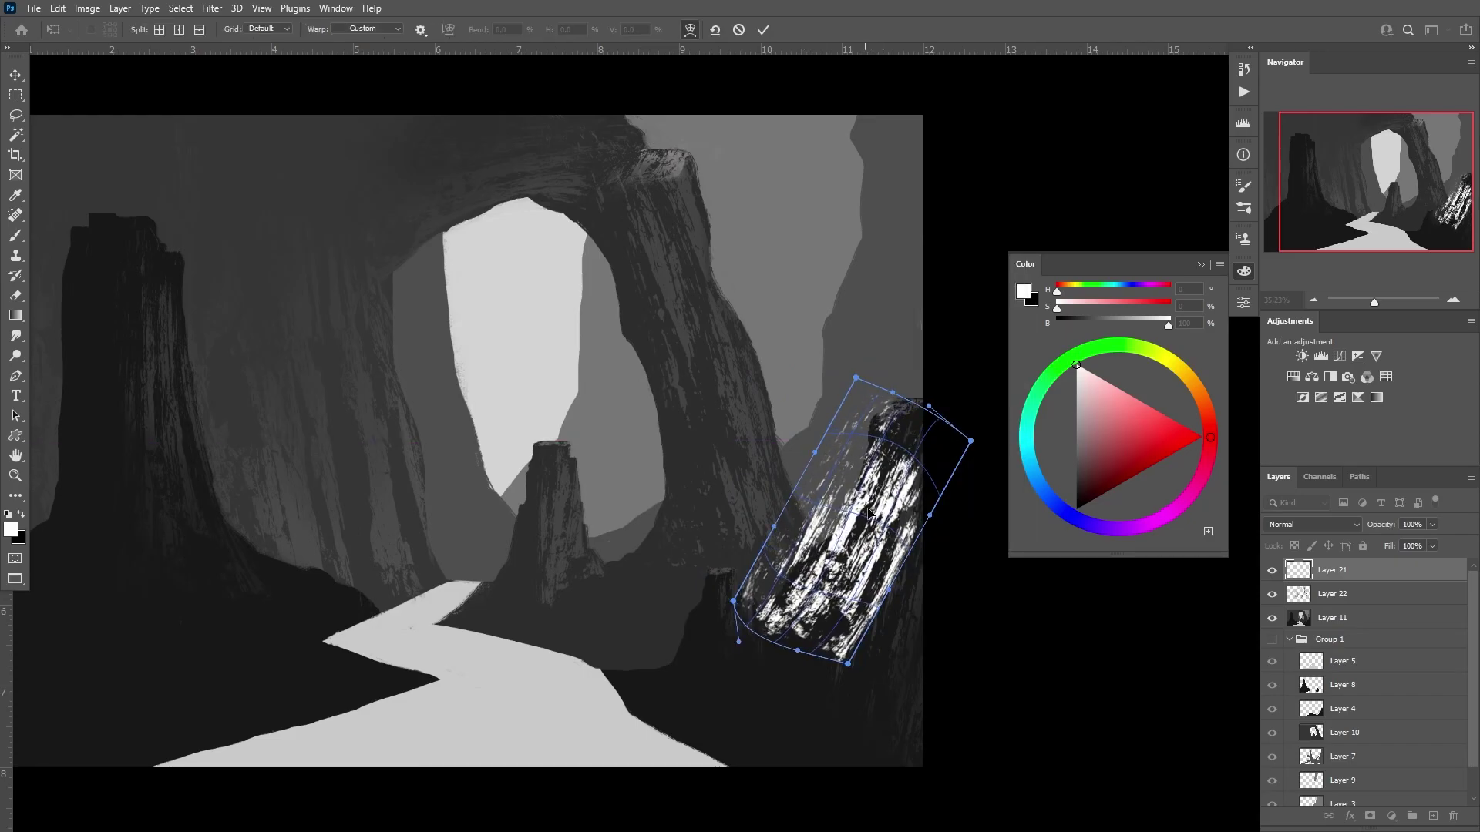
pyautogui.moveTo(892, 441); pyautogui.dragTo(906, 462)
pyautogui.press('Return')
# - On a new layer, paint dark grey sampled from the cliff and erase to shape the shading
pyautogui.click(1332, 594)
pyautogui.click(1433, 815)
pyautogui.click(1272, 570)
pyautogui.press('b')
pyautogui.keyDown('alt'); pyautogui.click(908, 520); pyautogui.keyUp('alt')
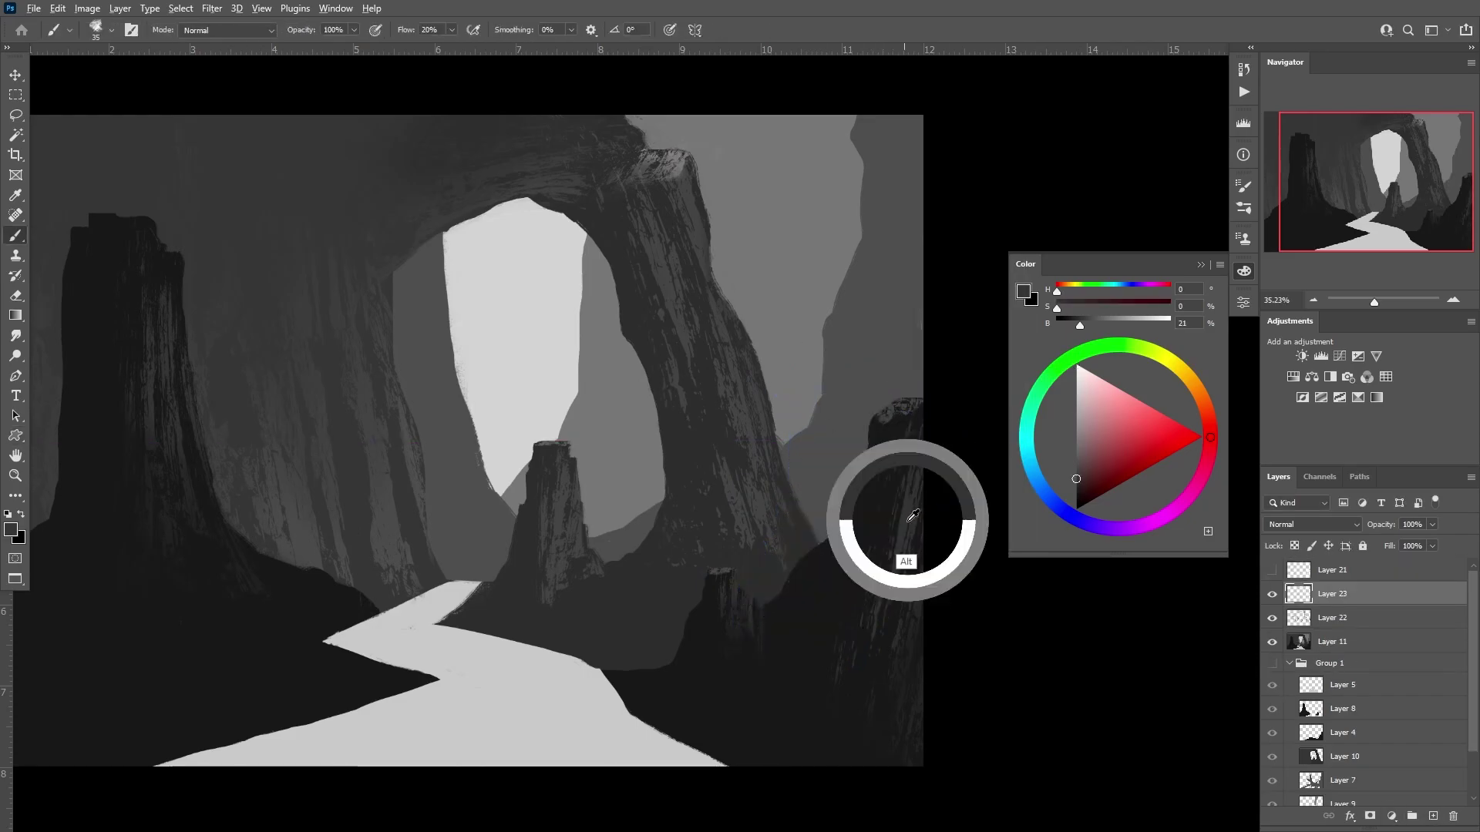
pyautogui.press('e')
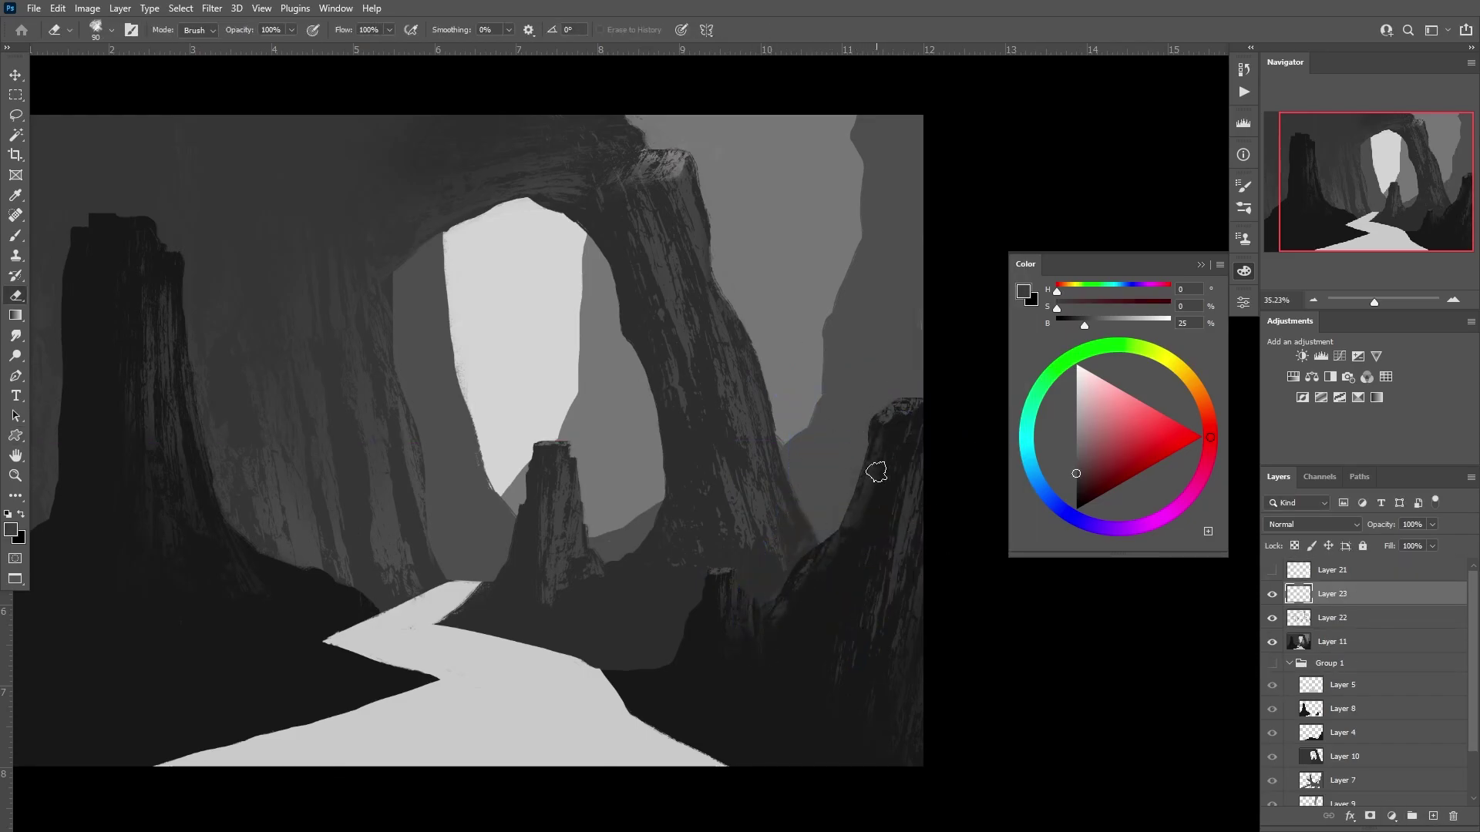
pyautogui.hotkey('alt', '[')
pyautogui.hotkey('alt', ']')
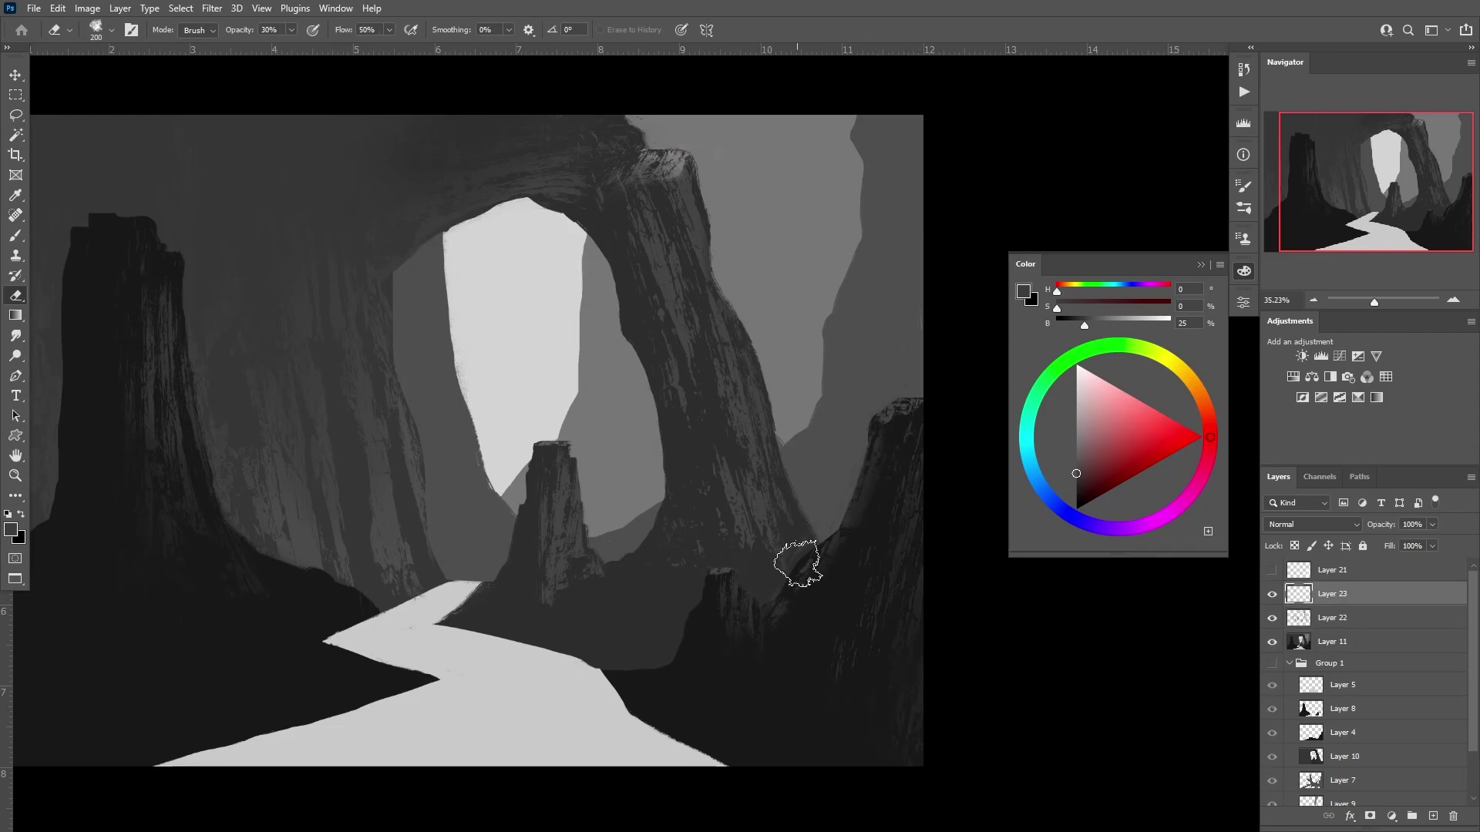
# - Stamp a rock shape at the top-left pillar, flipped and enlarged
pyautogui.press('u')
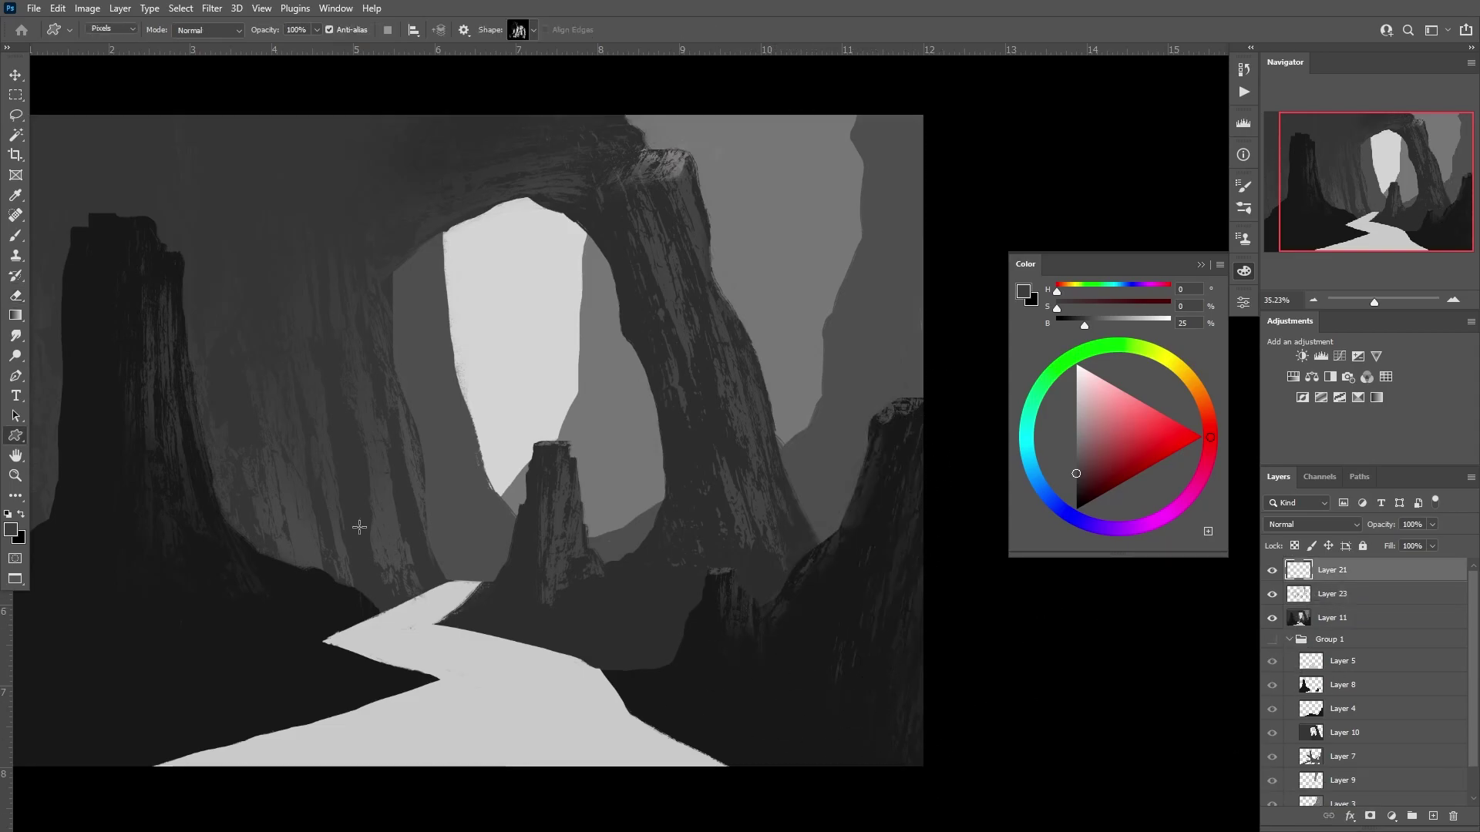
pyautogui.moveTo(122, 211)
pyautogui.mouseDown()
pyautogui.moveTo(177, 231)
pyautogui.moveTo(193, 258)
pyautogui.mouseUp()
pyautogui.hotkey('ctrl', 't')
pyautogui.press('Return')
# - Hide the rock shape and paint lighter grey texture on the top-left pillar on a new layer, then erase
pyautogui.click(1272, 570)
pyautogui.hotkey('ctrl', 'shift', 'alt', 'n')
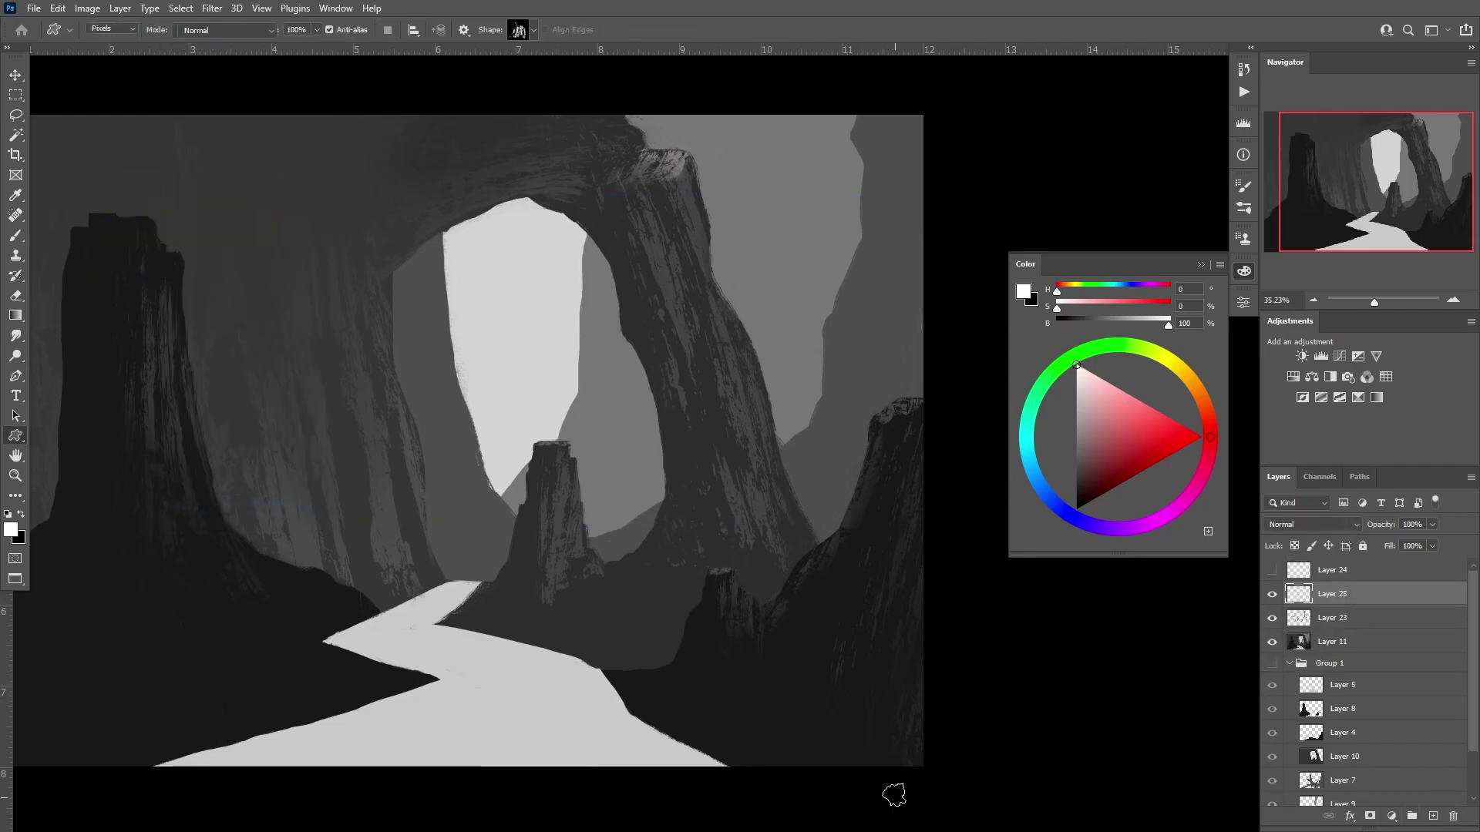
pyautogui.press('b')
pyautogui.keyDown('alt'); pyautogui.click(159, 209); pyautogui.keyUp('alt')
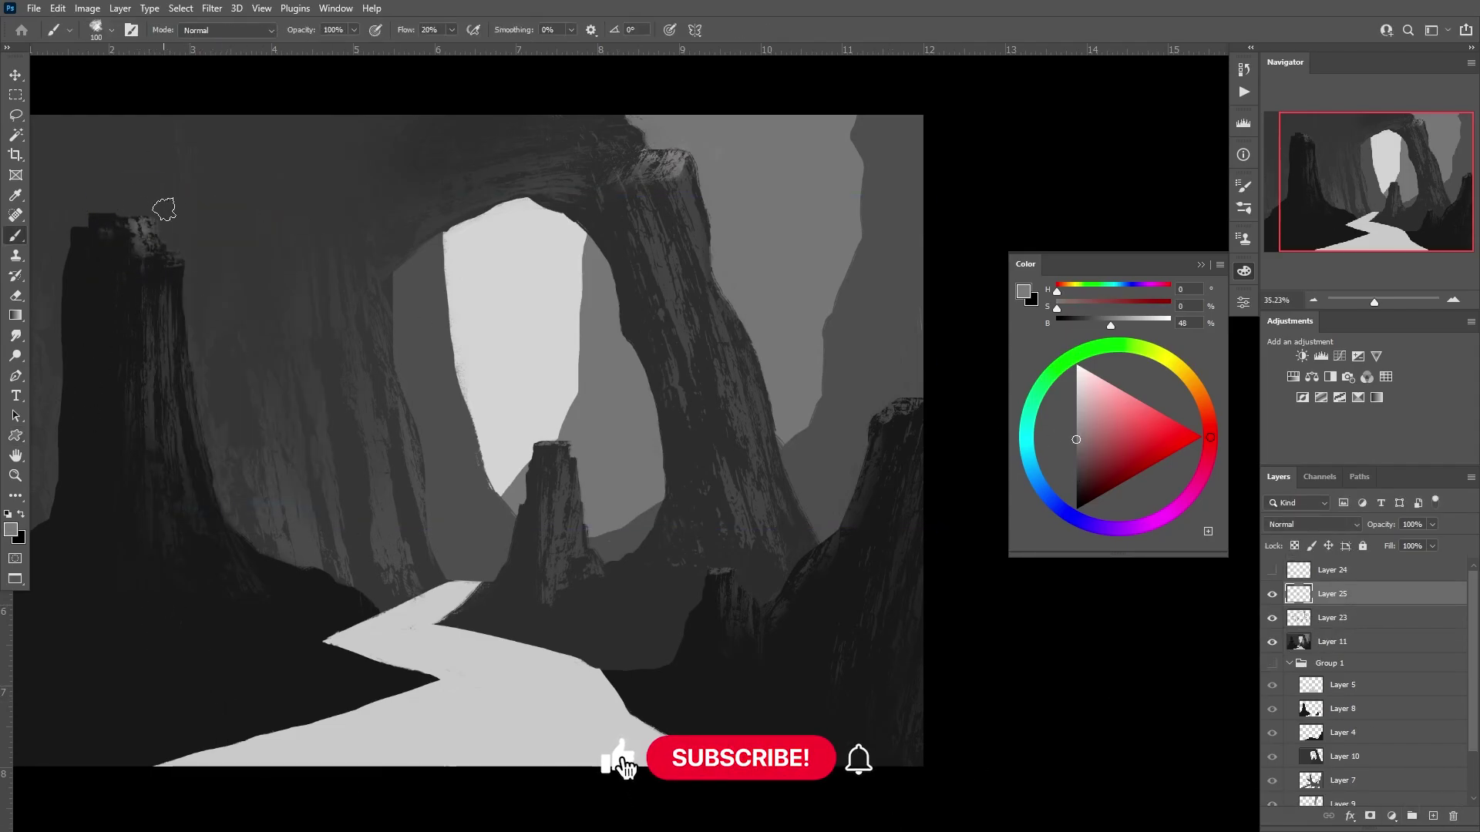
pyautogui.press('e')
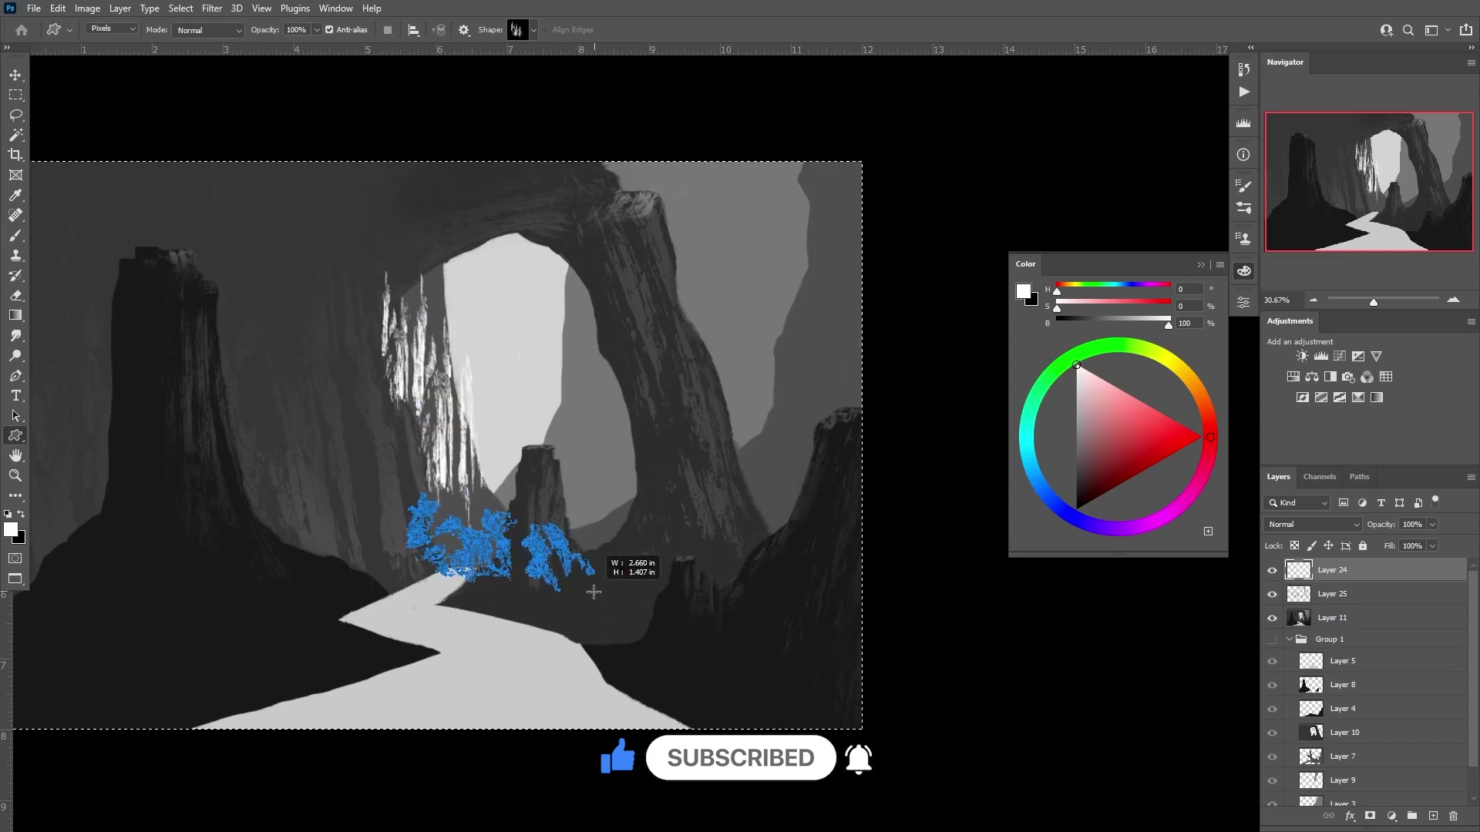
# - Stamp white rock shapes inside the arch, hide them and start painting on a new layer
pyautogui.moveTo(783, 258); pyautogui.dragTo(805, 408)
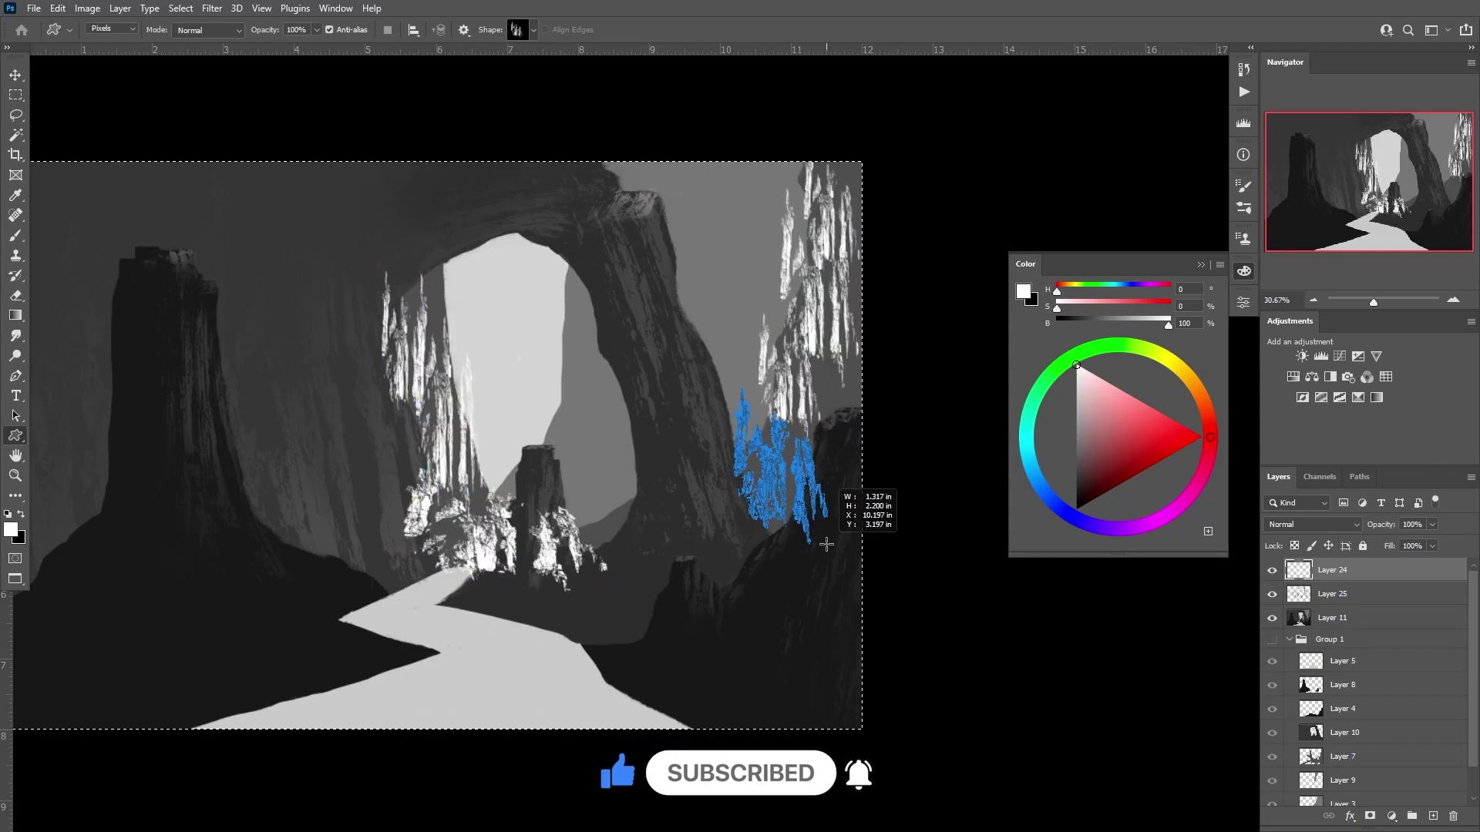
pyautogui.click(1286, 593)
pyautogui.click(1272, 570)
pyautogui.press('b')
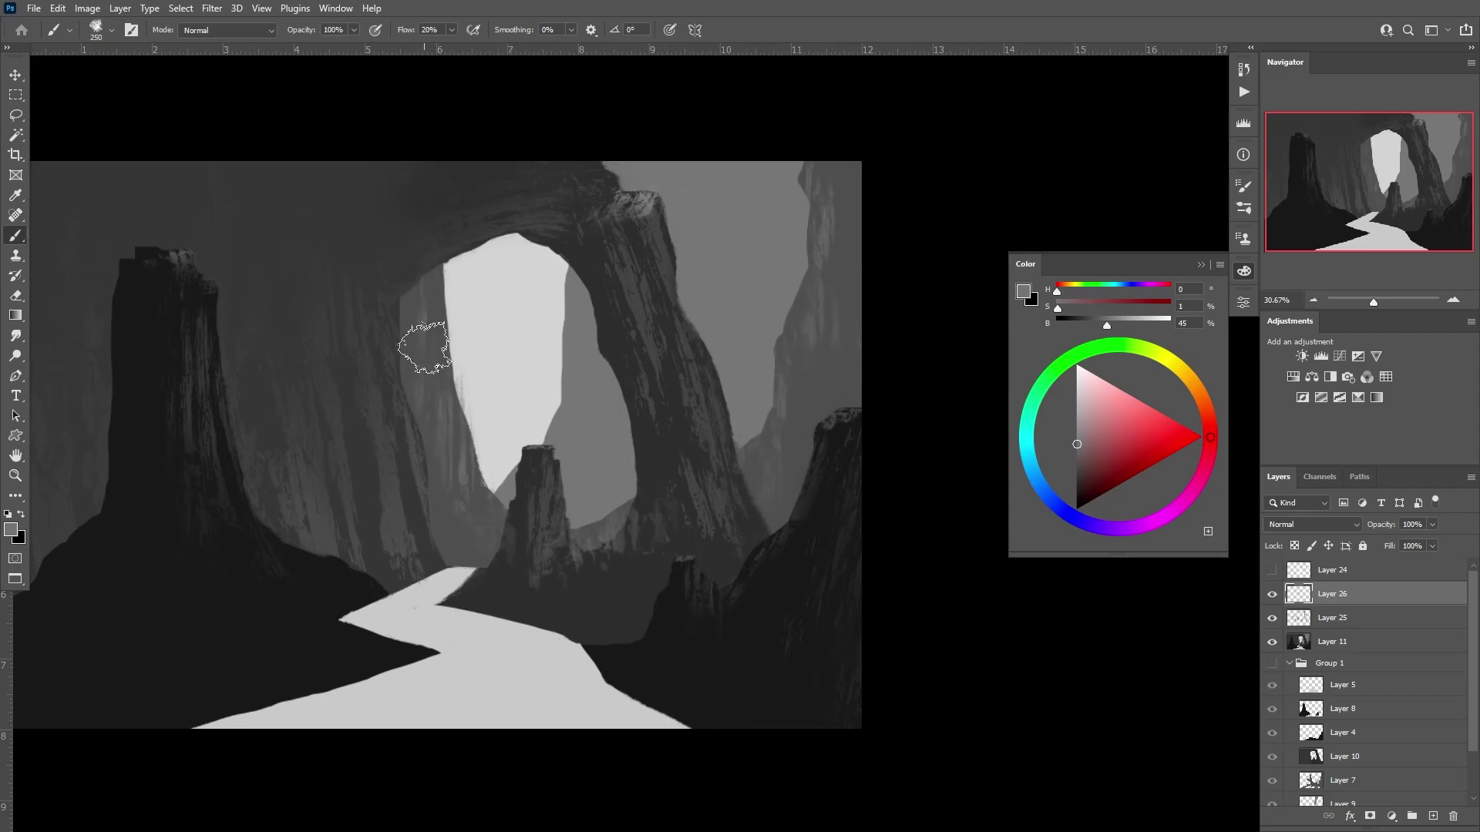
# - Load Layer 10's shapes as a selection, then clear it and erase on Layer 26
pyautogui.scroll(-3, 1364, 694)
pyautogui.click(1303, 794)
pyautogui.keyDown('ctrl'); pyautogui.click(1303, 700); pyautogui.keyUp('ctrl')
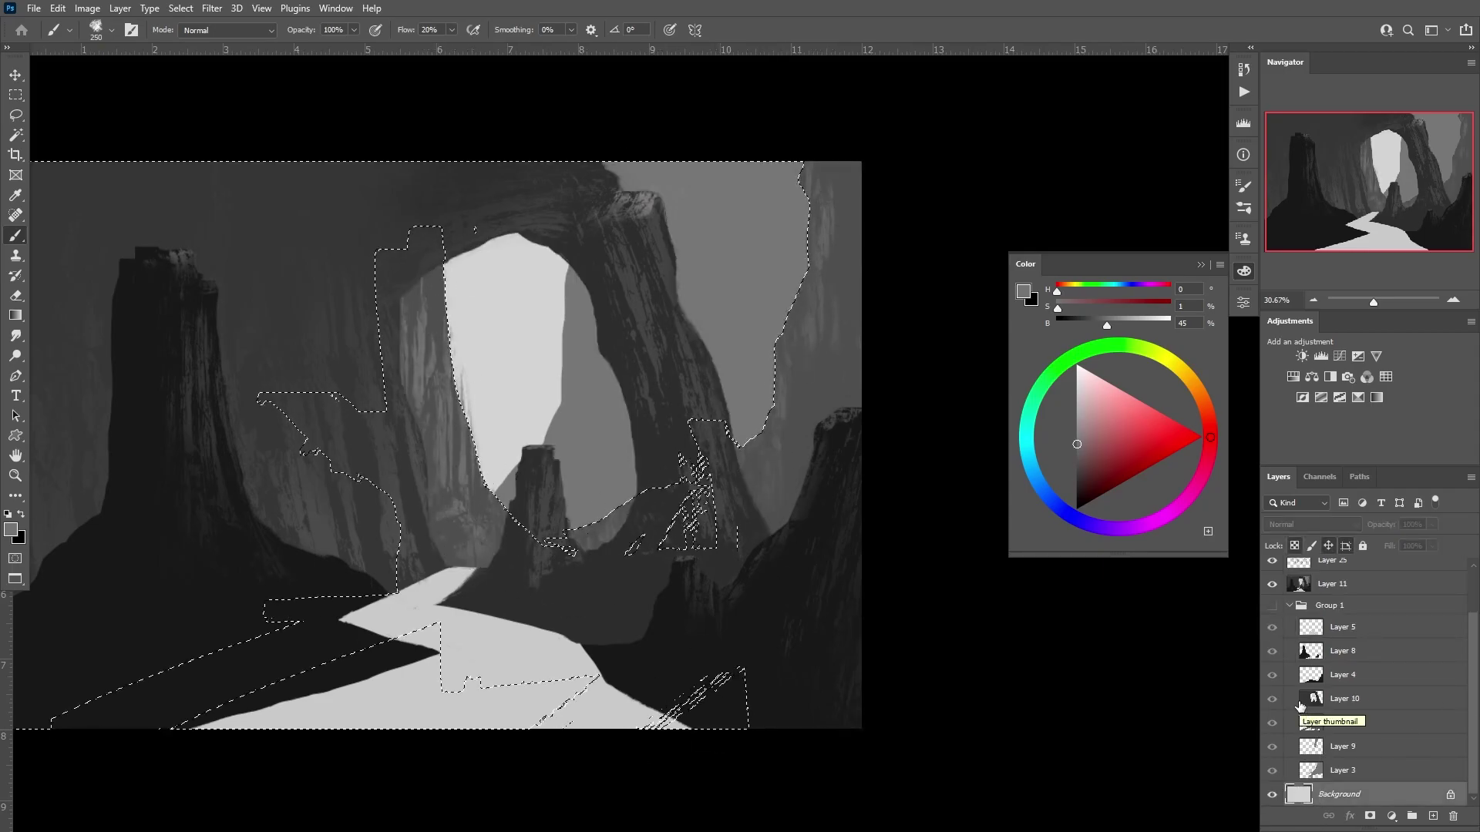
pyautogui.scroll(3, 1357, 679)
pyautogui.click(1332, 593)
pyautogui.hotkey('ctrl', 'd')
pyautogui.press('e')
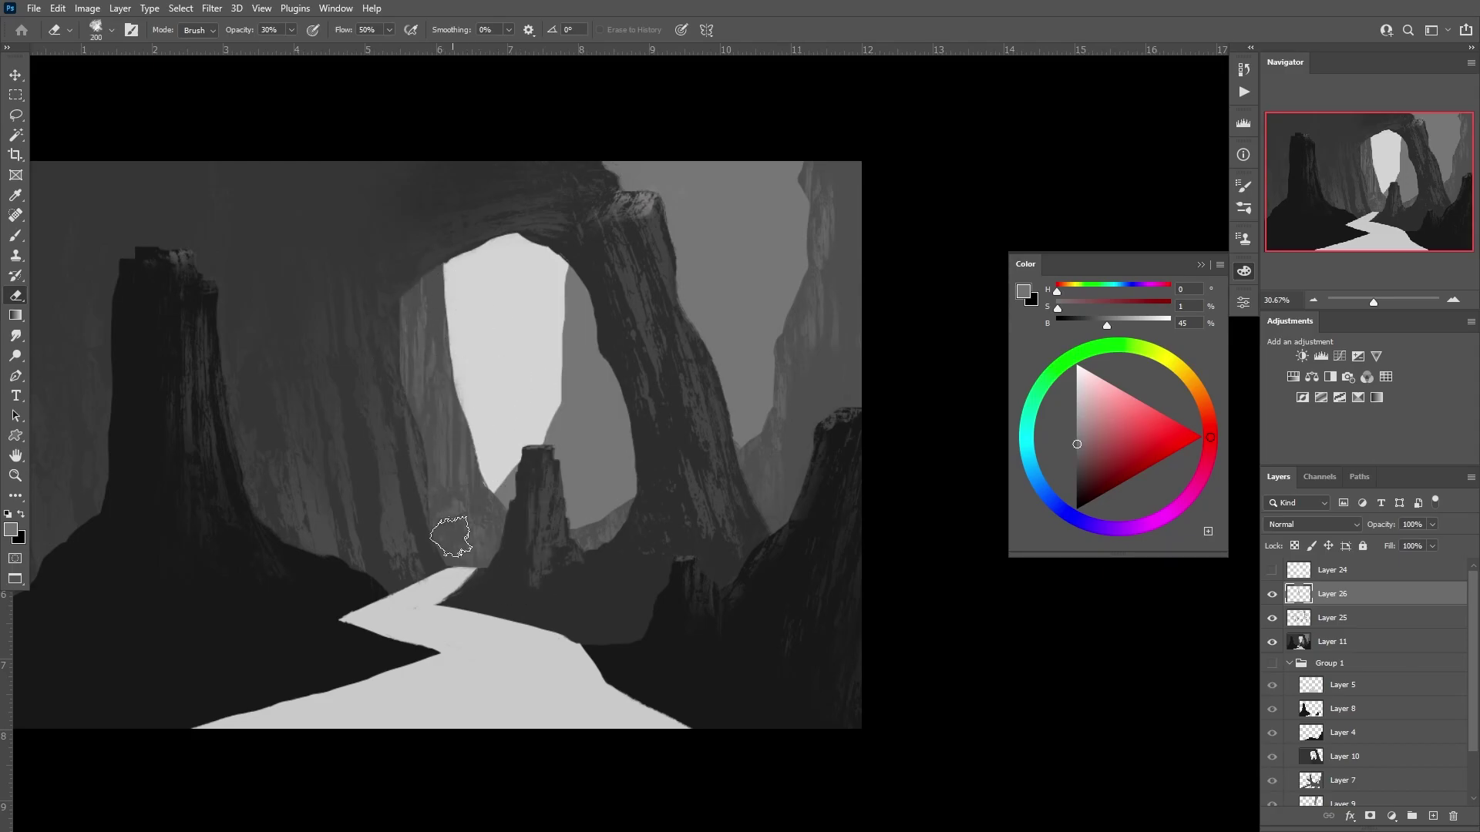
# - On Layer 24, draw tall rock-cliff shapes across the arch and warp them to fit the canyon
pyautogui.click(1272, 570)
pyautogui.click(1332, 570)
pyautogui.press('u')
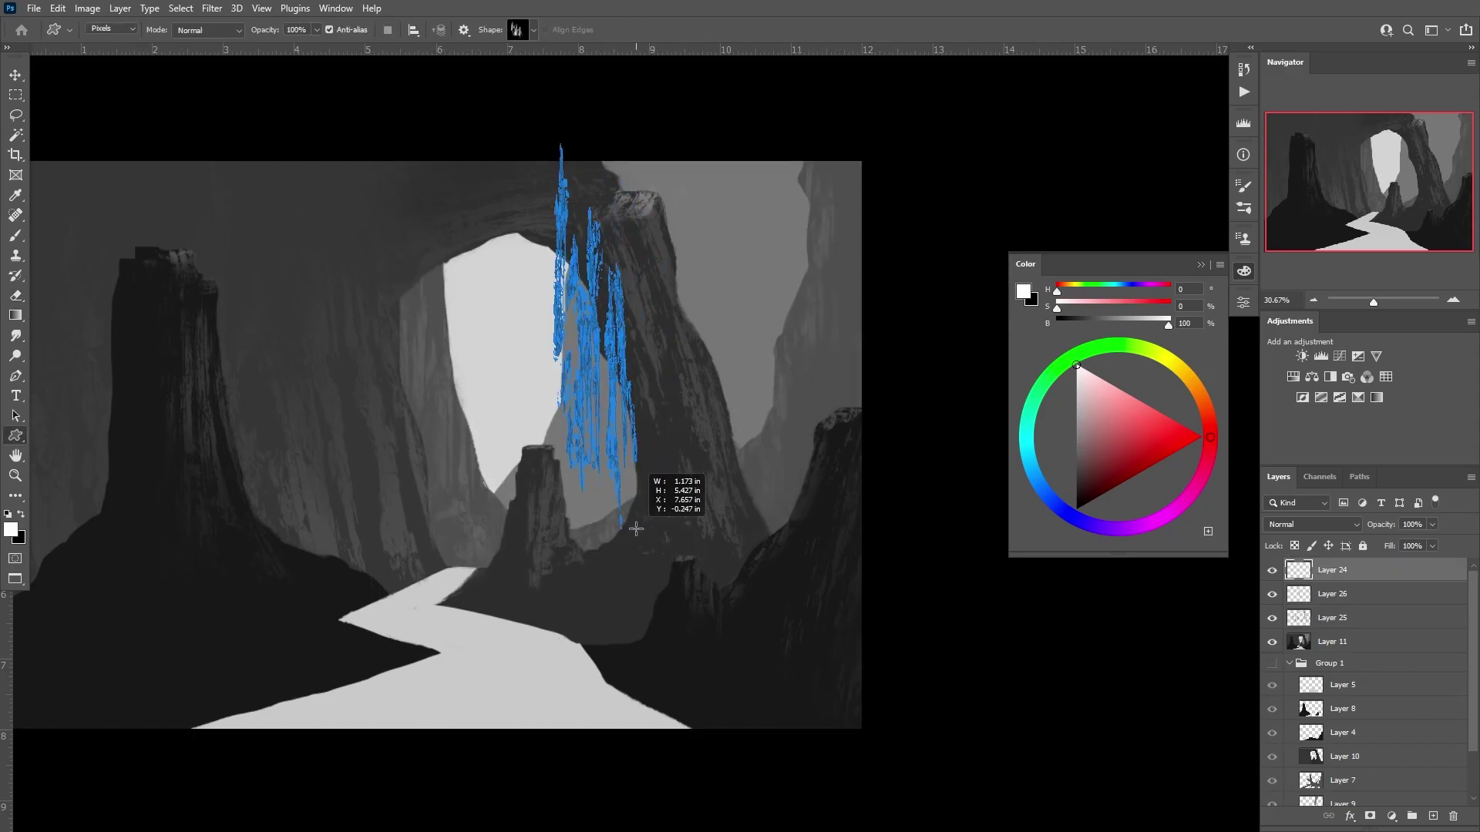
pyautogui.moveTo(574, 135); pyautogui.dragTo(678, 493)
pyautogui.moveTo(725, 46); pyautogui.dragTo(910, 417)
pyautogui.moveTo(463, 285); pyautogui.dragTo(744, 555)
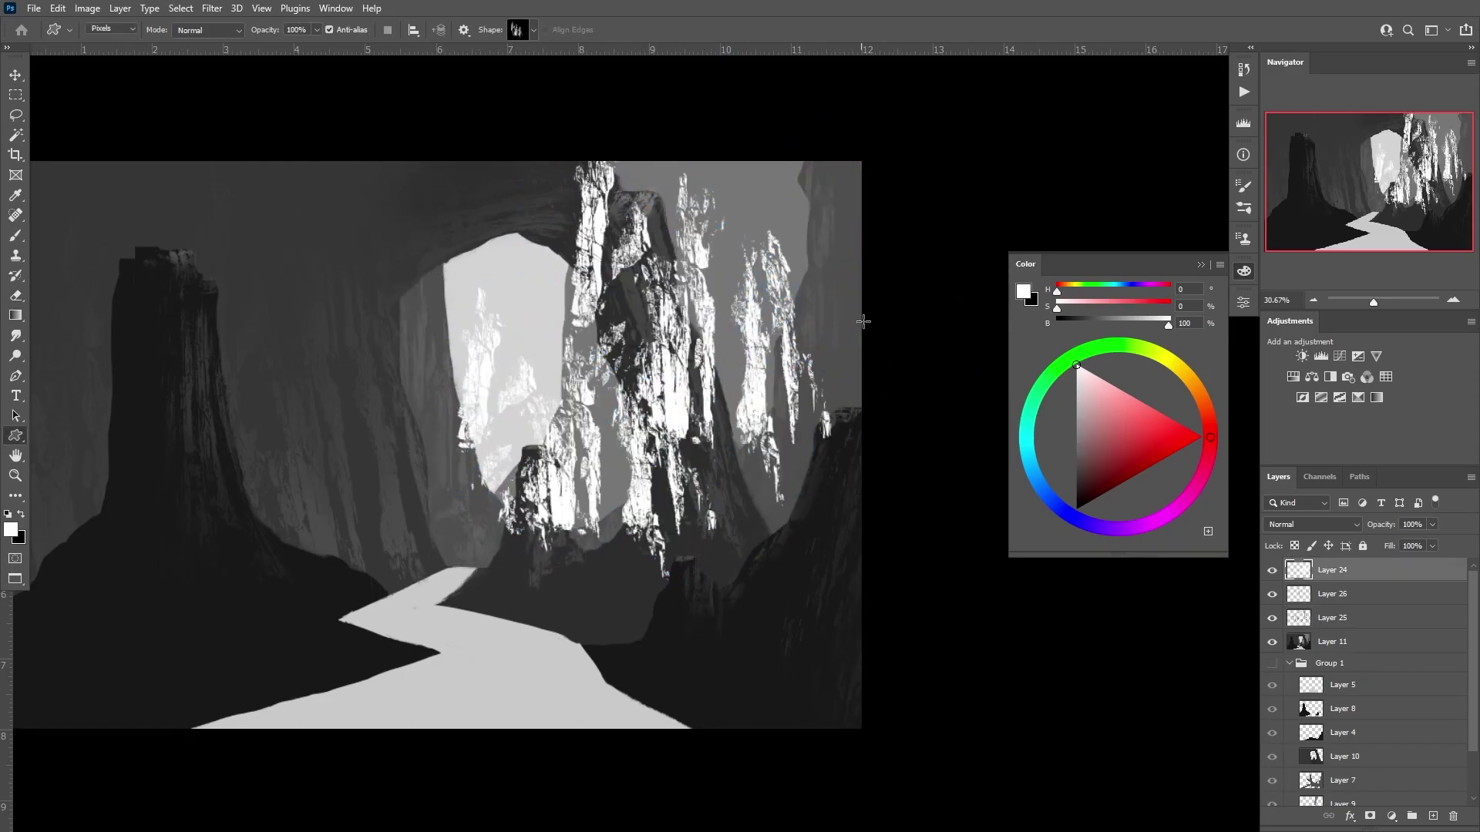
pyautogui.hotkey('ctrl', 't')
pyautogui.moveTo(457, 162)
pyautogui.mouseDown()
pyautogui.moveTo(601, 270)
pyautogui.moveTo(726, 115)
pyautogui.mouseUp()
pyautogui.press('Return')
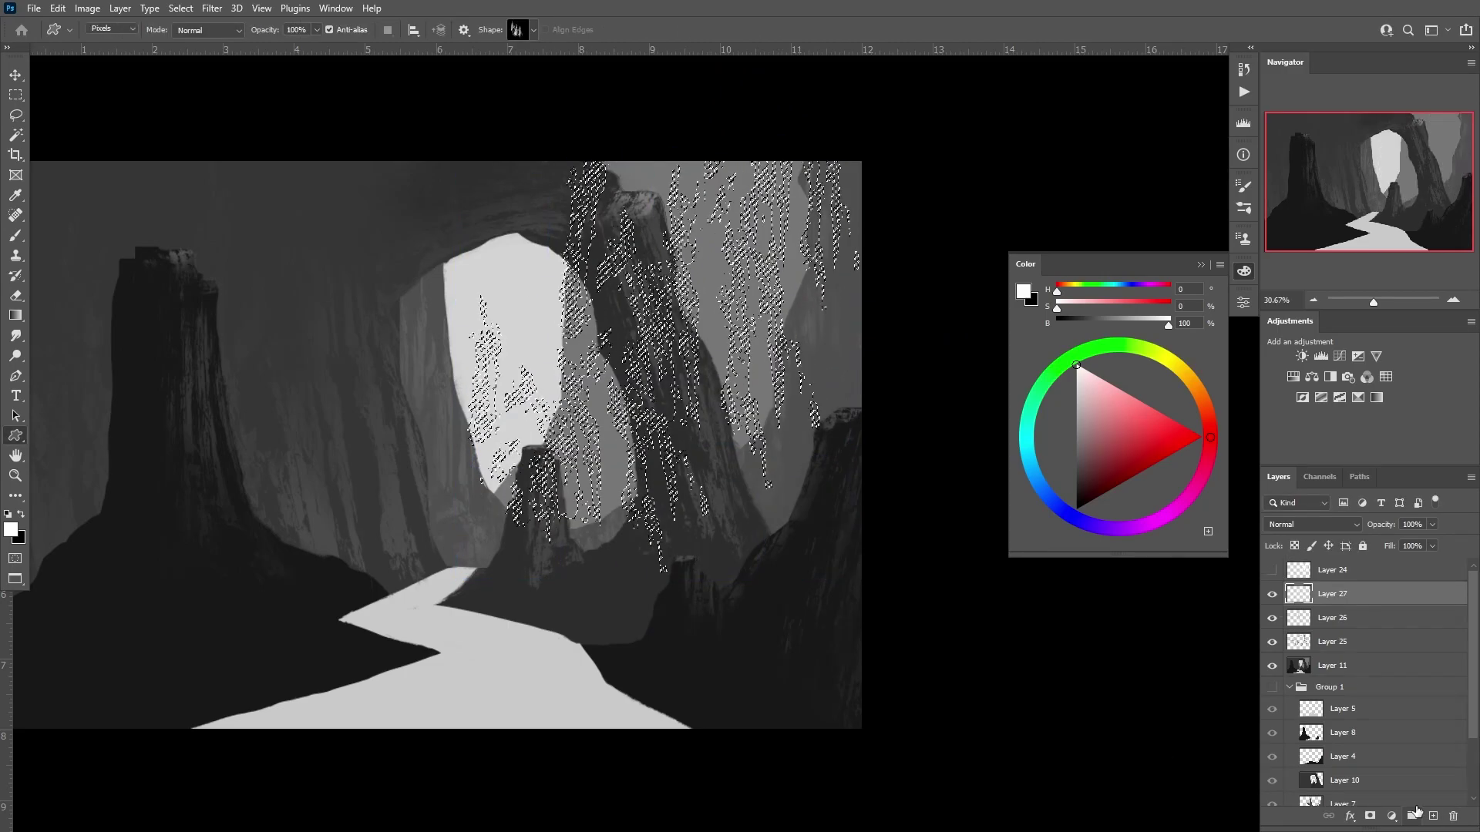
# - Hide the white shapes and paint grey rock texture behind the arch on a new layer, then zoom out
pyautogui.click(1272, 570)
pyautogui.hotkey('ctrl', 'shift', 'n')
pyautogui.press('b')
pyautogui.moveTo(586, 308); pyautogui.dragTo(617, 453)
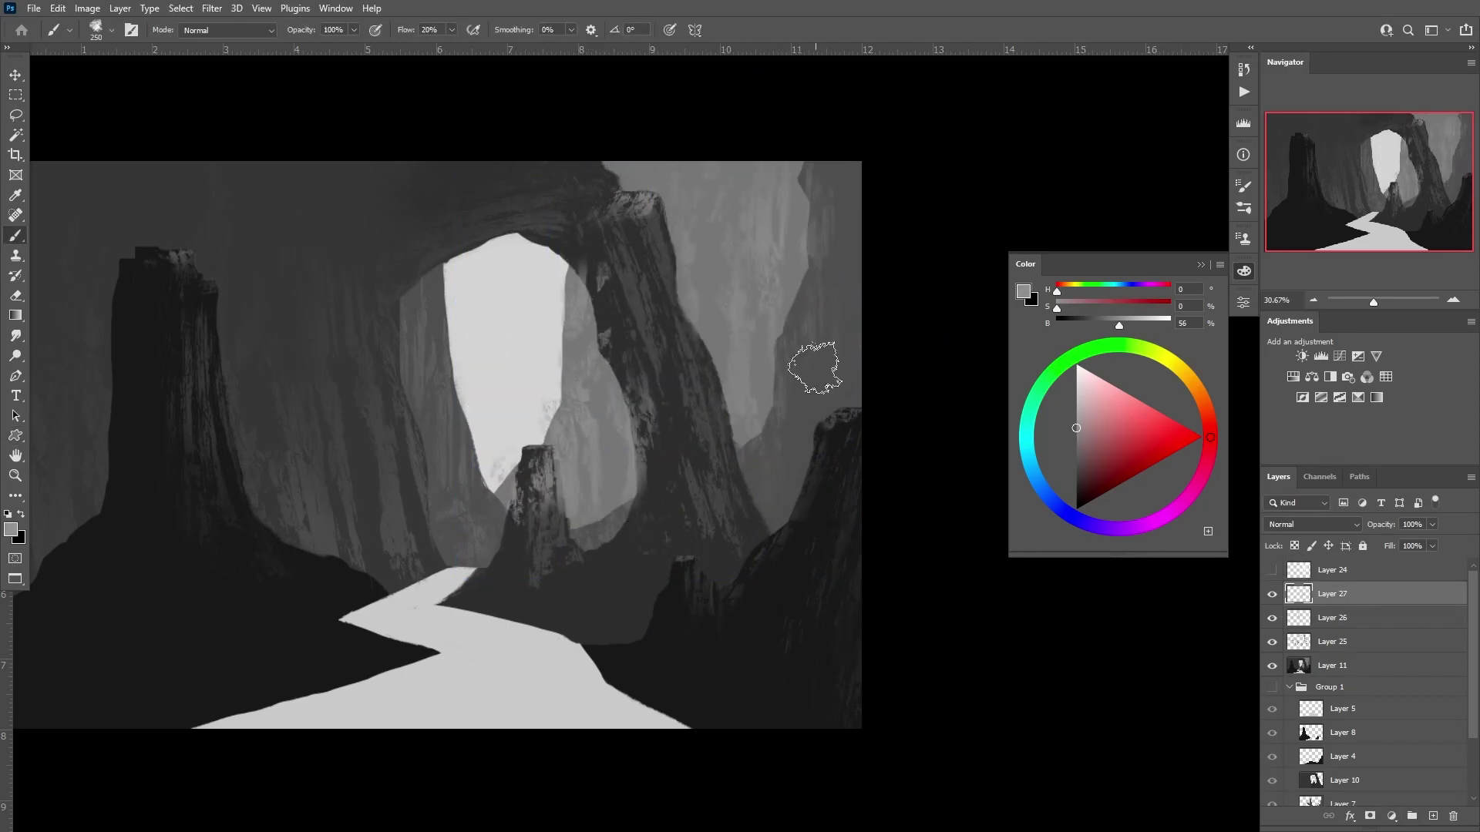
pyautogui.scroll(-2, 1356, 767)
pyautogui.keyDown('ctrl'); pyautogui.click(1325, 758); pyautogui.keyUp('ctrl')
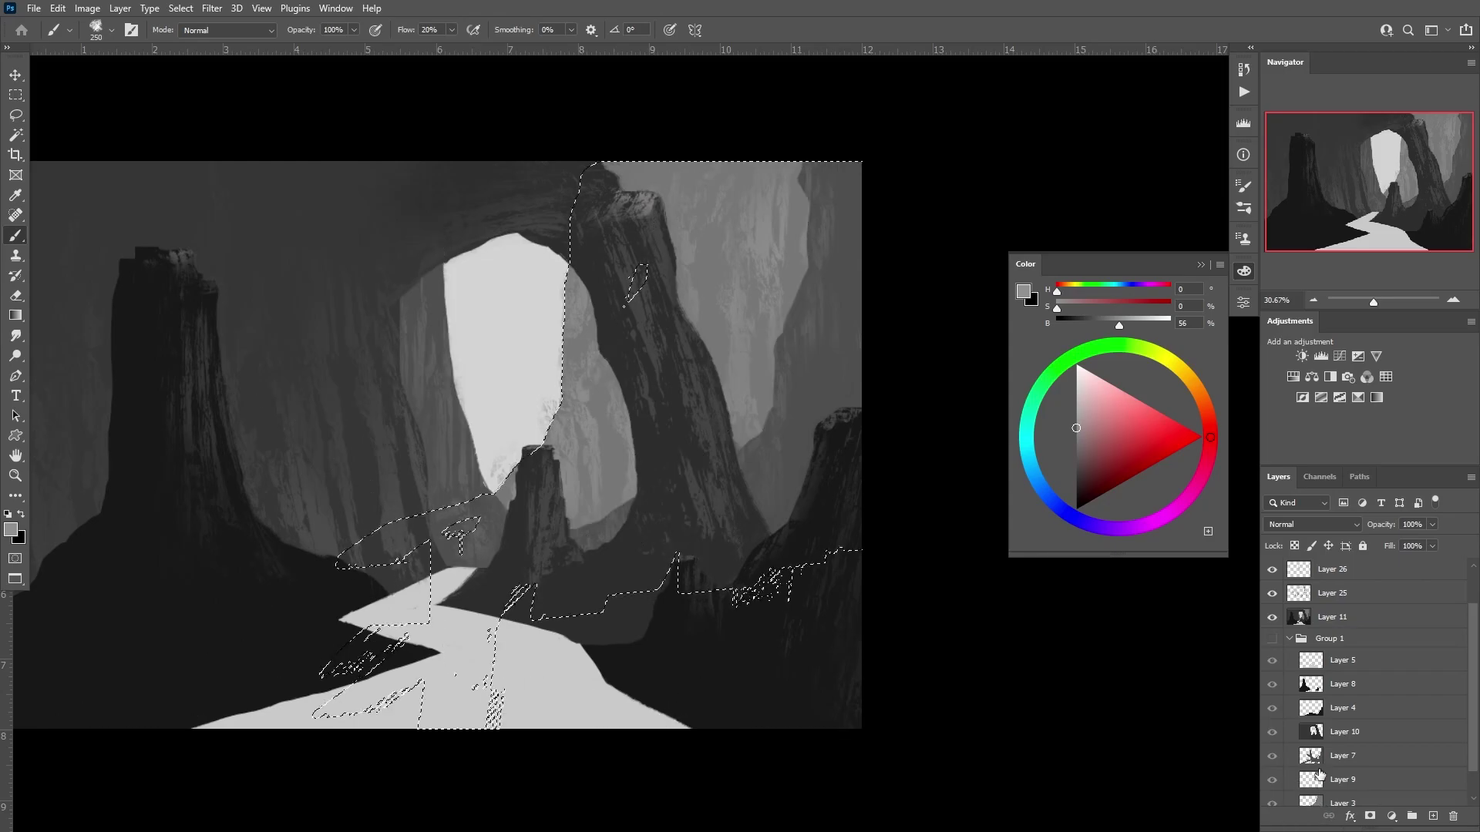
pyautogui.hotkey('ctrl', 'd')
pyautogui.press('z')
pyautogui.moveTo(754, 612)
pyautogui.mouseDown()
pyautogui.moveTo(684, 665)
pyautogui.moveTo(719, 681)
pyautogui.mouseUp()
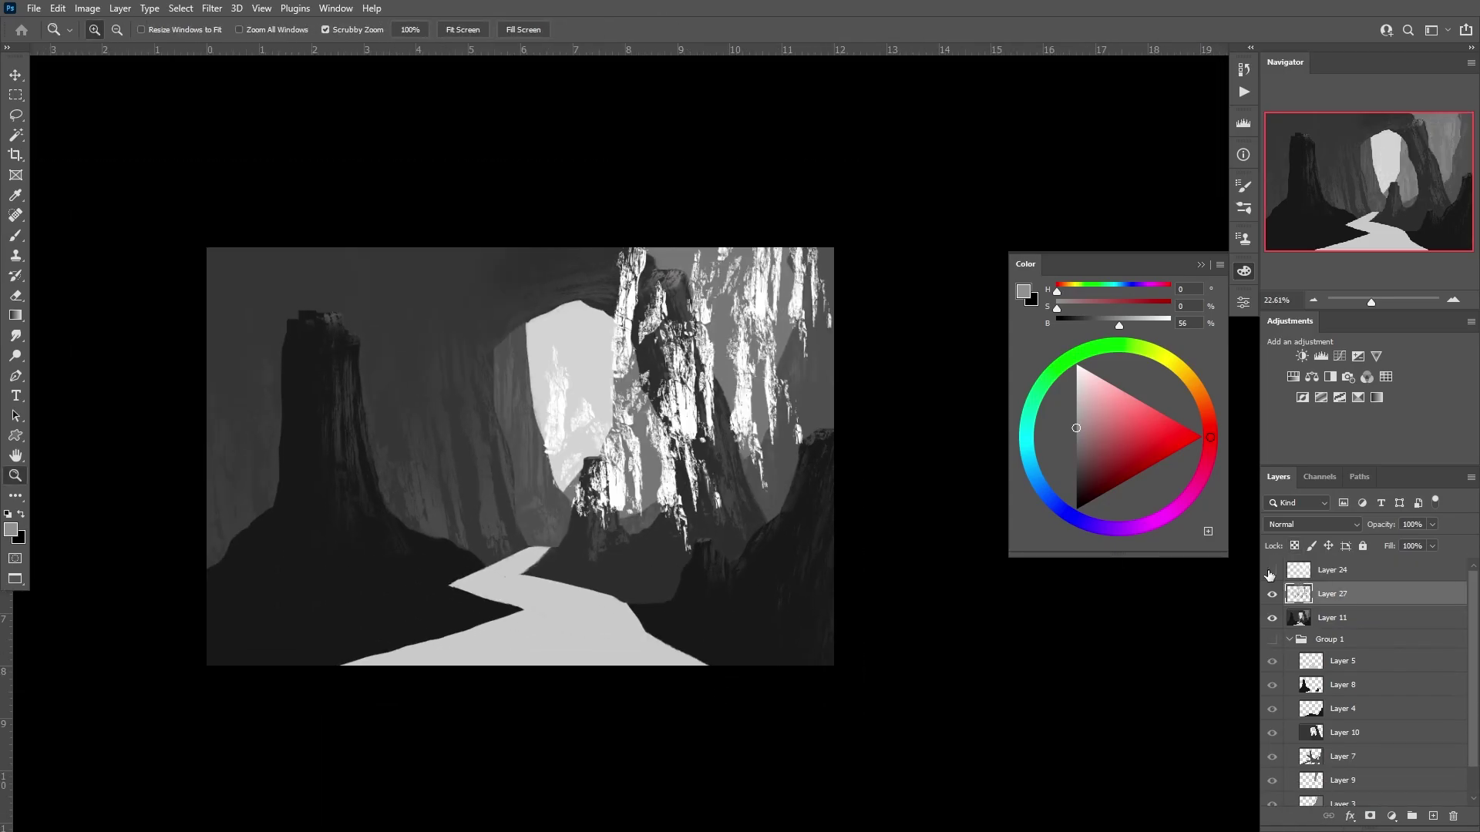
# - Draw a different custom rock shape over the lower canyon and hide its layer
pyautogui.press('u')
pyautogui.click(534, 29)
pyautogui.moveTo(613, 574)
pyautogui.mouseDown()
pyautogui.moveTo(663, 578)
pyautogui.moveTo(693, 608)
pyautogui.mouseUp()
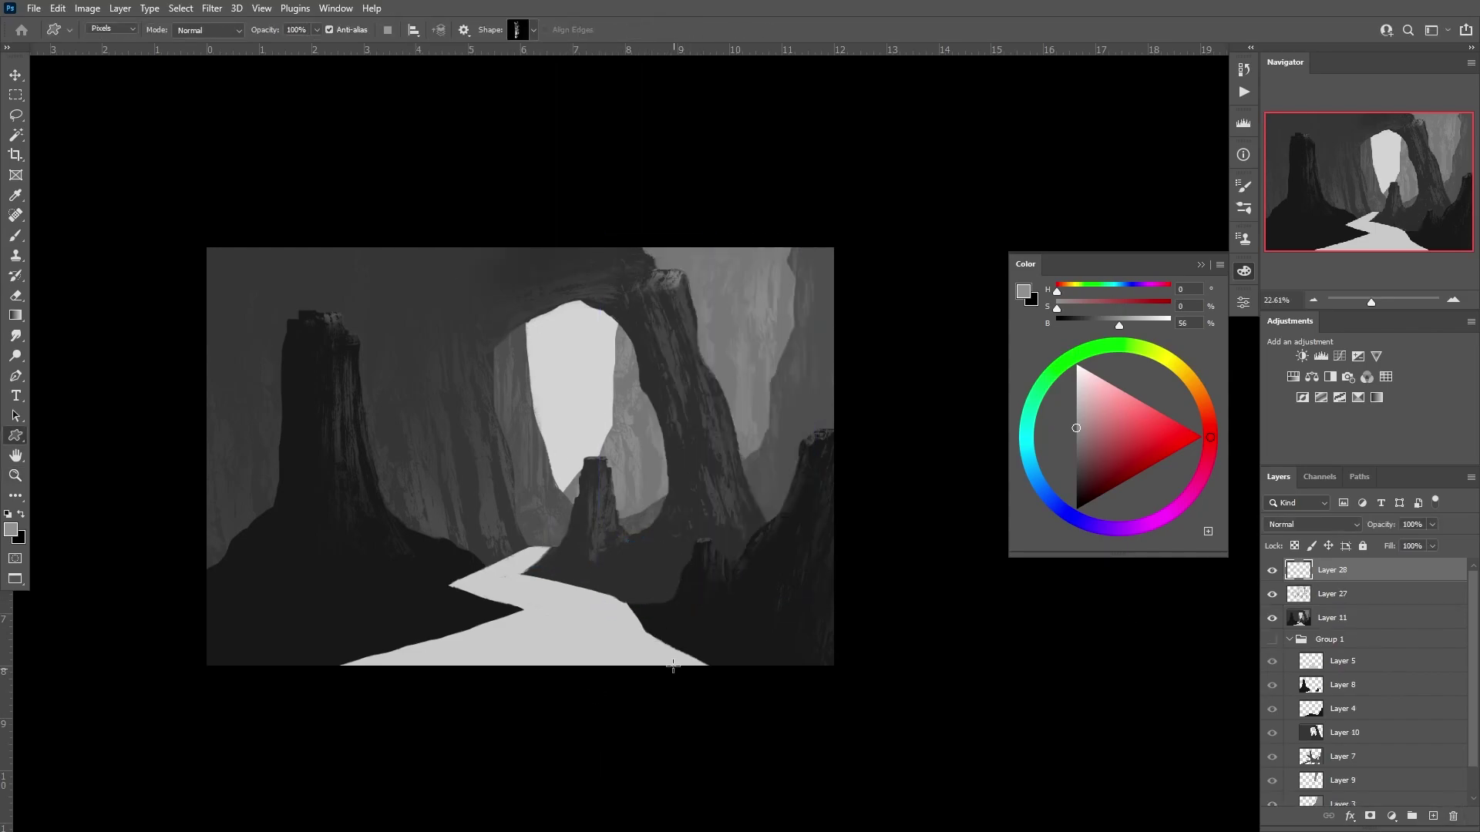
pyautogui.moveTo(578, 561); pyautogui.dragTo(659, 609)
pyautogui.click(1272, 570)
# - Add new layers for shadows, picking a darker grey and a smaller brush
pyautogui.hotkey('ctrl', 'shift', 'alt', 'n')
pyautogui.press('b')
pyautogui.keyDown('alt'); pyautogui.click(654, 594); pyautogui.keyUp('alt')
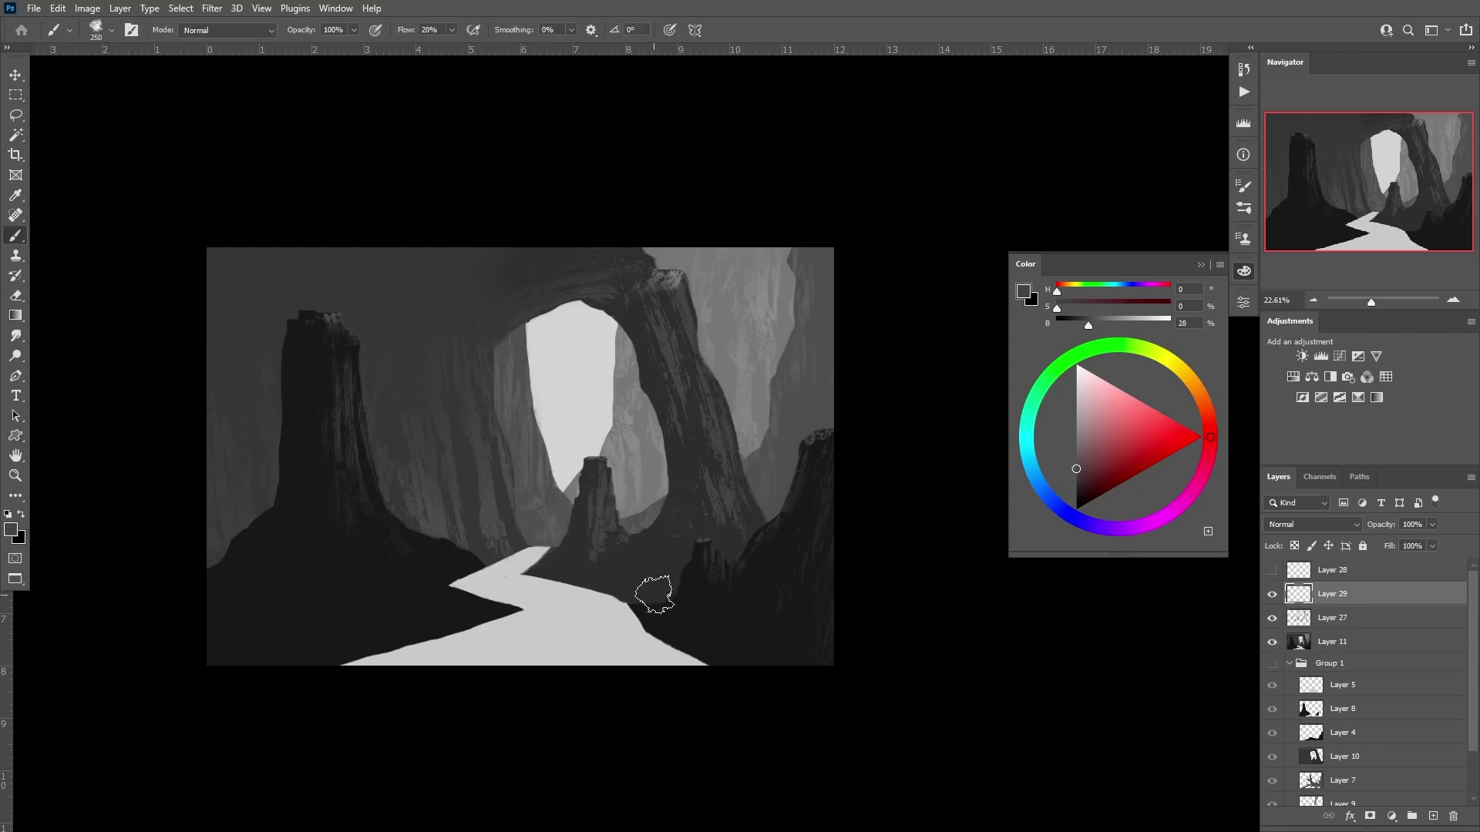
pyautogui.hotkey('alt', '[')
pyautogui.hotkey('alt', '[')
pyautogui.hotkey('ctrl', 'shift', 'alt', 'n')
pyautogui.press('[')
pyautogui.press('[')
pyautogui.press('[')
pyautogui.keyDown('alt'); pyautogui.click(640, 570); pyautogui.keyUp('alt')
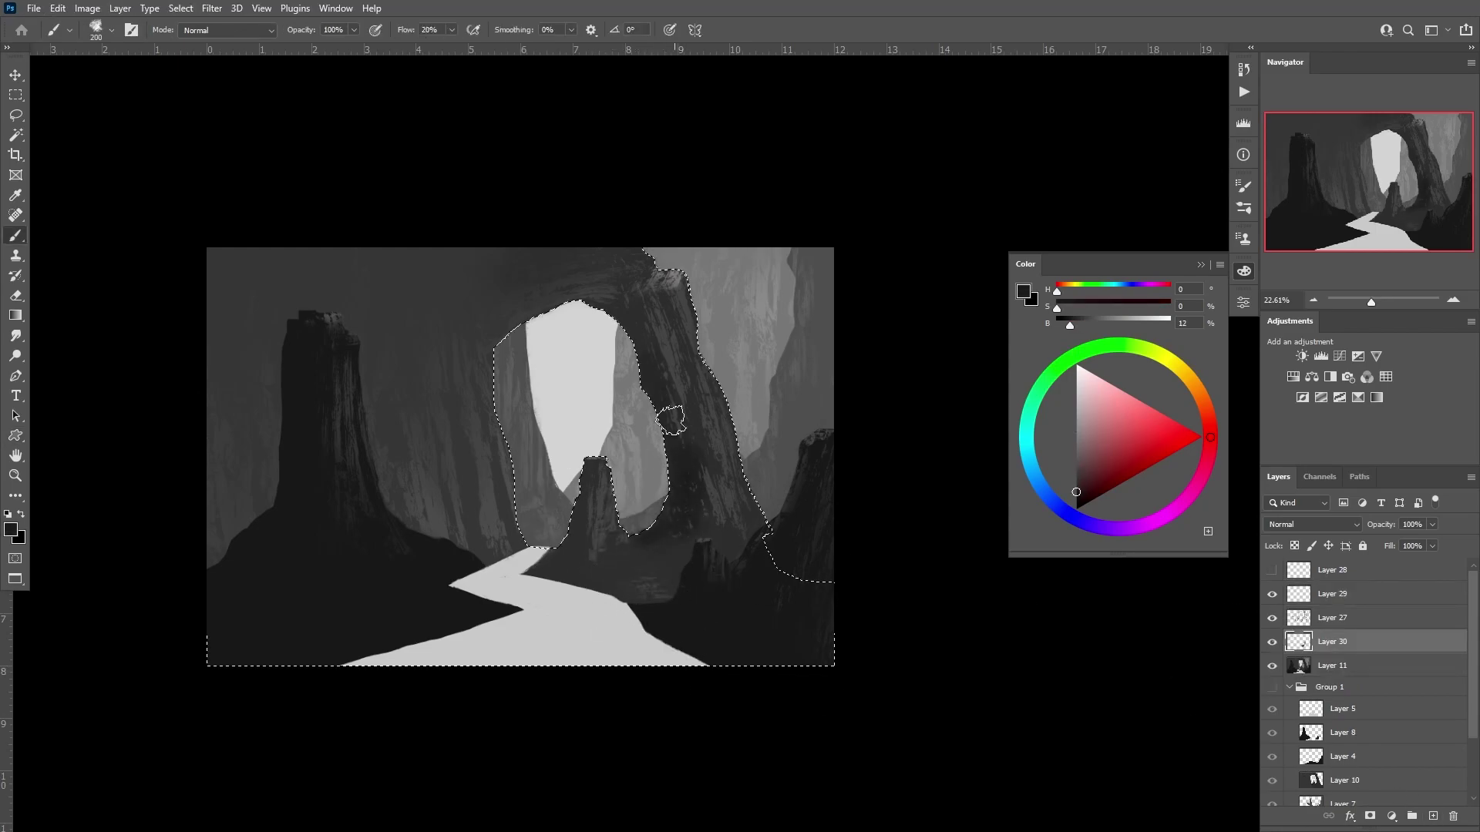
# - Sample dark rock greys and brush shadows within the pillar and rock outlines
pyautogui.hotkey('ctrl', 'd')
pyautogui.keyDown('alt'); pyautogui.click(587, 569); pyautogui.keyUp('alt')
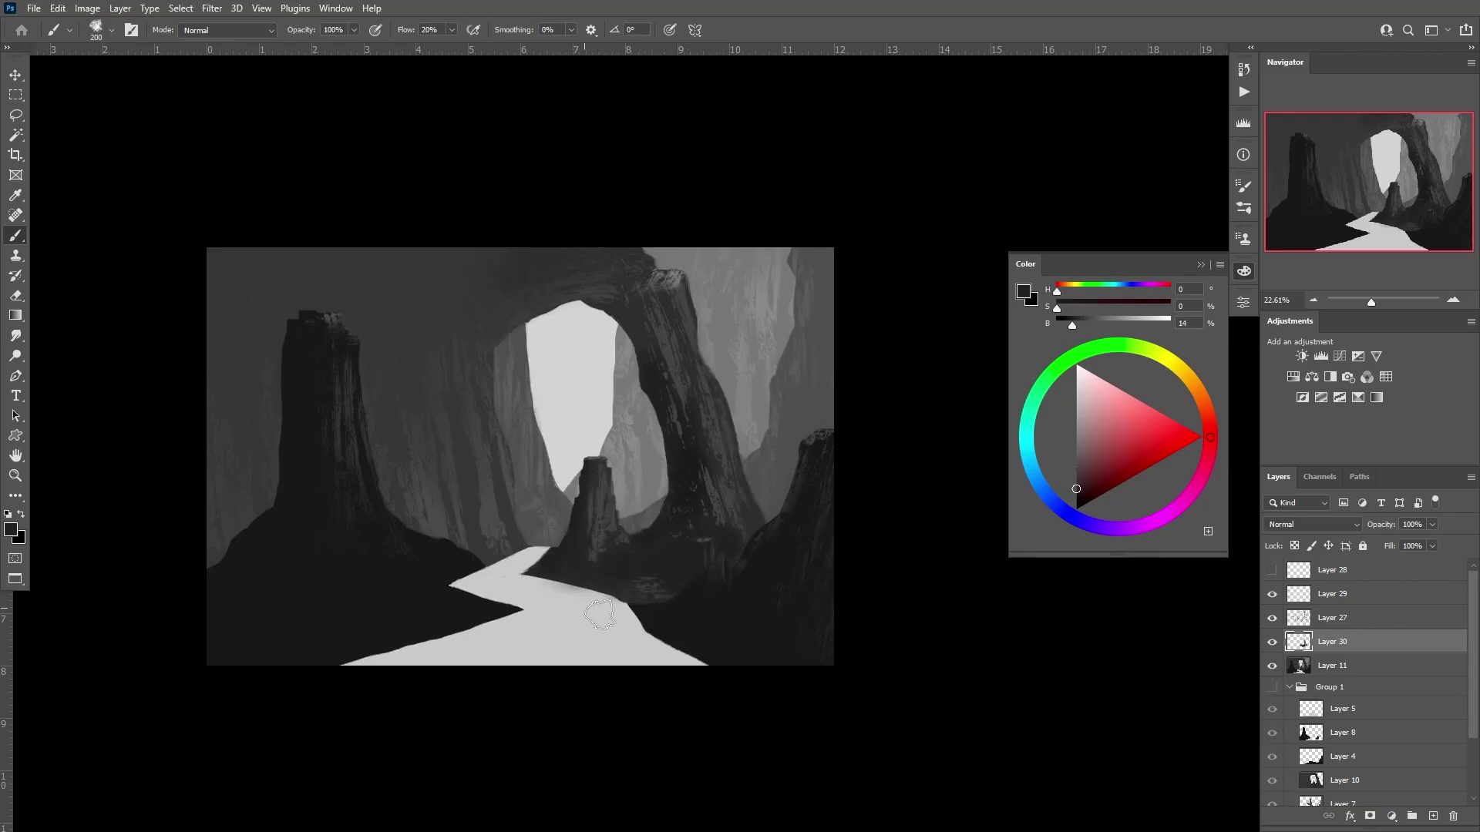
pyautogui.keyDown('alt'); pyautogui.click(627, 585); pyautogui.keyUp('alt')
pyautogui.press('[')
pyautogui.press('[')
pyautogui.press('[')
pyautogui.keyDown('alt'); pyautogui.click(646, 532); pyautogui.keyUp('alt')
pyautogui.keyDown('ctrl'); pyautogui.click(1314, 734); pyautogui.keyUp('ctrl')
pyautogui.hotkey('ctrl', 'd')
# - Erase to lighten the shadow over the left pillar and left of the arch, restoring the rock selection
pyautogui.press('e')
pyautogui.moveTo(308, 463); pyautogui.dragTo(331, 298)
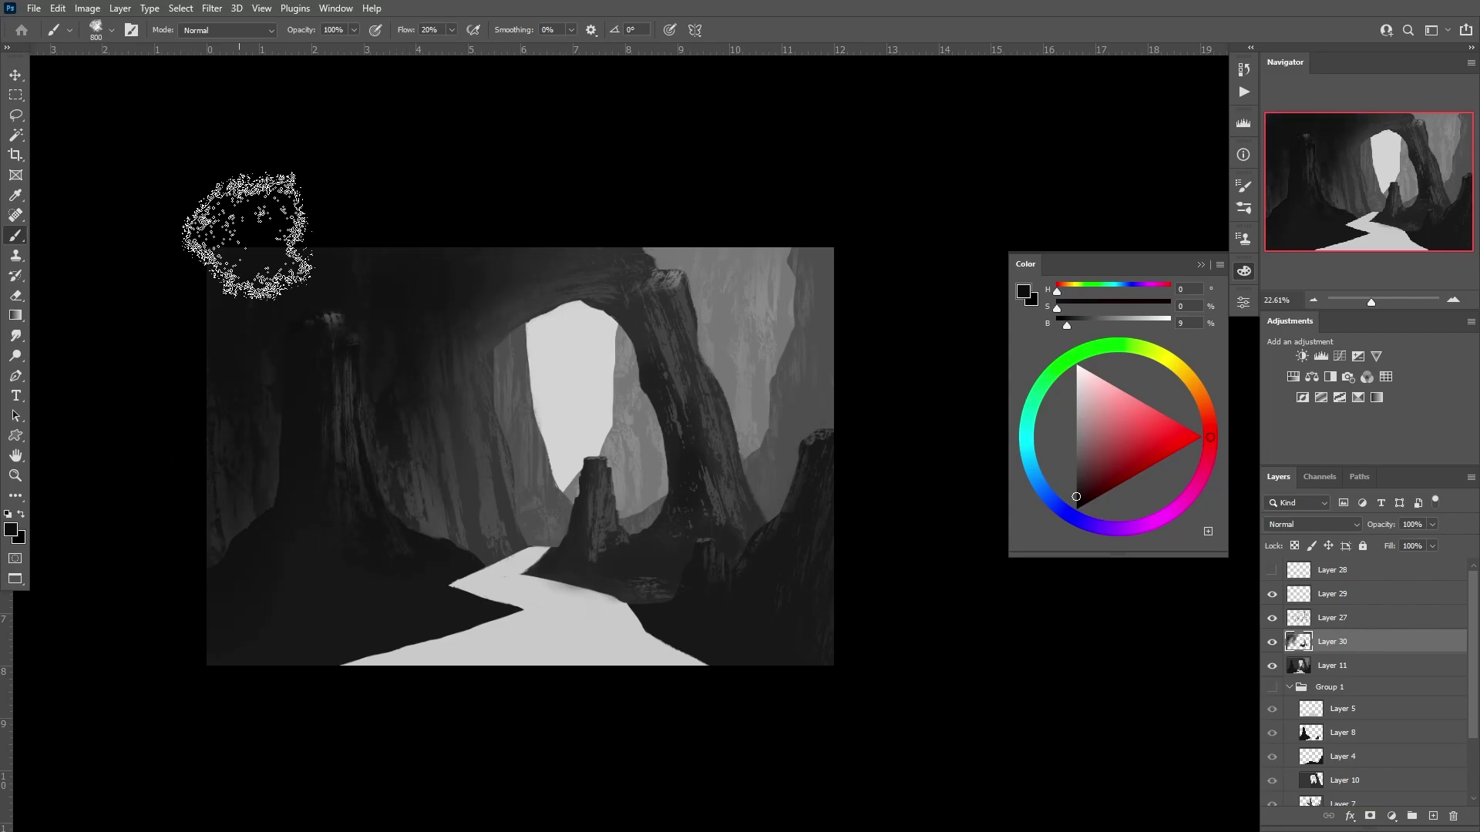
pyautogui.moveTo(501, 324); pyautogui.dragTo(385, 455)
pyautogui.press(']')
pyautogui.press(']')
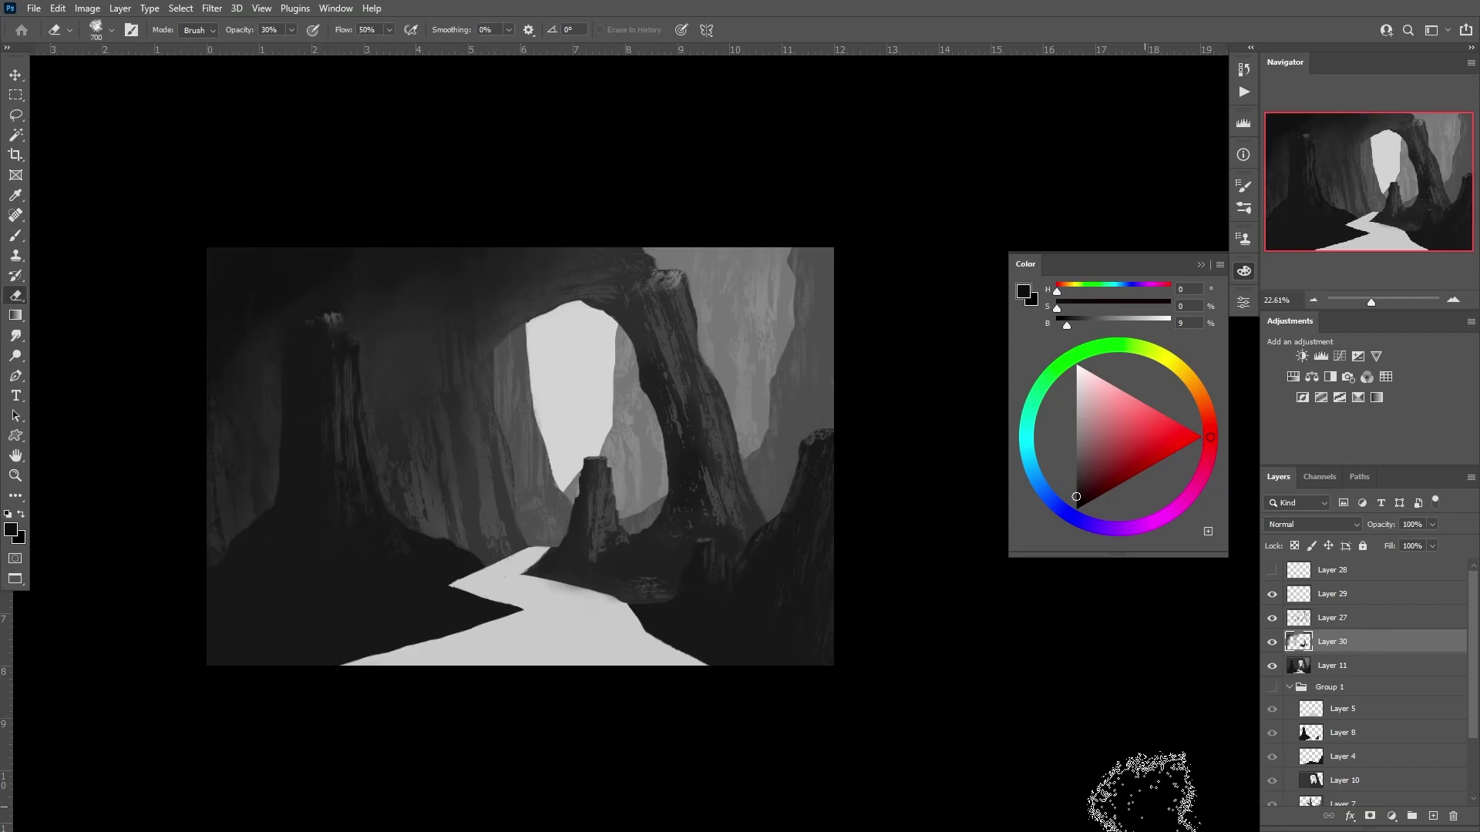
pyautogui.hotkey('ctrl', 'shift', 'd')
# - Darken the path with near-black shadow strokes in varying tones
pyautogui.press('b')
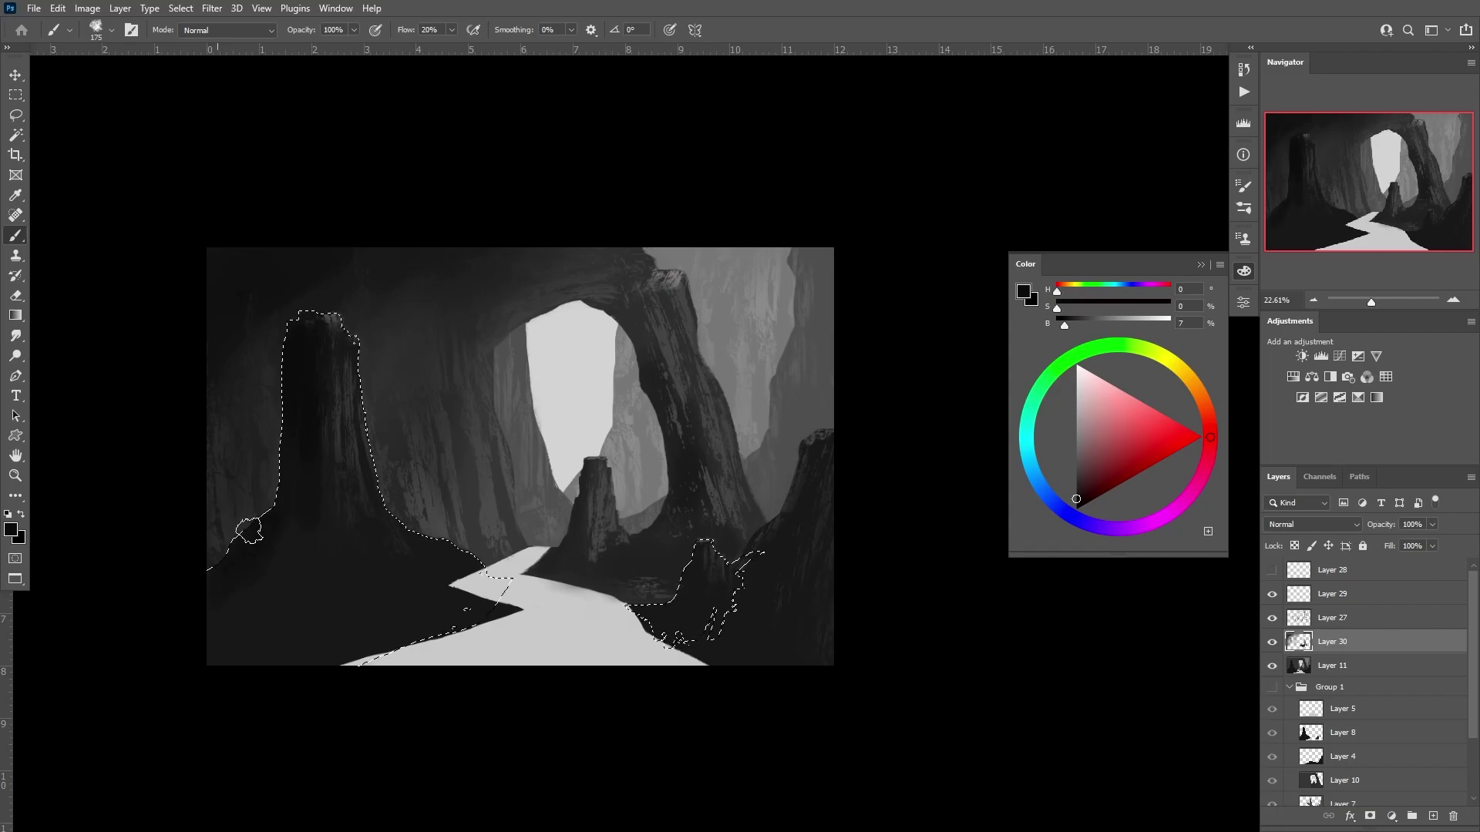
pyautogui.keyDown('alt'); pyautogui.click(378, 605); pyautogui.keyUp('alt')
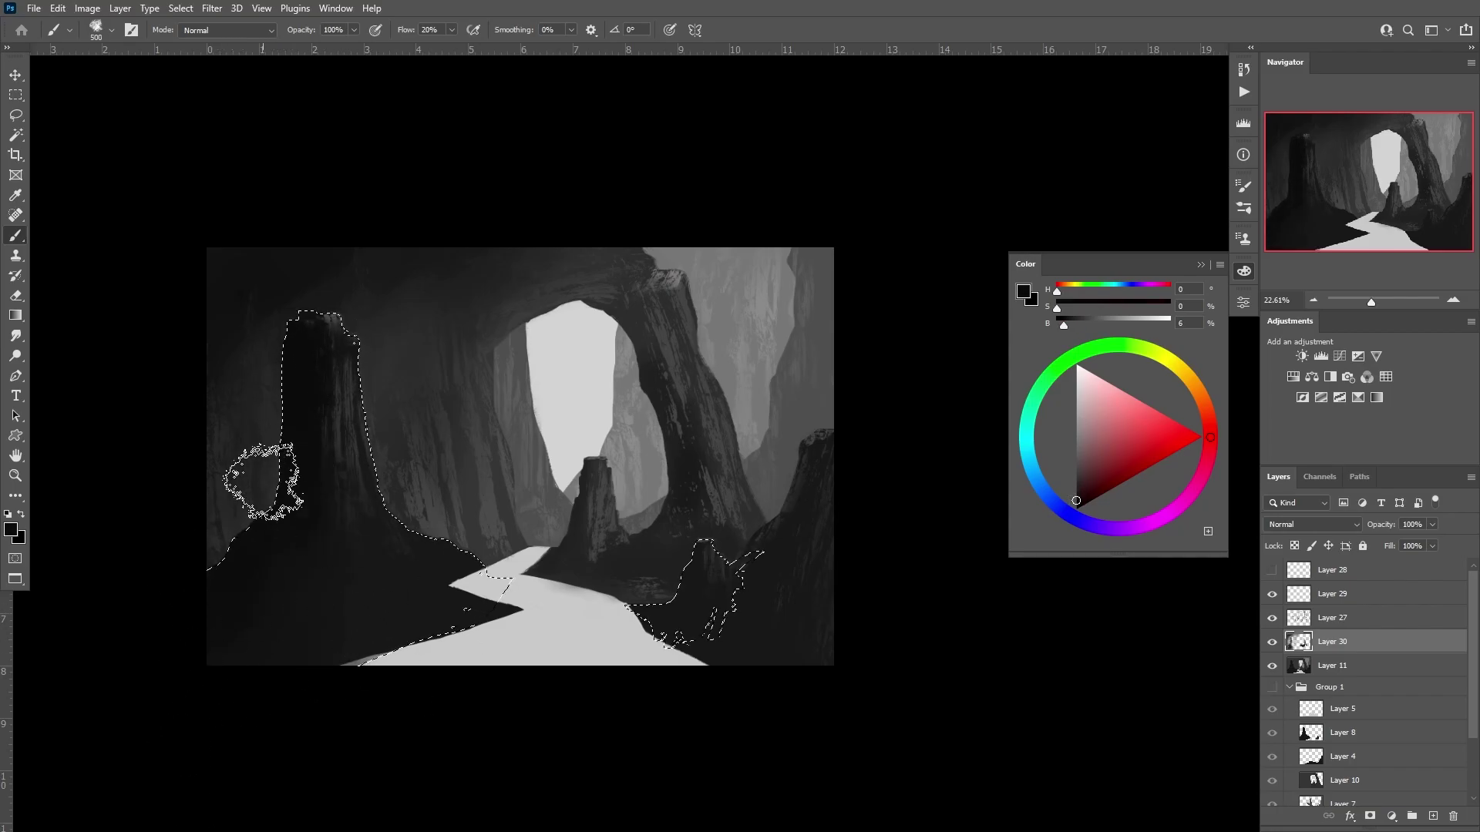
pyautogui.keyDown('alt'); pyautogui.click(264, 478); pyautogui.keyUp('alt')
pyautogui.press('[')
pyautogui.press('[')
pyautogui.press('[')
pyautogui.moveTo(532, 659)
pyautogui.mouseDown()
pyautogui.moveTo(362, 651)
pyautogui.moveTo(679, 639)
pyautogui.moveTo(545, 594)
pyautogui.mouseUp()
pyautogui.press(']')
pyautogui.press(']')
pyautogui.press(']')
pyautogui.keyDown('alt'); pyautogui.click(482, 609); pyautogui.keyUp('alt')
# - Repaint the winding path with greys sampled from light path, mid grey and dark ground tones
pyautogui.press('e')
pyautogui.hotkey('ctrl', 'd')
pyautogui.press('b')
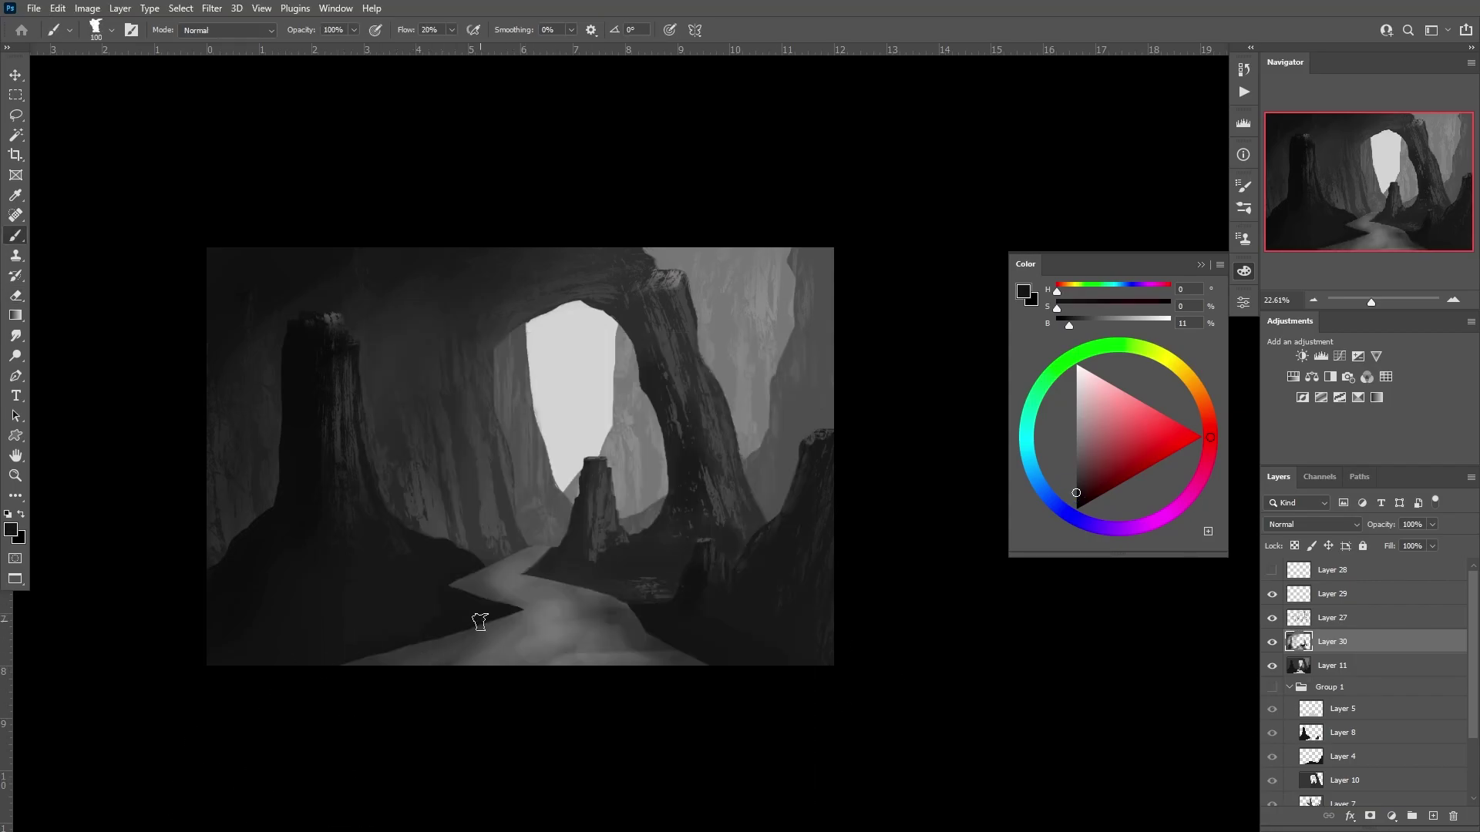
pyautogui.keyDown('alt'); pyautogui.click(523, 615); pyautogui.keyUp('alt')
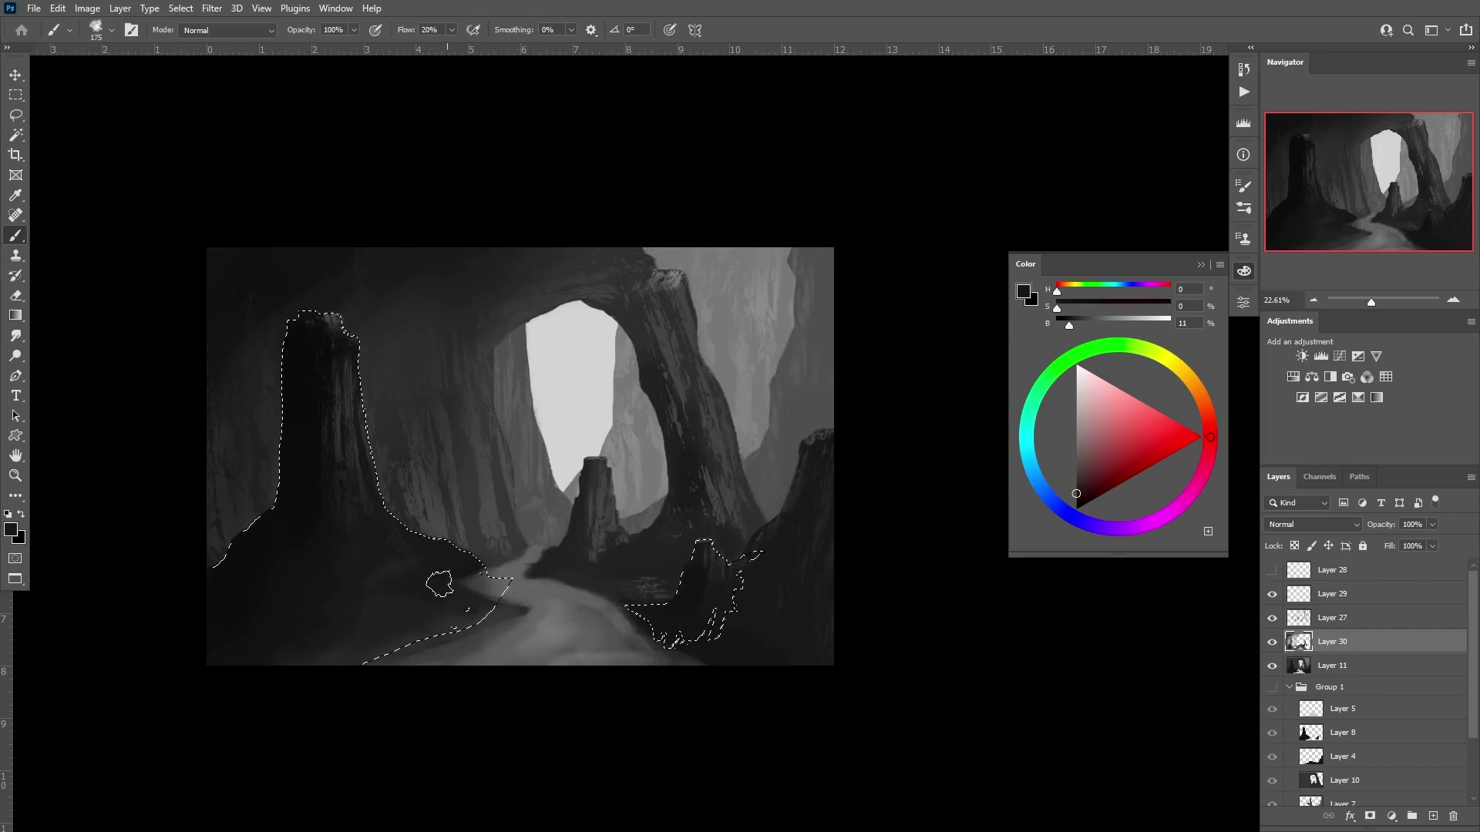
pyautogui.keyDown('alt'); pyautogui.click(368, 605); pyautogui.keyUp('alt')
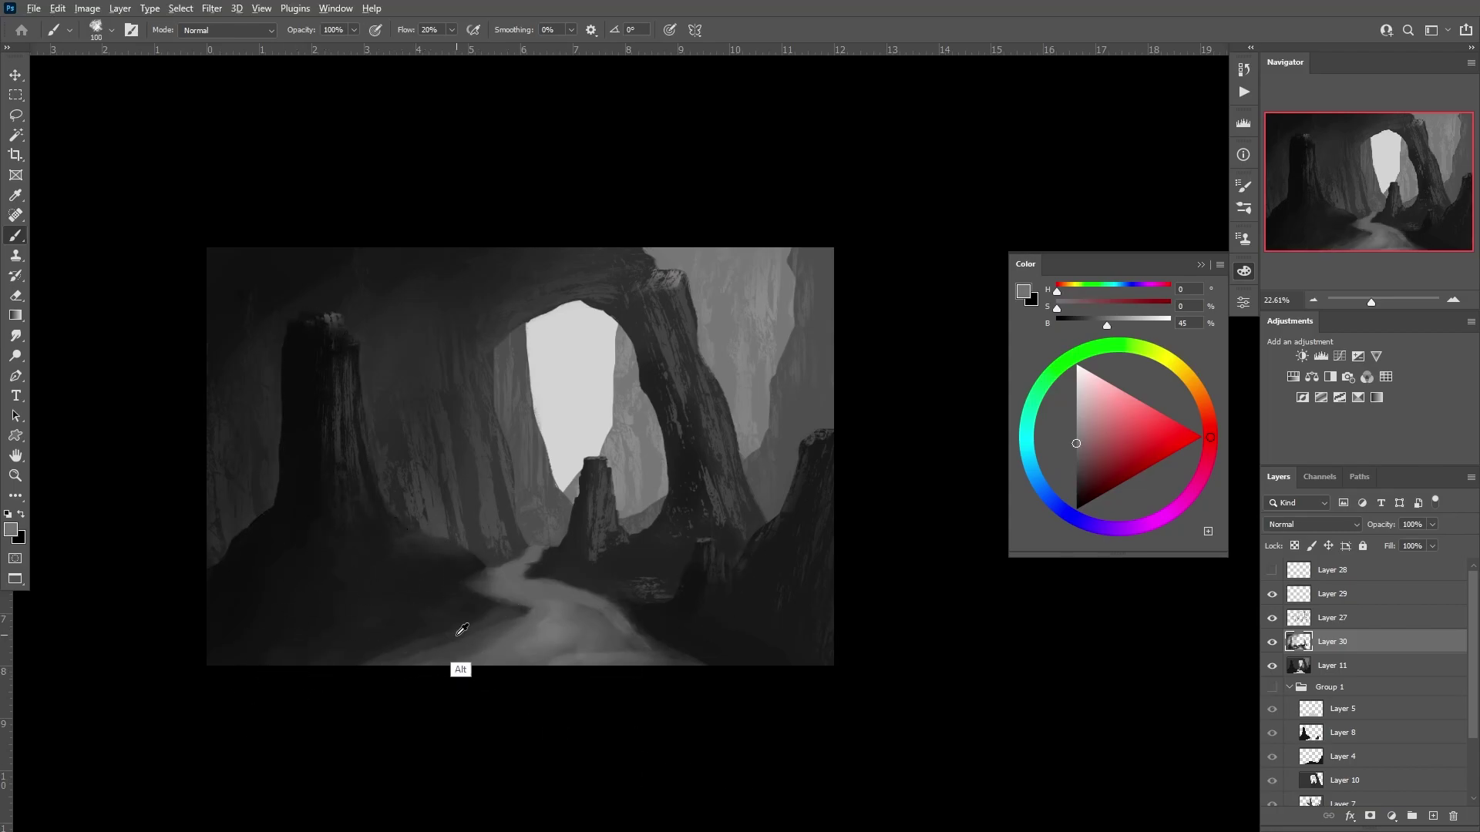
pyautogui.keyDown('alt'); pyautogui.click(388, 620); pyautogui.keyUp('alt')
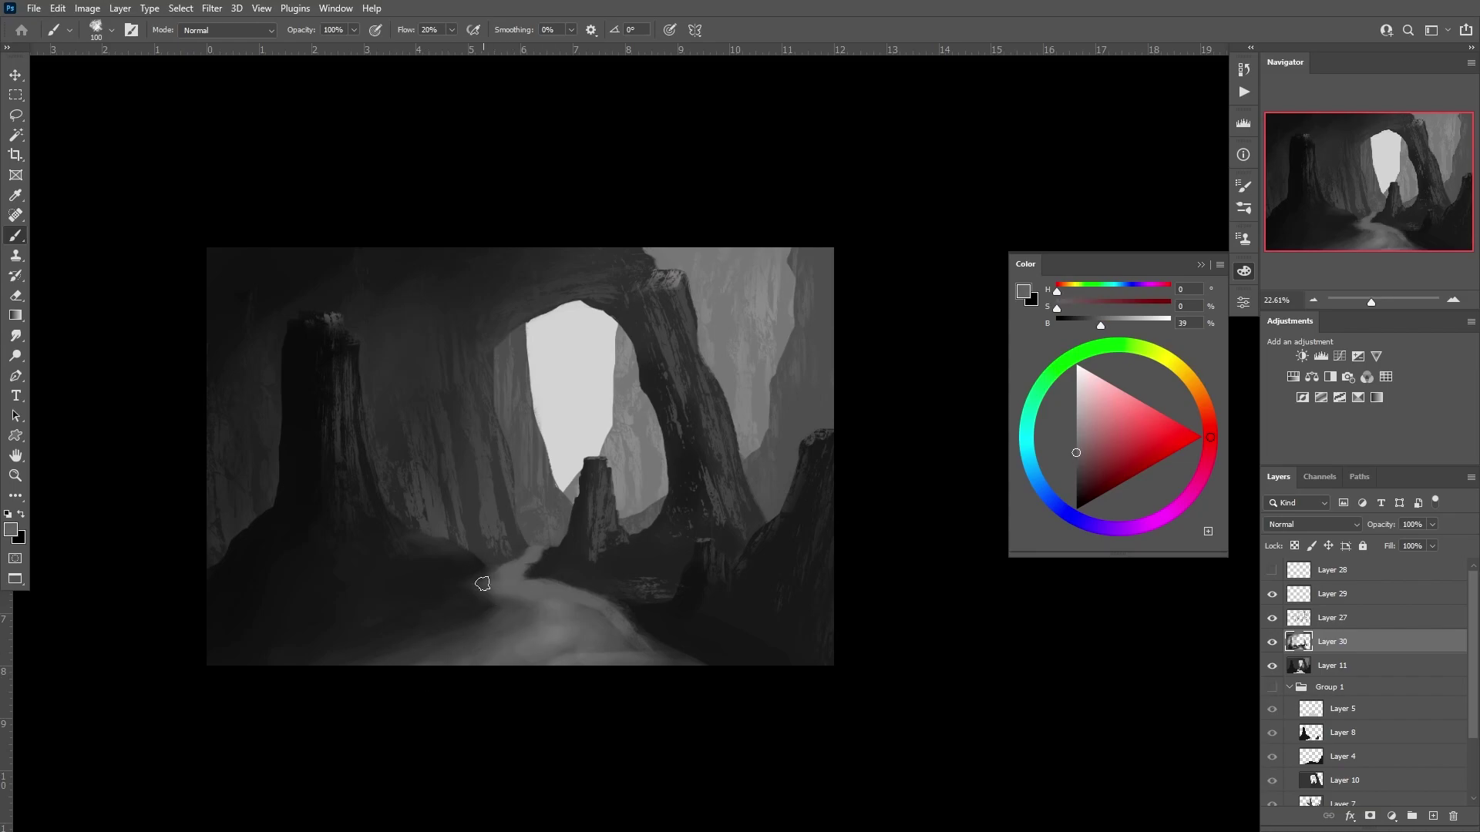
pyautogui.keyDown('alt'); pyautogui.click(605, 567); pyautogui.keyUp('alt')
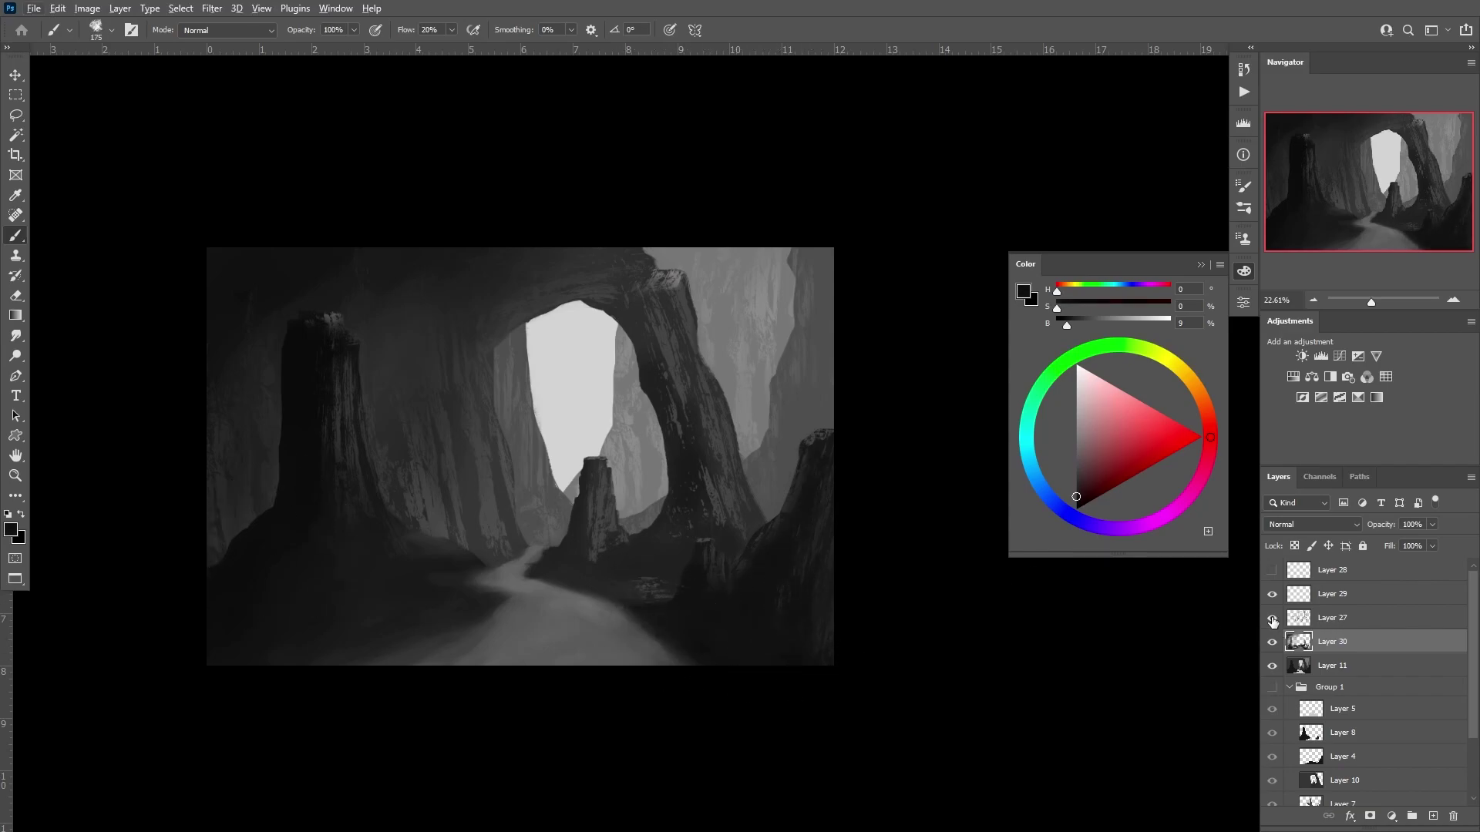
# - Make Layer 27 the working layer and switch to the eraser
pyautogui.click(1302, 617)
pyautogui.scroll(-2, 1303, 609)
pyautogui.press('e')
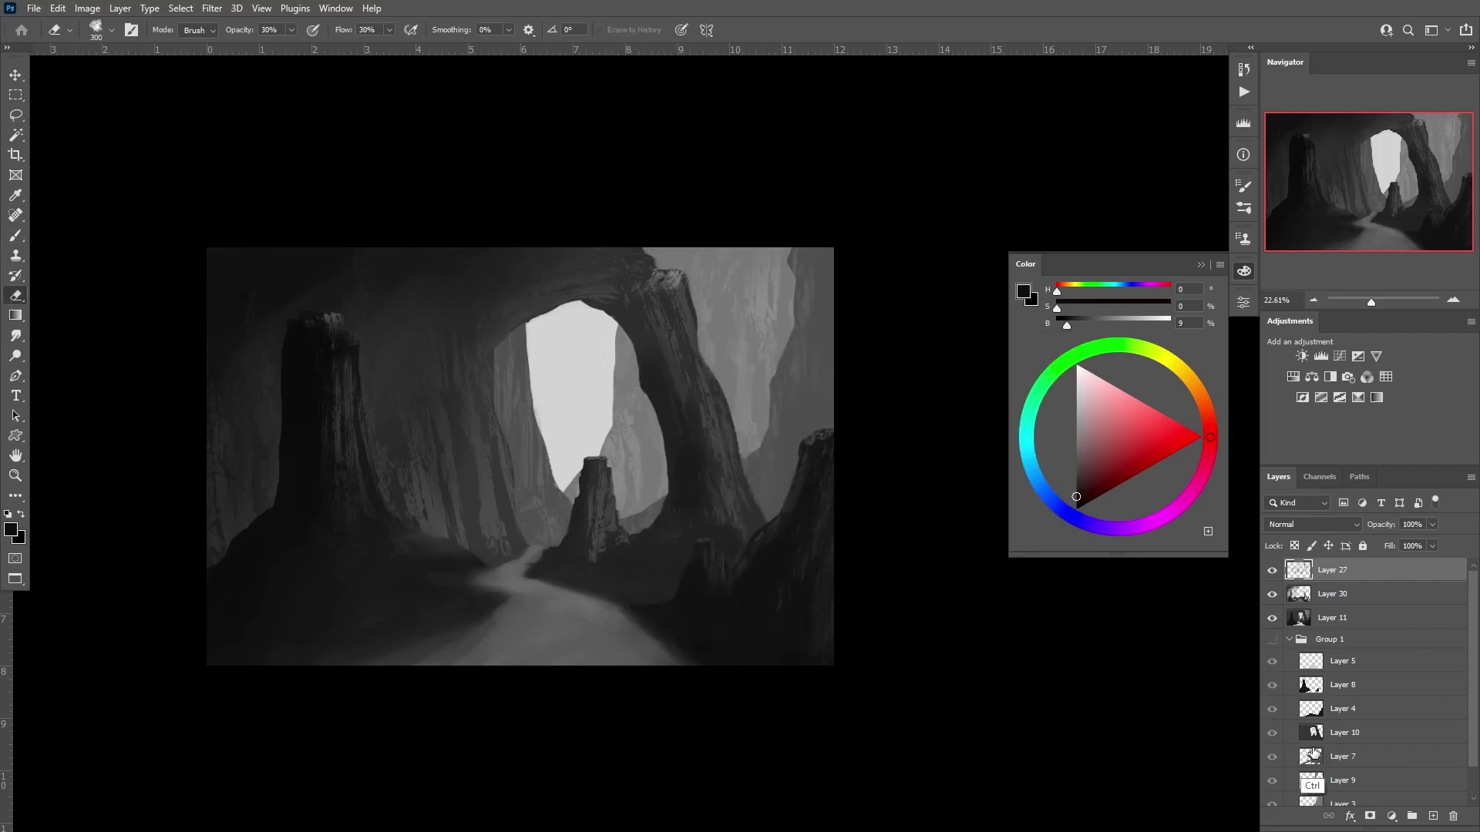
# - Load Layer 30's paint and the pillar and rock outlines as selections, and pick a dark shadow tone
pyautogui.keyDown('ctrl'); pyautogui.click(1299, 594); pyautogui.keyUp('ctrl')
pyautogui.press('b')
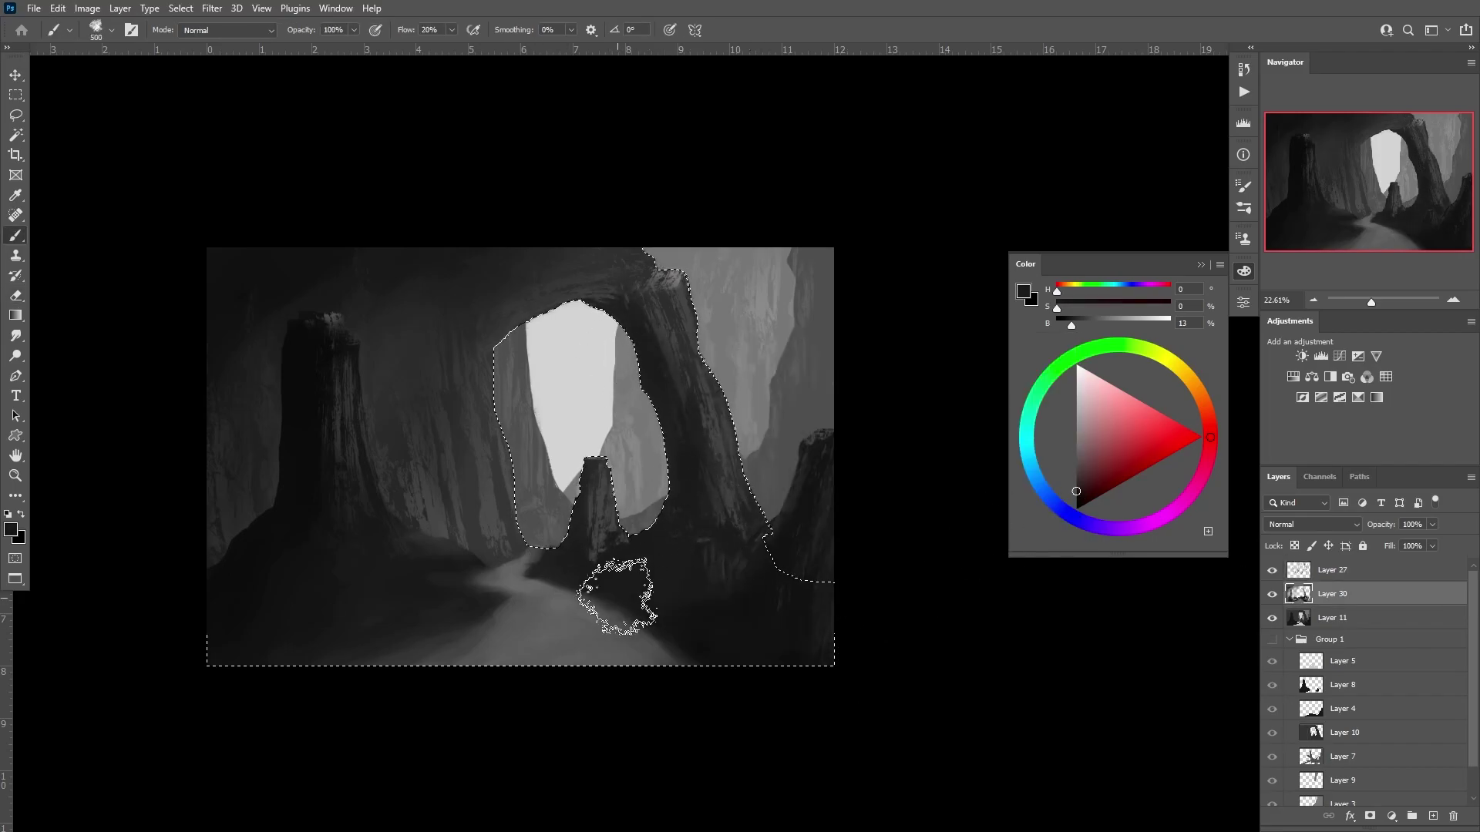
pyautogui.keyDown('alt'); pyautogui.click(569, 548); pyautogui.keyUp('alt')
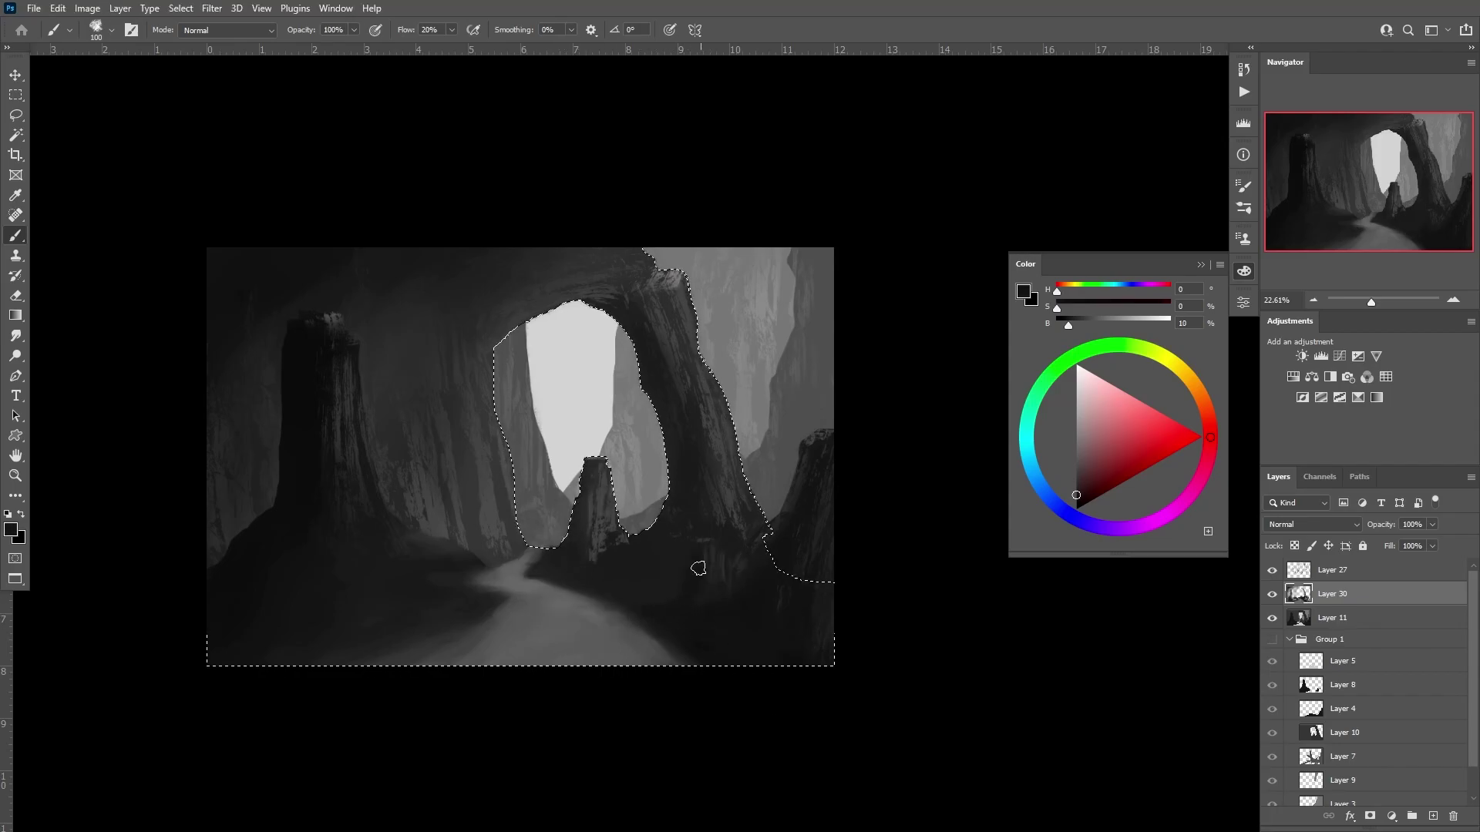
pyautogui.keyDown('ctrl'); pyautogui.click(1310, 685); pyautogui.keyUp('ctrl')
pyautogui.keyDown('alt'); pyautogui.click(248, 486); pyautogui.keyUp('alt')
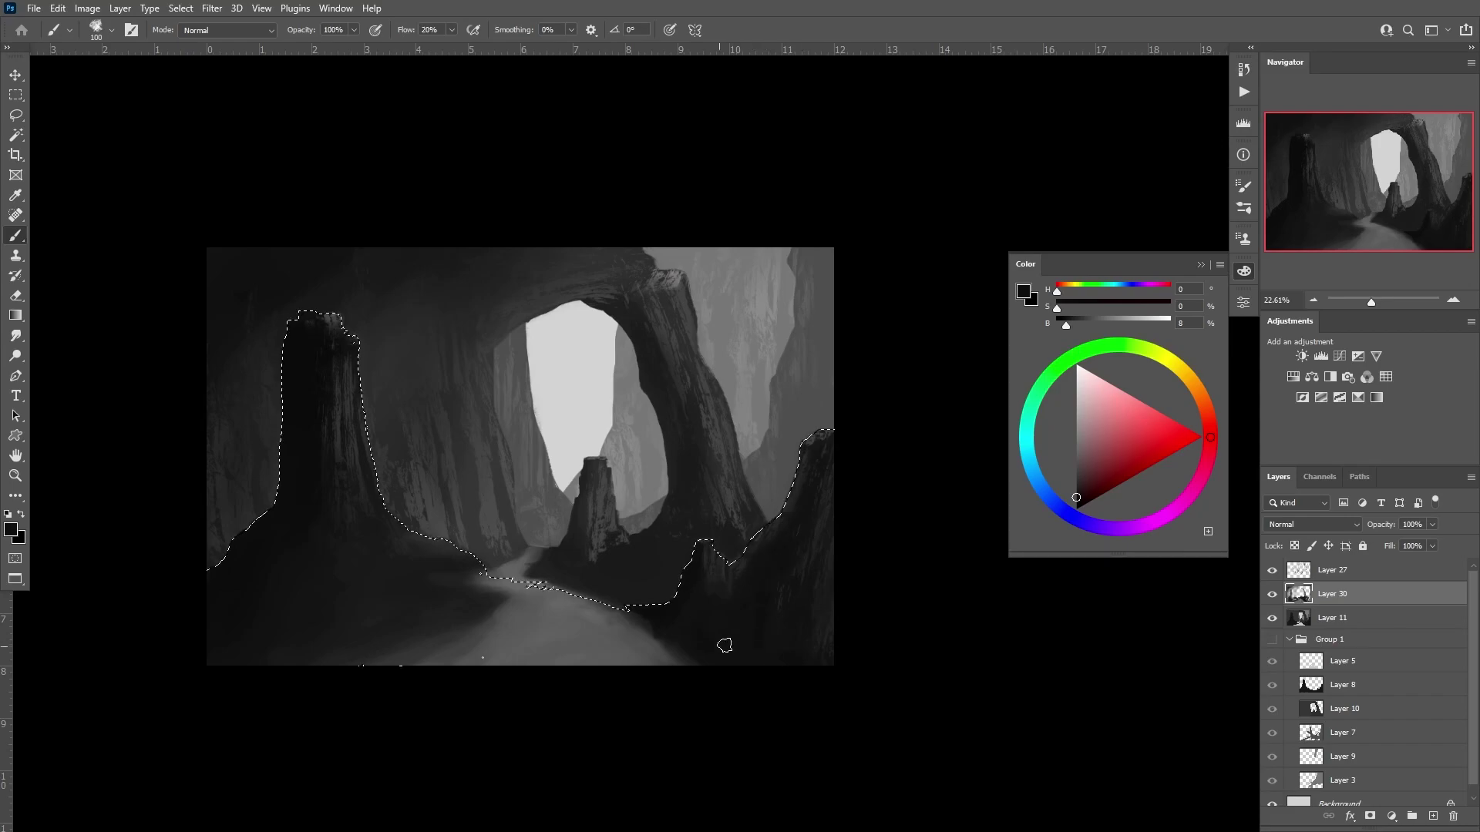
pyautogui.keyDown('alt'); pyautogui.click(677, 562); pyautogui.keyUp('alt')
# - Shade the rocks and path with a resized brush, sampling dark rock and lighter path tones
pyautogui.press(']')
pyautogui.press(']')
pyautogui.press(']')
pyautogui.hotkey('ctrl', 'd')
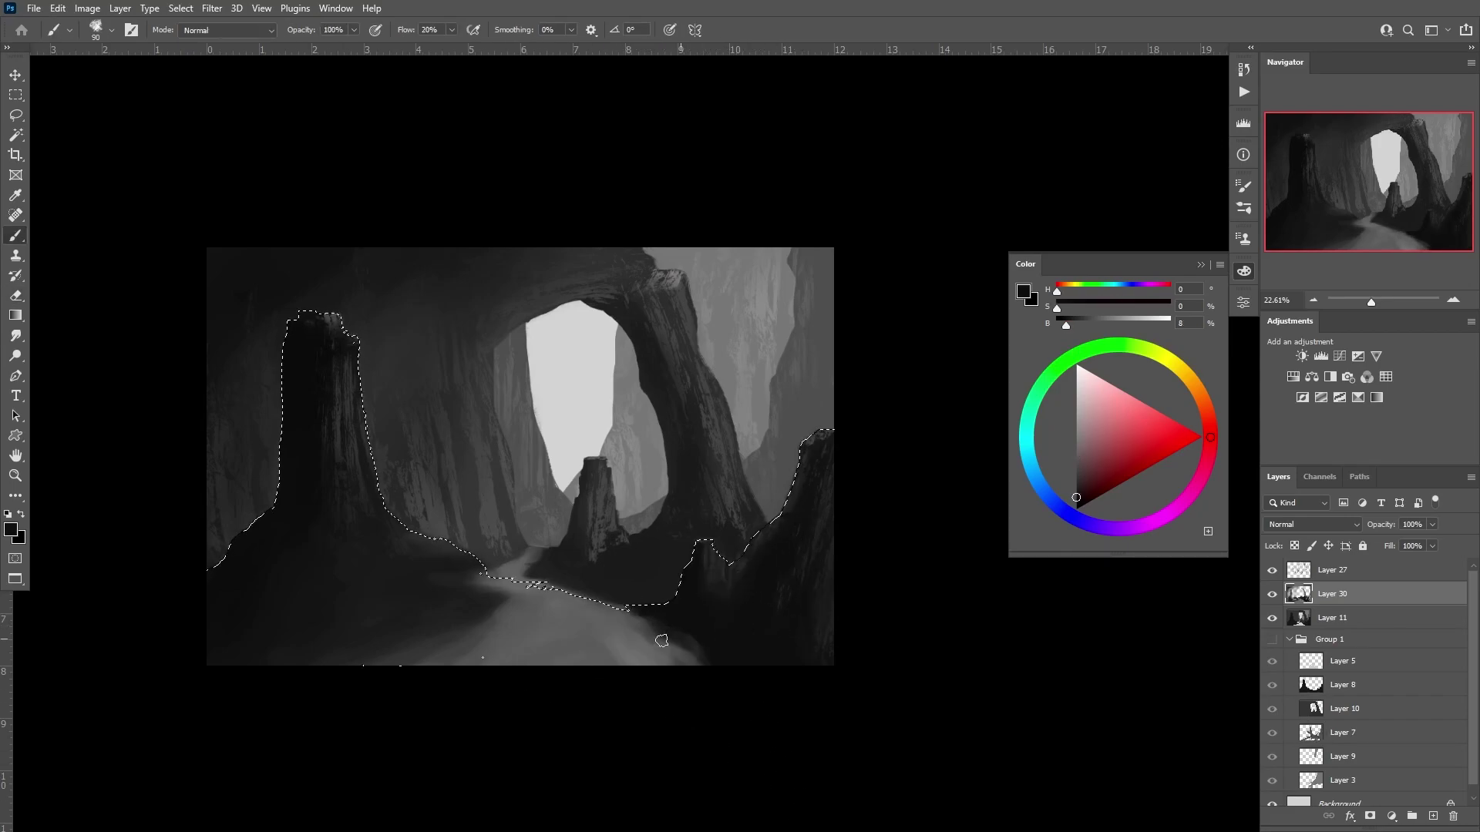
pyautogui.keyDown('alt'); pyautogui.click(686, 647); pyautogui.keyUp('alt')
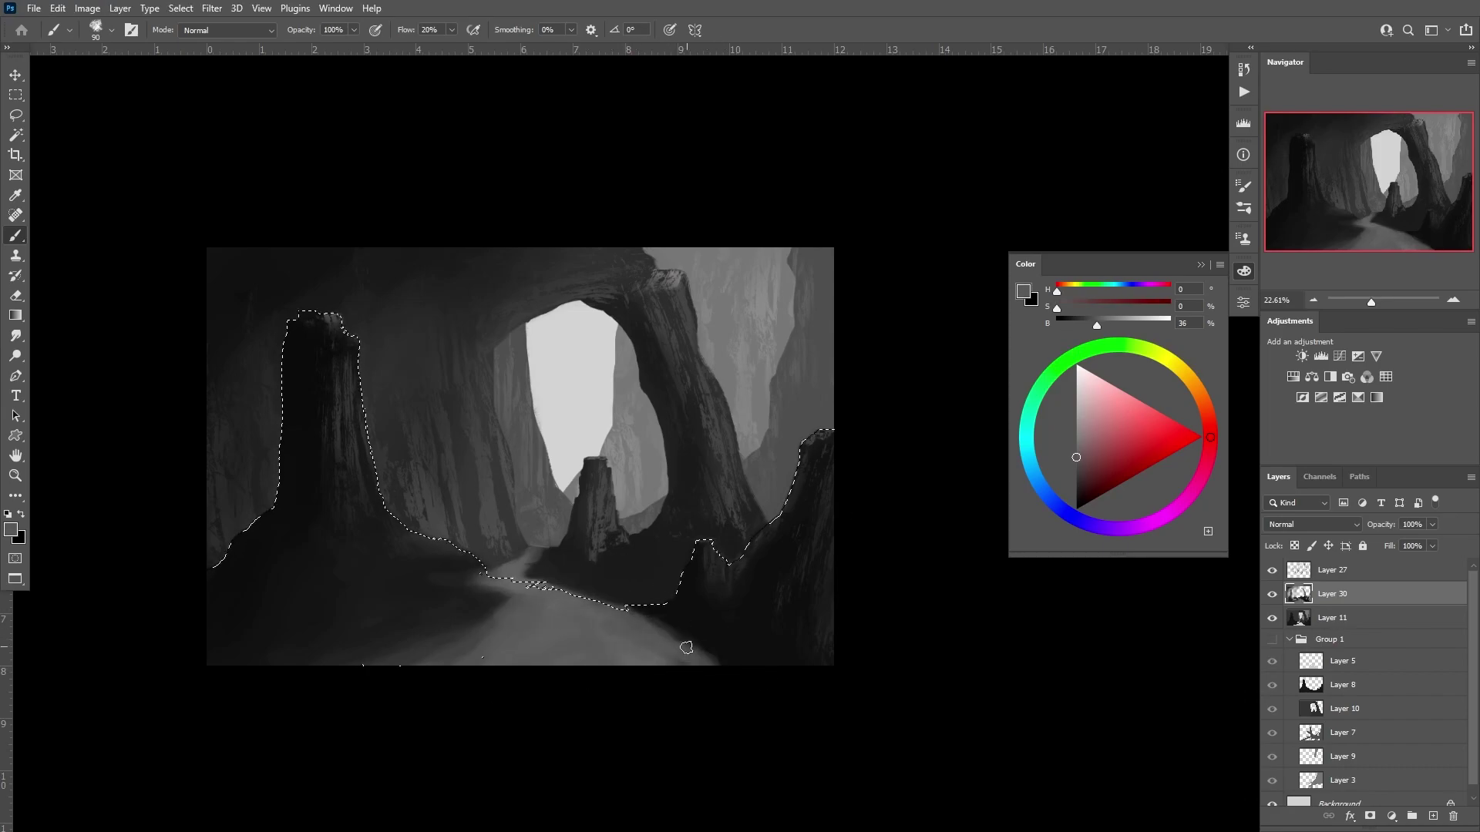
pyautogui.press('[')
pyautogui.press('[')
pyautogui.press('[')
pyautogui.keyDown('alt'); pyautogui.click(702, 639); pyautogui.keyUp('alt')
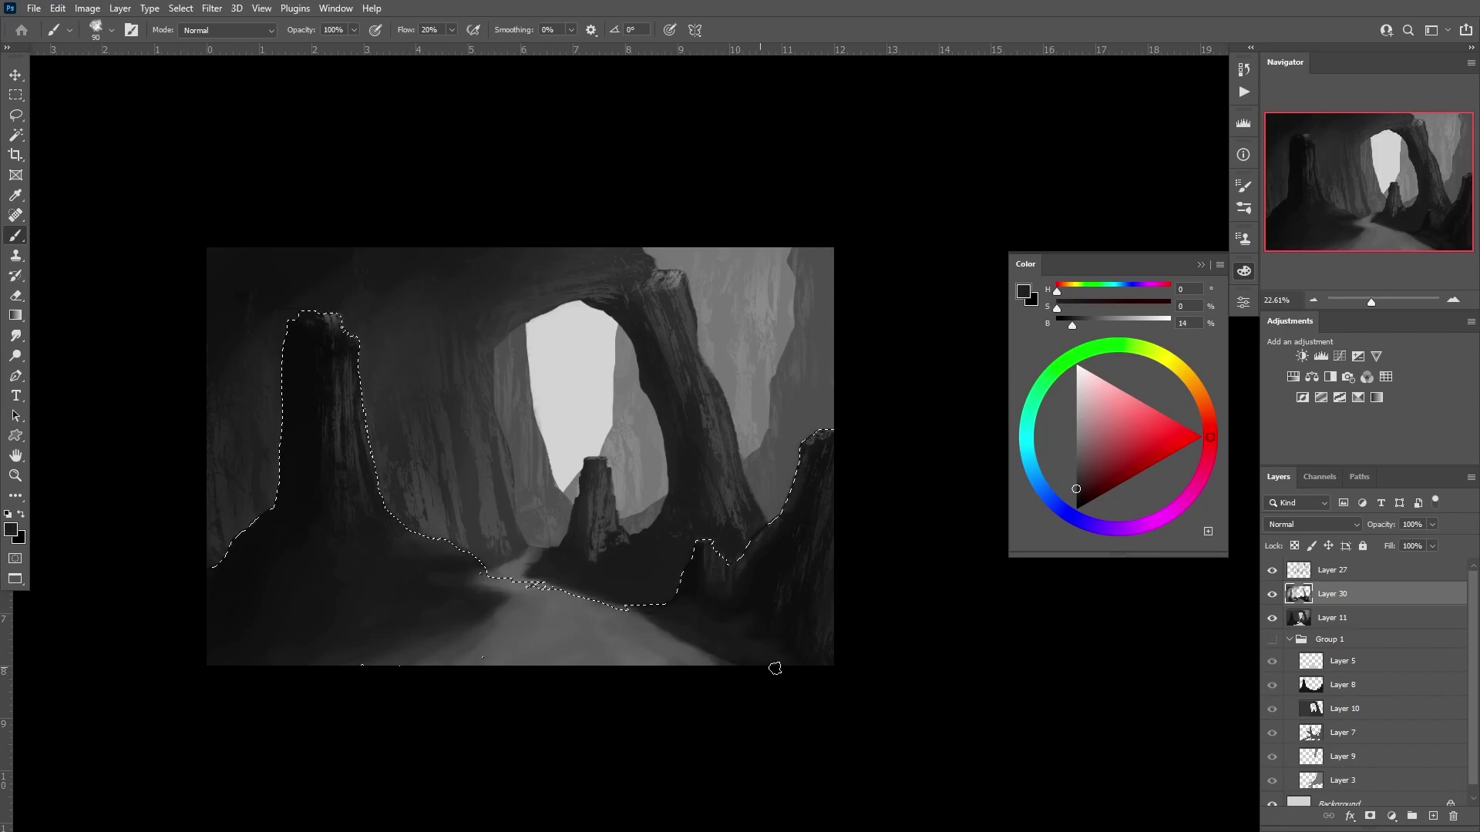
pyautogui.keyDown('alt'); pyautogui.click(681, 610); pyautogui.keyUp('alt')
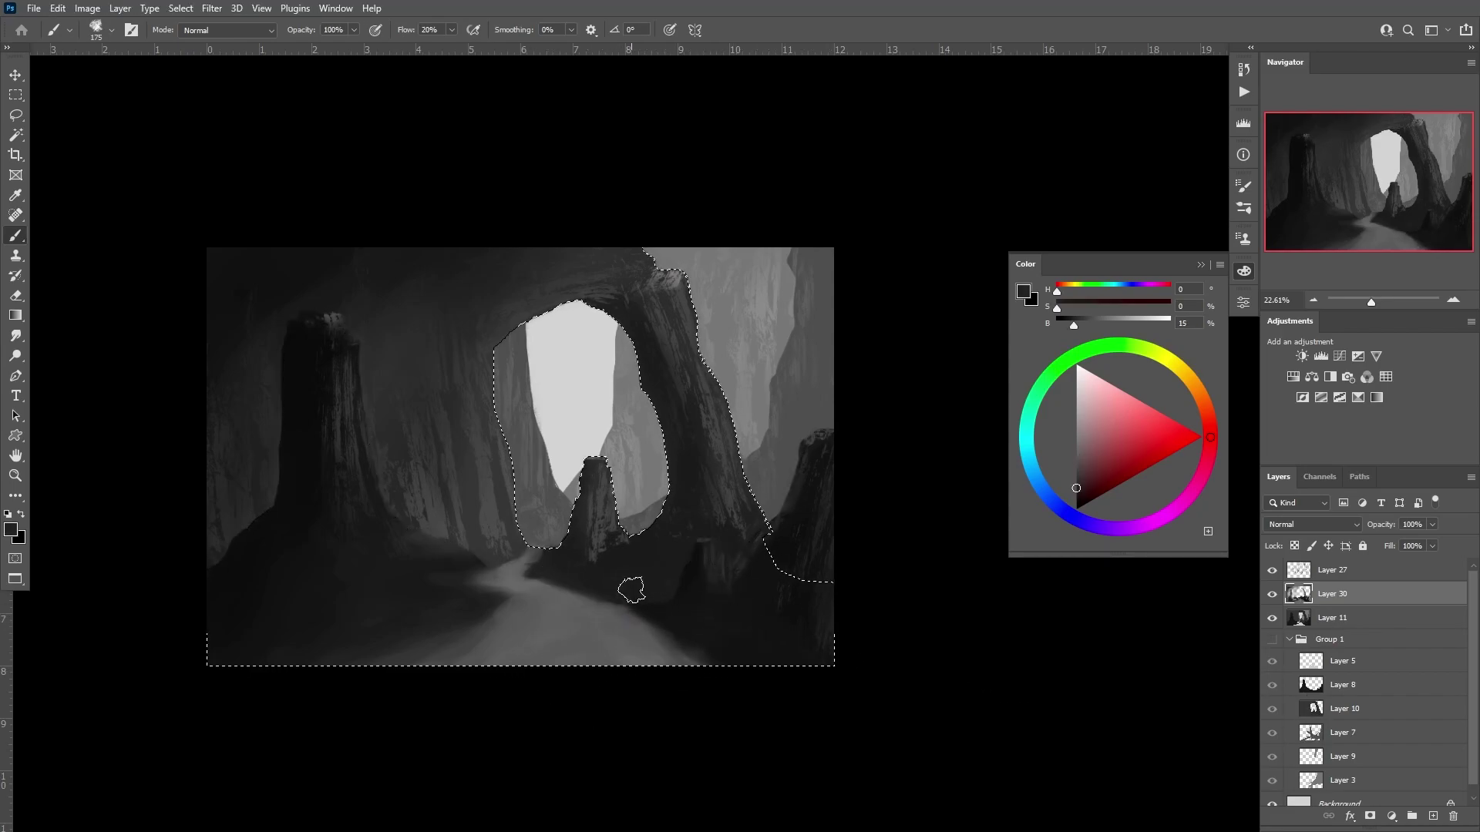
# - Erase on Layer 27 at 50% strength over the road below the arch, then return to Layer 30
pyautogui.keyDown('ctrl'); pyautogui.click(638, 600); pyautogui.keyUp('ctrl')
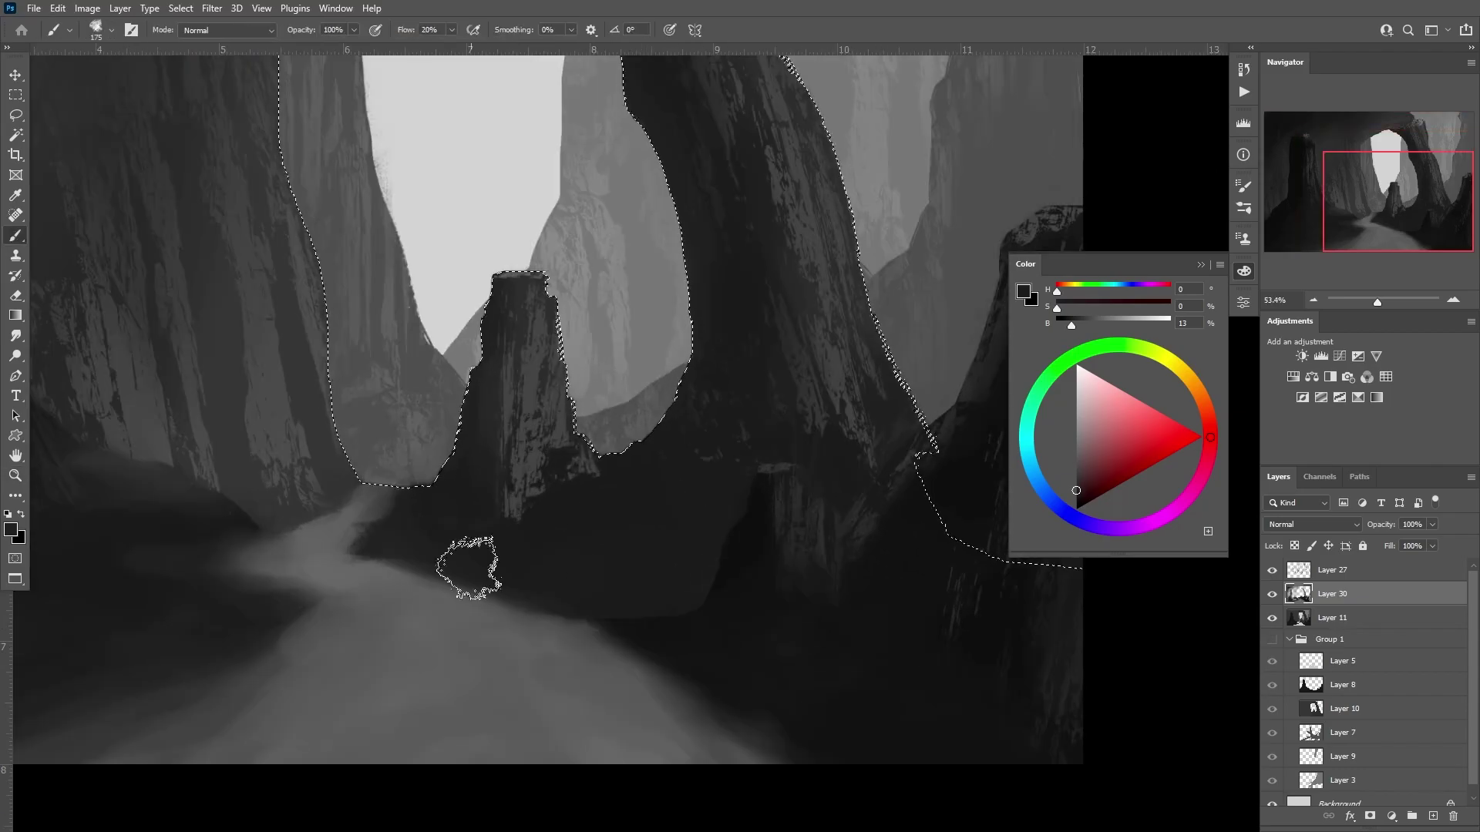
pyautogui.hotkey('alt', ']')
pyautogui.press('e')
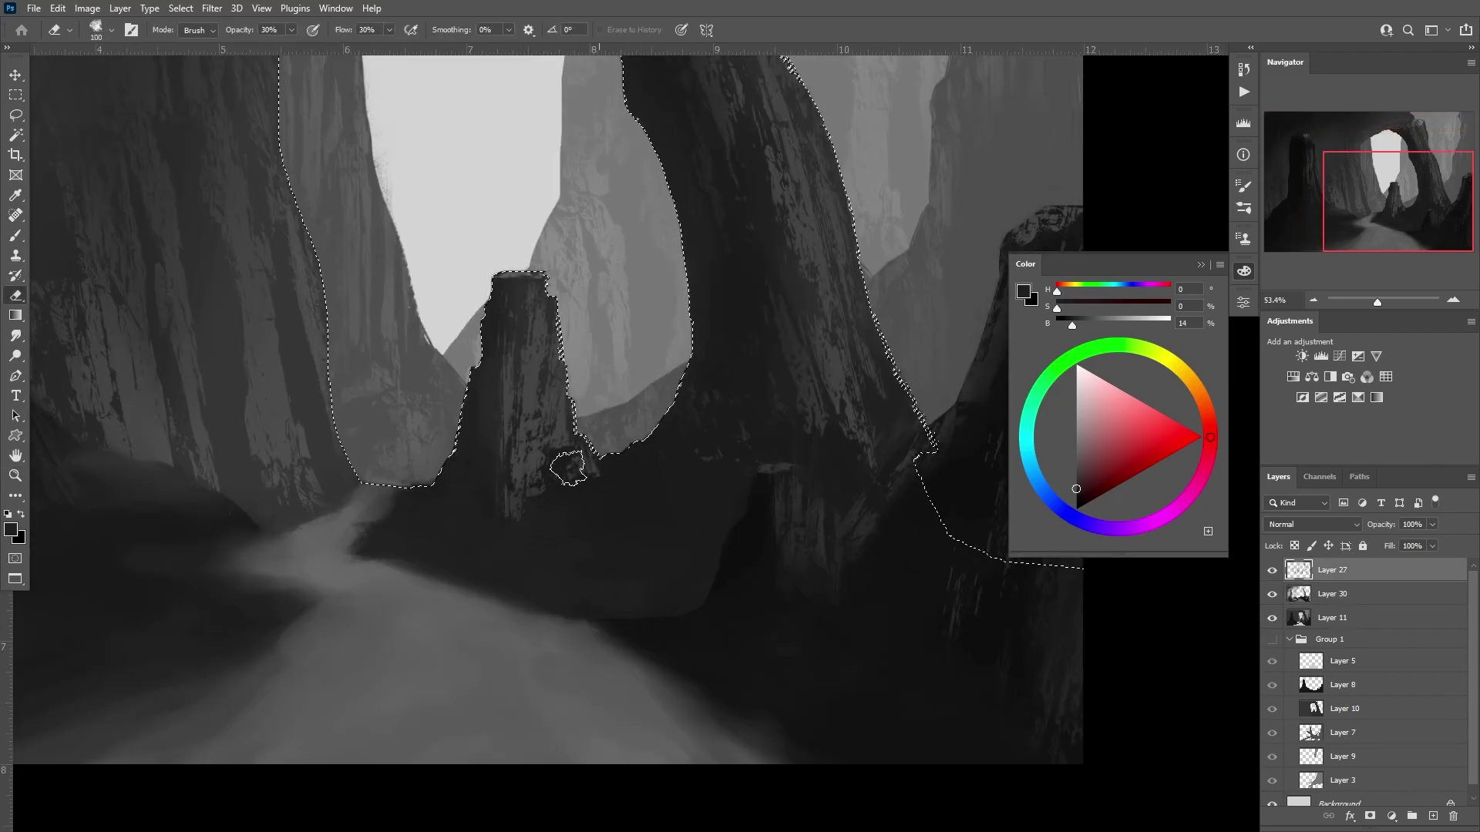
pyautogui.press('5')
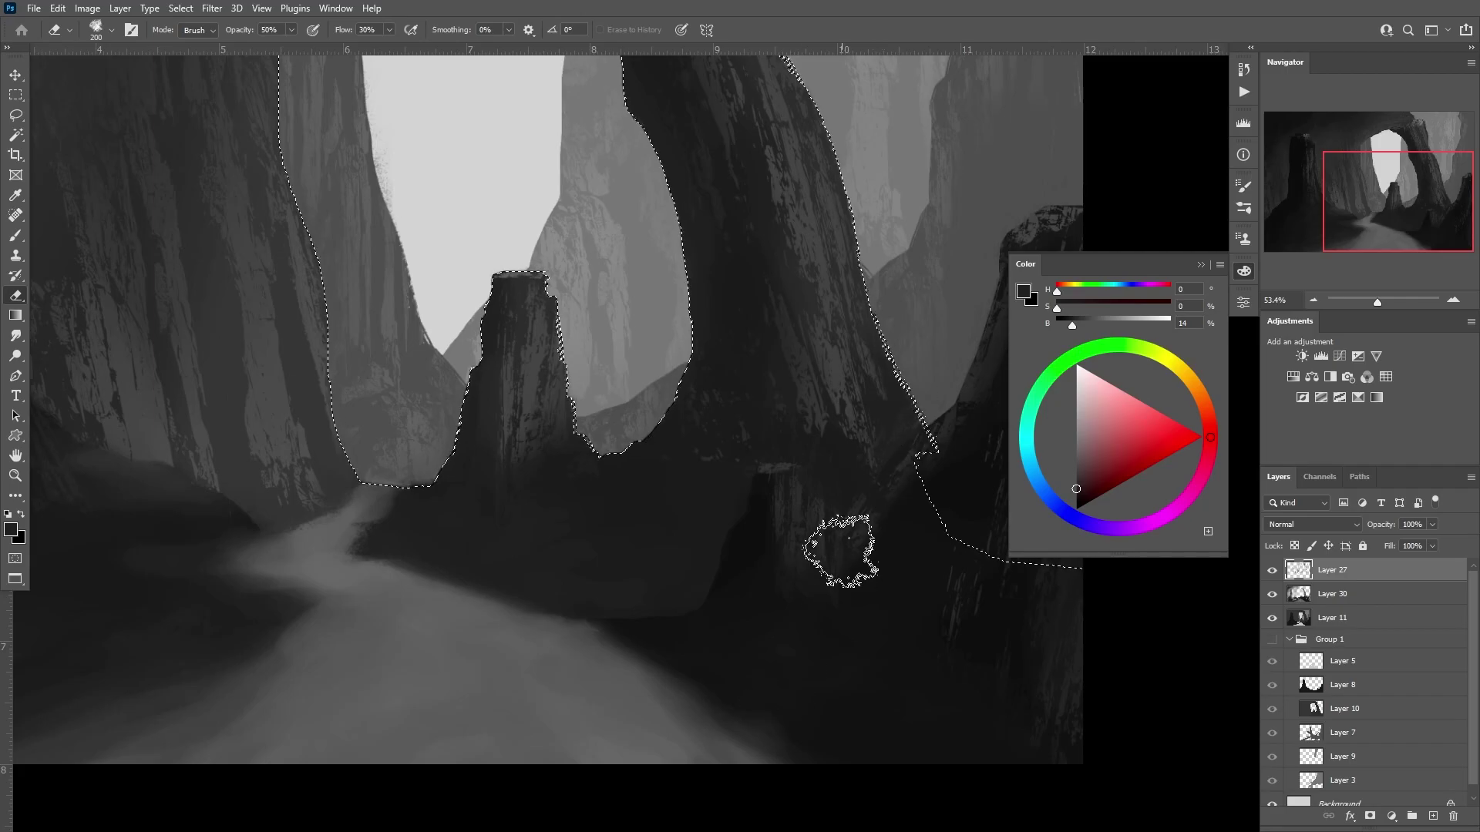
pyautogui.press('b')
pyautogui.hotkey('alt', '[')
pyautogui.hotkey('ctrl', 'd')
# - Sample a dark rock tone and alternate erasing and painting within the reloaded rock selection
pyautogui.keyDown('alt'); pyautogui.click(566, 507); pyautogui.keyUp('alt')
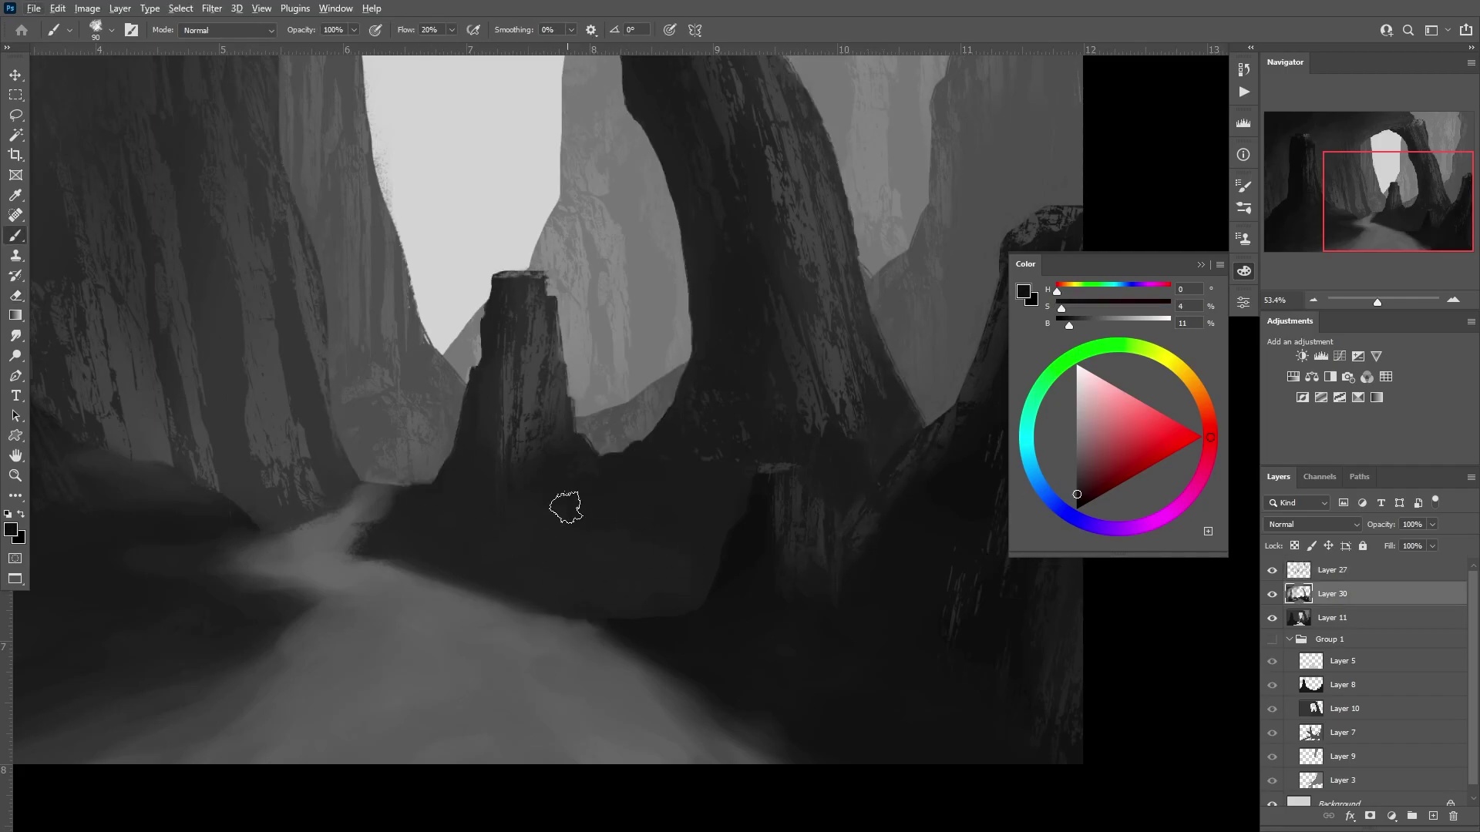
pyautogui.hotkey('ctrl', 'shift', 'd')
pyautogui.press('e')
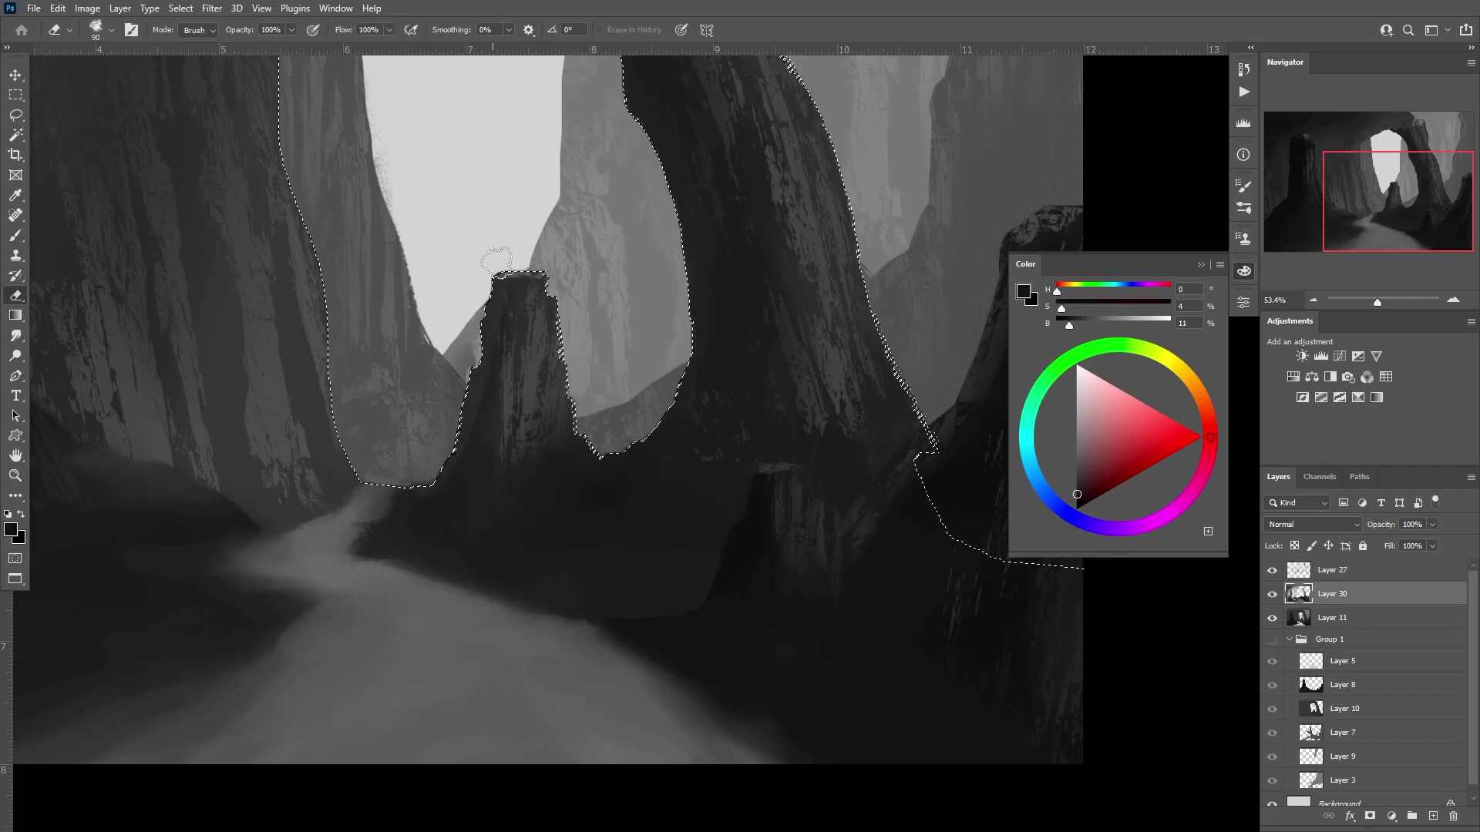
pyautogui.press('b')
pyautogui.scroll(-5, 506, 660)
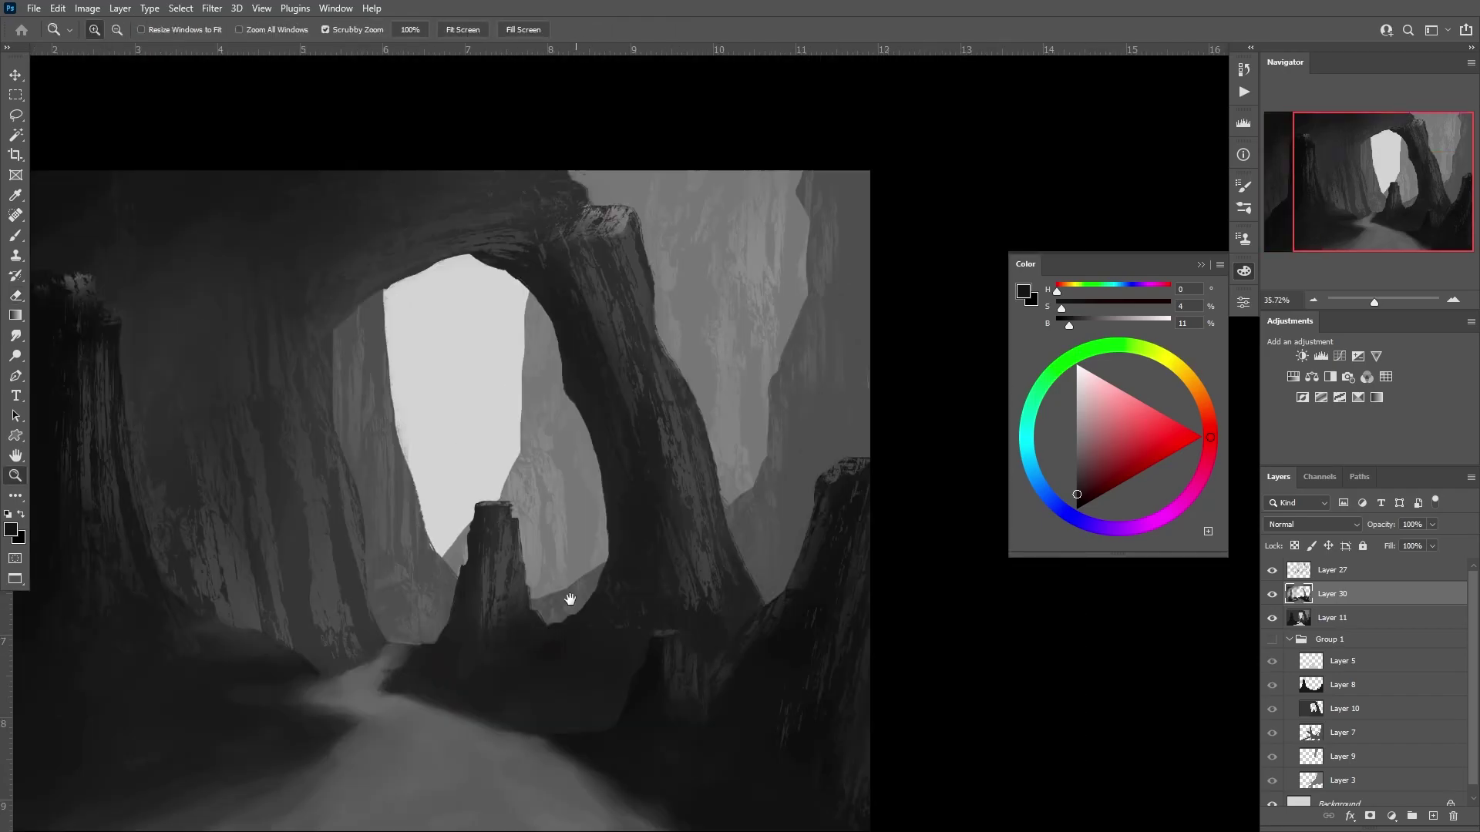
pyautogui.scroll(3, 568, 604)
# - Sample a darker rock tone, enlarge the brush to 600, and select the left pillar and terrain
pyautogui.keyDown('alt'); pyautogui.click(600, 700); pyautogui.keyUp('alt')
pyautogui.press(']')
pyautogui.press(']')
pyautogui.press(']')
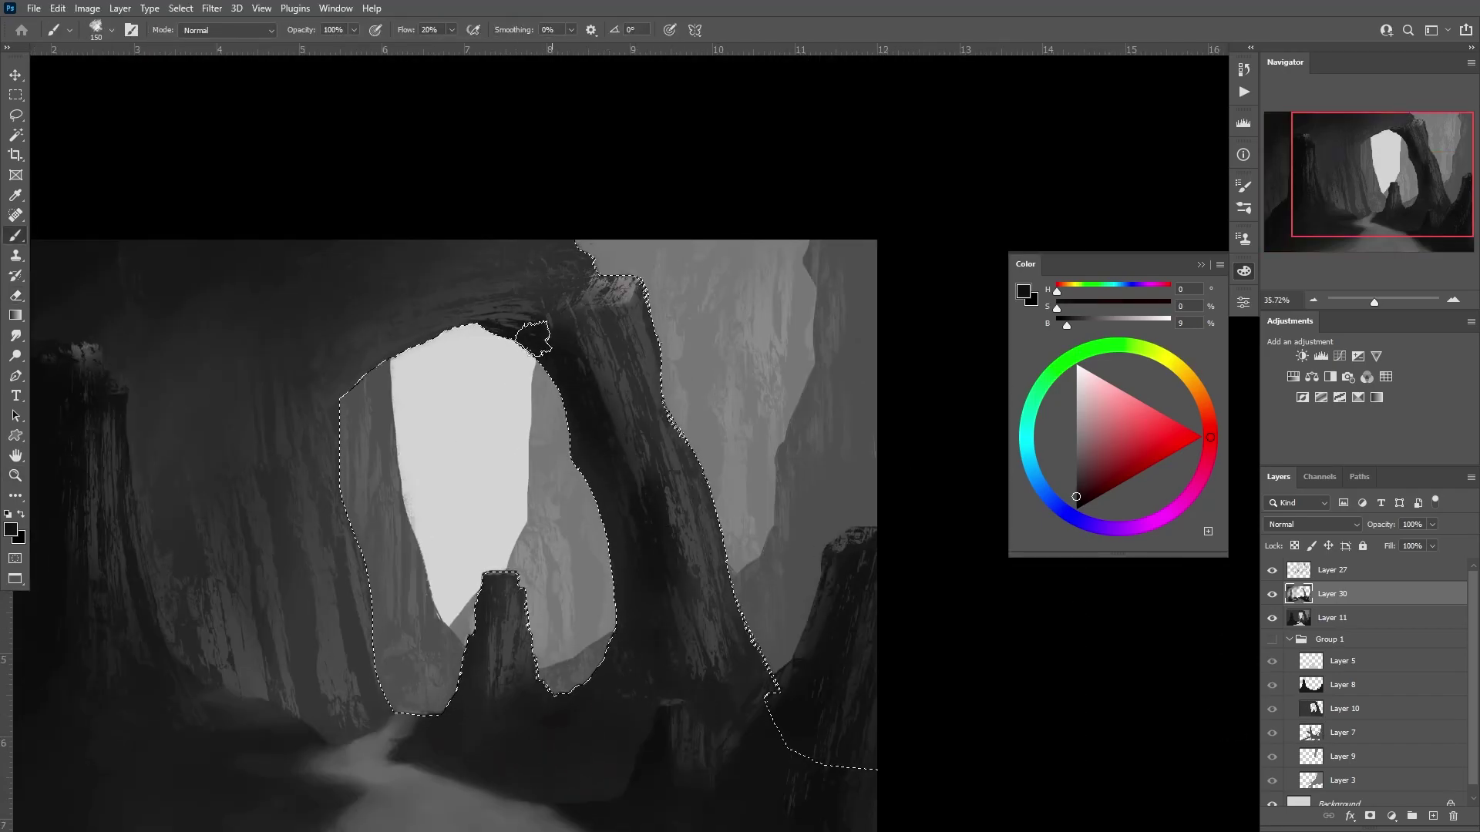
pyautogui.scroll(-2, 362, 339)
pyautogui.press(']')
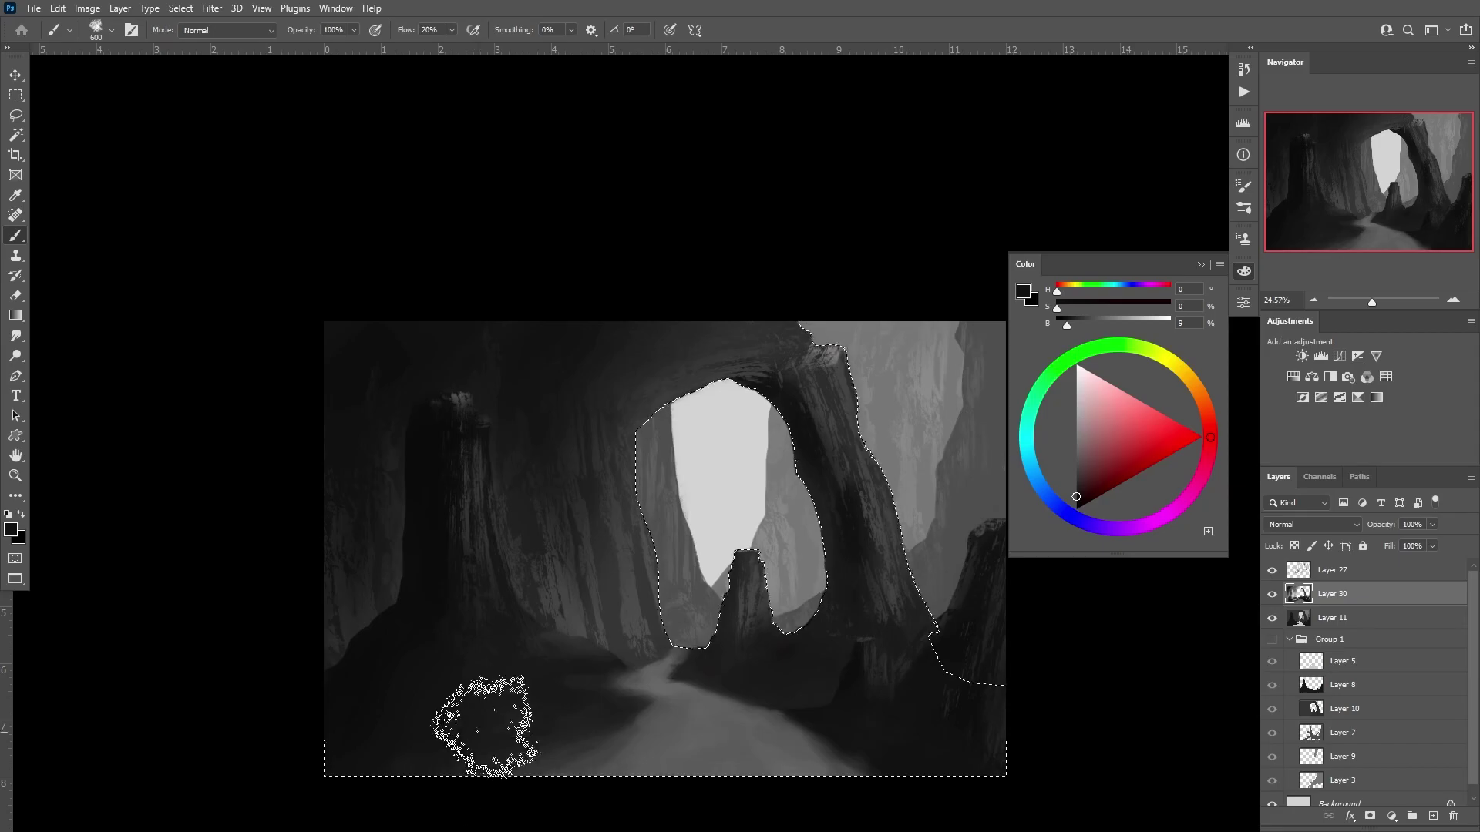
pyautogui.keyDown('ctrl'); pyautogui.click(1326, 665); pyautogui.keyUp('ctrl')
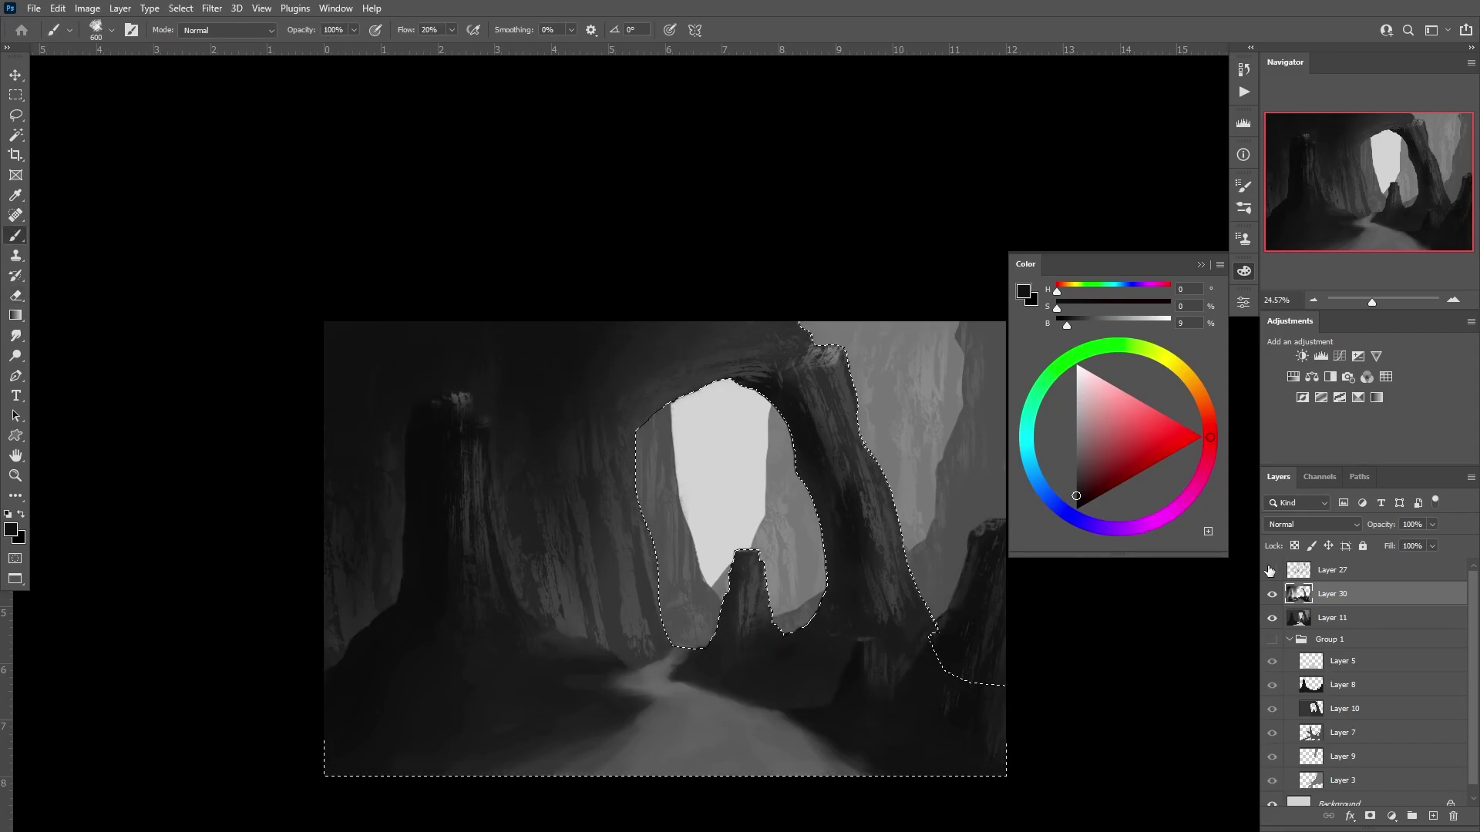
# - Erase on Layer 27 without a selection, then resume painting on Layer 30
pyautogui.click(1333, 570)
pyautogui.hotkey('ctrl', 'd')
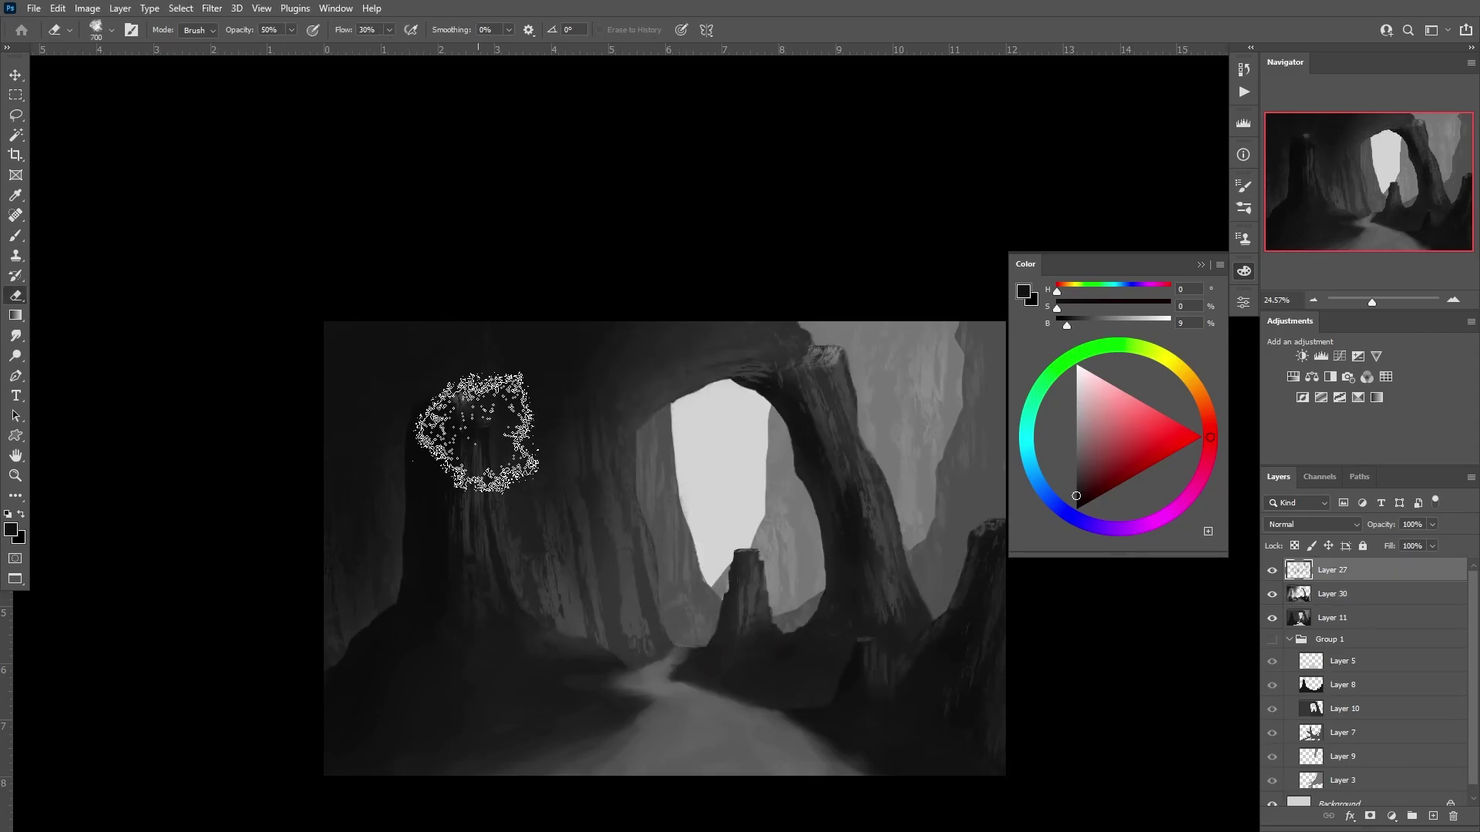
pyautogui.press('e')
pyautogui.click(1310, 594)
pyautogui.press('b')
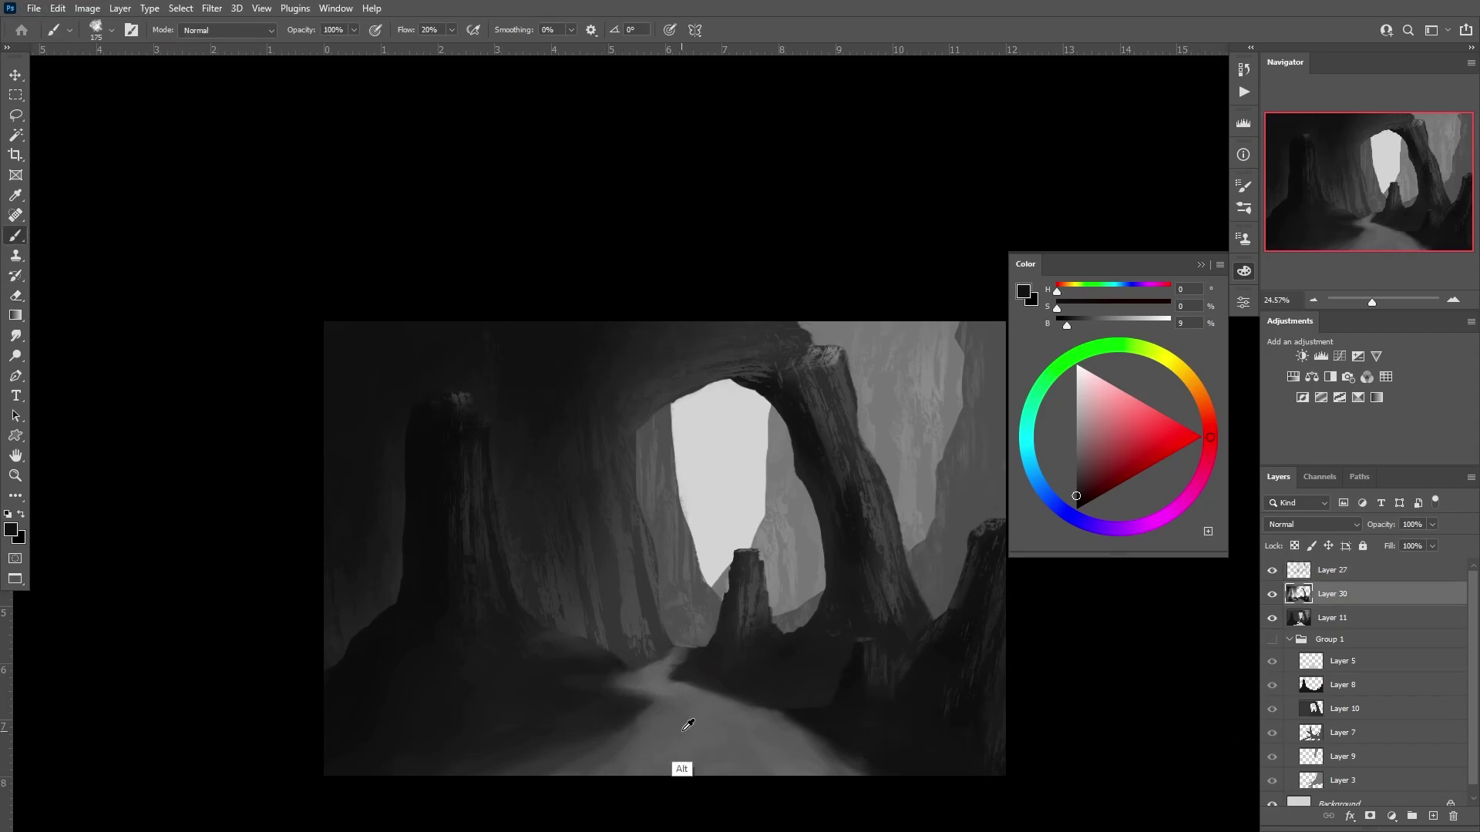
# - Shade the lower centre with road grey and near-black rock tones, then close the Color panel
pyautogui.keyDown('alt'); pyautogui.click(531, 740); pyautogui.keyUp('alt')
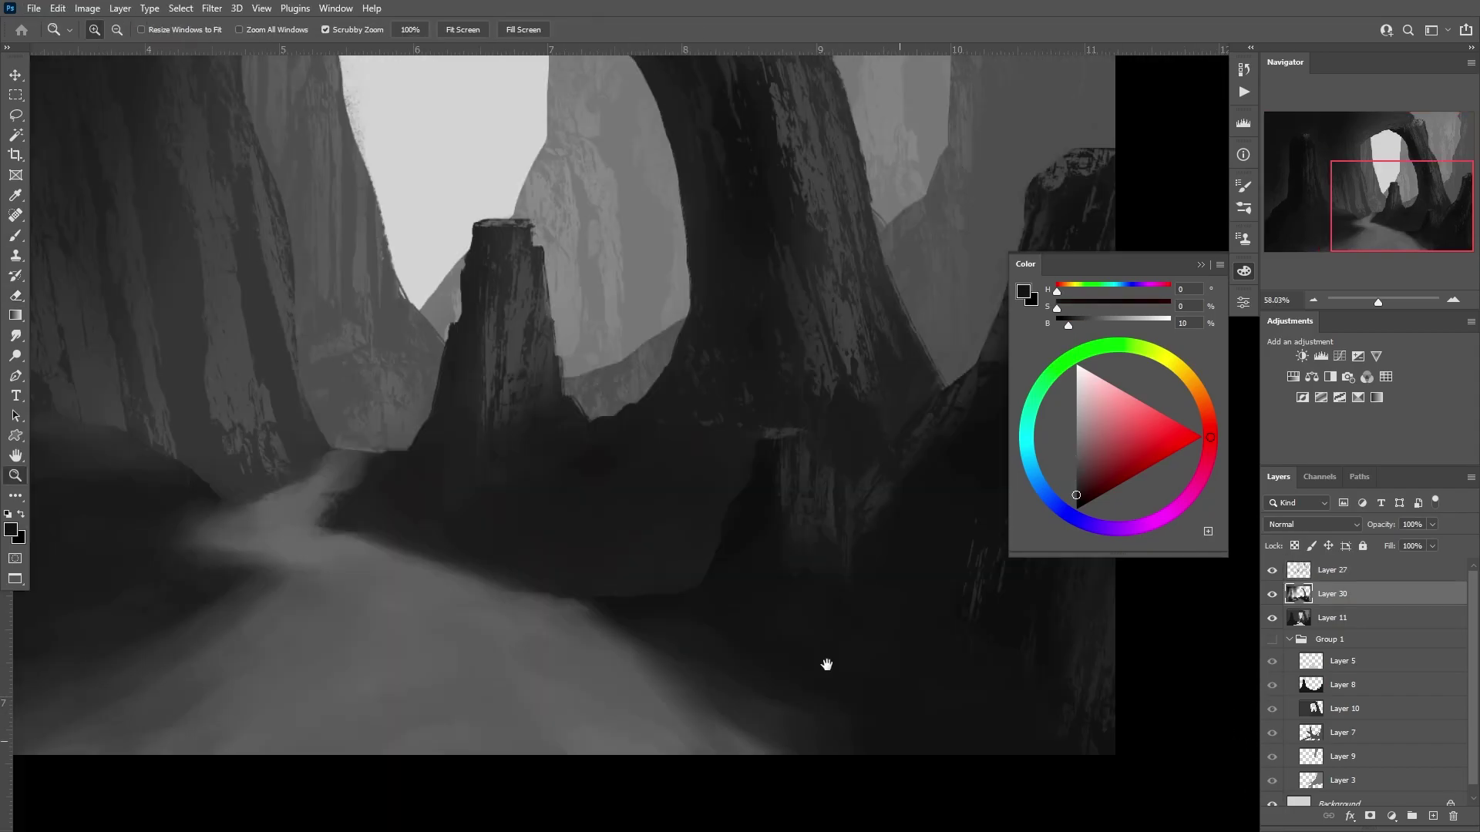
pyautogui.scroll(3, 887, 755)
pyautogui.keyDown('alt'); pyautogui.click(593, 613); pyautogui.keyUp('alt')
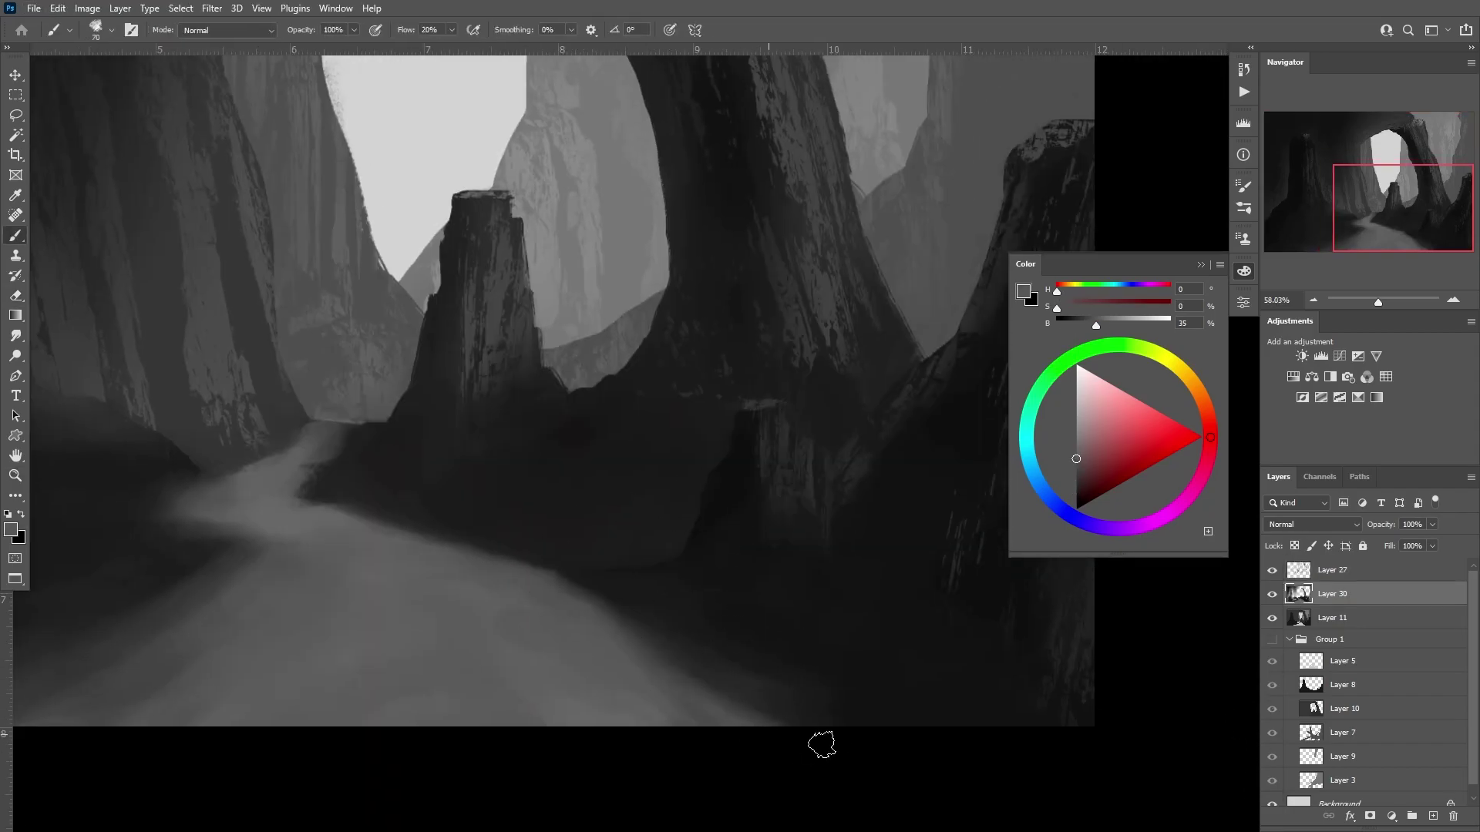
pyautogui.keyDown('alt'); pyautogui.click(863, 683); pyautogui.keyUp('alt')
pyautogui.scroll(-3, 863, 684)
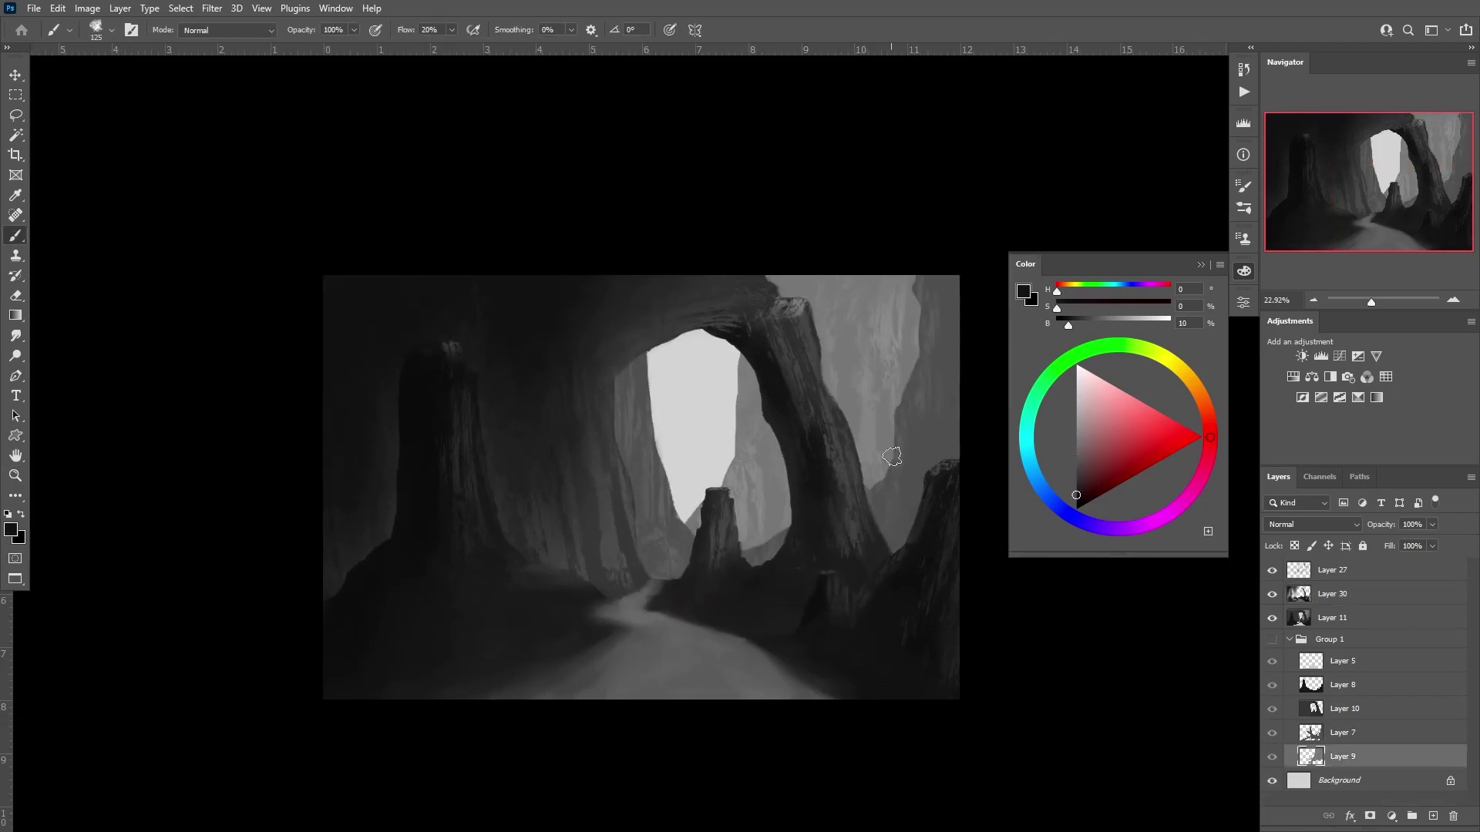
pyautogui.keyDown('ctrl'); pyautogui.click(964, 347); pyautogui.keyUp('ctrl')
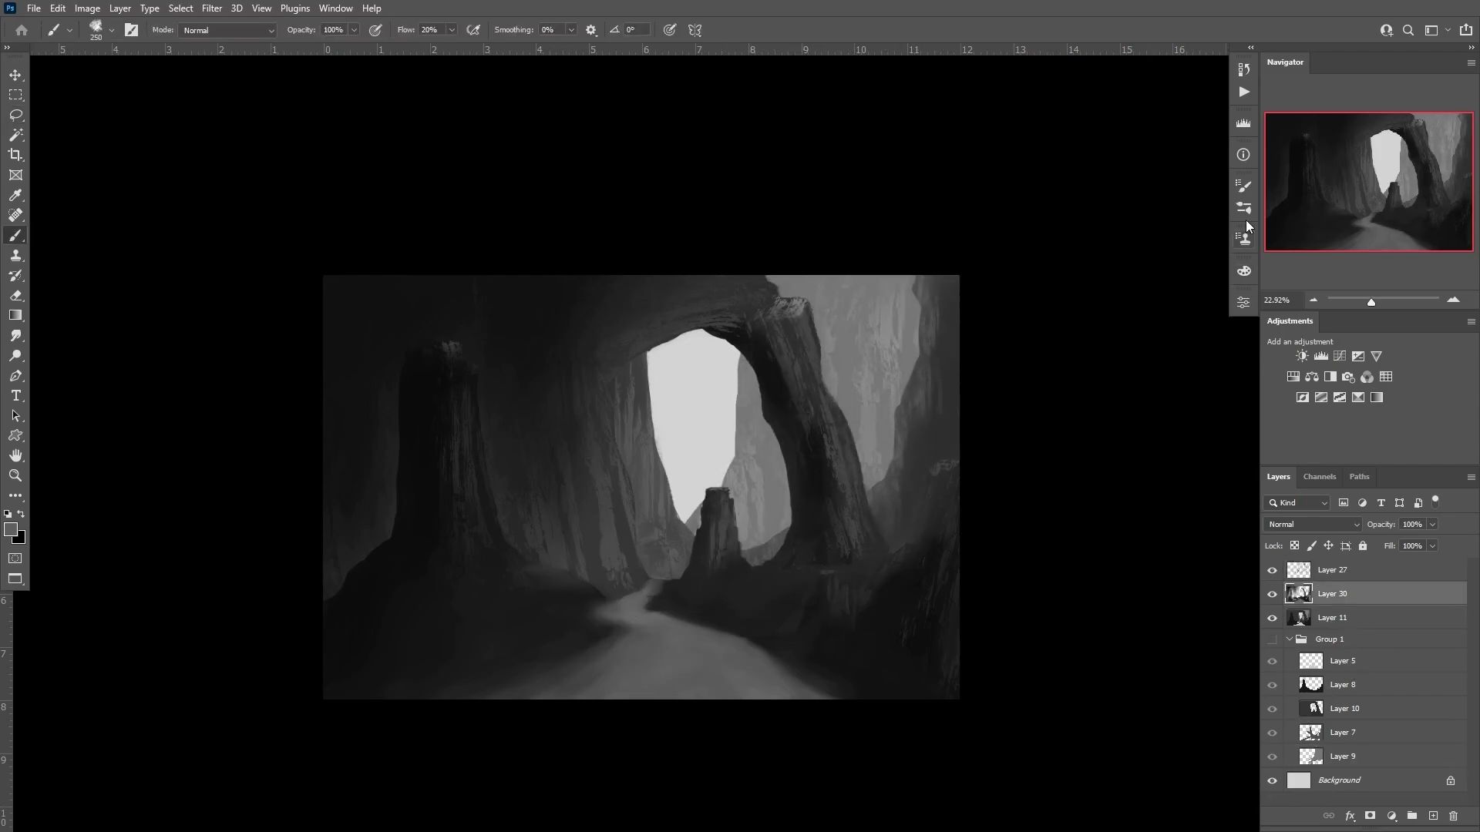
# - On a new layer beneath Layer 30, paint texture strokes on the right cliff and arch edge
pyautogui.click(1243, 70)
pyautogui.click(1112, 386)
pyautogui.moveTo(916, 466); pyautogui.dragTo(876, 462)
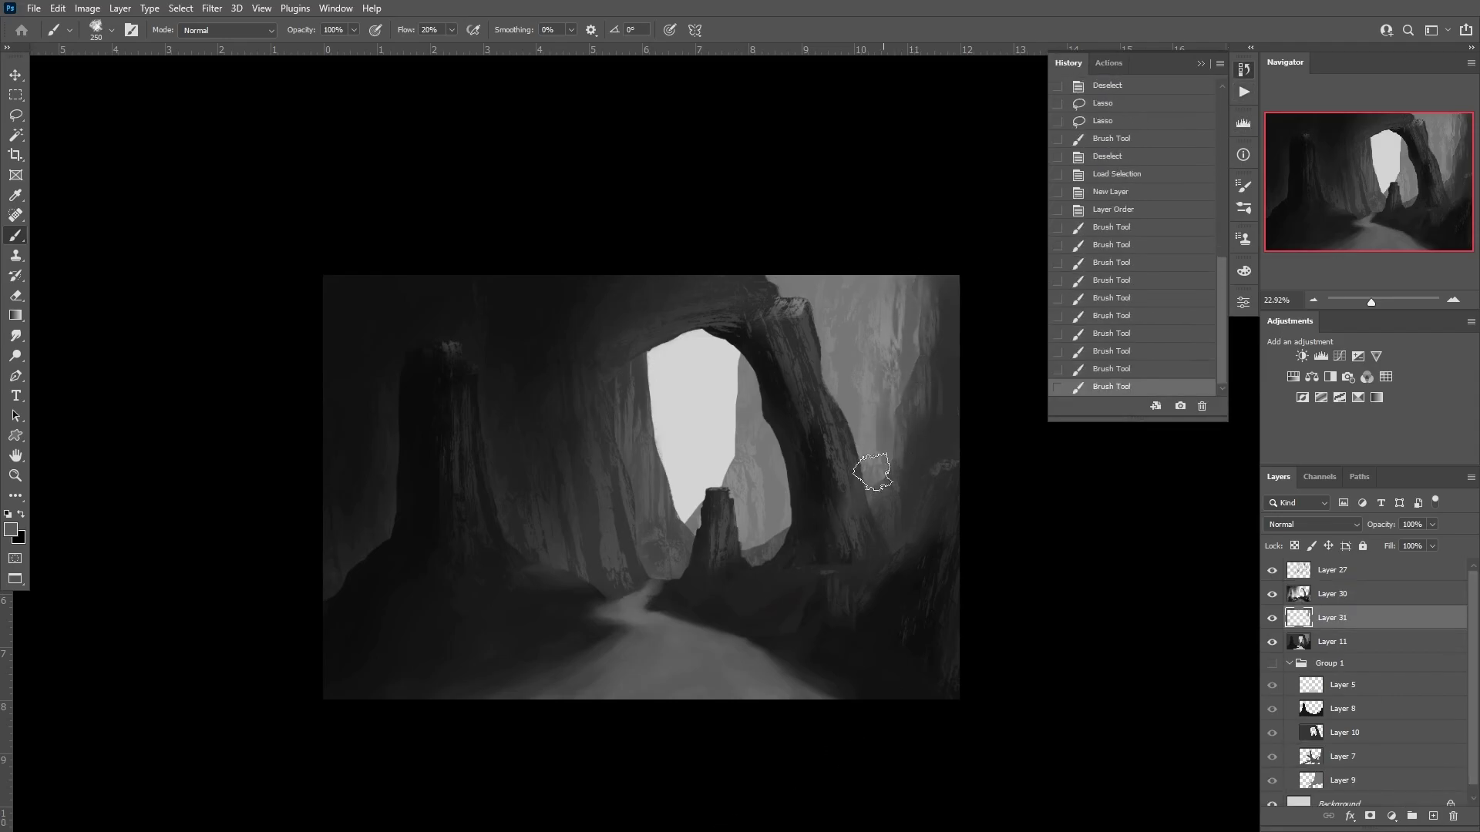
pyautogui.moveTo(908, 370); pyautogui.dragTo(848, 432)
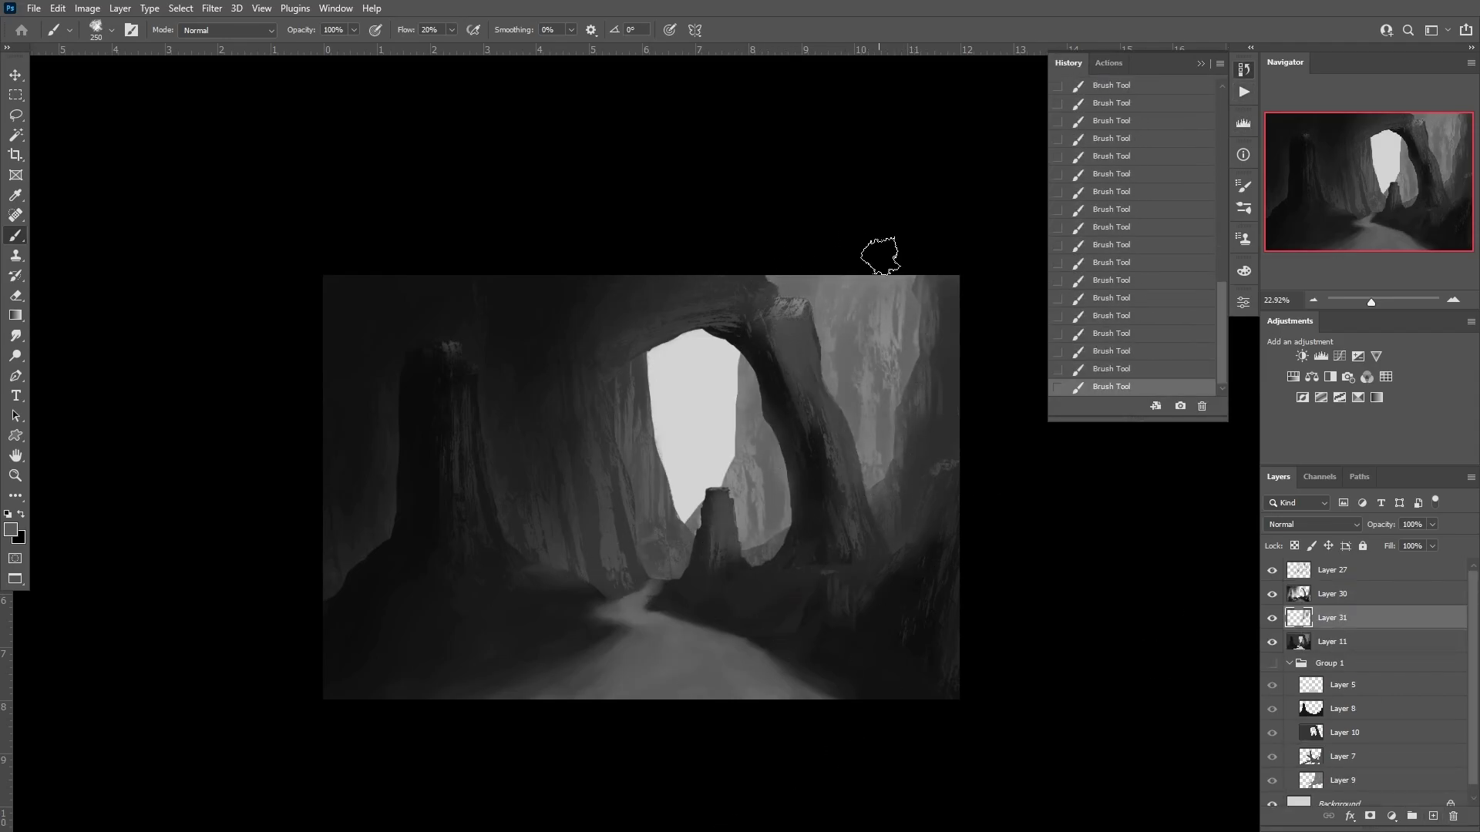
# - Clear strokes outside the rock shapes and merge them down into Layer 30
pyautogui.press('Delete')
pyautogui.press('Delete')
pyautogui.hotkey('ctrl', 'd')
pyautogui.keyDown('shift'); pyautogui.click(1332, 593); pyautogui.keyUp('shift')
pyautogui.hotkey('ctrl', 'e')
pyautogui.click(1273, 594)
pyautogui.click(1272, 594)
pyautogui.click(1272, 594)
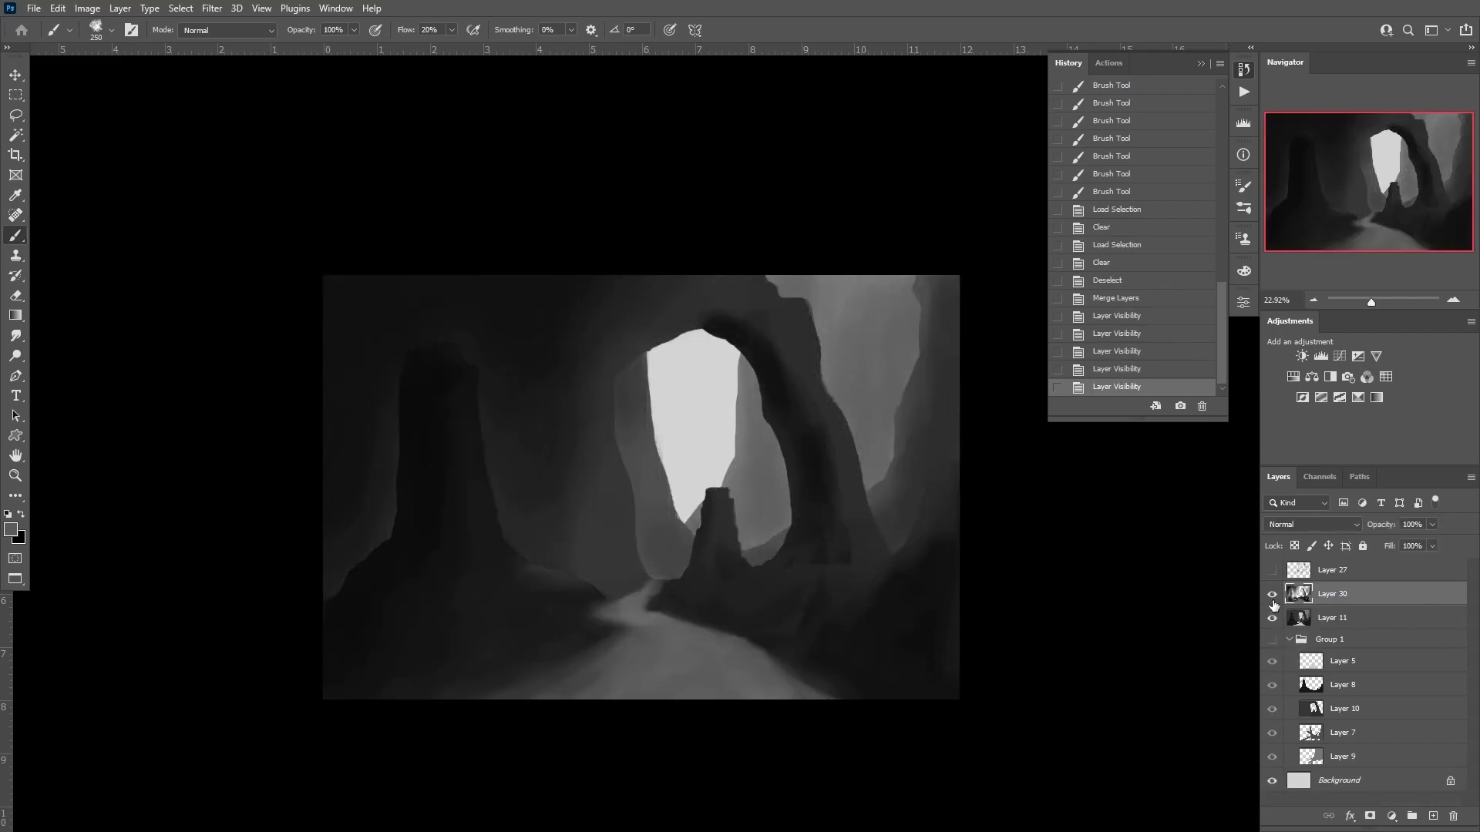
# - Erase rough paint along the ground edge inside the terrain selection
pyautogui.keyDown('ctrl'); pyautogui.click(1311, 686); pyautogui.keyUp('ctrl')
pyautogui.press('e')
pyautogui.scroll(3, 968, 380)
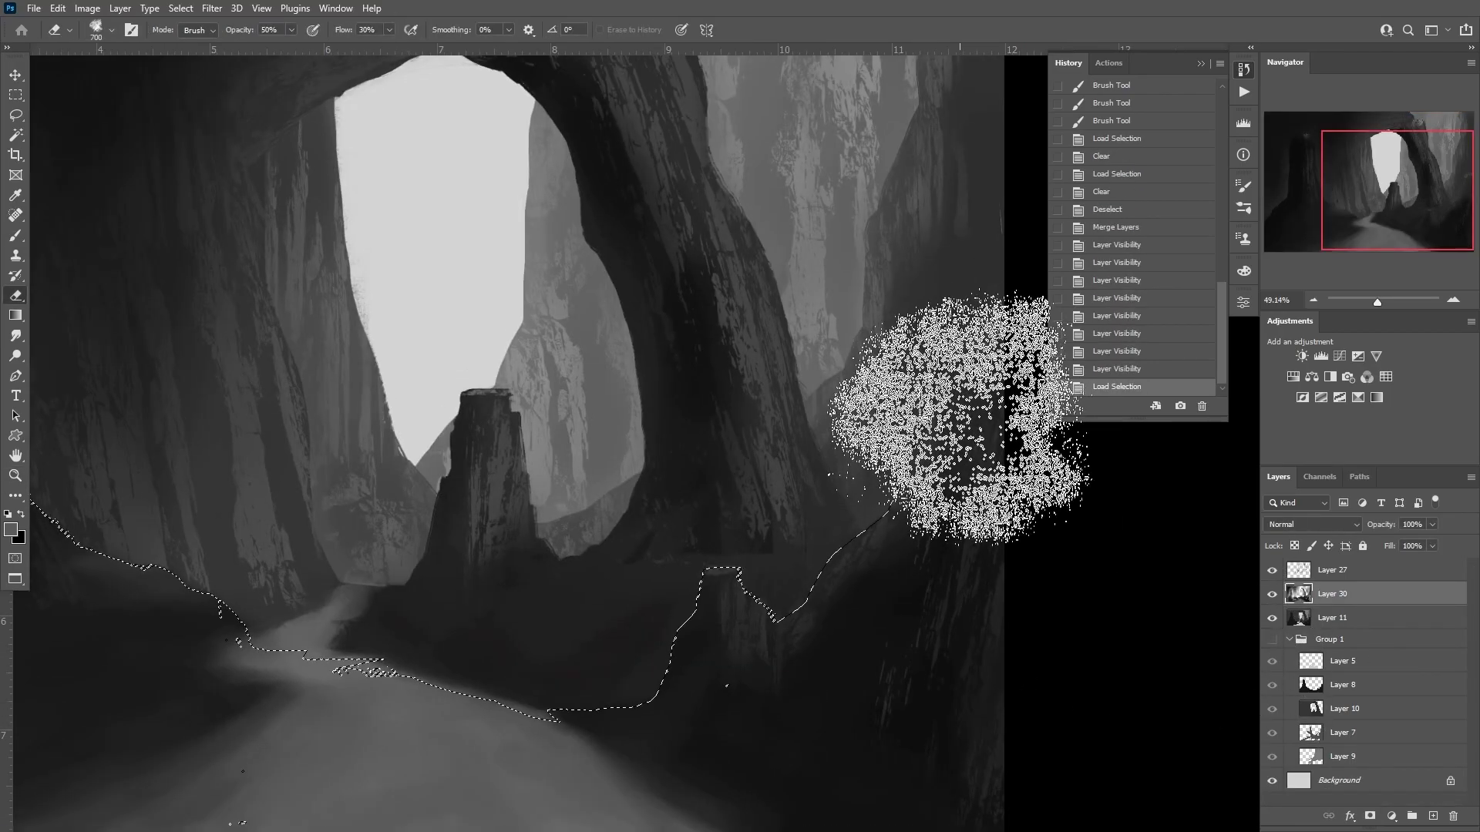
pyautogui.moveTo(968, 380); pyautogui.dragTo(981, 363)
pyautogui.moveTo(783, 707)
pyautogui.mouseDown()
pyautogui.moveTo(960, 738)
pyautogui.moveTo(862, 728)
pyautogui.mouseUp()
pyautogui.hotkey('ctrl', 'd')
pyautogui.press('z')
# - Soften the right rock edge by erasing through the inverted rock selection
pyautogui.press('b')
pyautogui.keyDown('alt'); pyautogui.click(1272, 685); pyautogui.keyUp('alt')
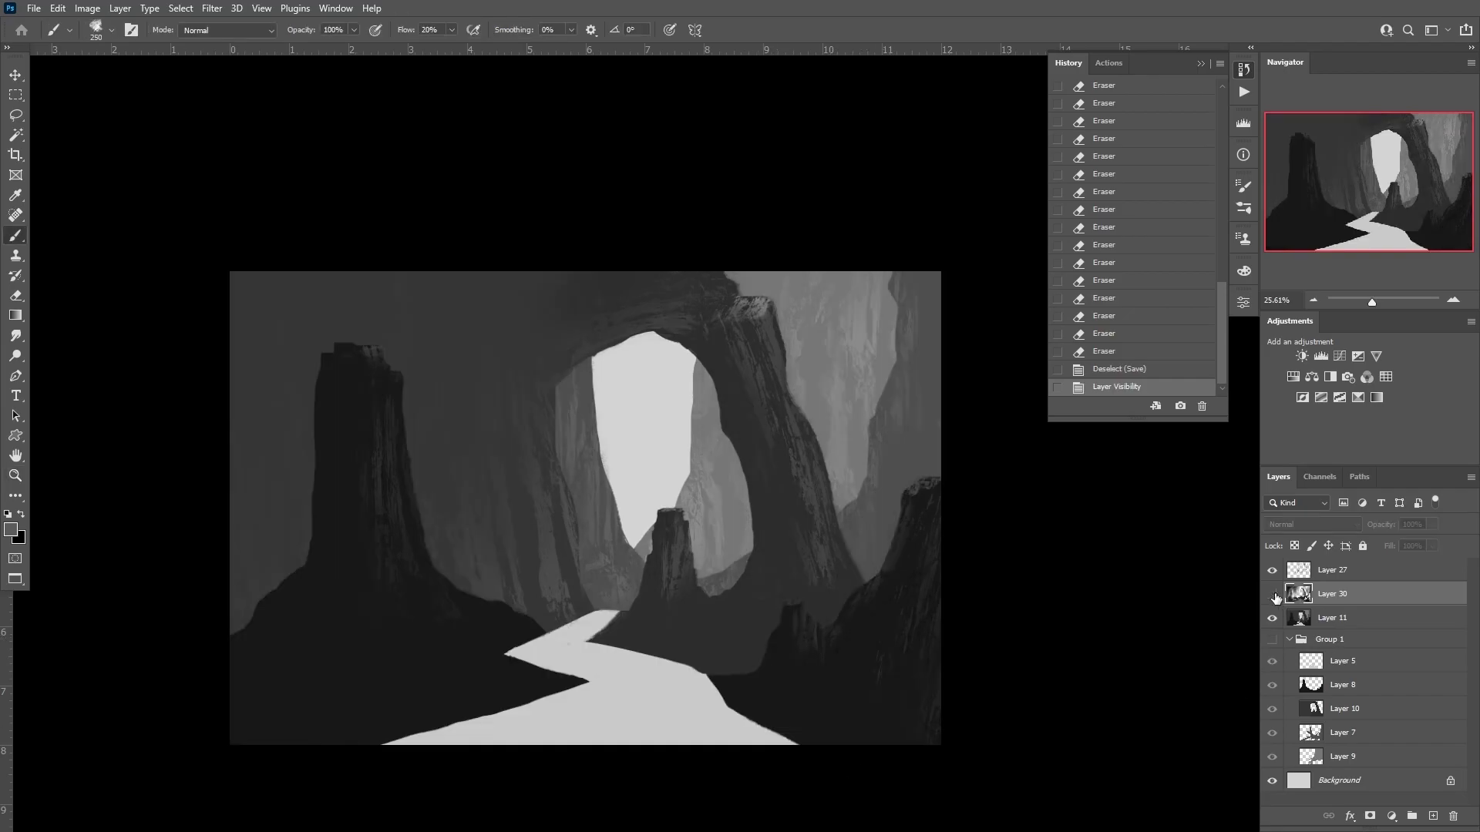
pyautogui.keyDown('ctrl'); pyautogui.click(1302, 616); pyautogui.keyUp('ctrl')
pyautogui.hotkey('ctrl', 'shift', 'i')
pyautogui.press('e')
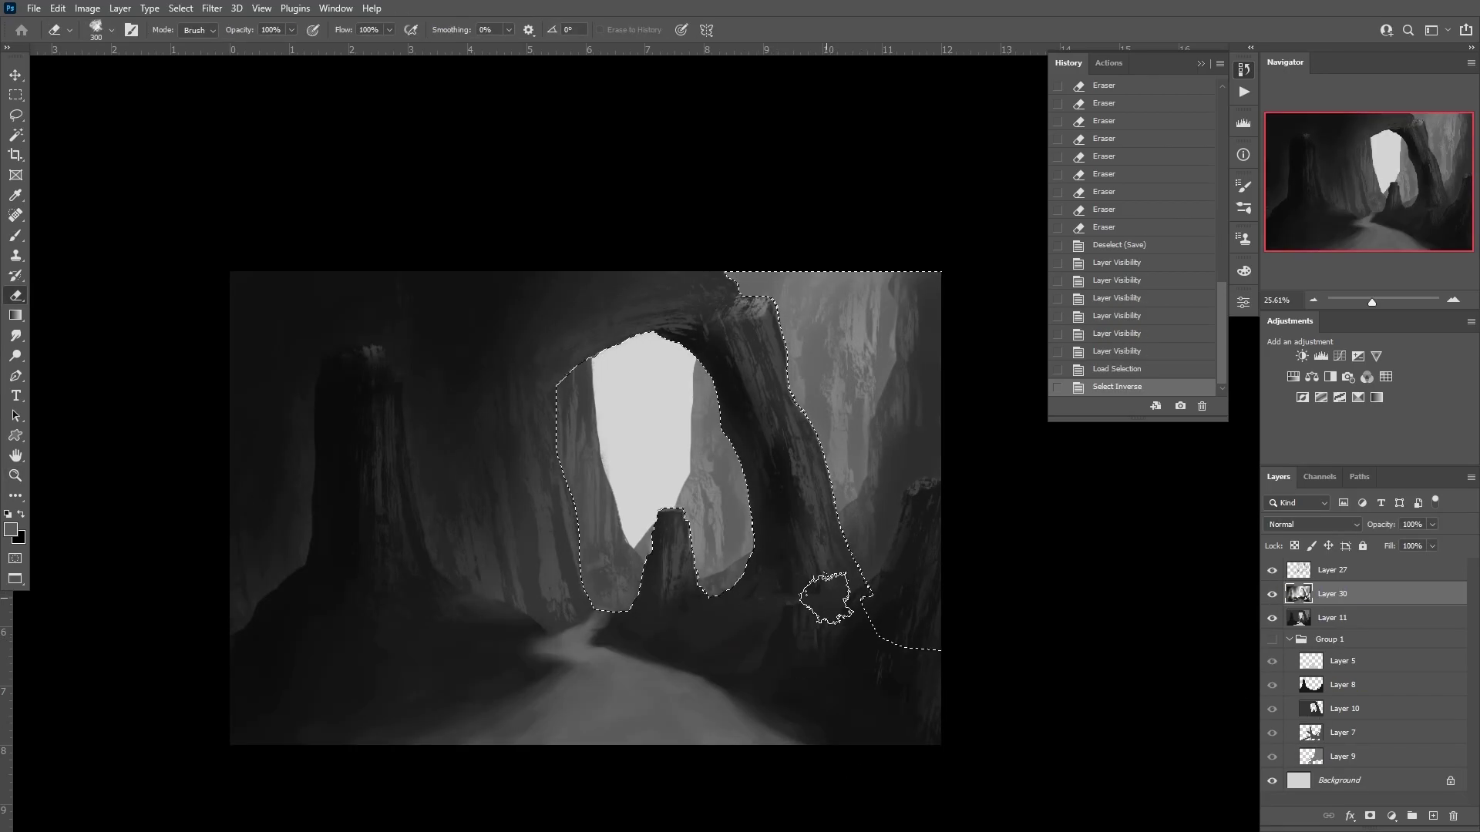
pyautogui.moveTo(871, 273); pyautogui.dragTo(867, 428)
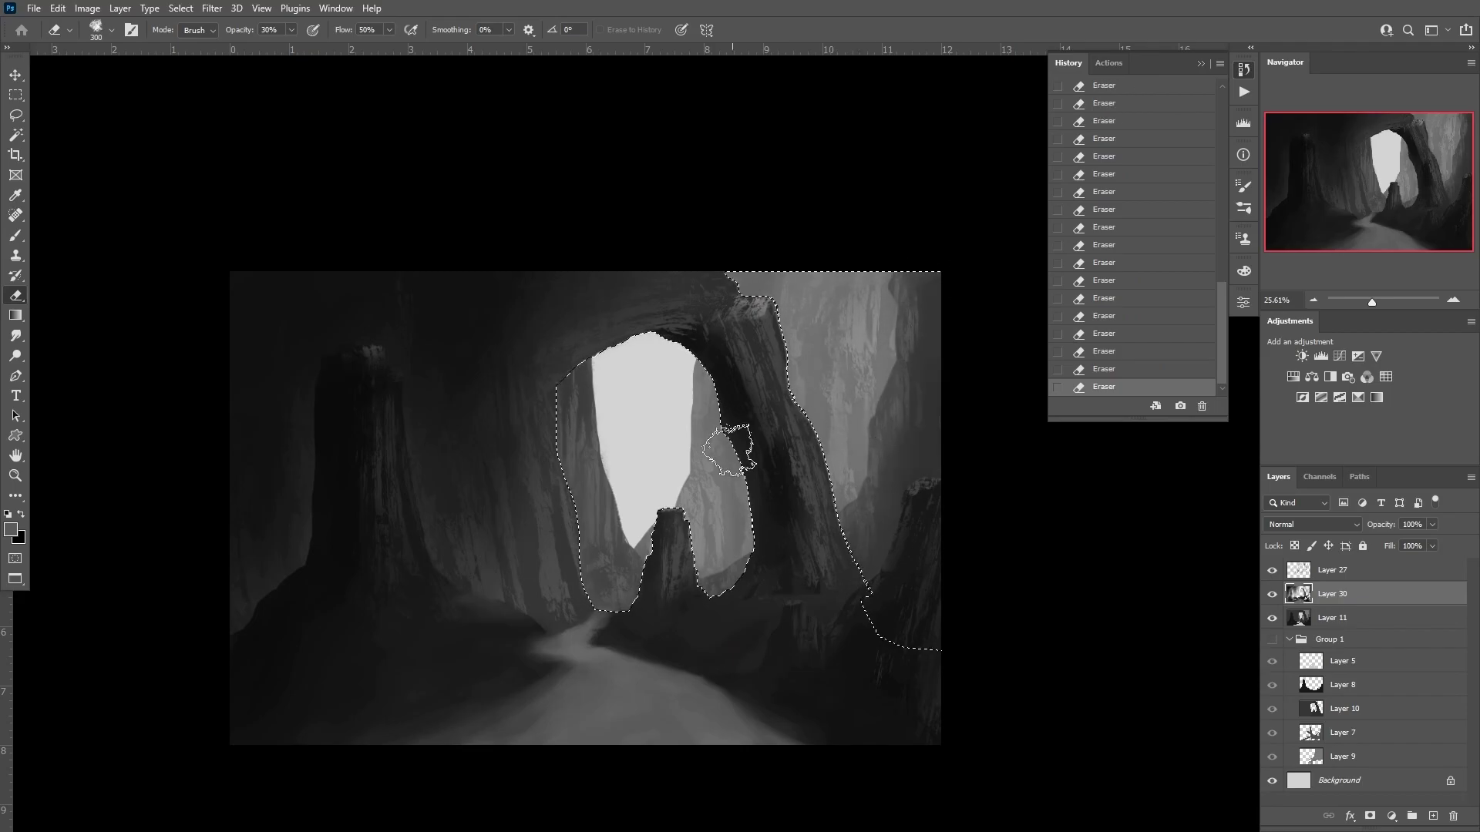
pyautogui.hotkey('ctrl', 'd')
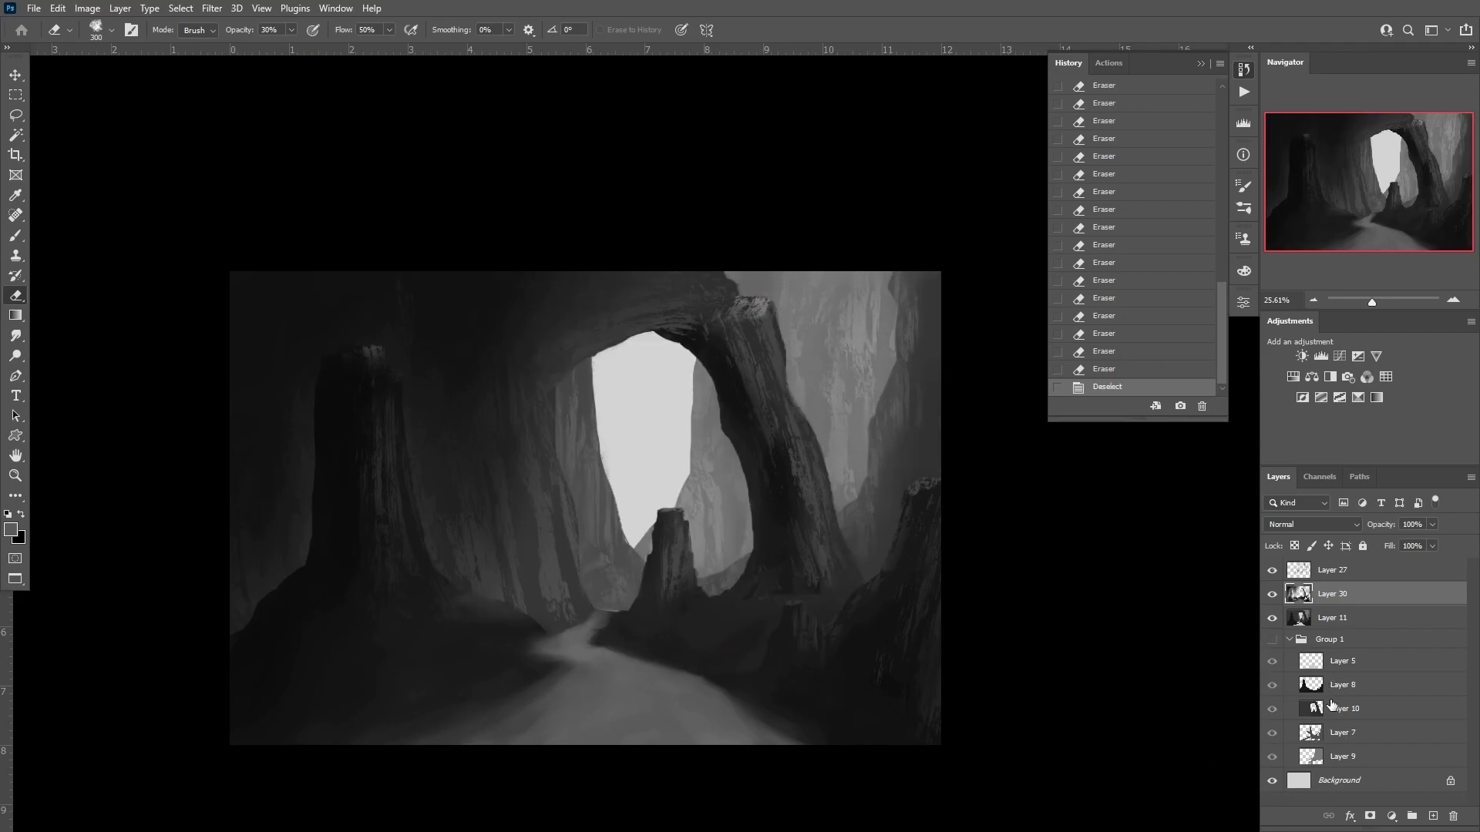
# - Dab paint strokes onto the right rock and outline a sliver of its edge
pyautogui.press('b')
pyautogui.click(854, 601)
pyautogui.moveTo(832, 503); pyautogui.dragTo(850, 548)
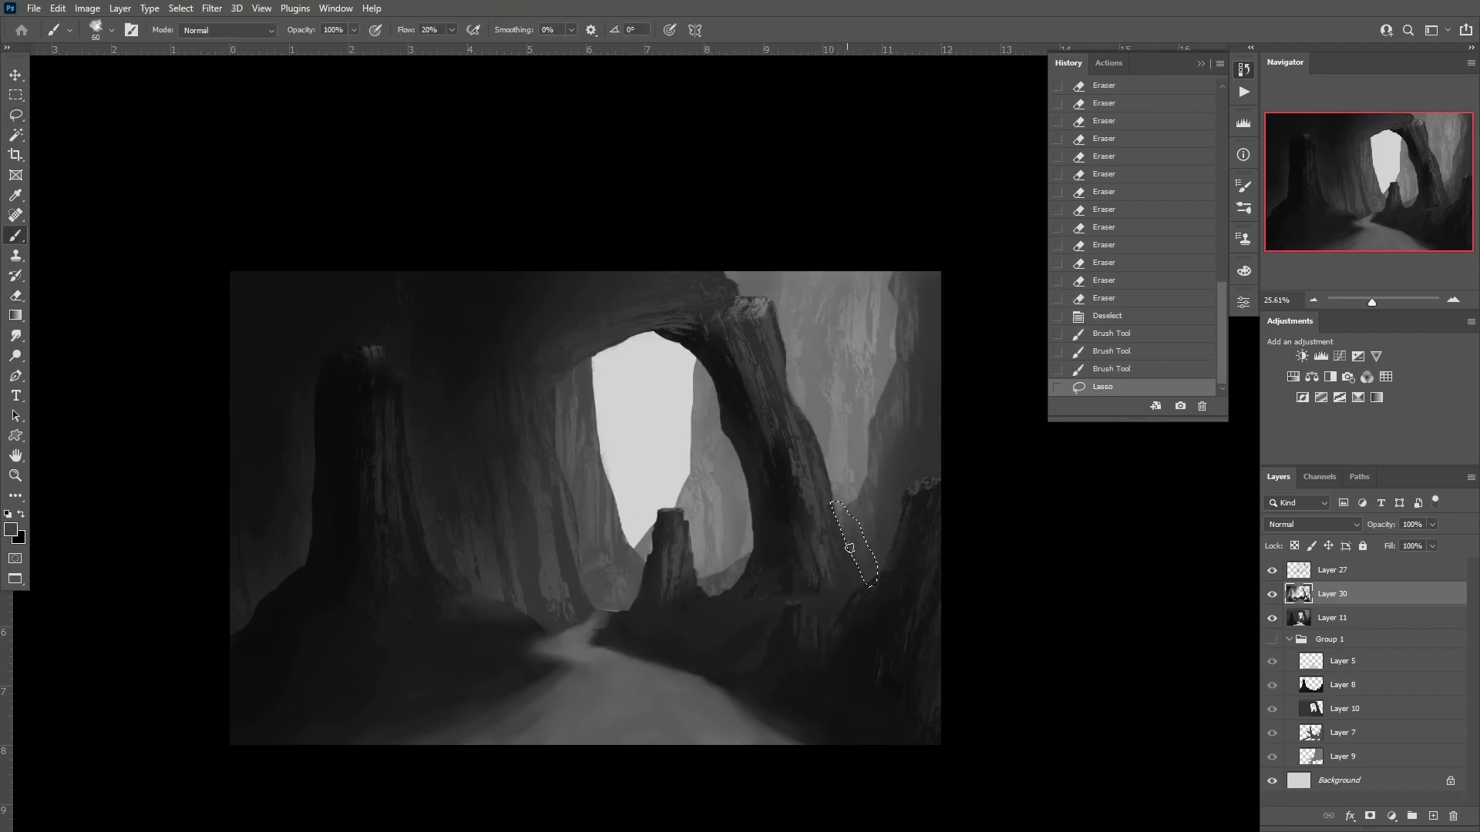
pyautogui.hotkey('ctrl', 'd')
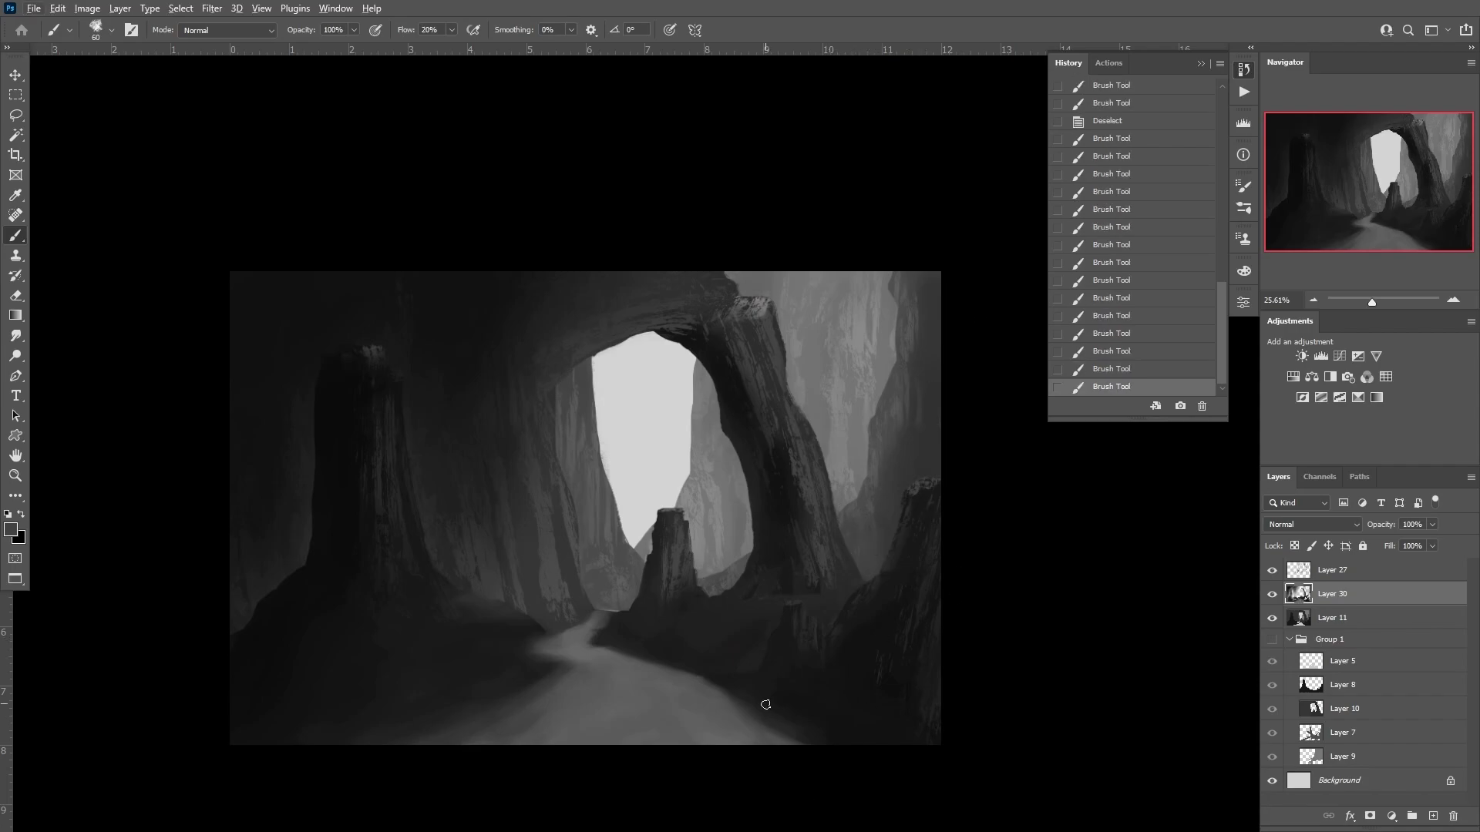
# - Erase stray strokes below the arch and enlarge the brush to 90
pyautogui.scroll(5, 799, 601)
pyautogui.press('e')
pyautogui.moveTo(694, 640); pyautogui.dragTo(716, 612)
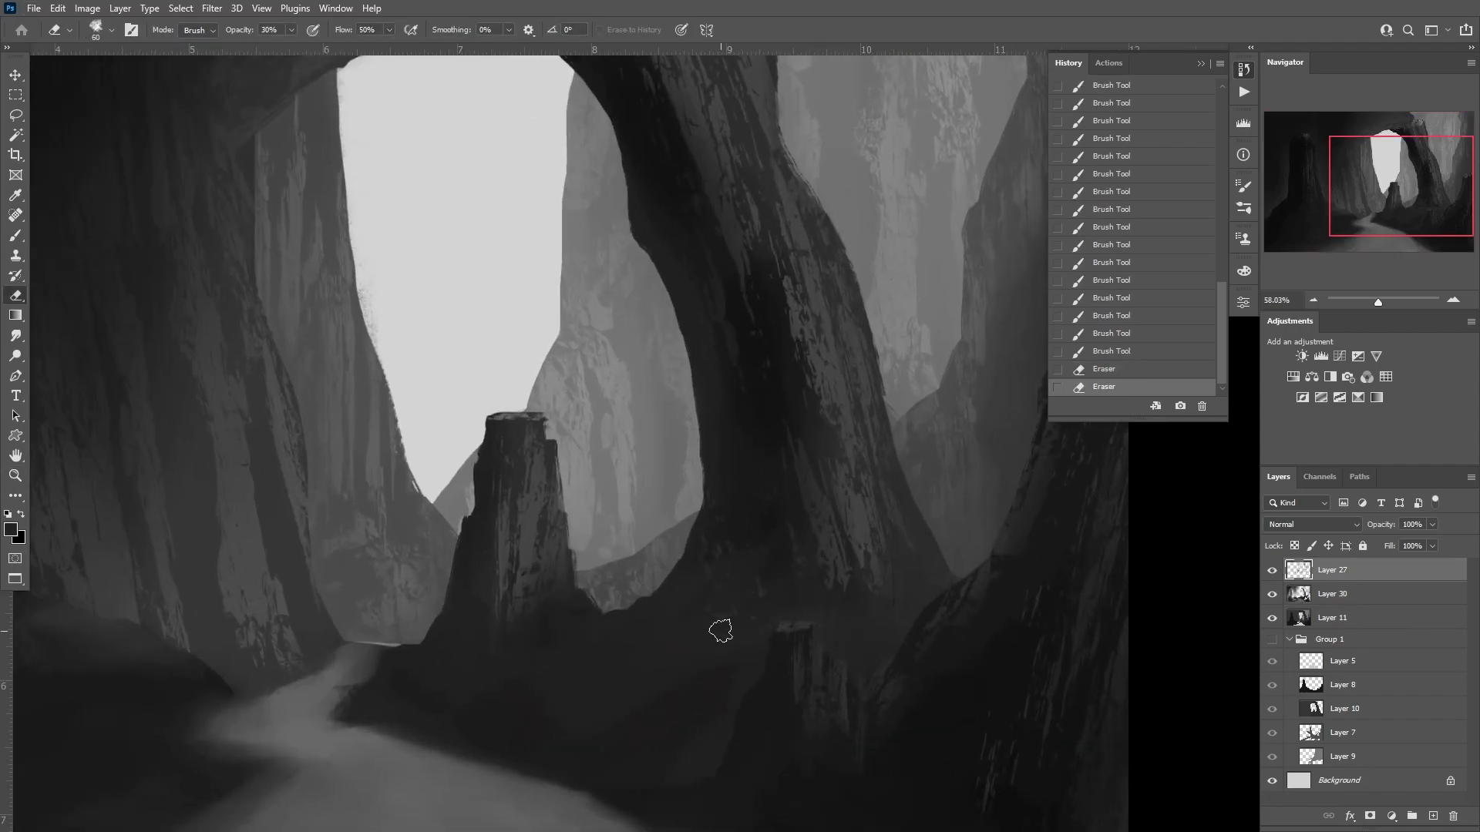
pyautogui.press('b')
pyautogui.press(']')
pyautogui.press(']')
pyautogui.press(']')
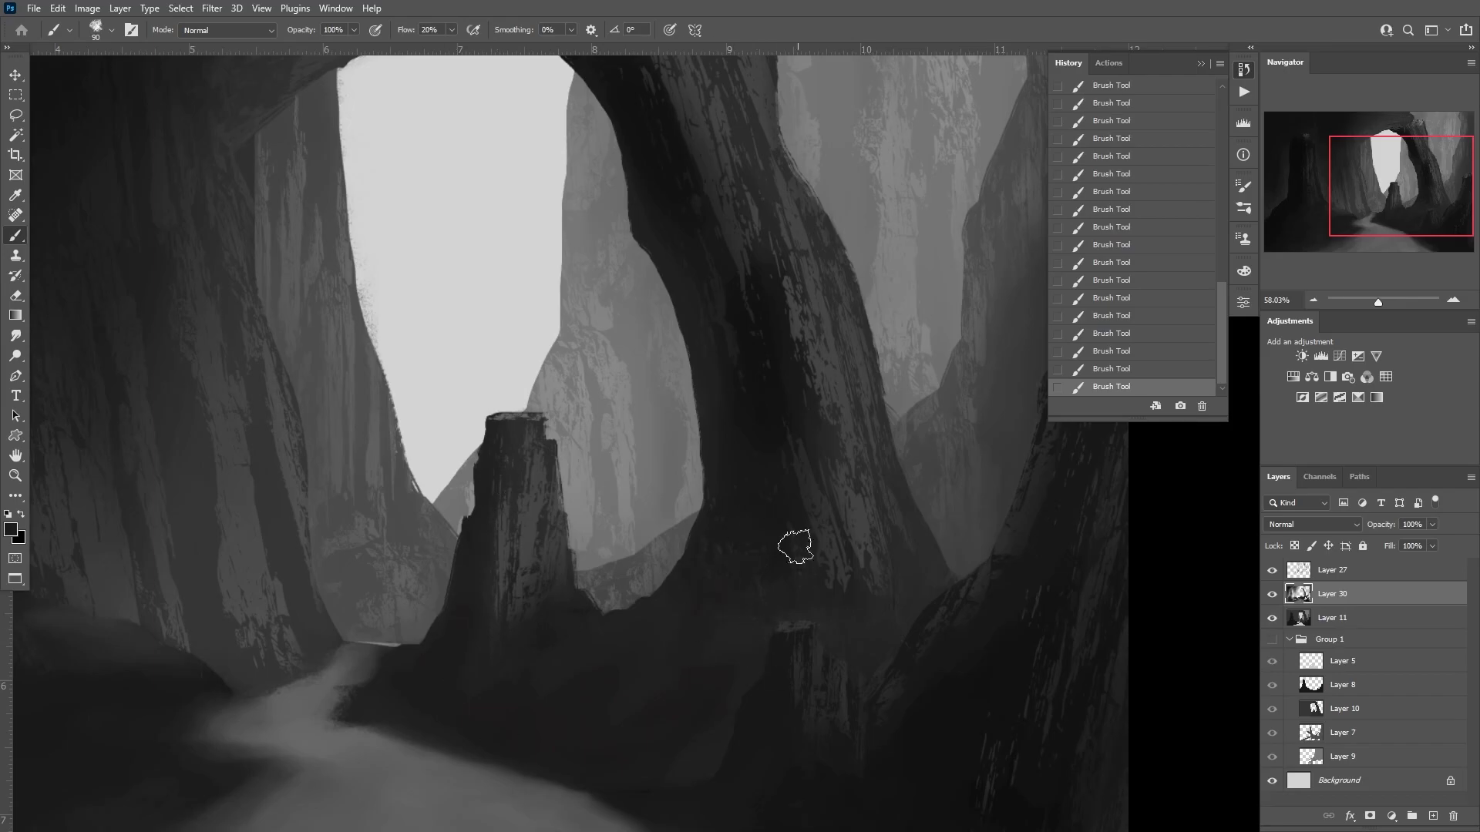
pyautogui.press('z')
pyautogui.scroll(-5, 804, 613)
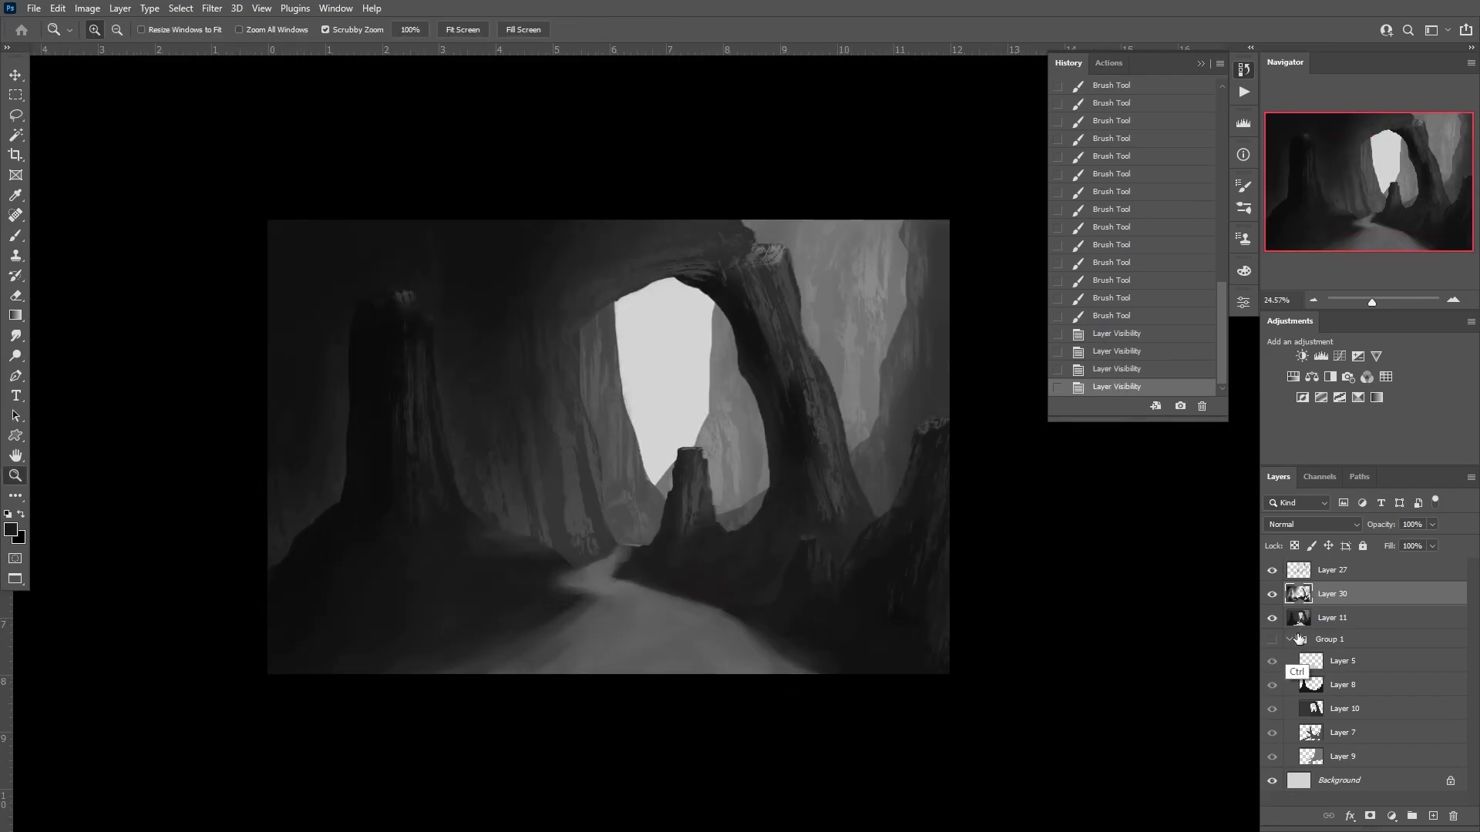
# - Erase stray paint at Layer 27's rock edges through the inverted rock selection
pyautogui.keyDown('ctrl'); pyautogui.click(1299, 639); pyautogui.keyUp('ctrl')
pyautogui.click(1332, 570)
pyautogui.hotkey('ctrl', 'shift', 'i')
pyautogui.press('e')
pyautogui.moveTo(694, 324); pyautogui.dragTo(628, 480)
pyautogui.hotkey('ctrl', 'd')
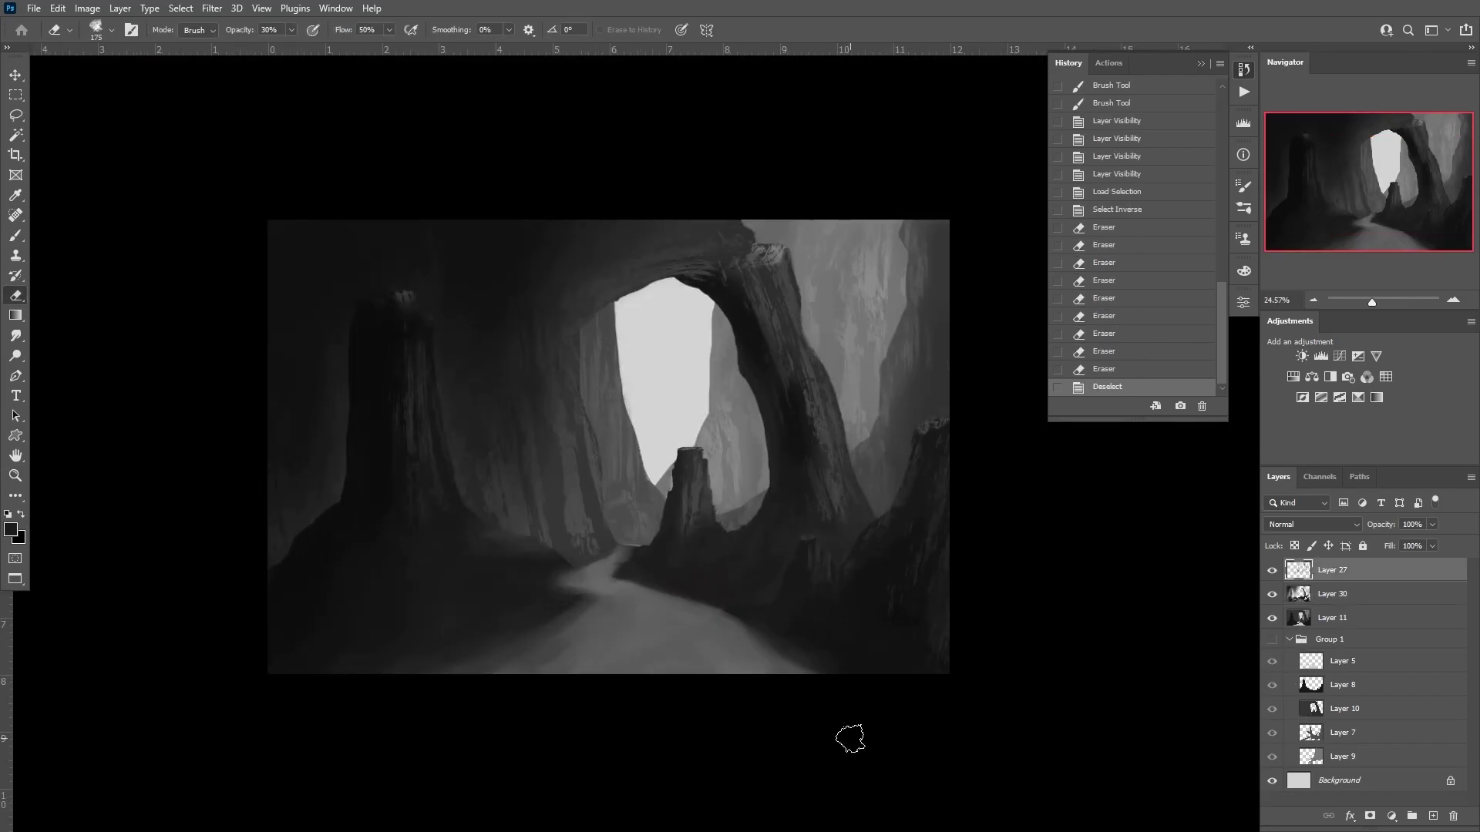
# - Add a new Linear Dodge (Add) layer and set white as the painting colour
pyautogui.click(1433, 816)
pyautogui.click(1313, 524)
pyautogui.click(1303, 590)
pyautogui.press('b')
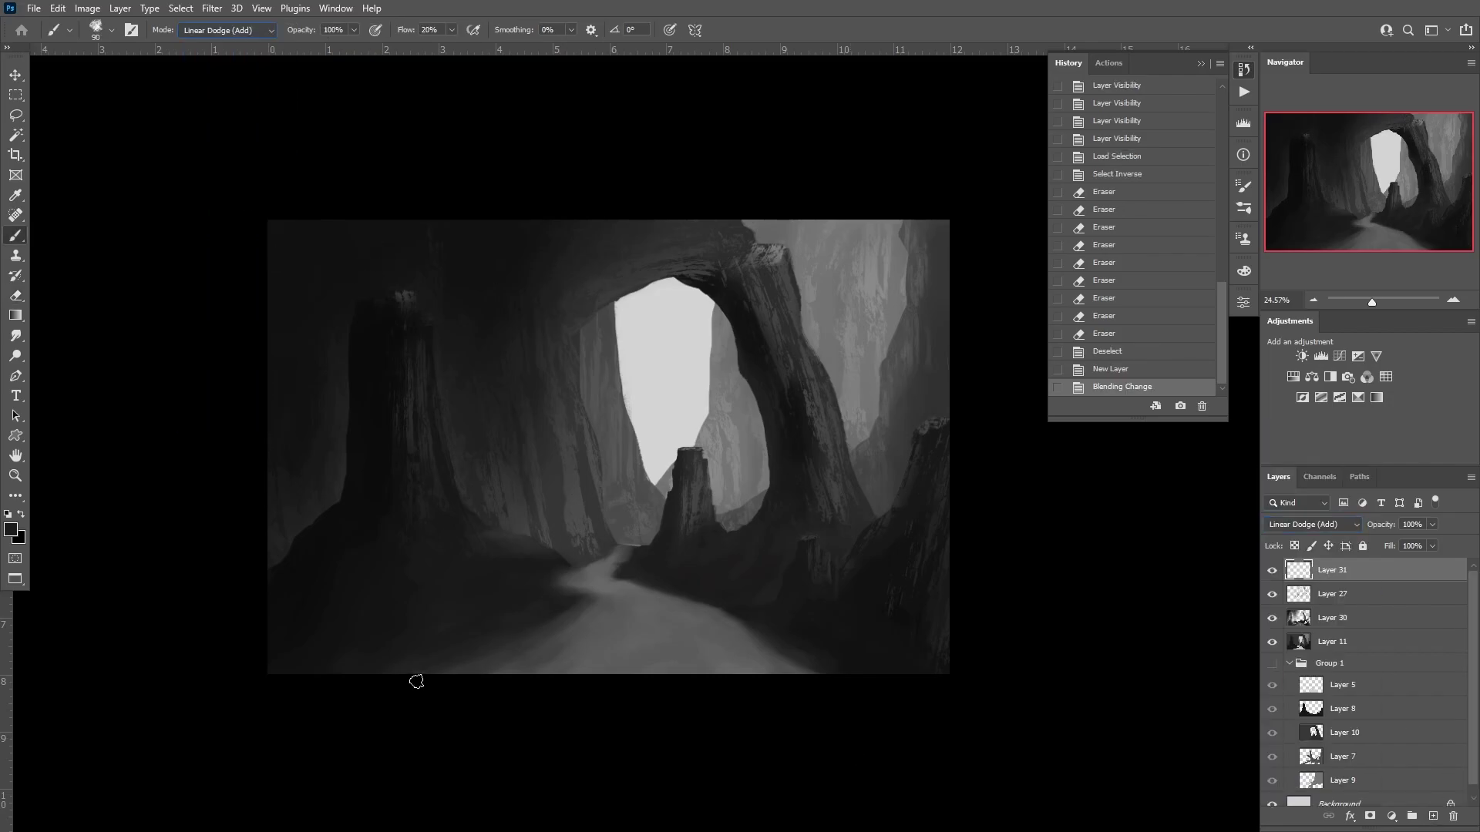
pyautogui.press('x')
# - Dab white light along the upper-right arch and Motion Blur it into light streaks
pyautogui.click(773, 251)
pyautogui.click(796, 289)
pyautogui.click(824, 306)
pyautogui.click(849, 339)
pyautogui.click(871, 356)
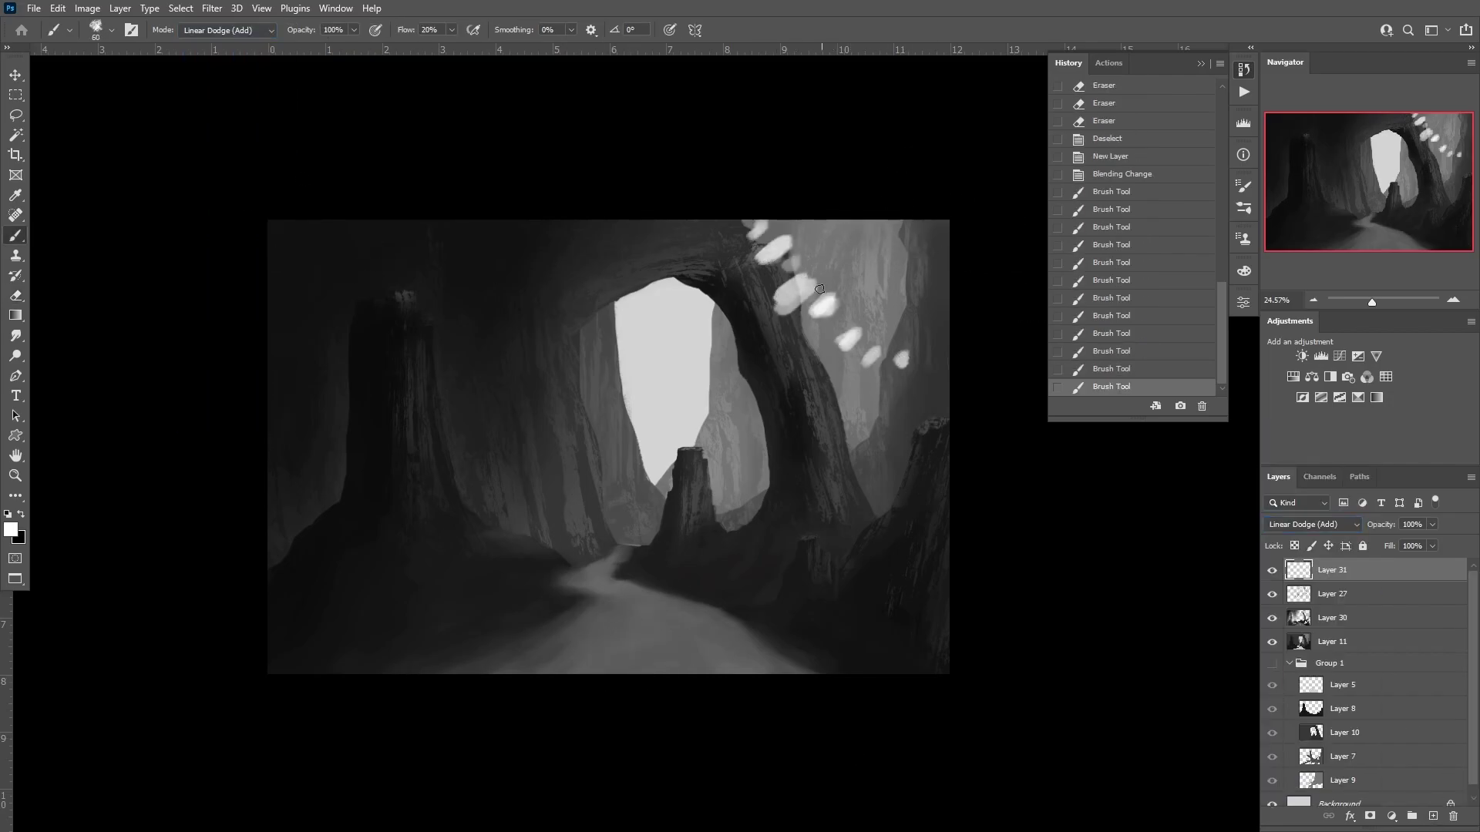
pyautogui.click(826, 327)
pyautogui.click(212, 7)
pyautogui.click(462, 295)
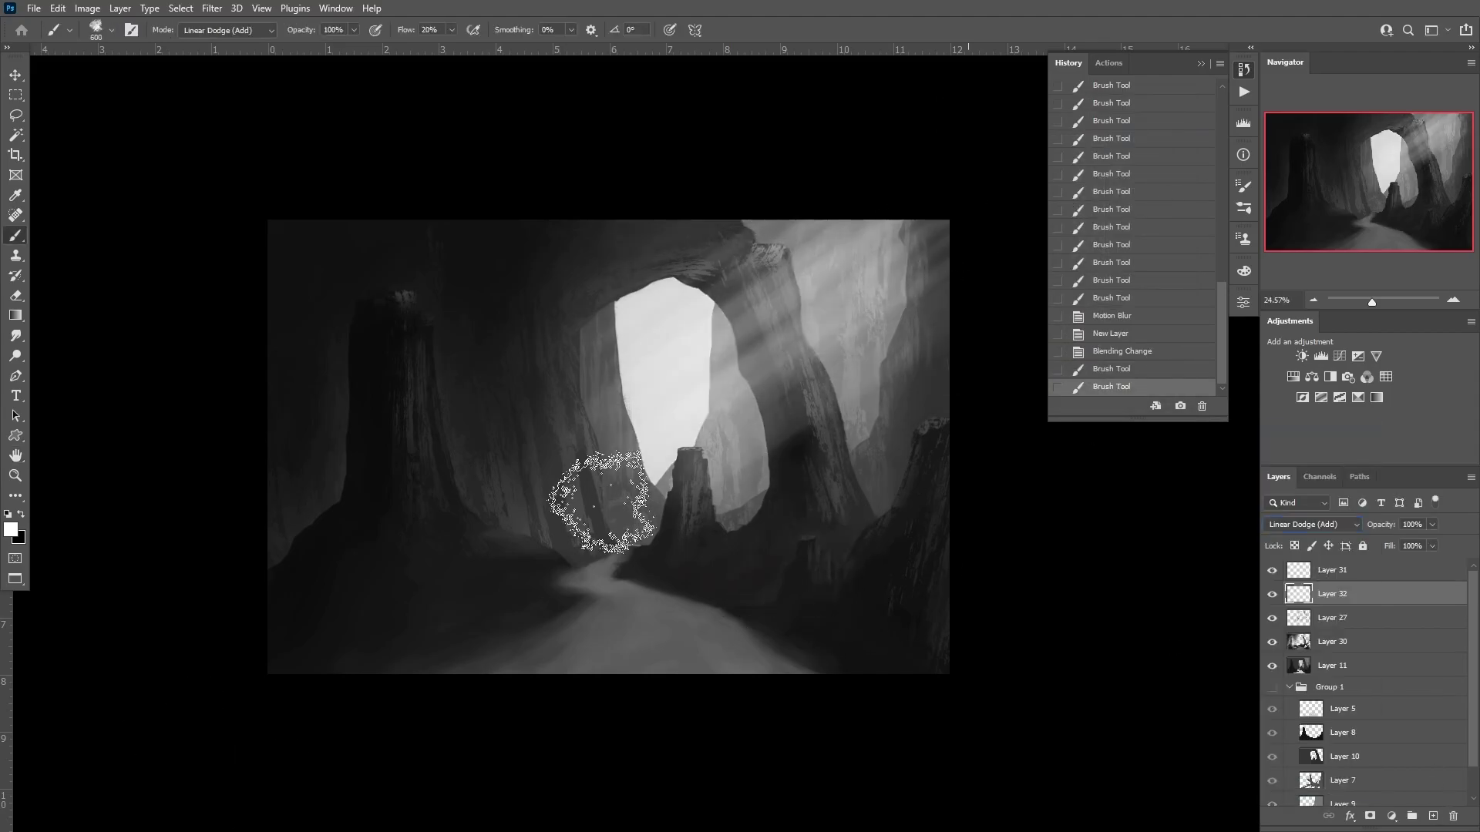
# - Paint a broad bright glow across the upper right and dim the rays to 66% opacity
pyautogui.moveTo(601, 501); pyautogui.dragTo(770, 308)
pyautogui.moveTo(677, 330)
pyautogui.mouseDown()
pyautogui.moveTo(868, 304)
pyautogui.moveTo(694, 463)
pyautogui.mouseUp()
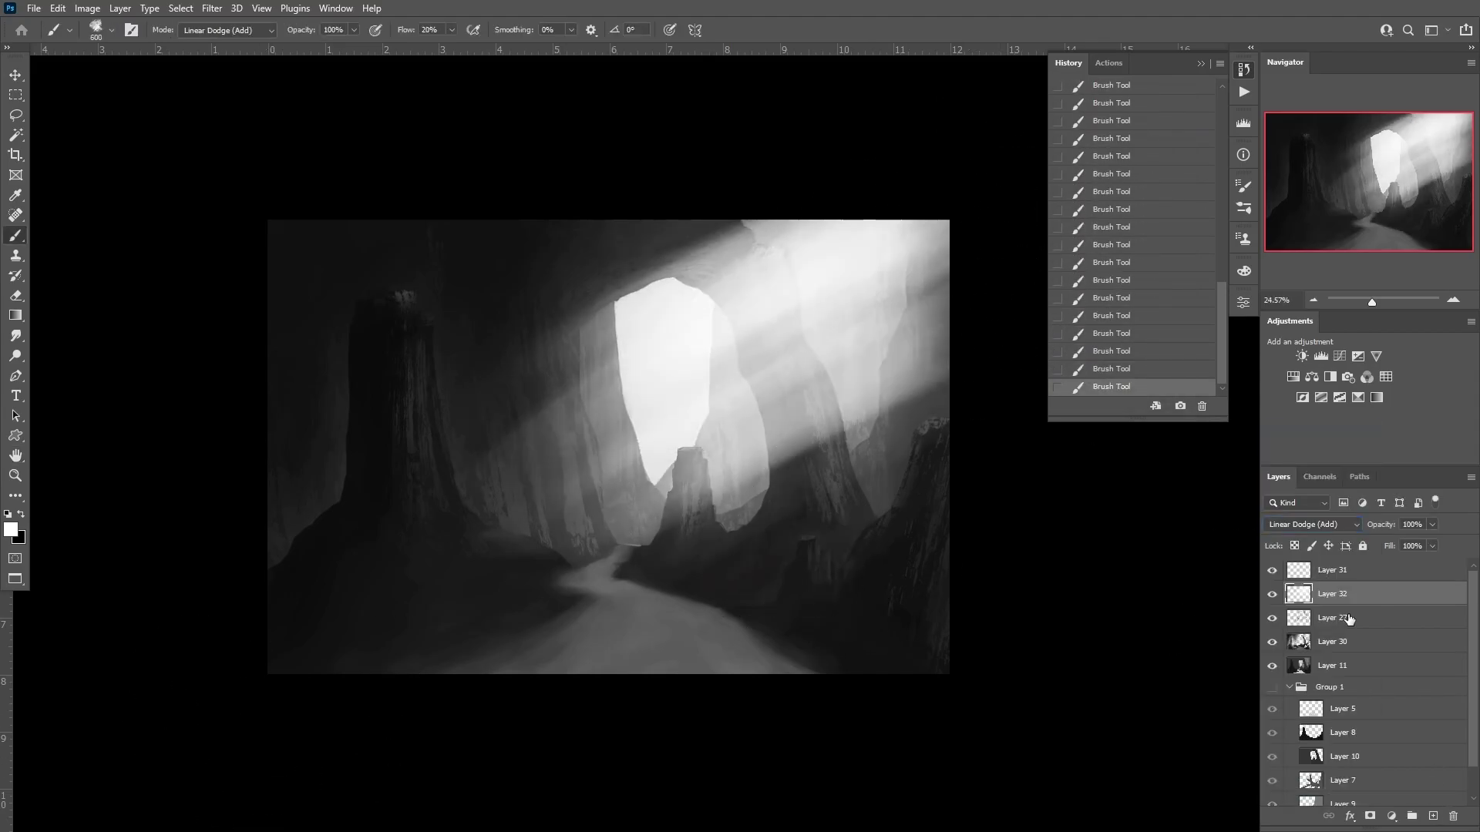
pyautogui.moveTo(1432, 524); pyautogui.dragTo(1408, 541)
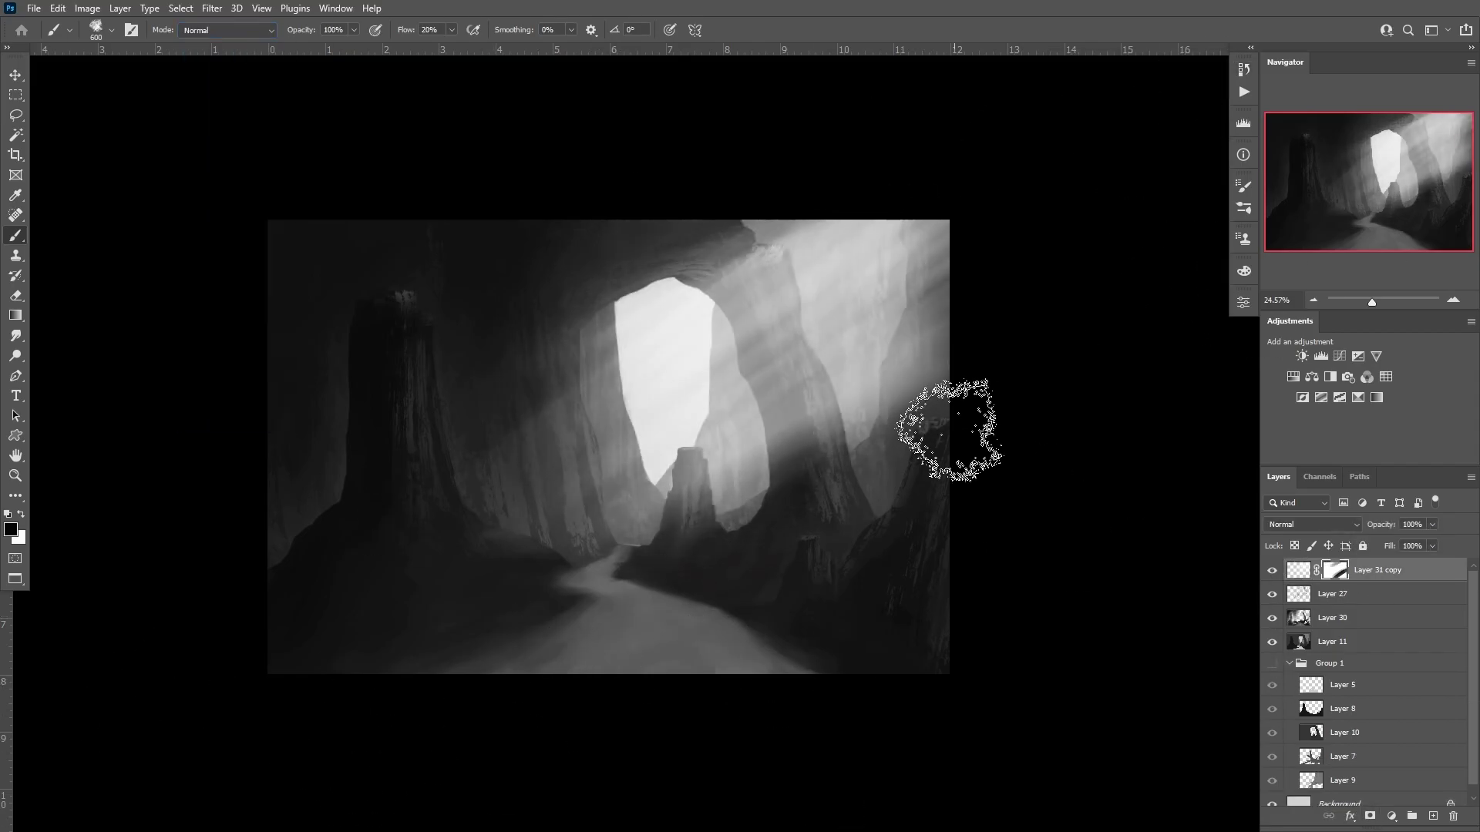
pyautogui.press('x')
pyautogui.press('[')
pyautogui.press('[')
pyautogui.press('[')
pyautogui.press('[')
pyautogui.press('[')
# - Add a new Linear Dodge layer above Layer 27 for fine highlights
pyautogui.hotkey('ctrl', 'shift', 'alt', 'n')
pyautogui.click(227, 30)
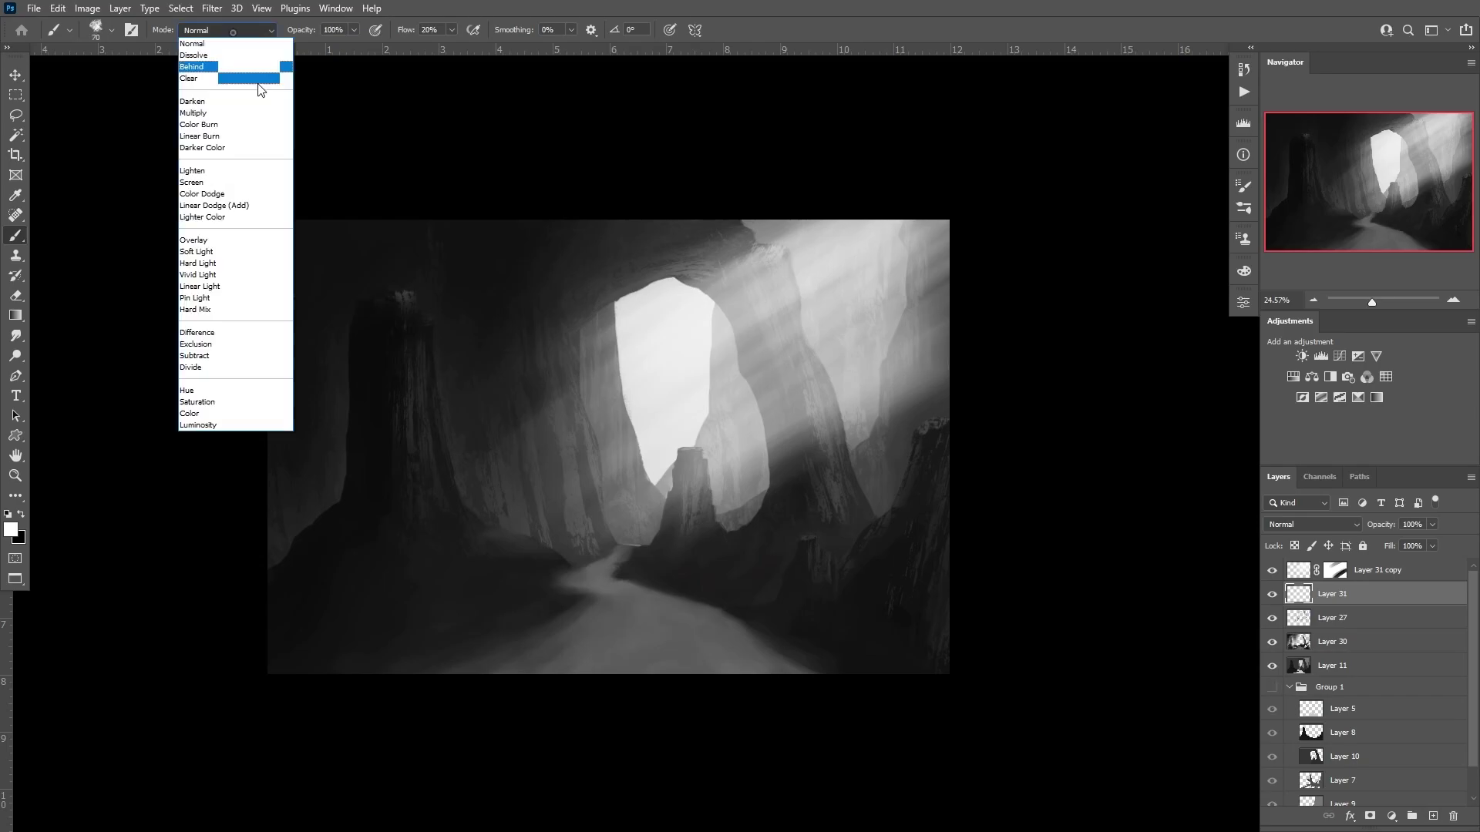
pyautogui.click(224, 202)
pyautogui.press('[')
pyautogui.press('[')
pyautogui.press('[')
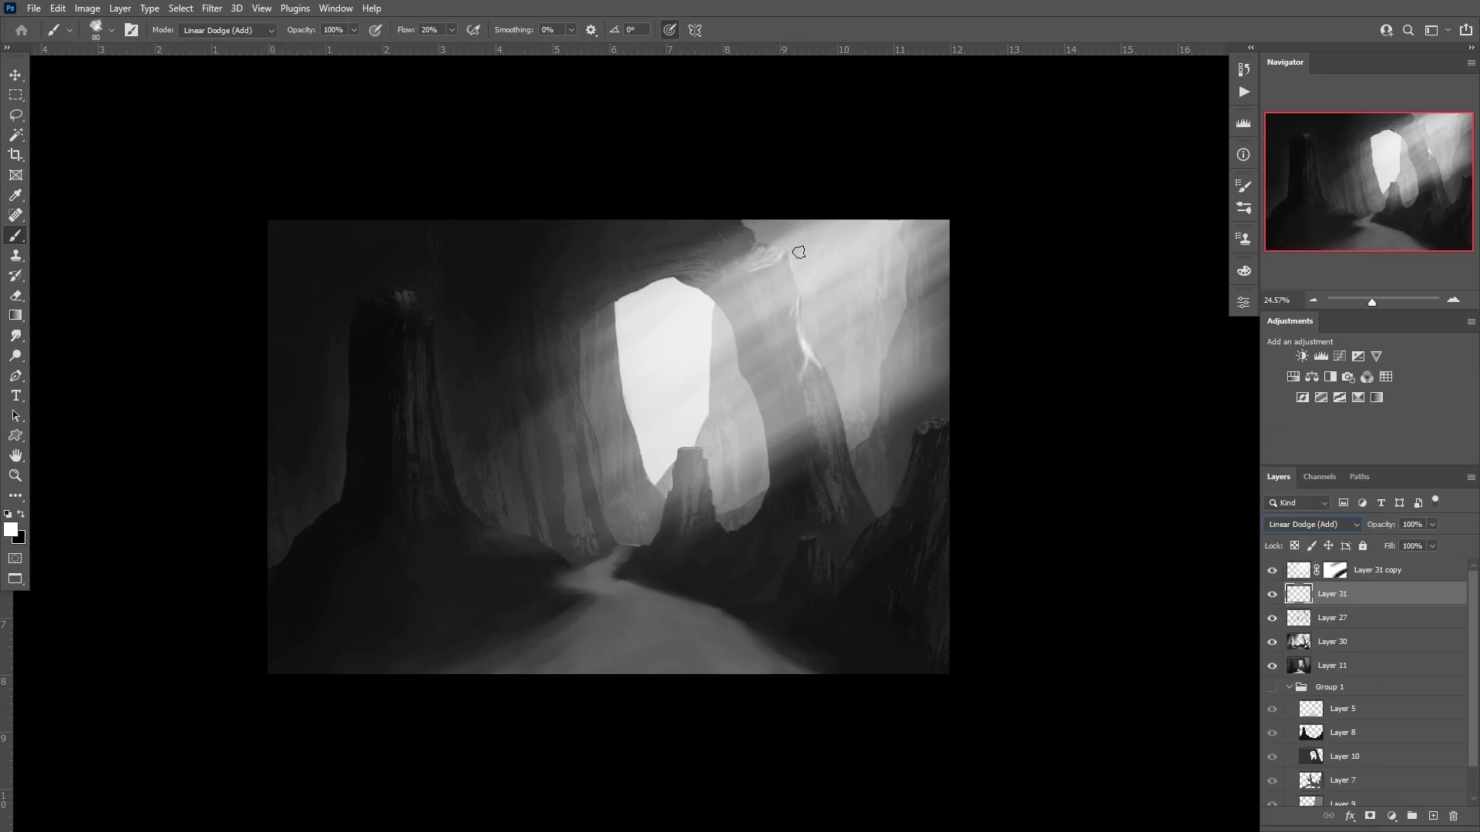
pyautogui.scroll(5, 702, 506)
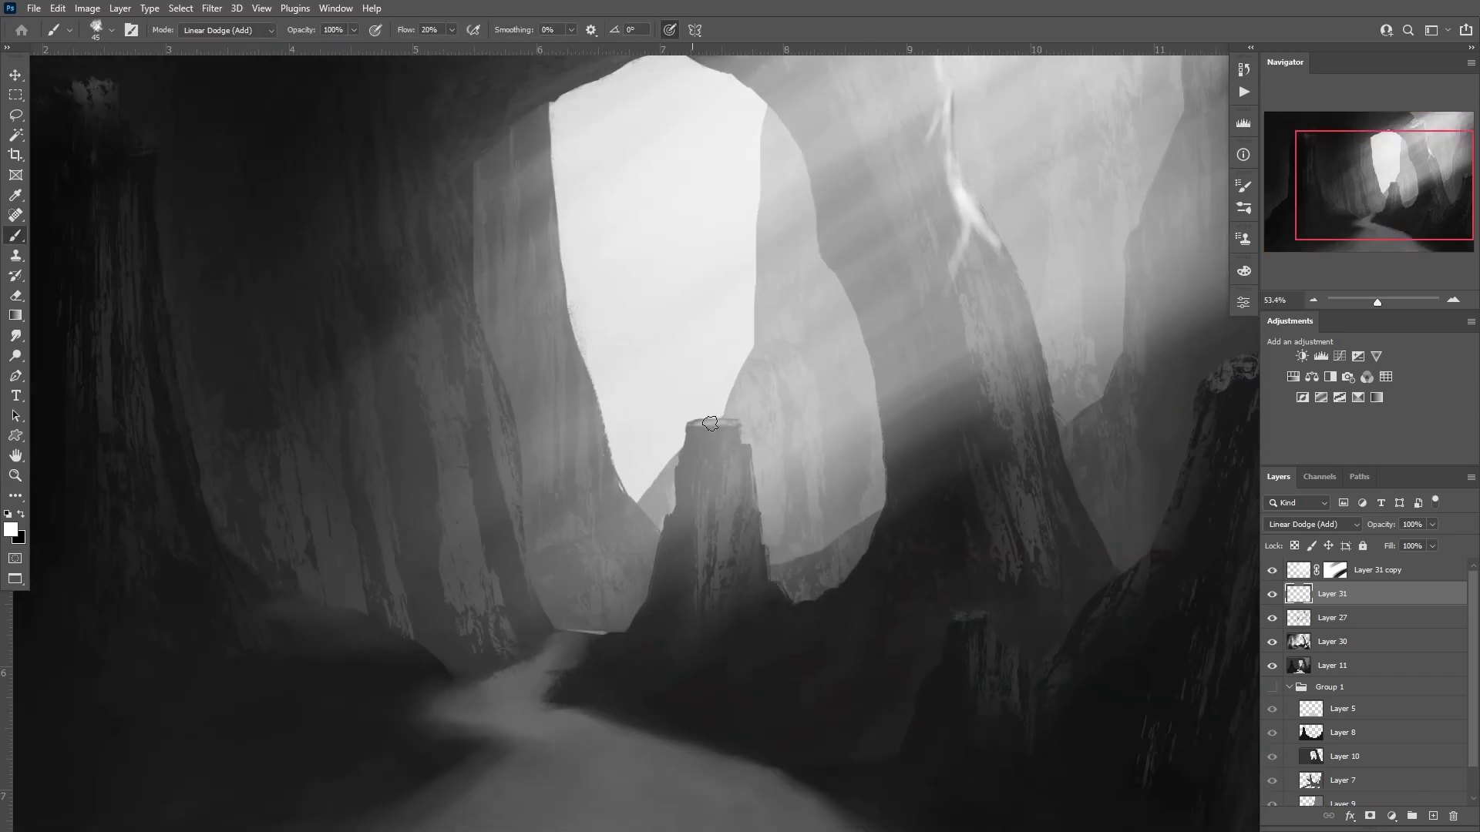
pyautogui.scroll(-5, 694, 584)
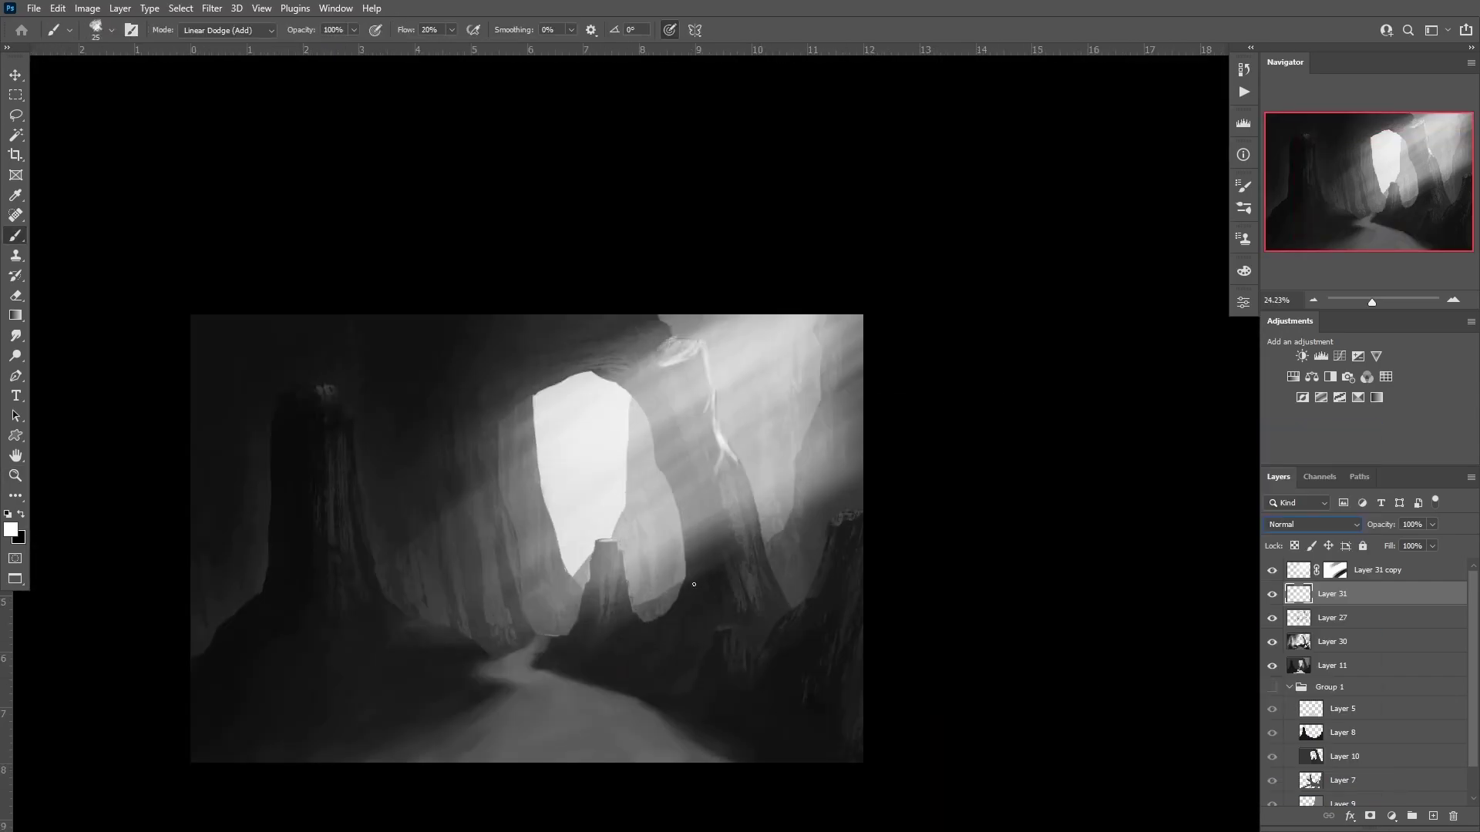
# - Paint white rim light along the central rock's ridge and edge, touching up with the eraser
pyautogui.moveTo(750, 490); pyautogui.dragTo(685, 351)
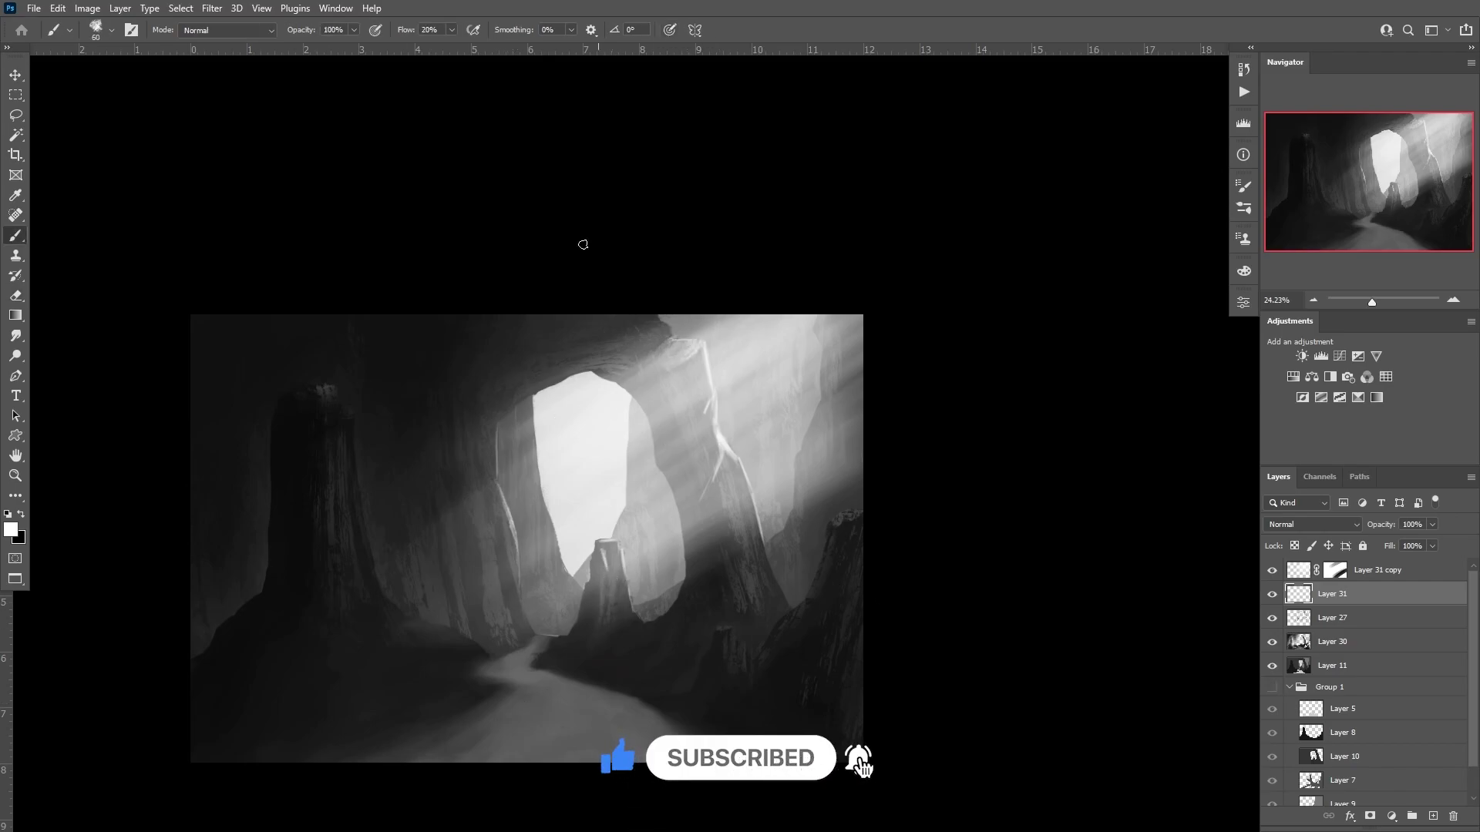
pyautogui.press(']')
pyautogui.moveTo(494, 488); pyautogui.dragTo(511, 569)
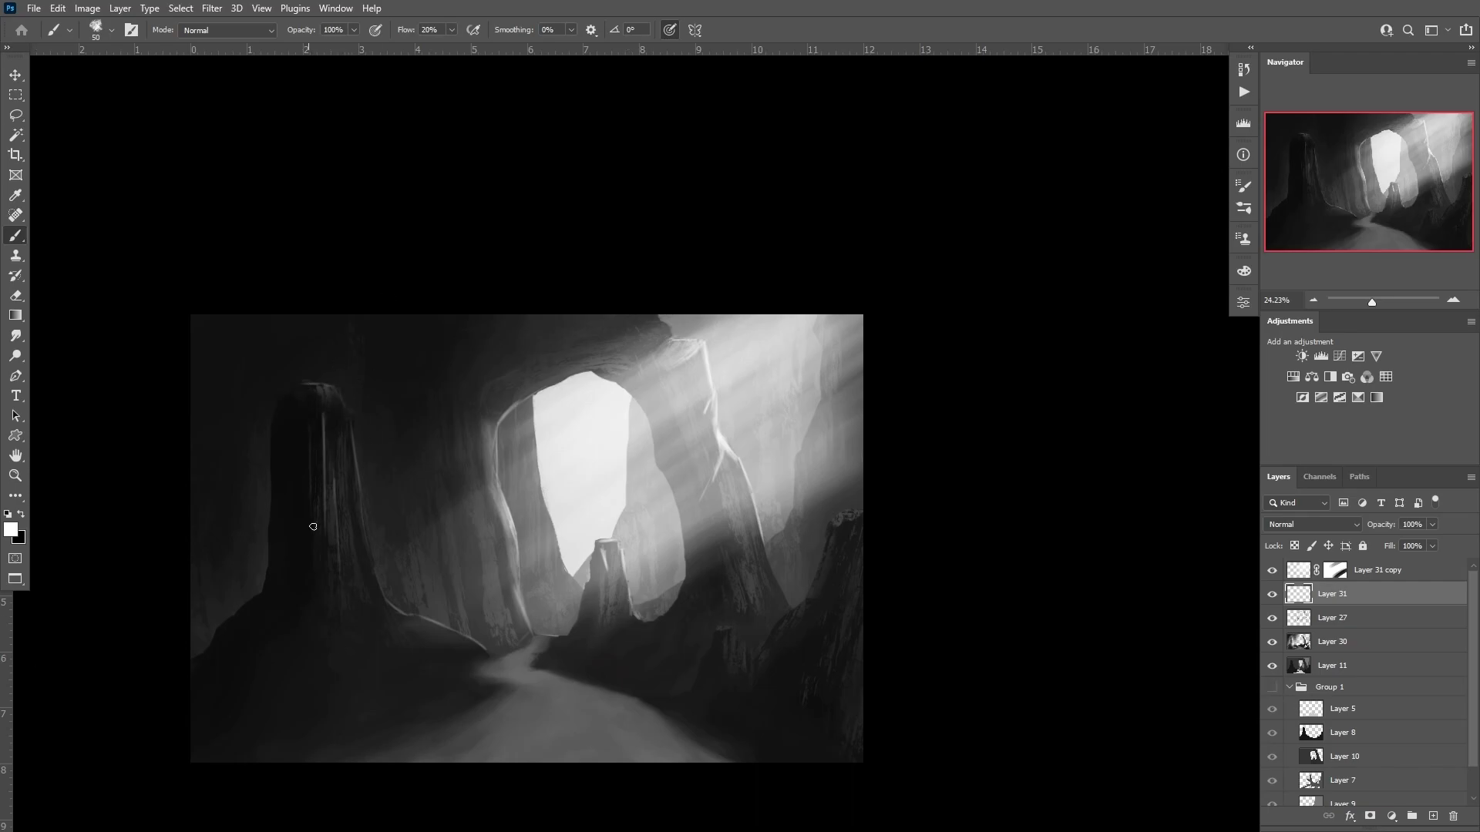
pyautogui.press('e')
pyautogui.press('b')
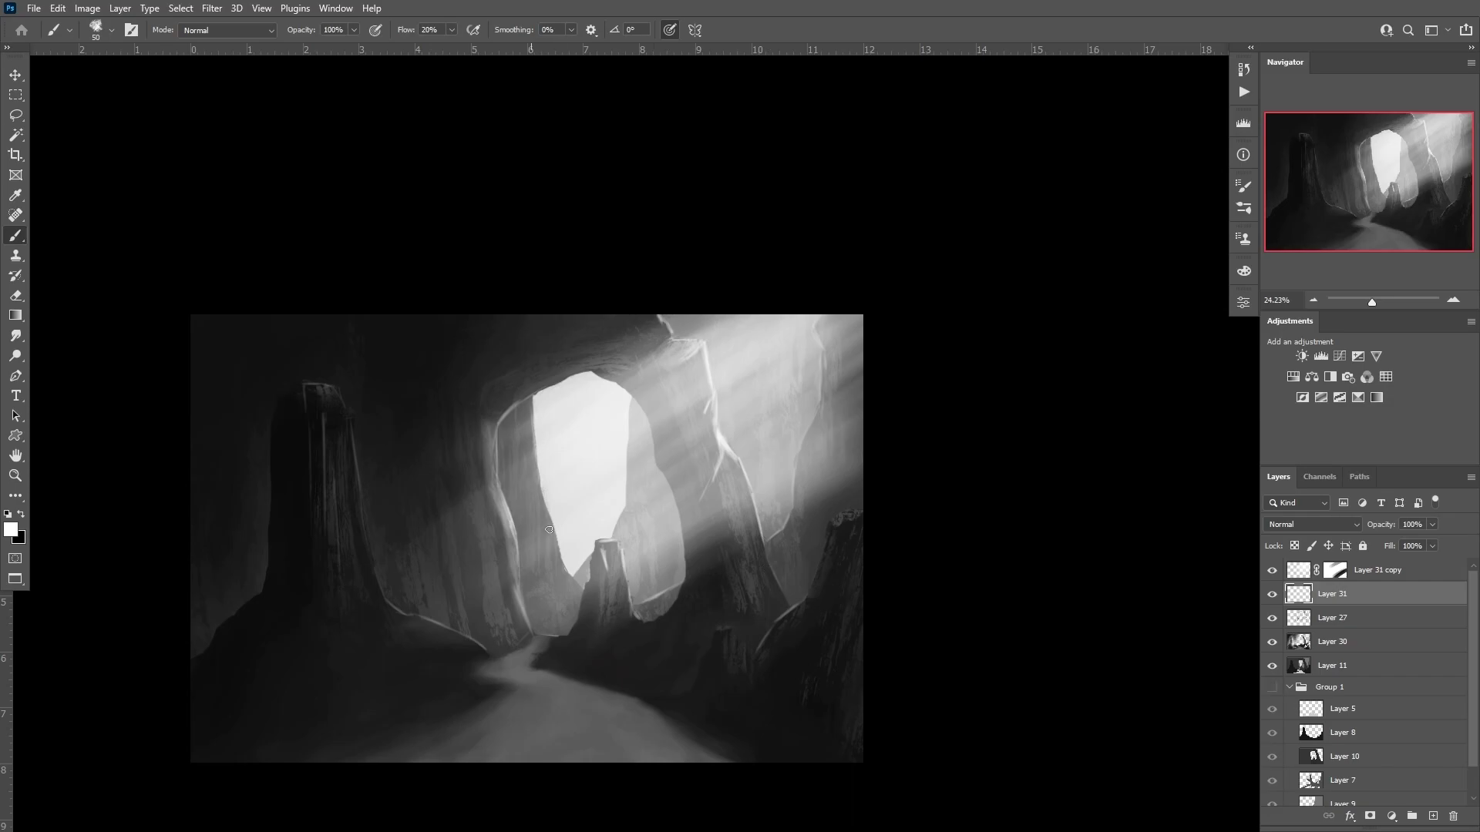
pyautogui.press('e')
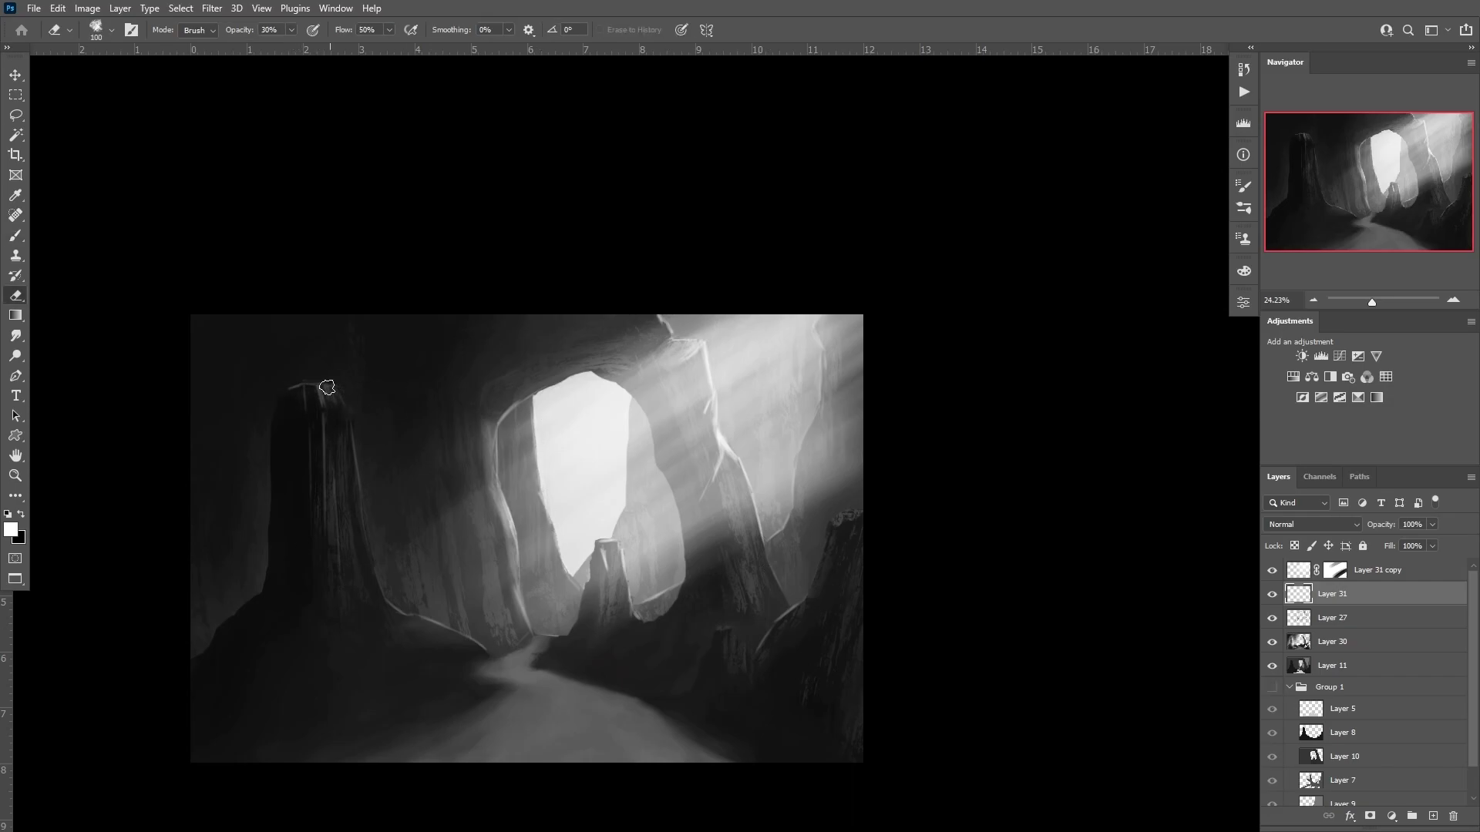
pyautogui.press('b')
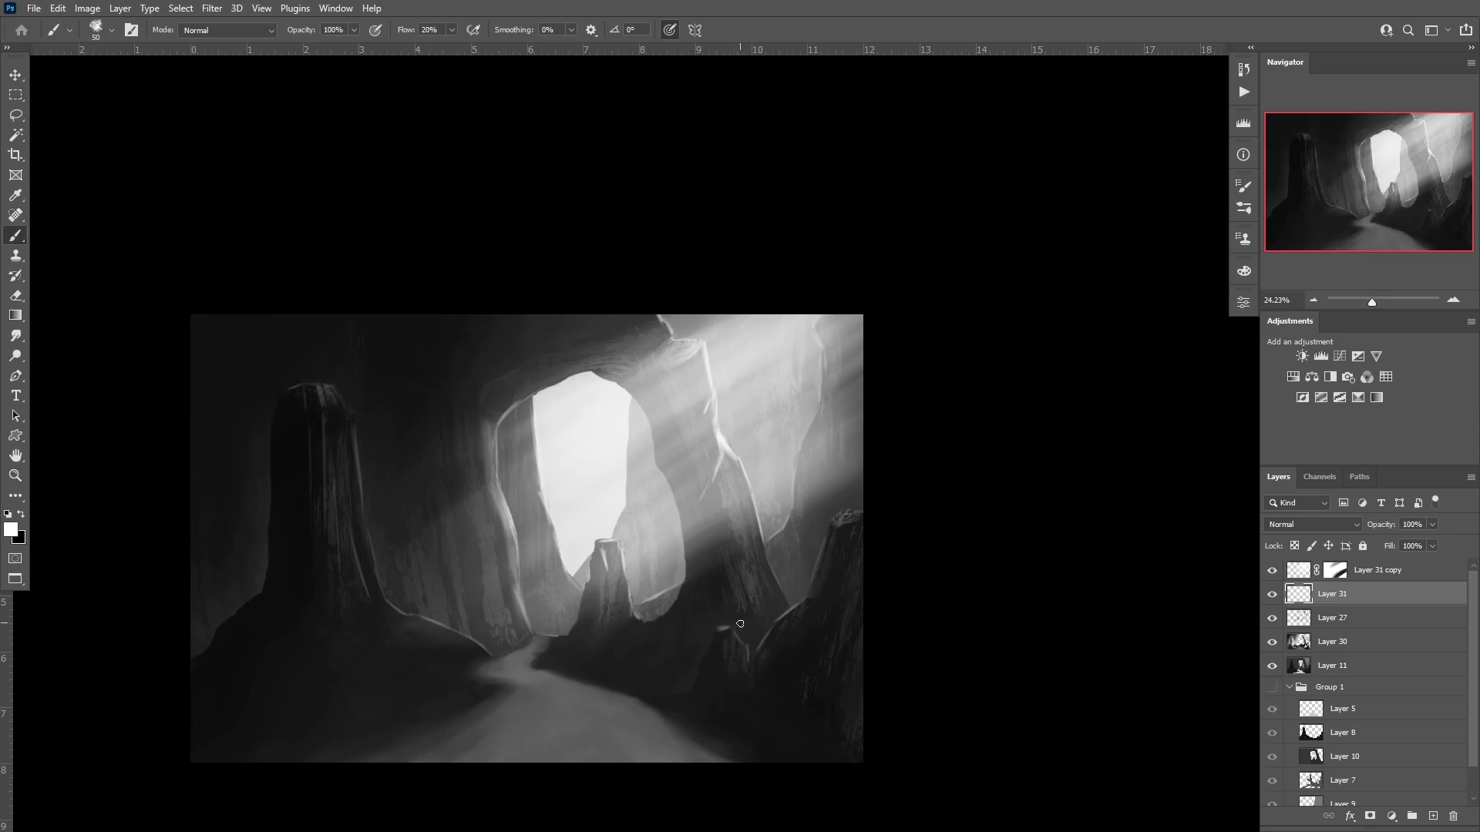
pyautogui.moveTo(816, 593); pyautogui.dragTo(873, 481)
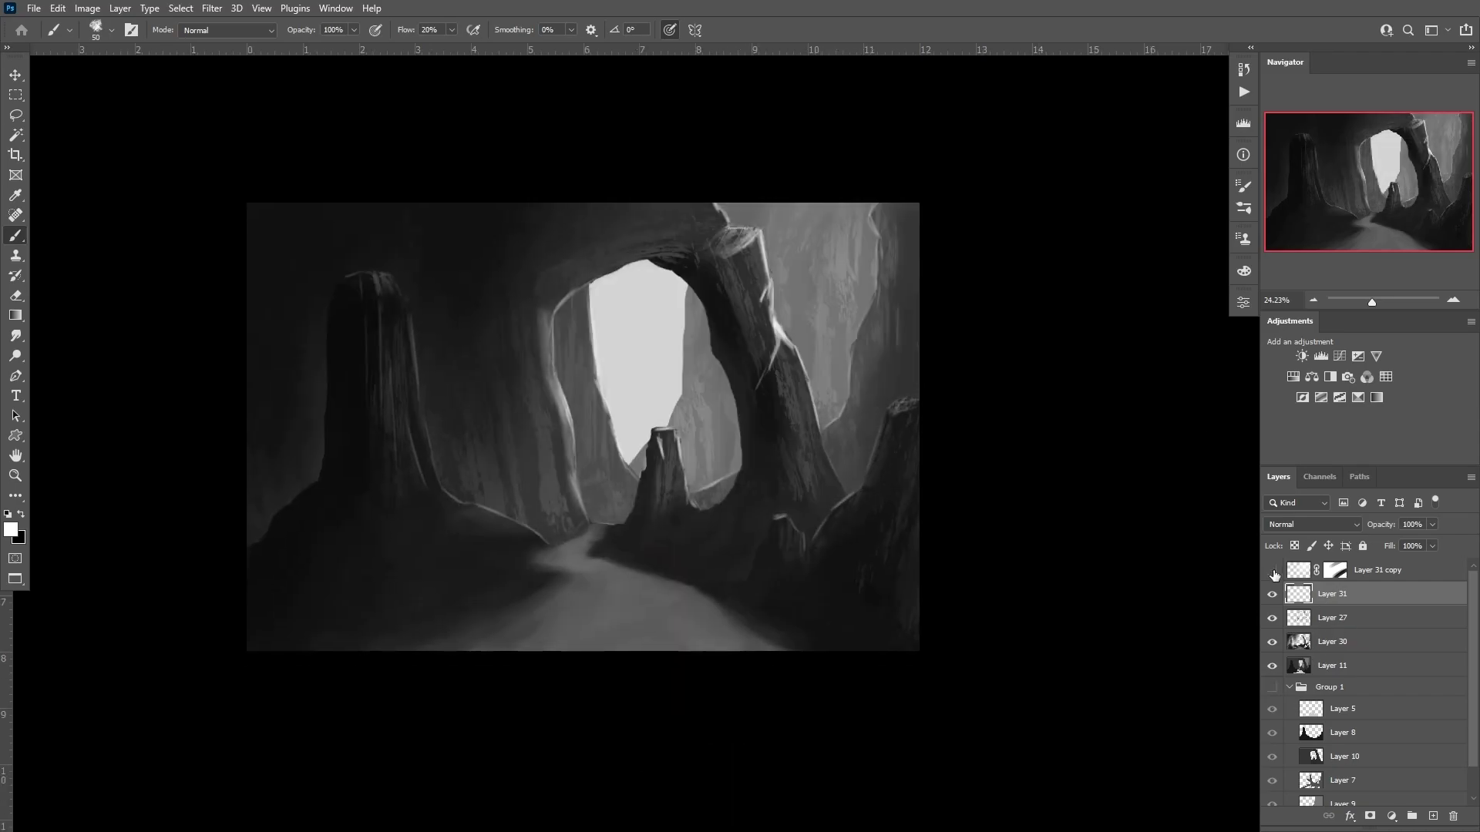
# - Hide the light rays and paint white haze over the rocks right of the arch
pyautogui.click(1380, 570)
pyautogui.press('x')
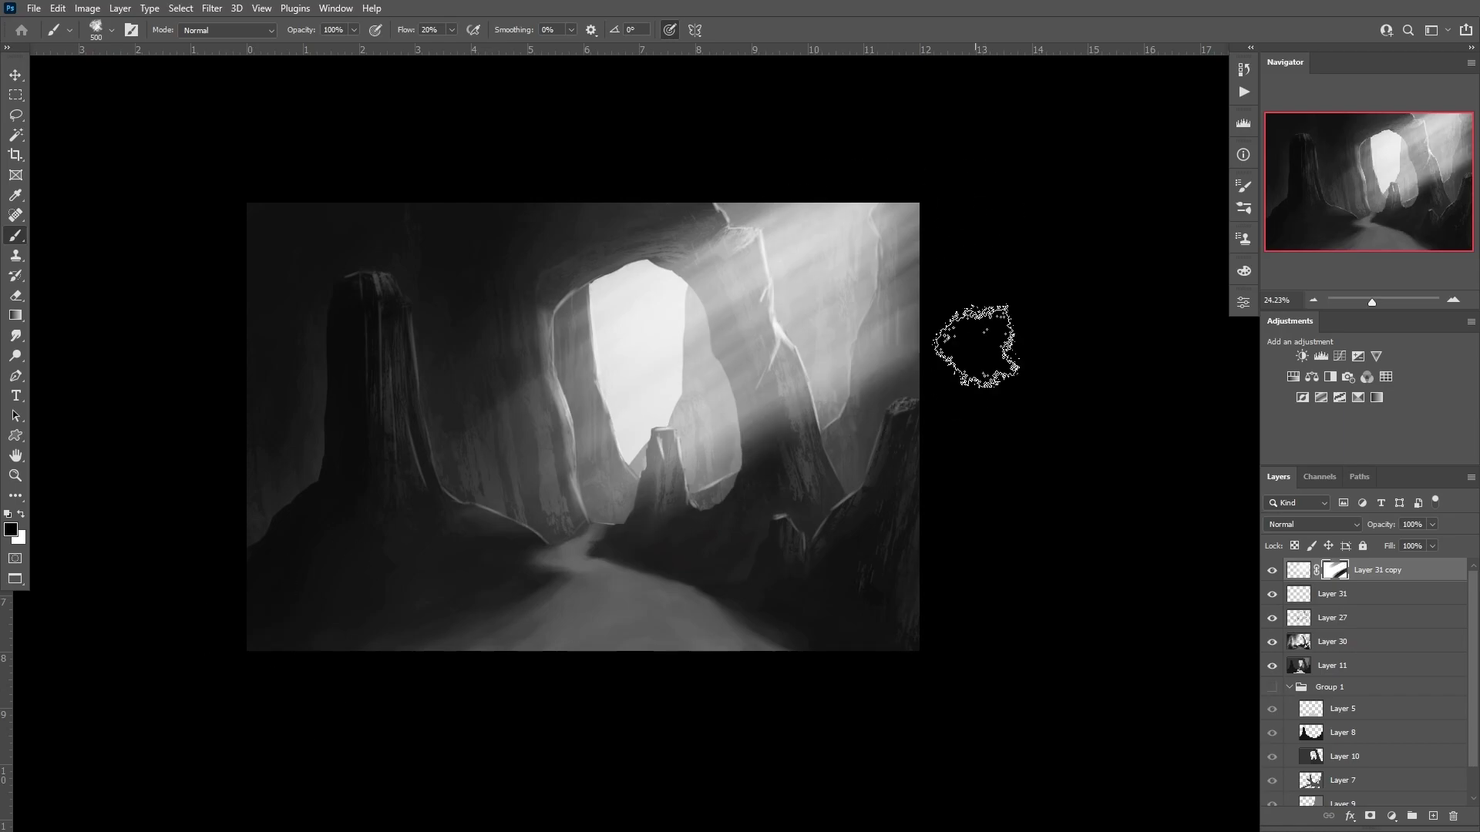
pyautogui.press('x')
pyautogui.moveTo(710, 519); pyautogui.dragTo(838, 330)
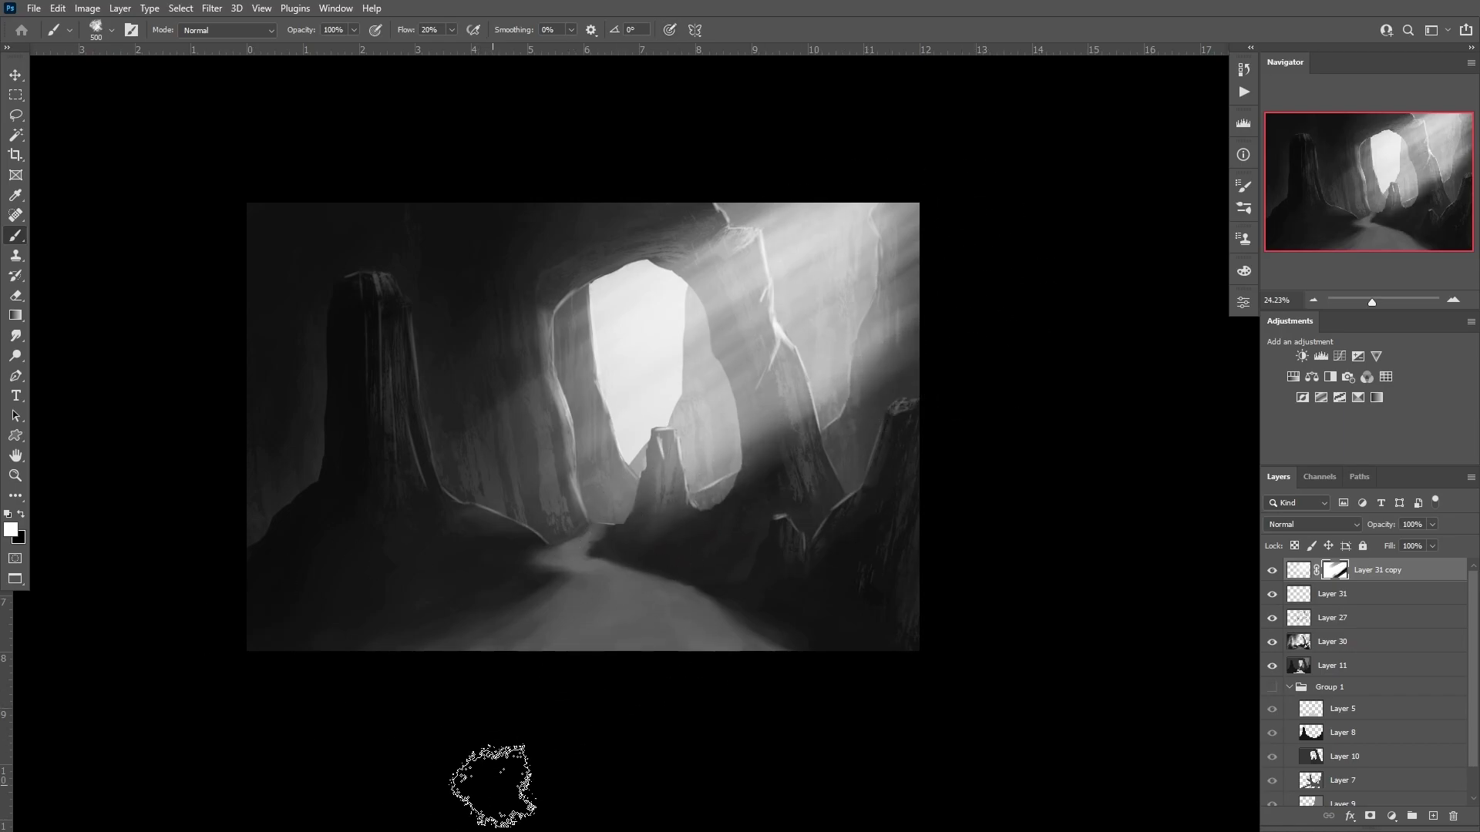
# - On Layer 31, erase stray bright strokes on the road and near the arch with a smaller brush
pyautogui.hotkey('alt', '[')
pyautogui.press('[')
pyautogui.press('[')
pyautogui.press('[')
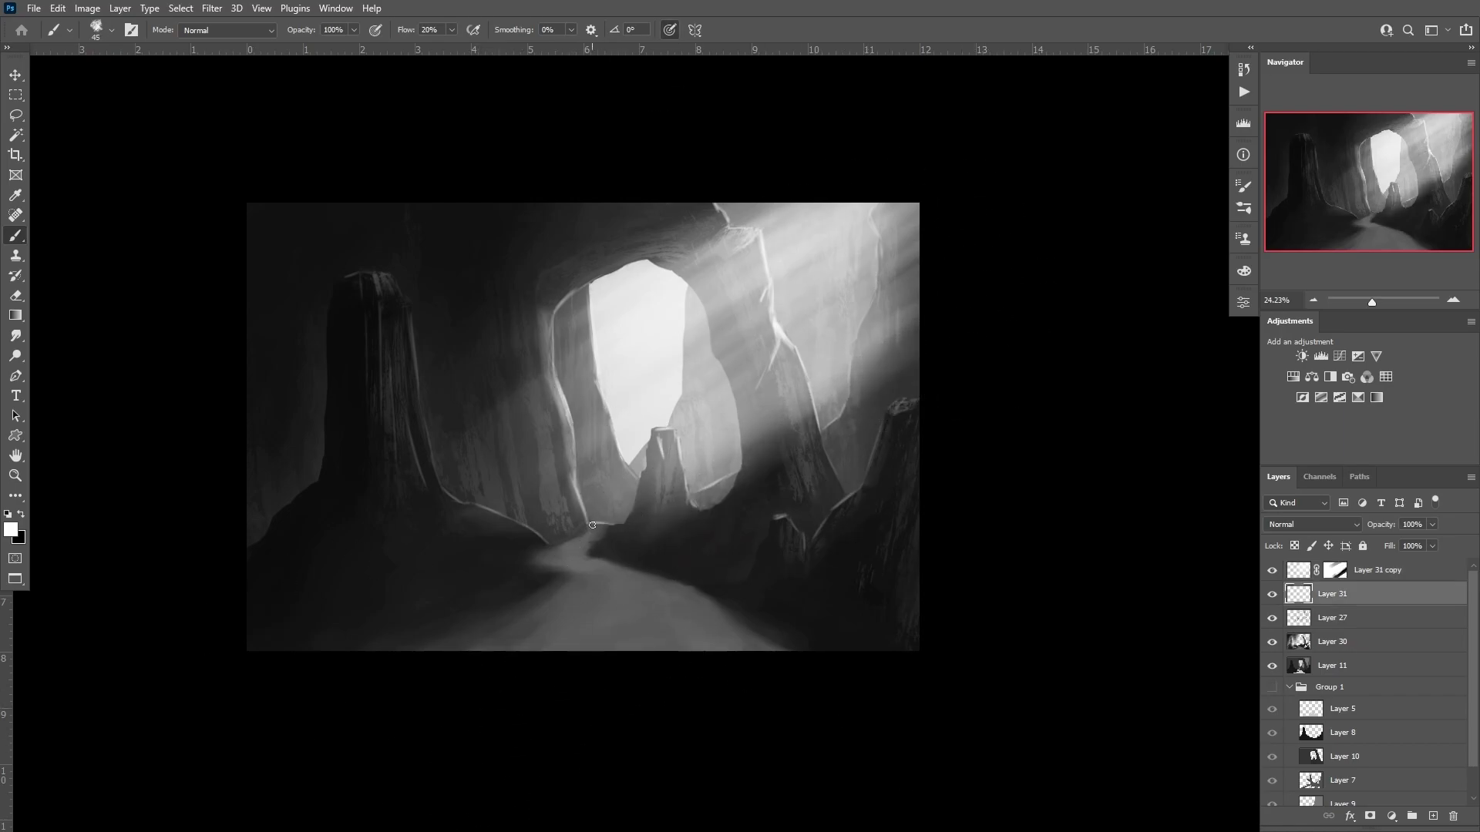
pyautogui.press('e')
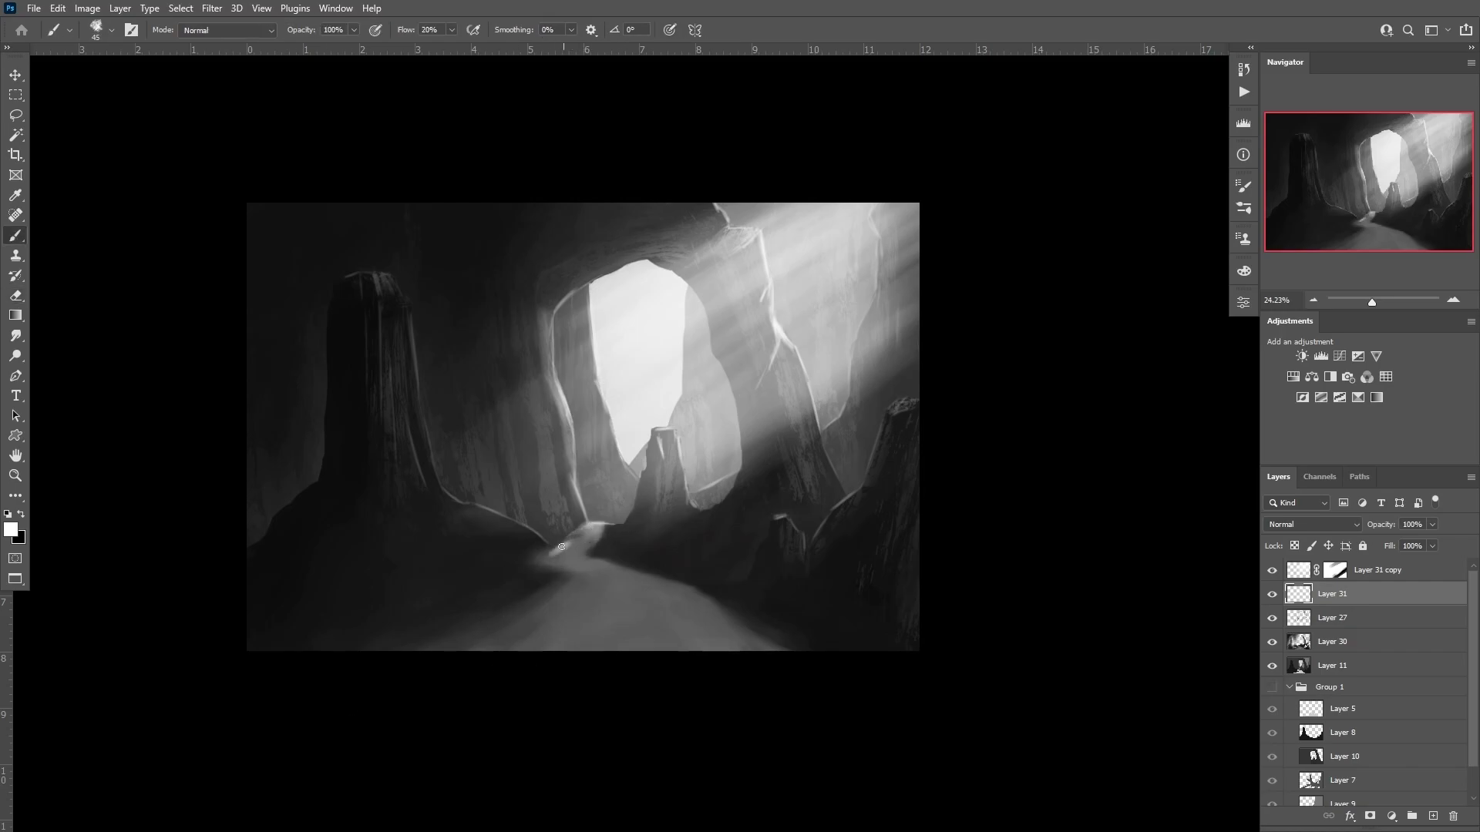
pyautogui.moveTo(580, 533); pyautogui.dragTo(533, 574)
pyautogui.press('b')
pyautogui.press('e')
pyautogui.moveTo(794, 512); pyautogui.dragTo(790, 493)
pyautogui.press('b')
pyautogui.press('e')
pyautogui.press('b')
# - On a new Layer 32, paint soft haze over the lower-left ground, then erase it back
pyautogui.hotkey('ctrl', 'shift', 'alt', 'n')
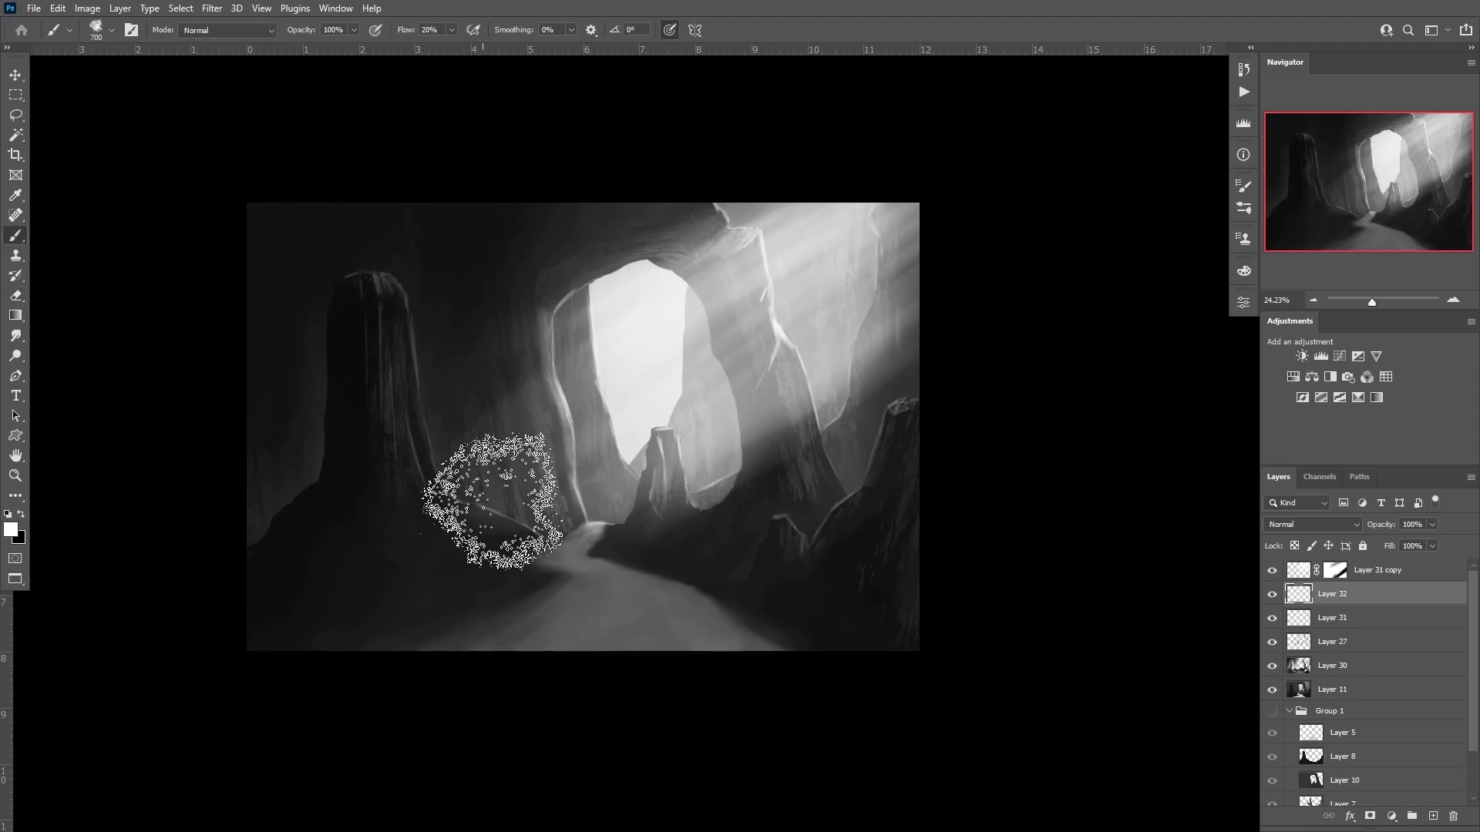
pyautogui.moveTo(495, 496); pyautogui.dragTo(265, 594)
pyautogui.press('e')
pyautogui.moveTo(574, 532)
pyautogui.mouseDown()
pyautogui.moveTo(247, 595)
pyautogui.moveTo(224, 676)
pyautogui.moveTo(454, 530)
pyautogui.mouseUp()
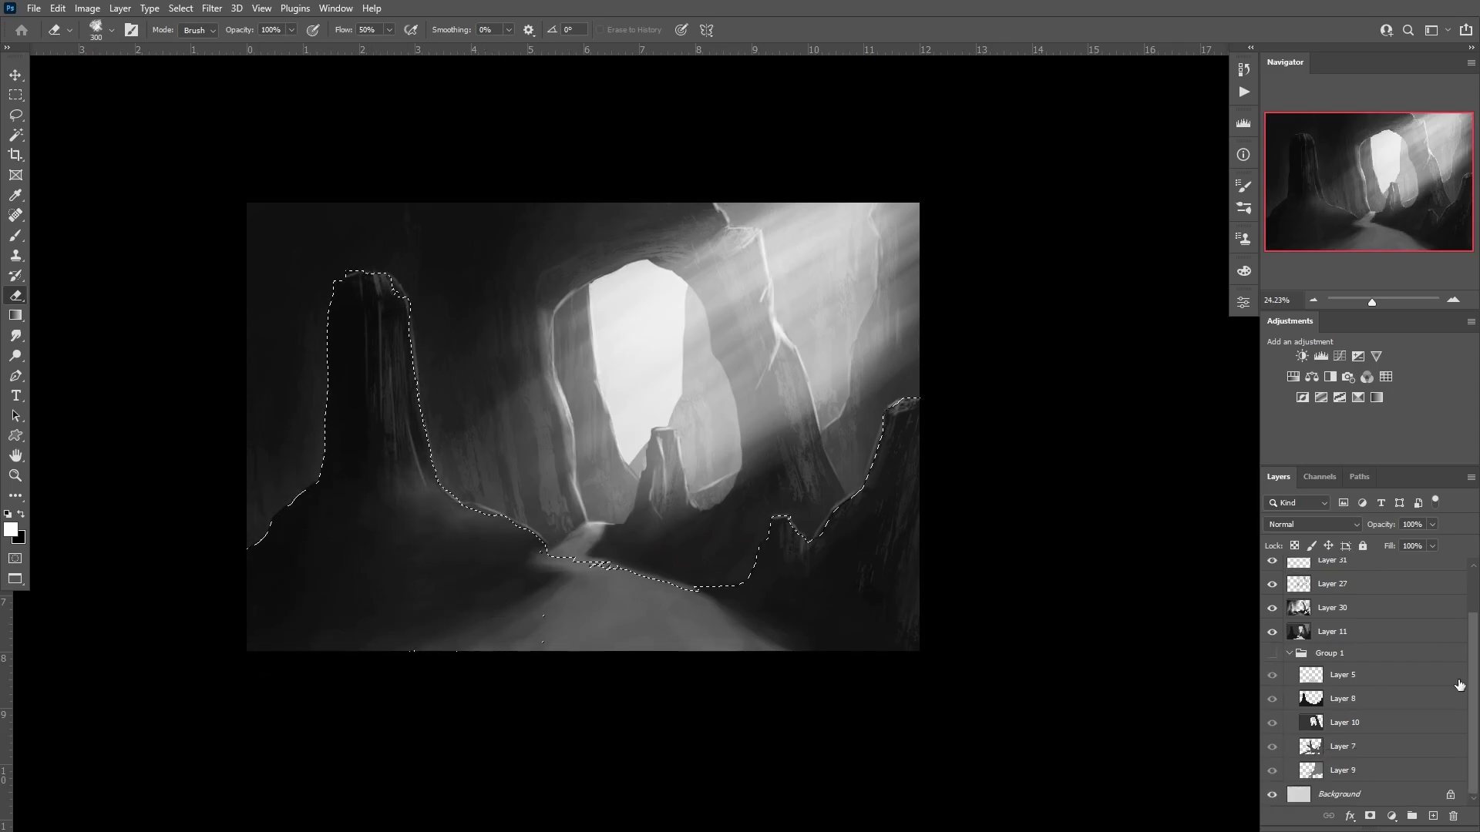
# - Merge Layers 31 and 32, load the rock silhouette selection, and add new Layer 33
pyautogui.keyDown('ctrl'); pyautogui.click(1332, 618); pyautogui.keyUp('ctrl')
pyautogui.hotkey('ctrl', 'e')
pyautogui.keyDown('ctrl'); pyautogui.click(1287, 644); pyautogui.keyUp('ctrl')
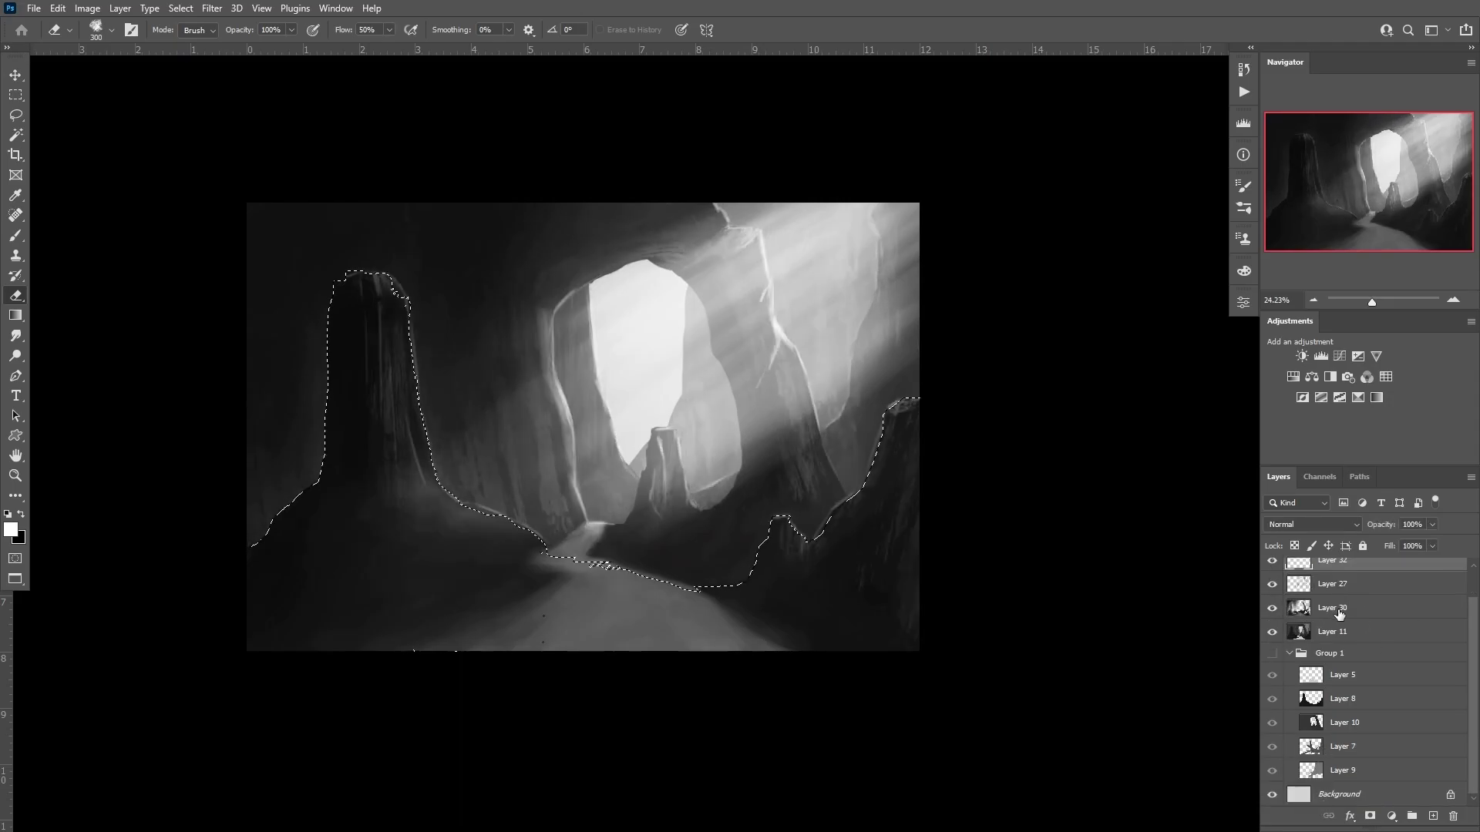
pyautogui.hotkey('ctrl', 'shift', 'alt', 'n')
# - Brush soft 10% glow along the arch's left edge and right cliff, then deselect
pyautogui.press('b')
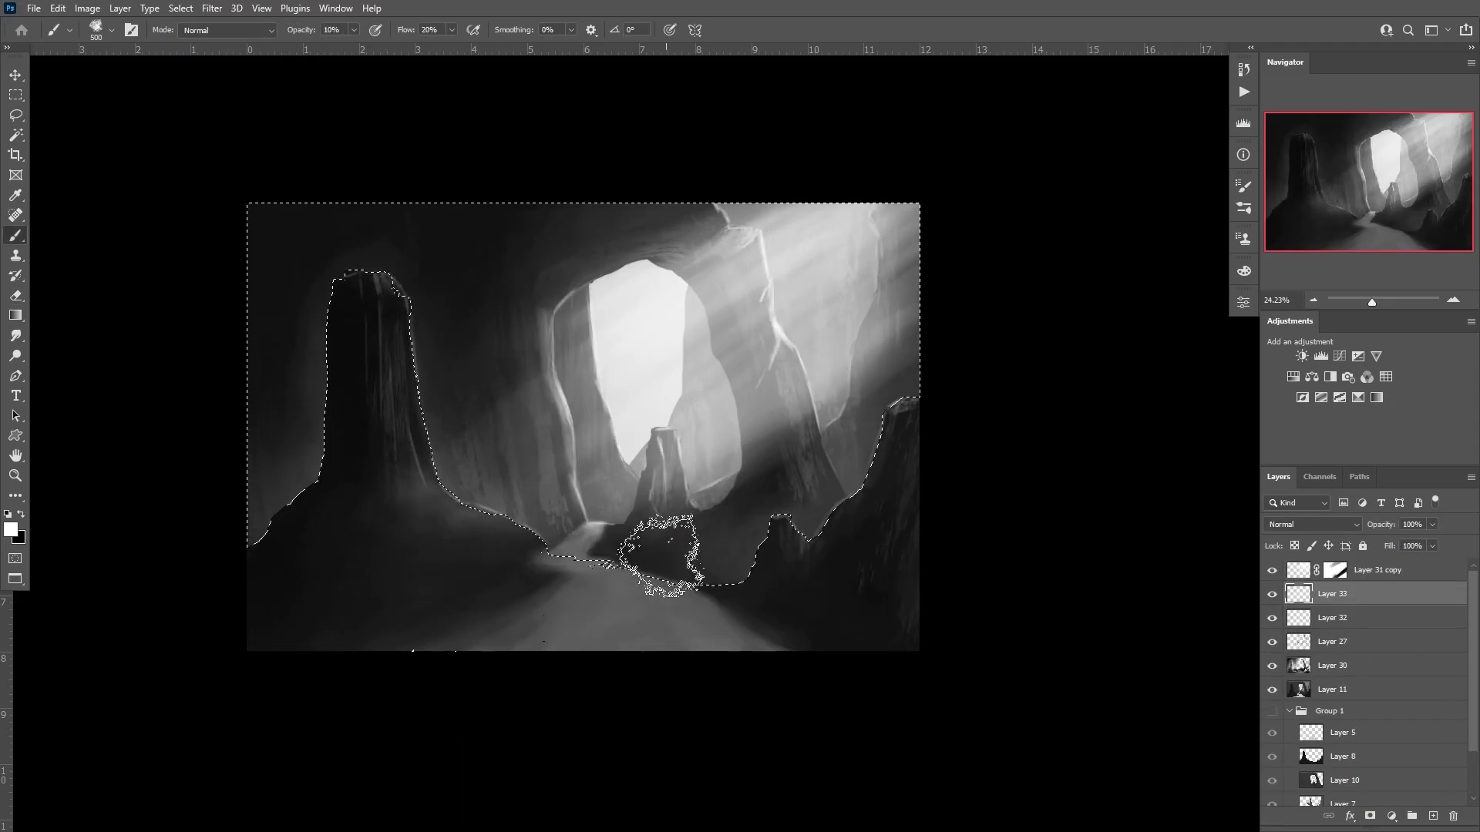
pyautogui.press(']')
pyautogui.press(']')
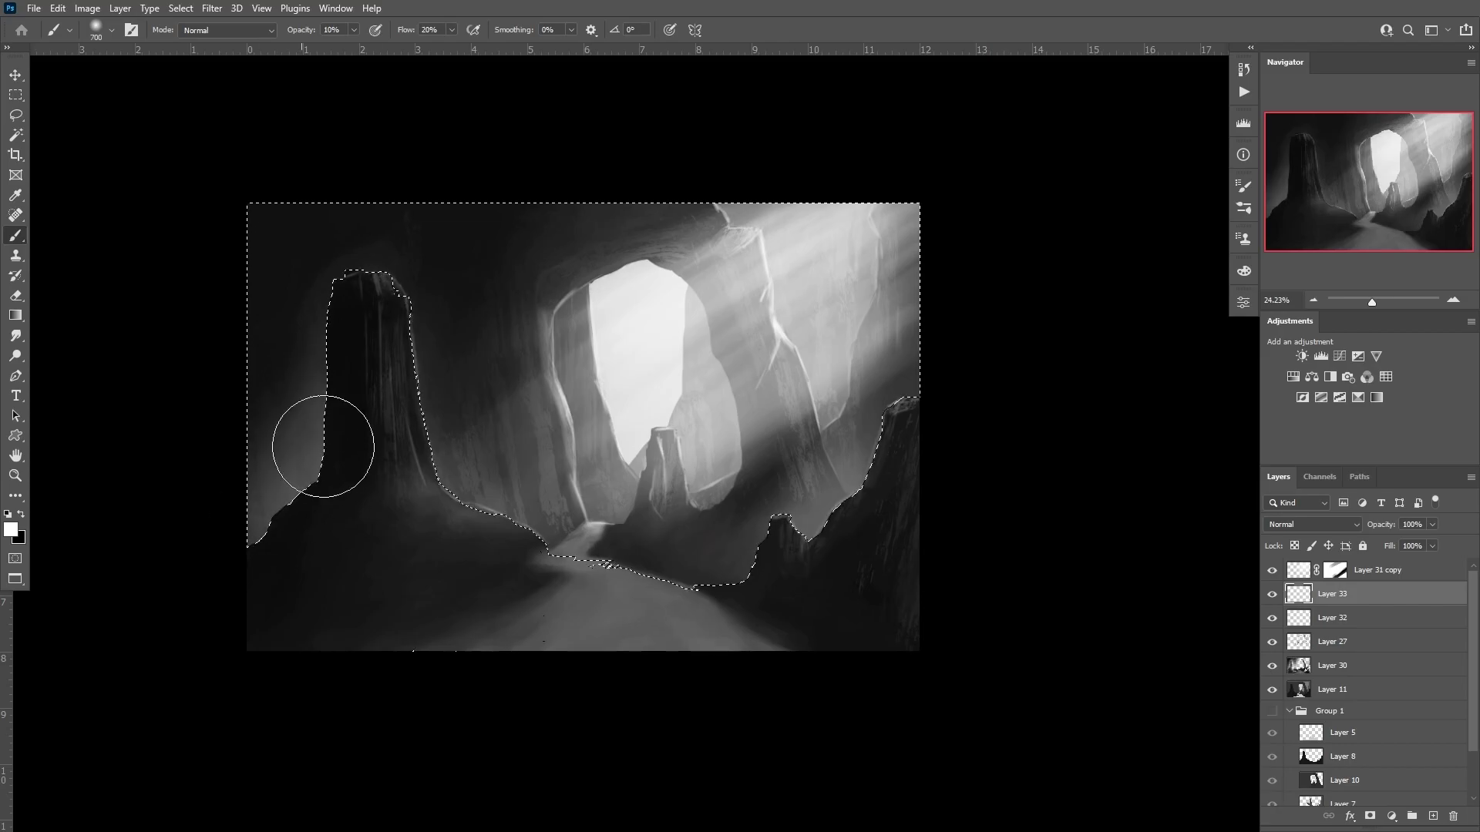
pyautogui.press('[')
pyautogui.press('[')
pyautogui.press('[')
pyautogui.keyDown('ctrl'); pyautogui.click(1310, 756); pyautogui.keyUp('ctrl')
pyautogui.moveTo(567, 309); pyautogui.dragTo(598, 386)
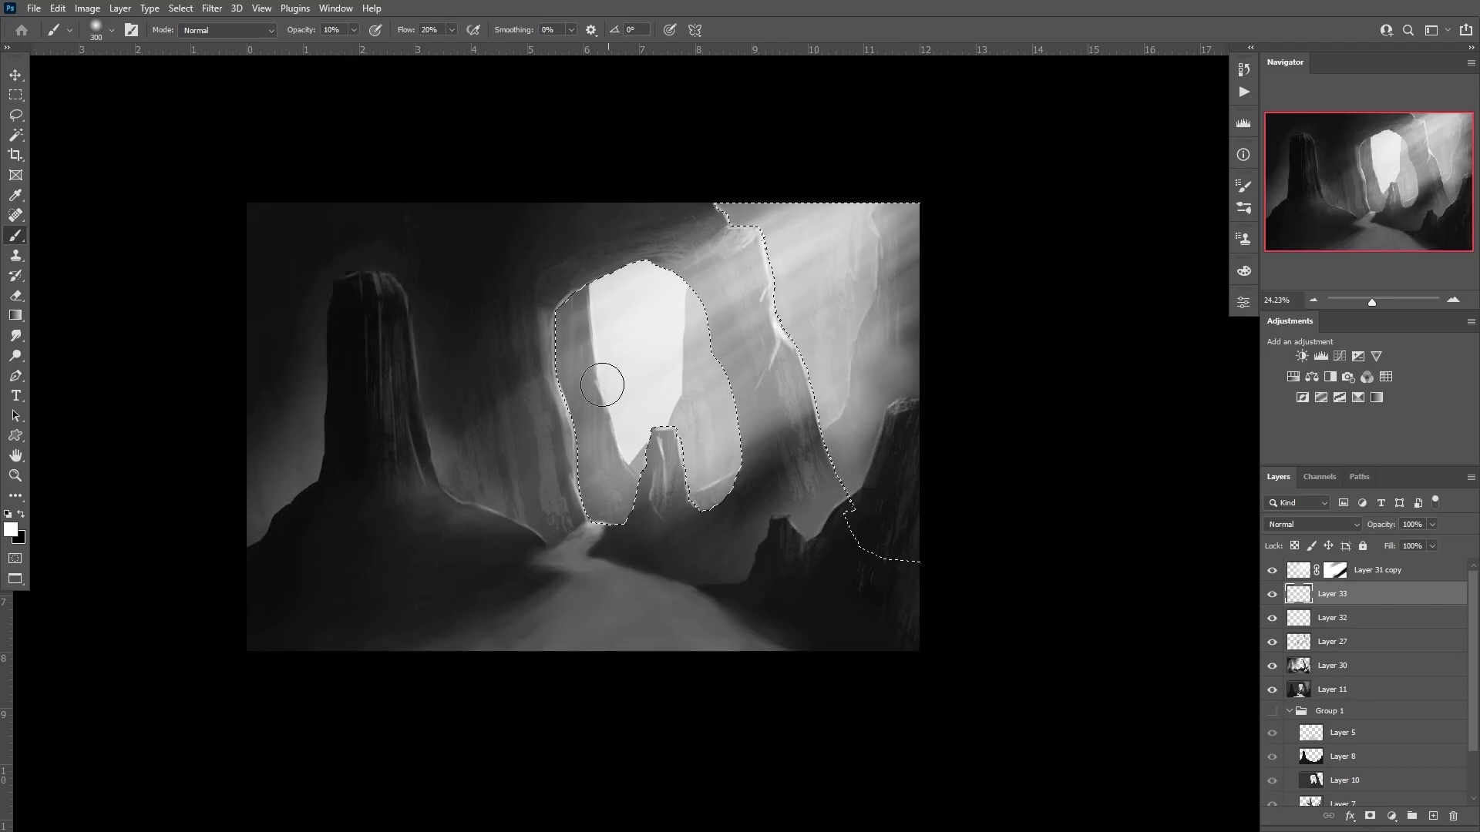
pyautogui.press(']')
pyautogui.press(']')
pyautogui.press(']')
pyautogui.moveTo(763, 231); pyautogui.dragTo(793, 363)
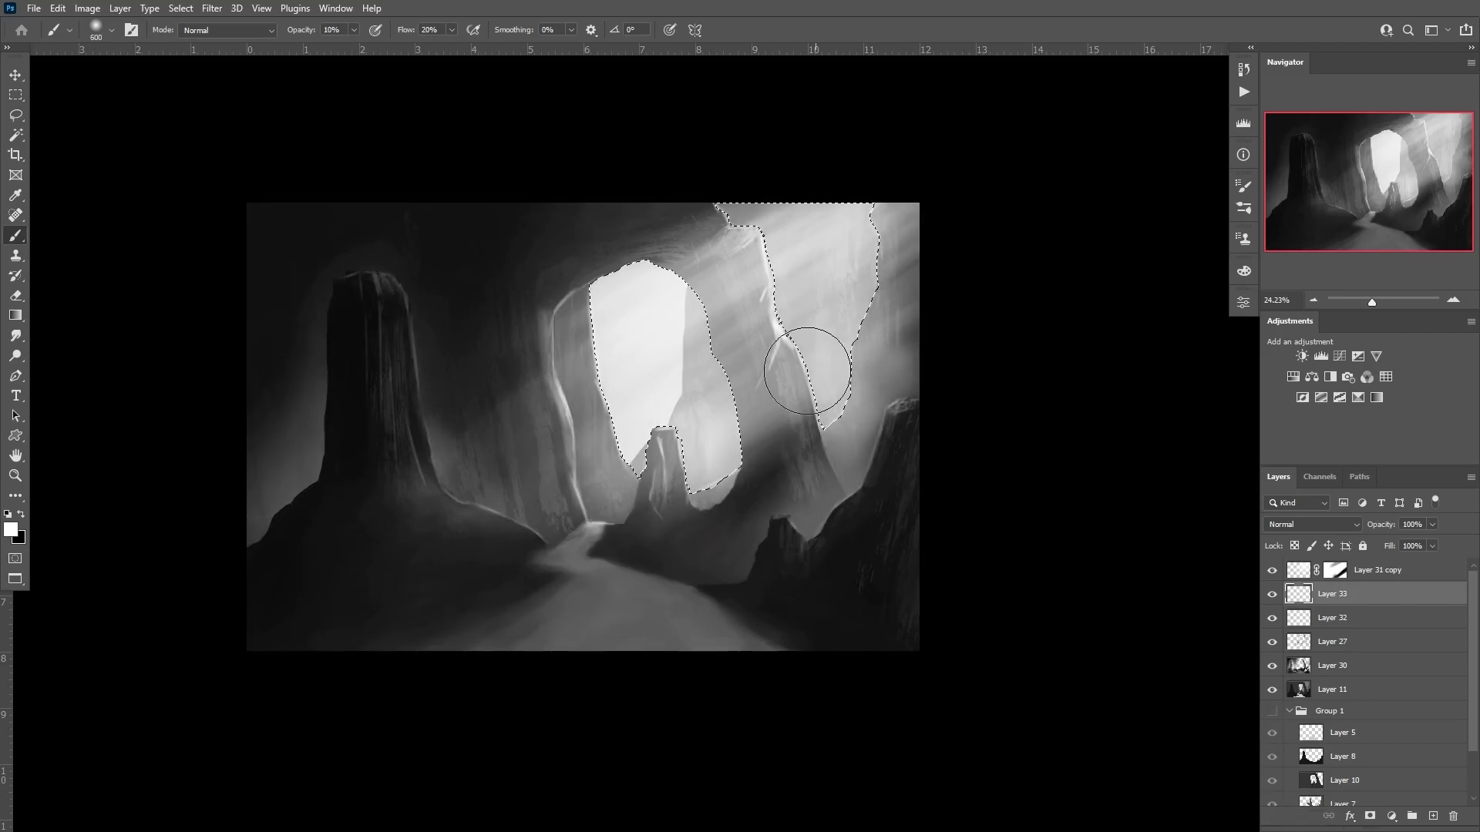
pyautogui.hotkey('ctrl', 'd')
pyautogui.press('[')
pyautogui.press('[')
pyautogui.press('[')
pyautogui.press('[')
# - Darken part of the lit right cliff with black on Layer 31 copy and sample a rock colour
pyautogui.hotkey('ctrl', 'd')
pyautogui.hotkey('alt', ']')
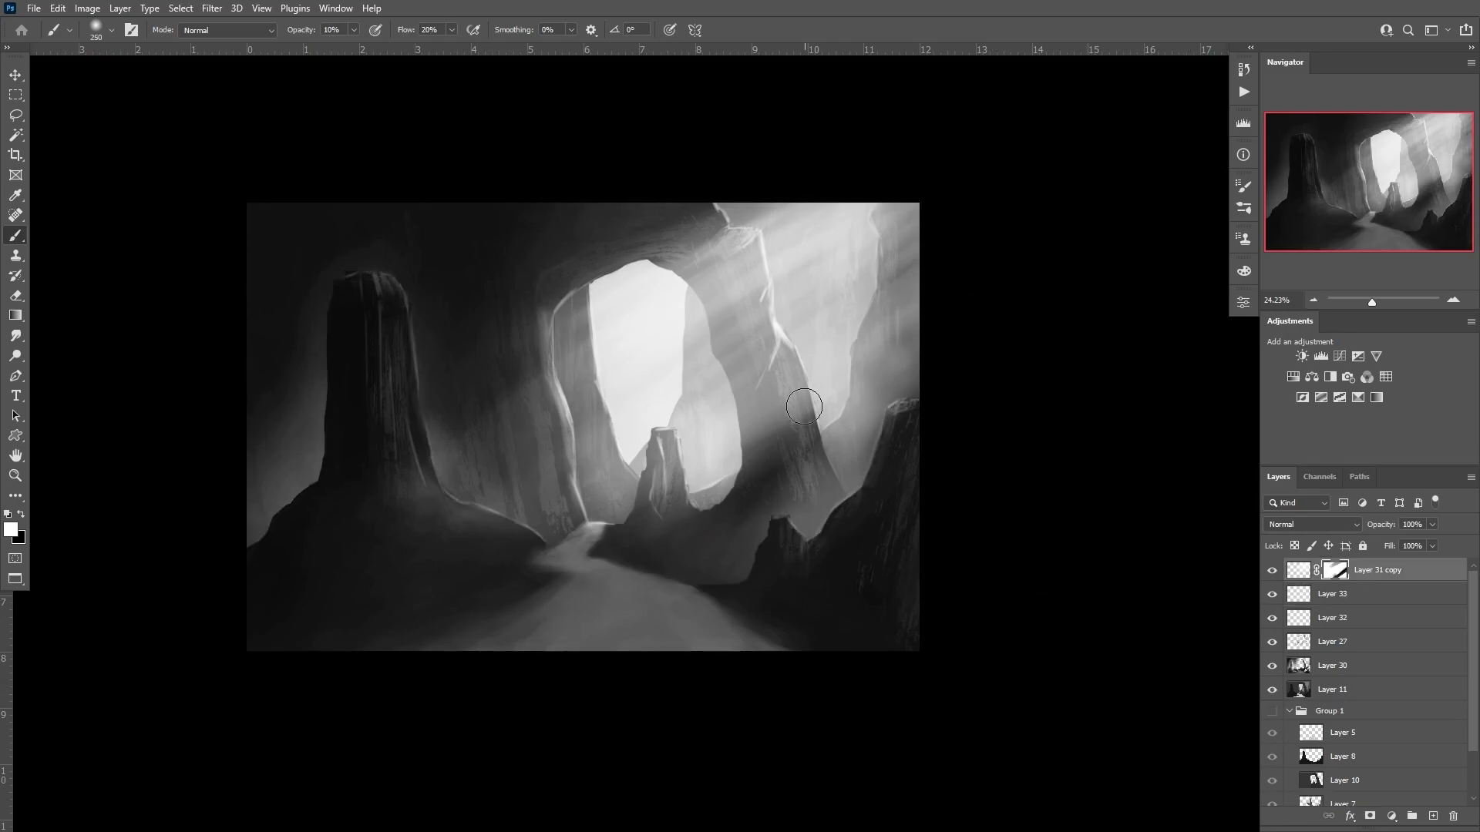
pyautogui.press('x')
pyautogui.moveTo(975, 208); pyautogui.dragTo(645, 347)
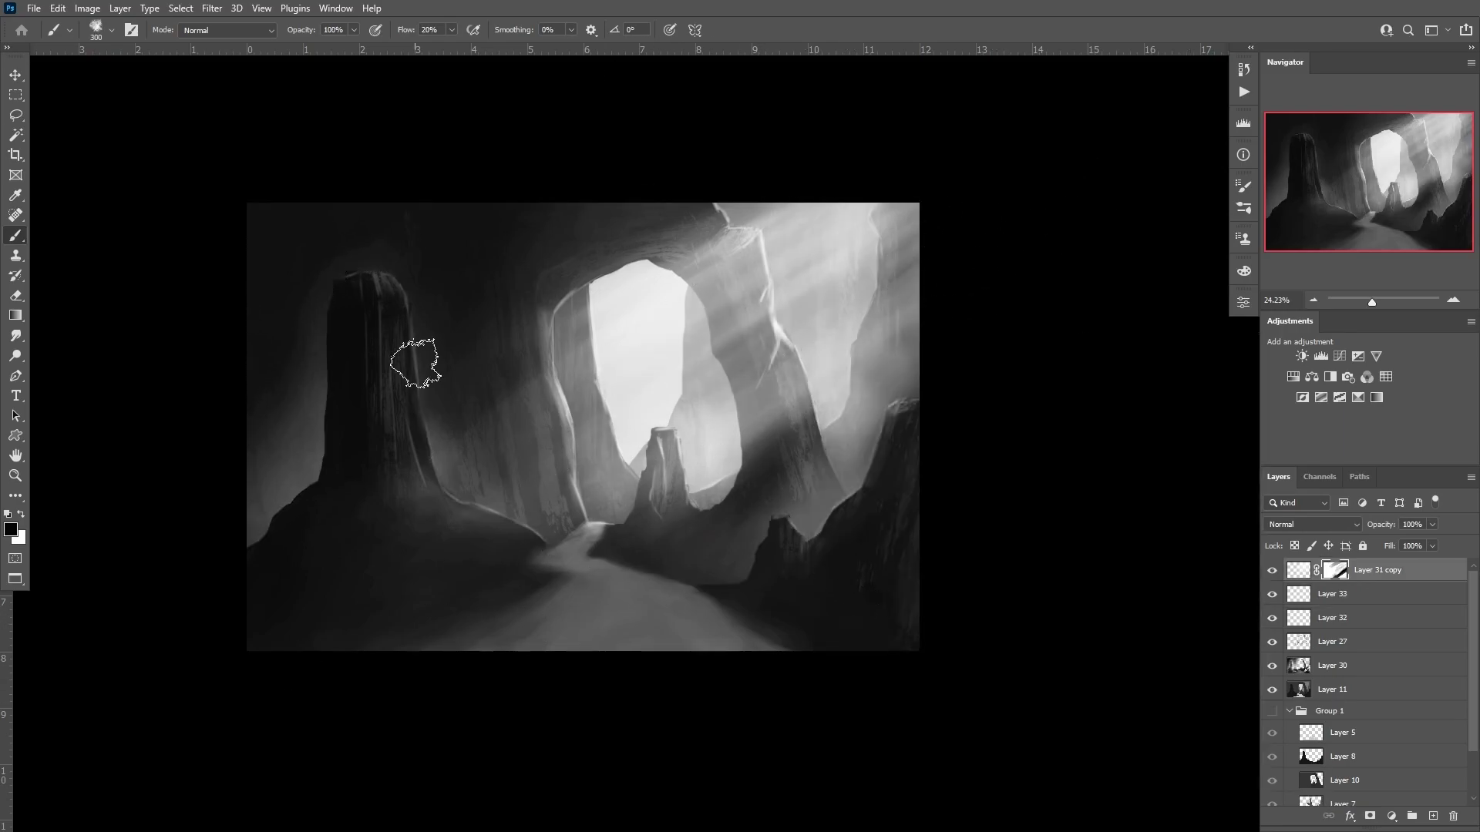
pyautogui.hotkey('alt', '[')
pyautogui.hotkey('alt', '[')
pyautogui.hotkey('alt', '[')
# - Add a new layer above Layer 30 and stamp a custom texture shape on it
pyautogui.keyDown('alt'); pyautogui.click(512, 627); pyautogui.keyUp('alt')
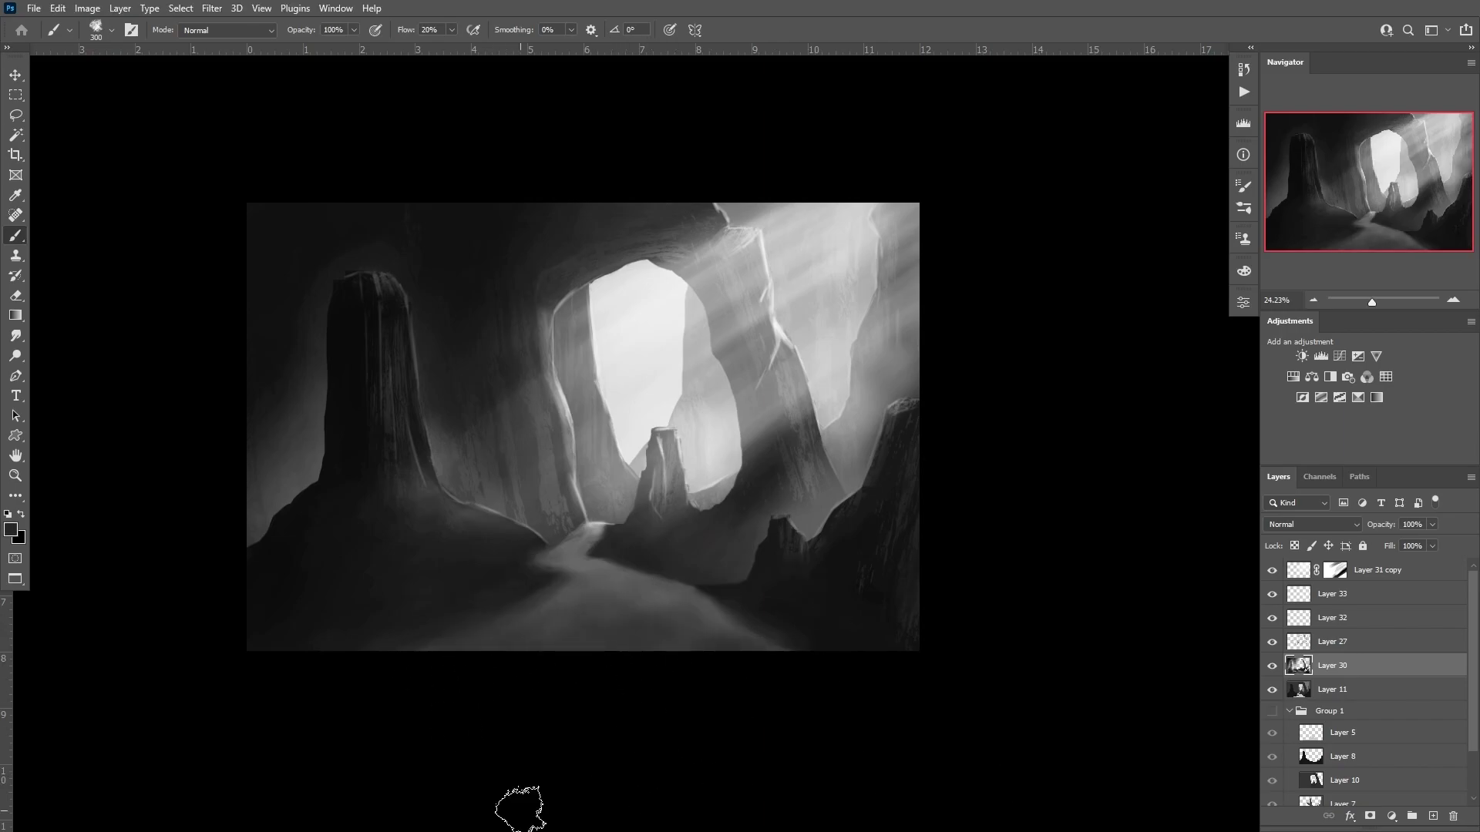
pyautogui.hotkey('ctrl', 'shift', 'alt', 'n')
pyautogui.press('u')
pyautogui.moveTo(540, 501); pyautogui.dragTo(661, 621)
# - Stamp the Rocks custom shape as dark texture along the path, then add a layer and hide the previous one
pyautogui.click(533, 29)
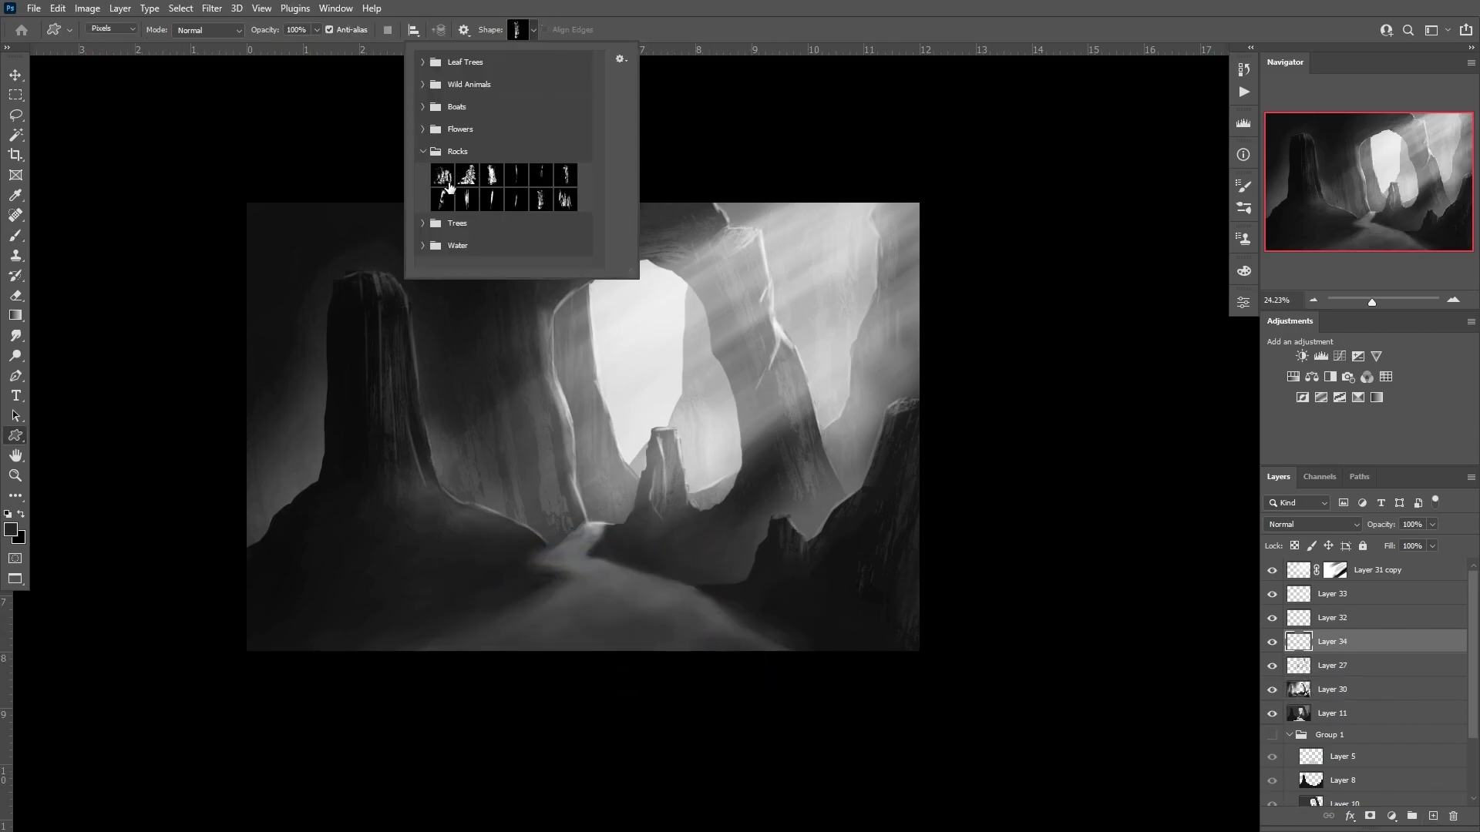
pyautogui.doubleClick(542, 202)
pyautogui.moveTo(562, 615); pyautogui.dragTo(694, 625)
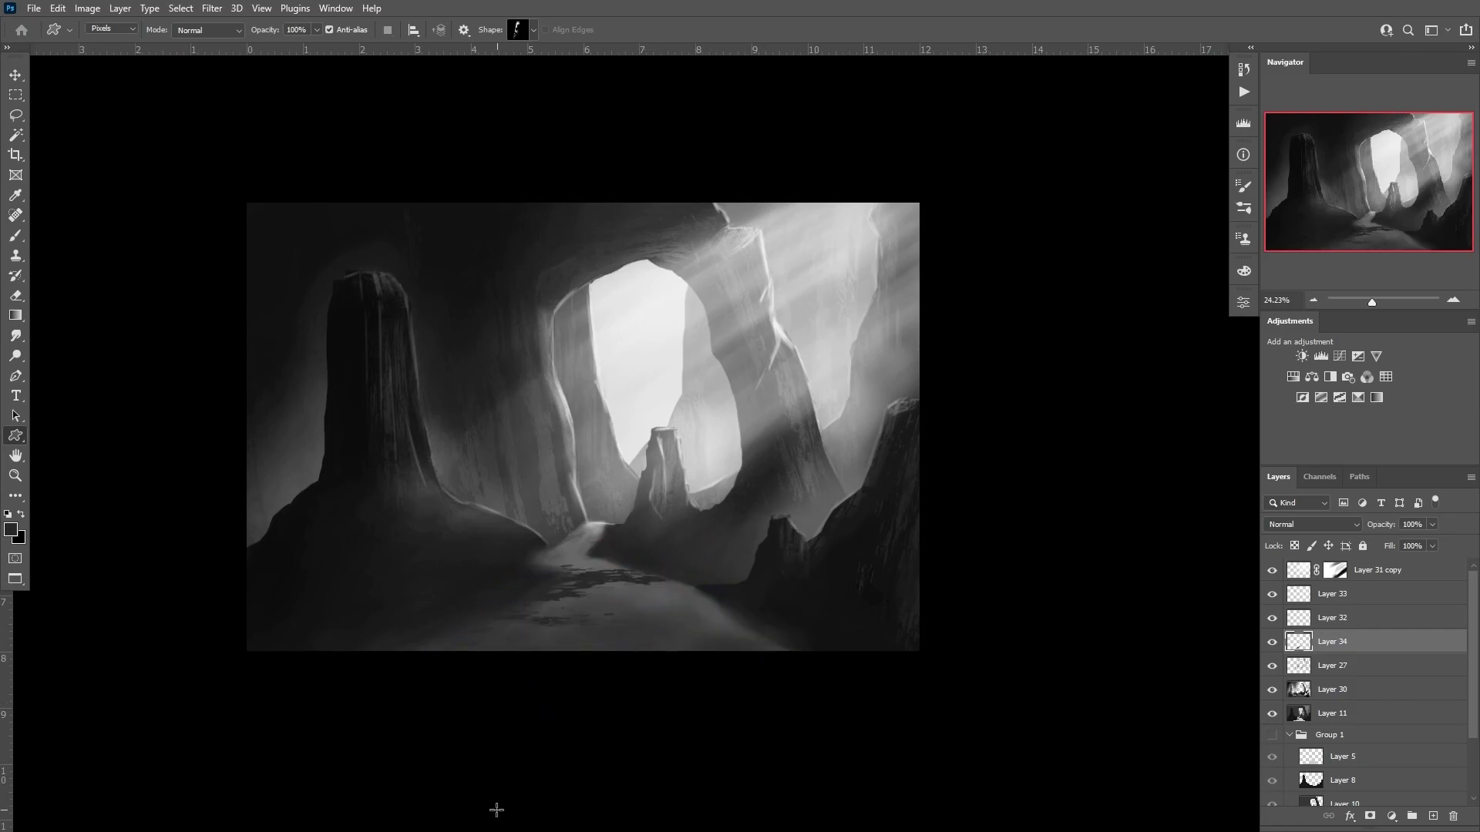
pyautogui.hotkey('ctrl', 'shift', 'alt', 'n')
pyautogui.click(1272, 665)
# - Distort the rock texture stamp so it follows the canyon path
pyautogui.press('b')
pyautogui.press('F6')
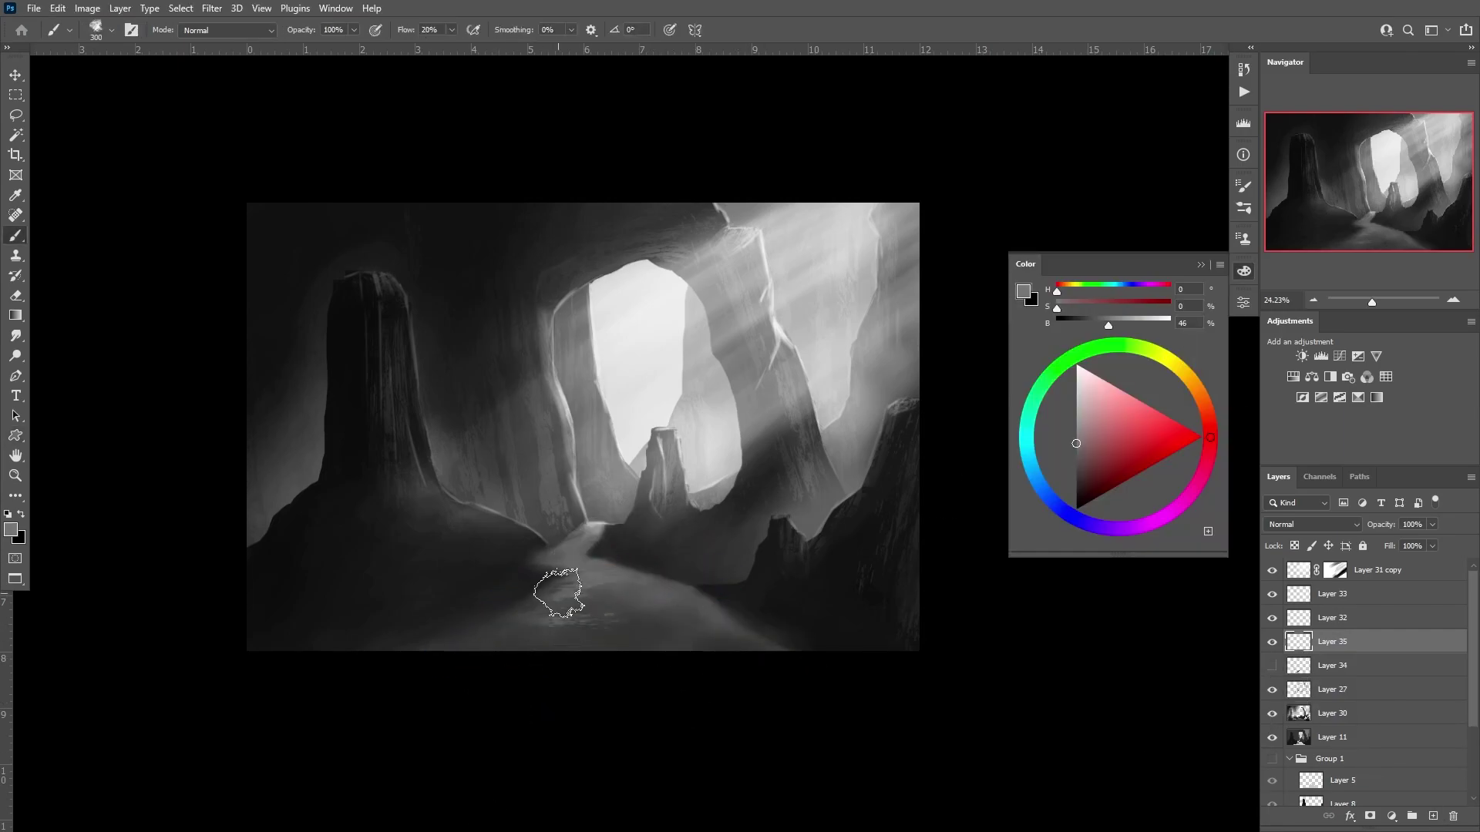
pyautogui.press('e')
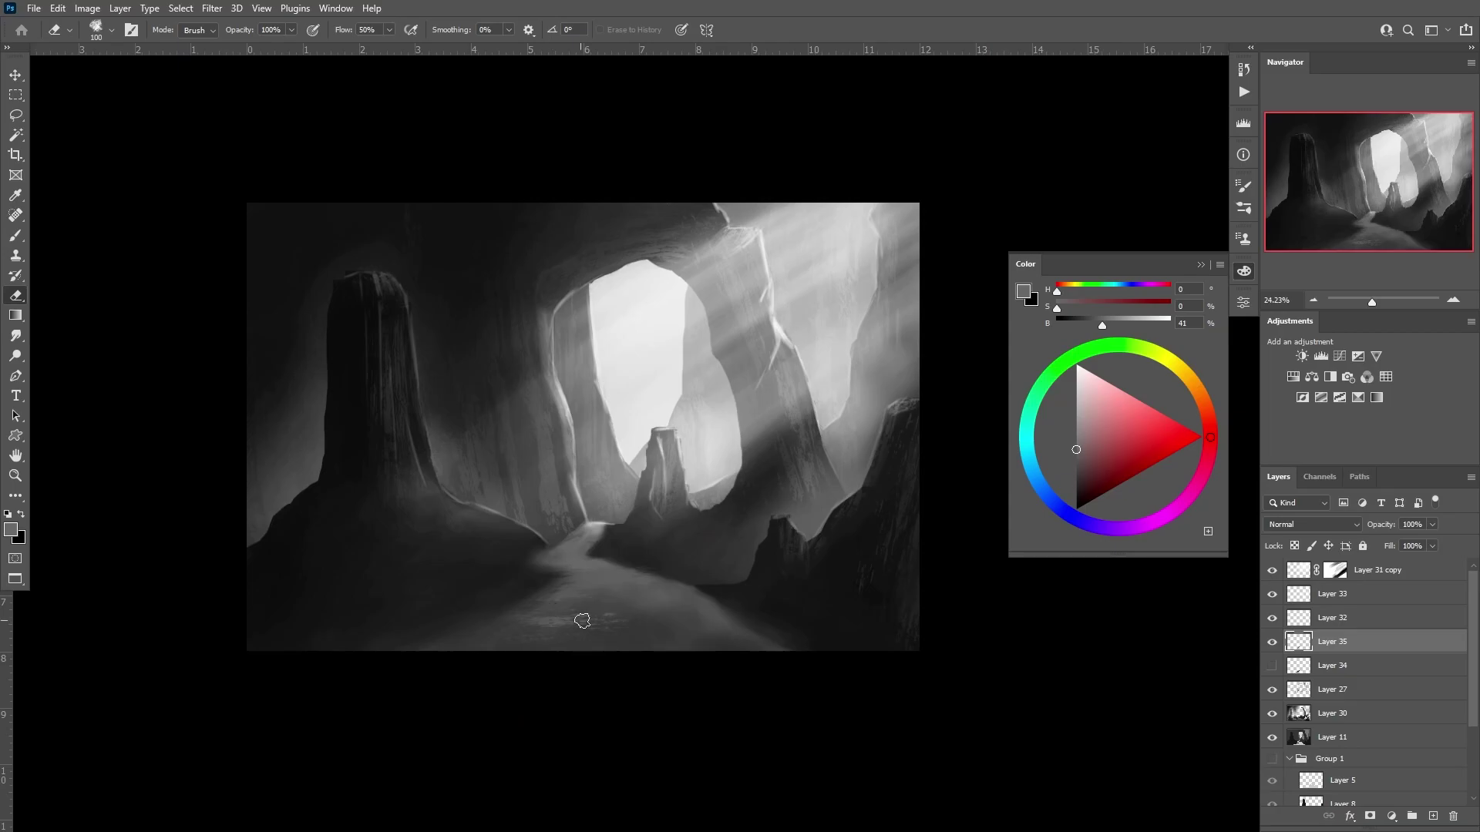
pyautogui.hotkey('ctrl', 't')
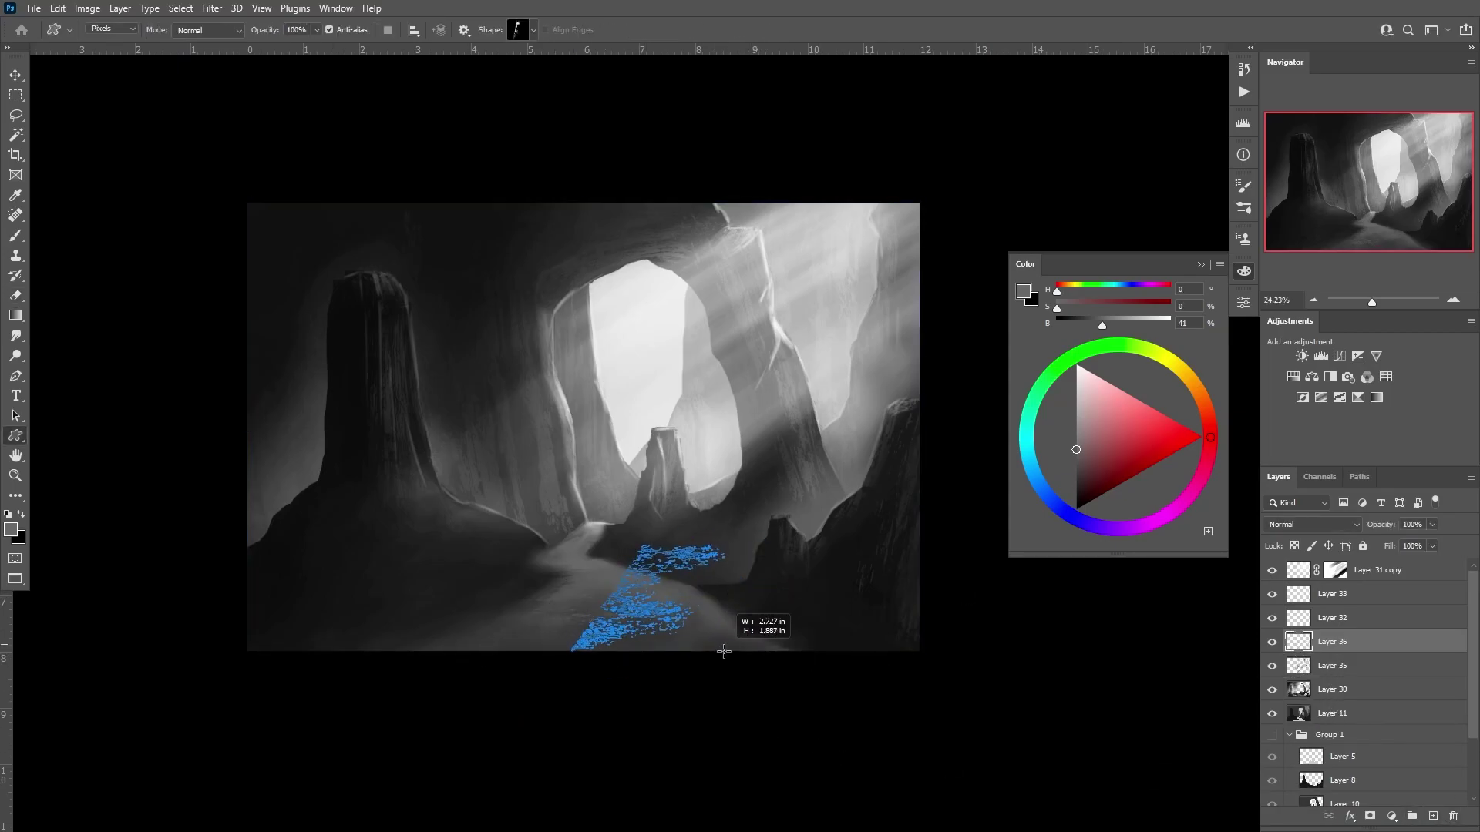
pyautogui.rightClick(712, 609)
pyautogui.moveTo(759, 659); pyautogui.dragTo(803, 650)
pyautogui.press('Return')
# - Load the texture as a selection, touch it up, and delete the spare texture layers
pyautogui.press('u')
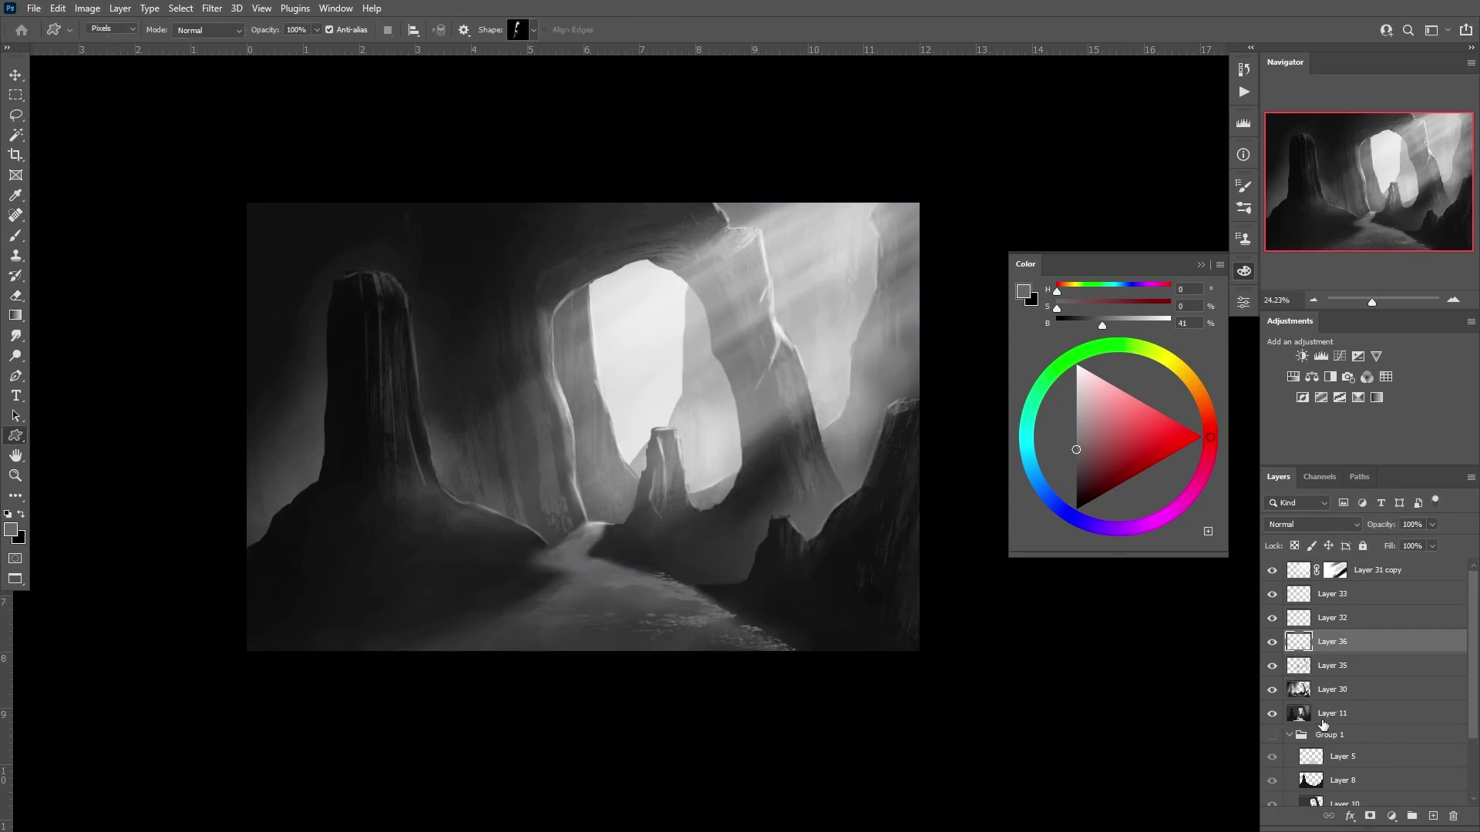
pyautogui.keyDown('ctrl'); pyautogui.click(1299, 641); pyautogui.keyUp('ctrl')
pyautogui.hotkey('ctrl', 'shift', 'alt', 'n')
pyautogui.press('b')
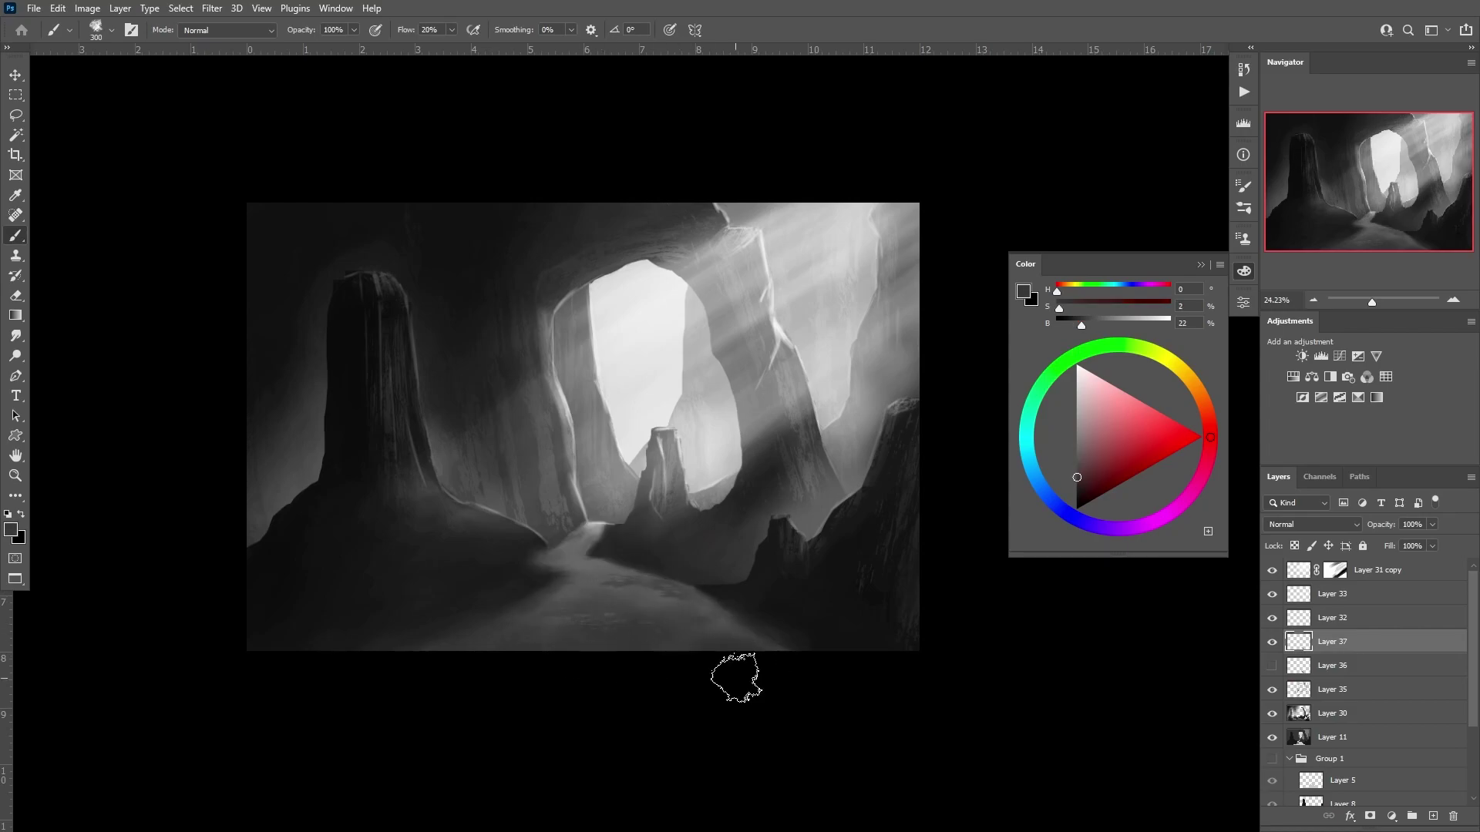
pyautogui.press('e')
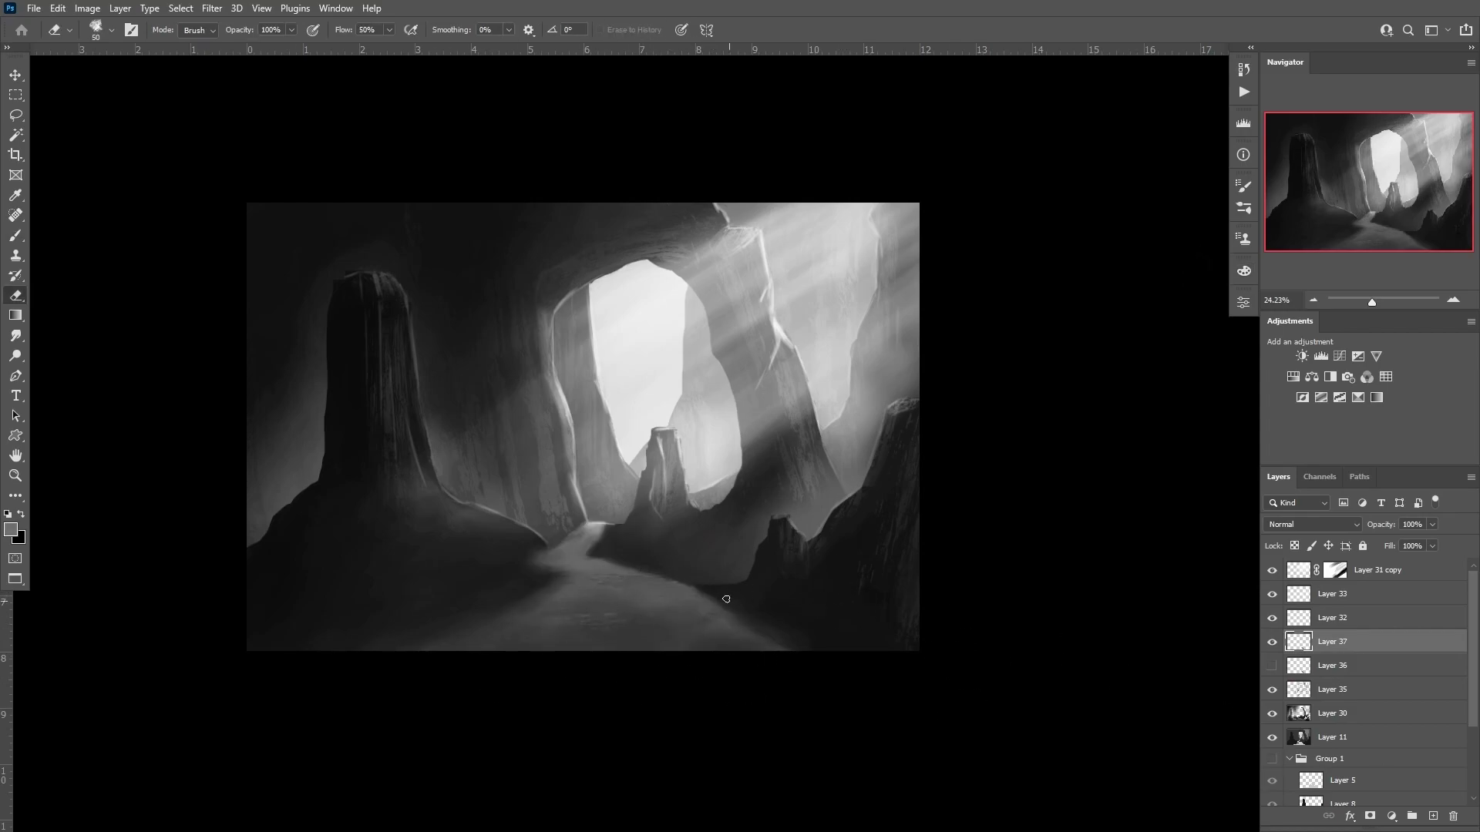
pyautogui.keyDown('shift'); pyautogui.click(1325, 689); pyautogui.keyUp('shift')
pyautogui.hotkey('ctrl', 'e')
# - Compare the light rays on Layer 33, then stamp a merged copy on top as Layer 38
pyautogui.click(1299, 593)
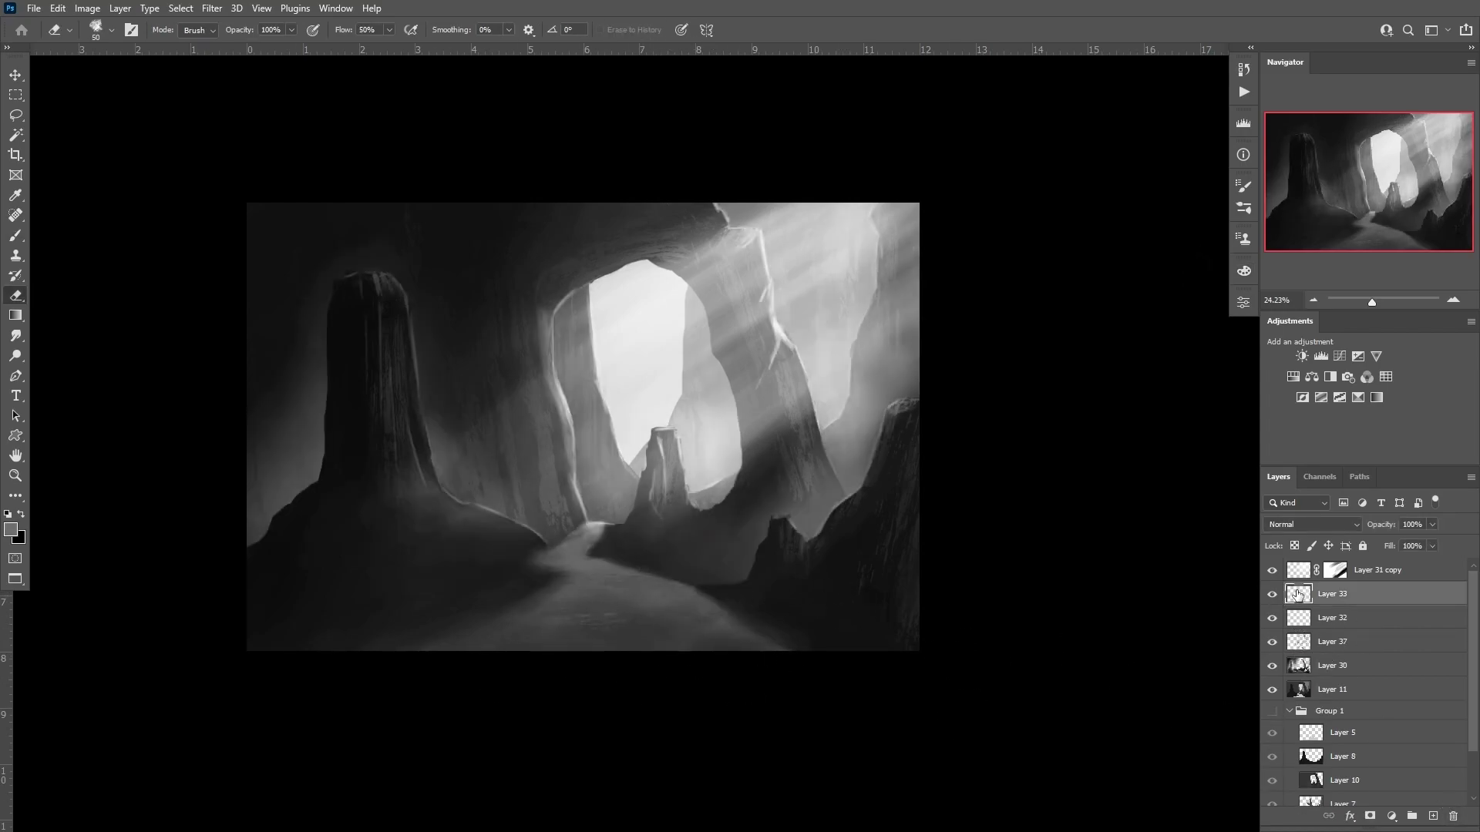
pyautogui.press(']')
pyautogui.press(']')
pyautogui.press(']')
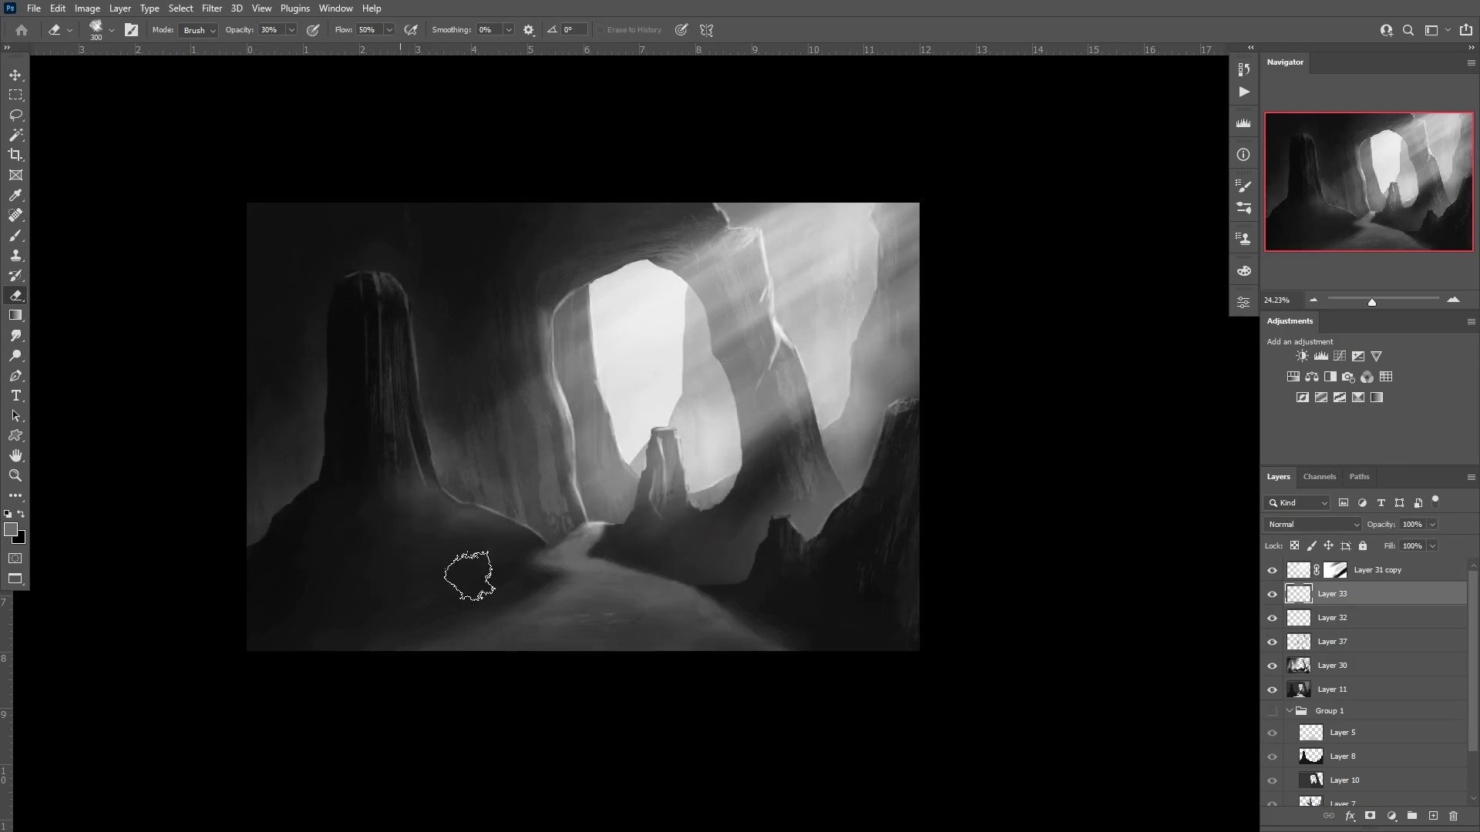
pyautogui.hotkey('ctrl', ',')
pyautogui.hotkey('ctrl', ',')
pyautogui.hotkey('alt', '[')
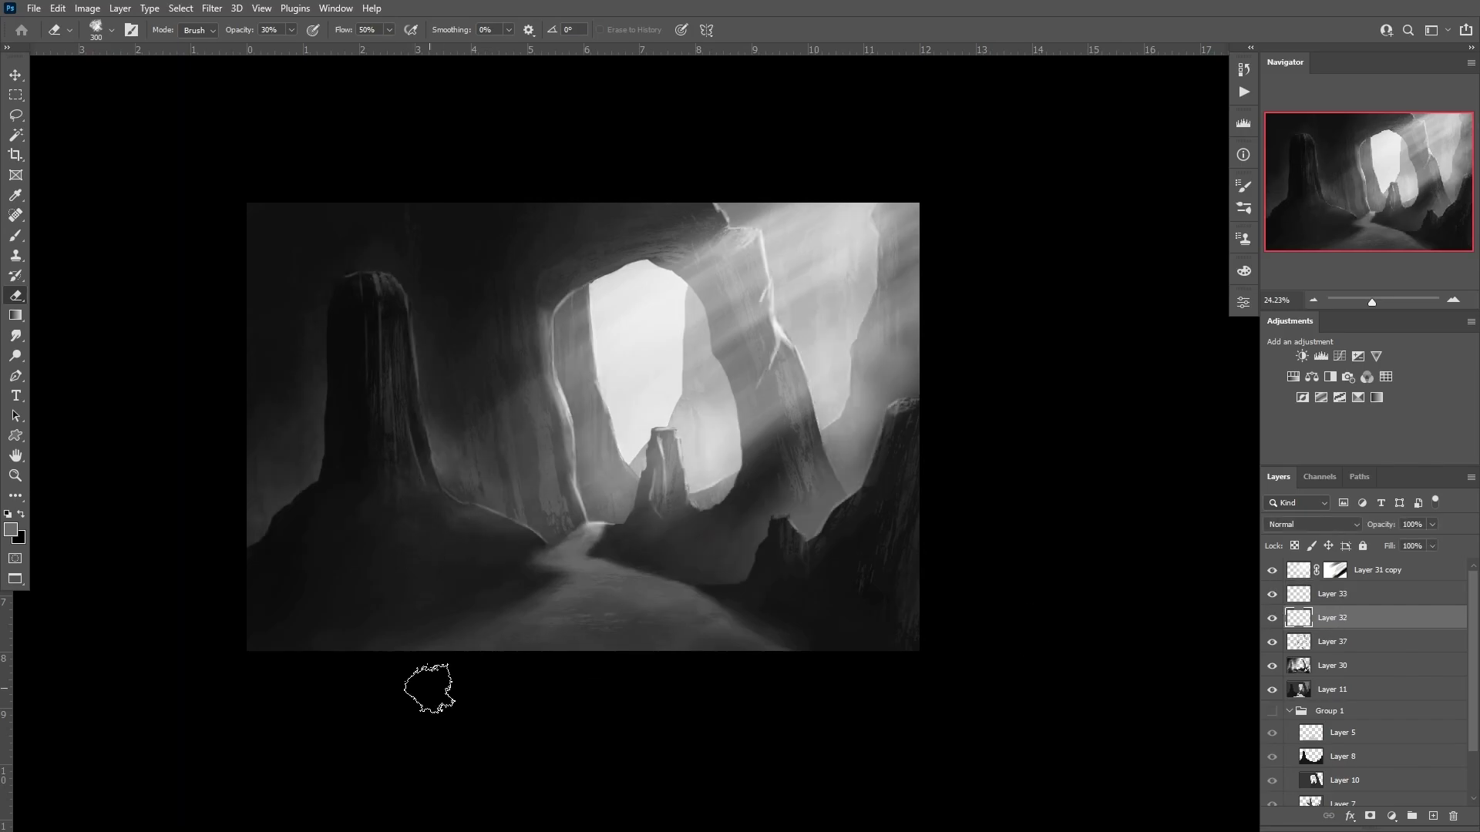
pyautogui.hotkey('alt', '.')
pyautogui.hotkey('ctrl', 'alt', 'shift', 'e')
# - Add an orange Color Fill 1 in Screen mode, limited to lighter areas with Blend If
pyautogui.click(1391, 816)
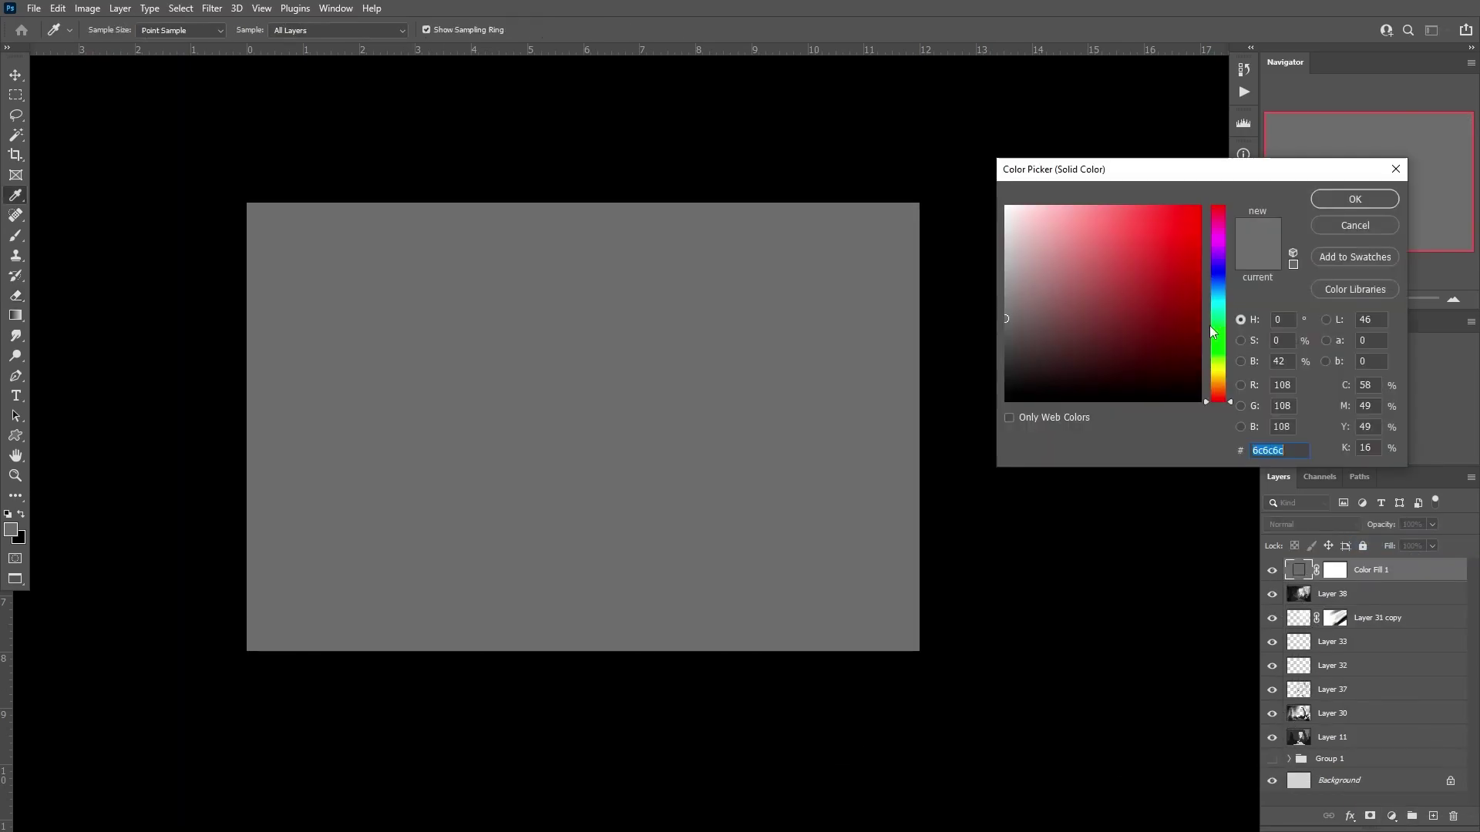
pyautogui.click(1380, 543)
pyautogui.moveTo(1230, 374); pyautogui.dragTo(1231, 370)
pyautogui.click(1354, 199)
pyautogui.doubleClick(1403, 570)
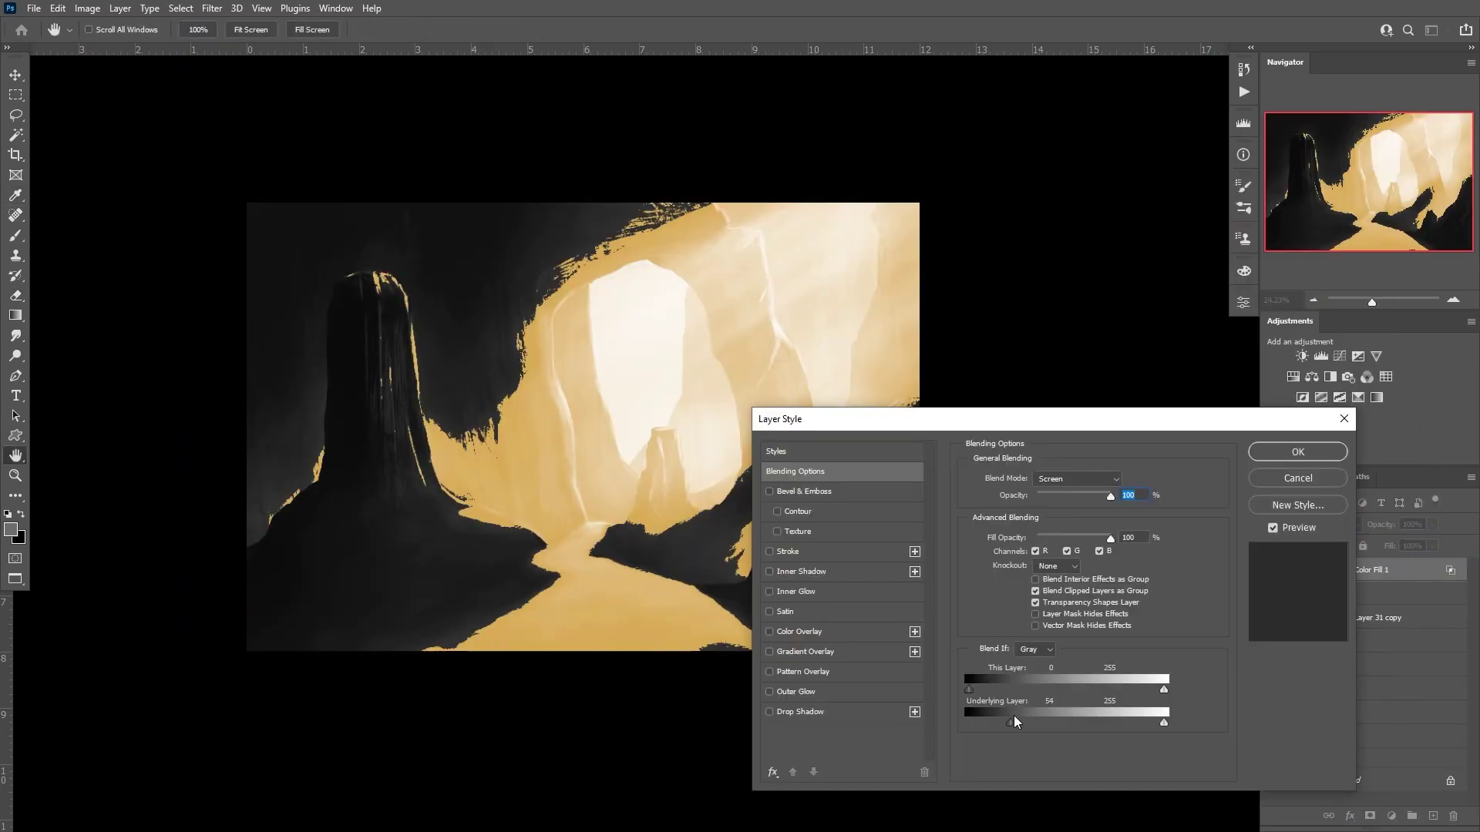
pyautogui.click(1310, 450)
# - Add a blue Color Fill 2 set to Overlay blending
pyautogui.click(1392, 817)
pyautogui.click(1380, 543)
pyautogui.click(1126, 313)
pyautogui.click(1354, 199)
pyautogui.click(1310, 525)
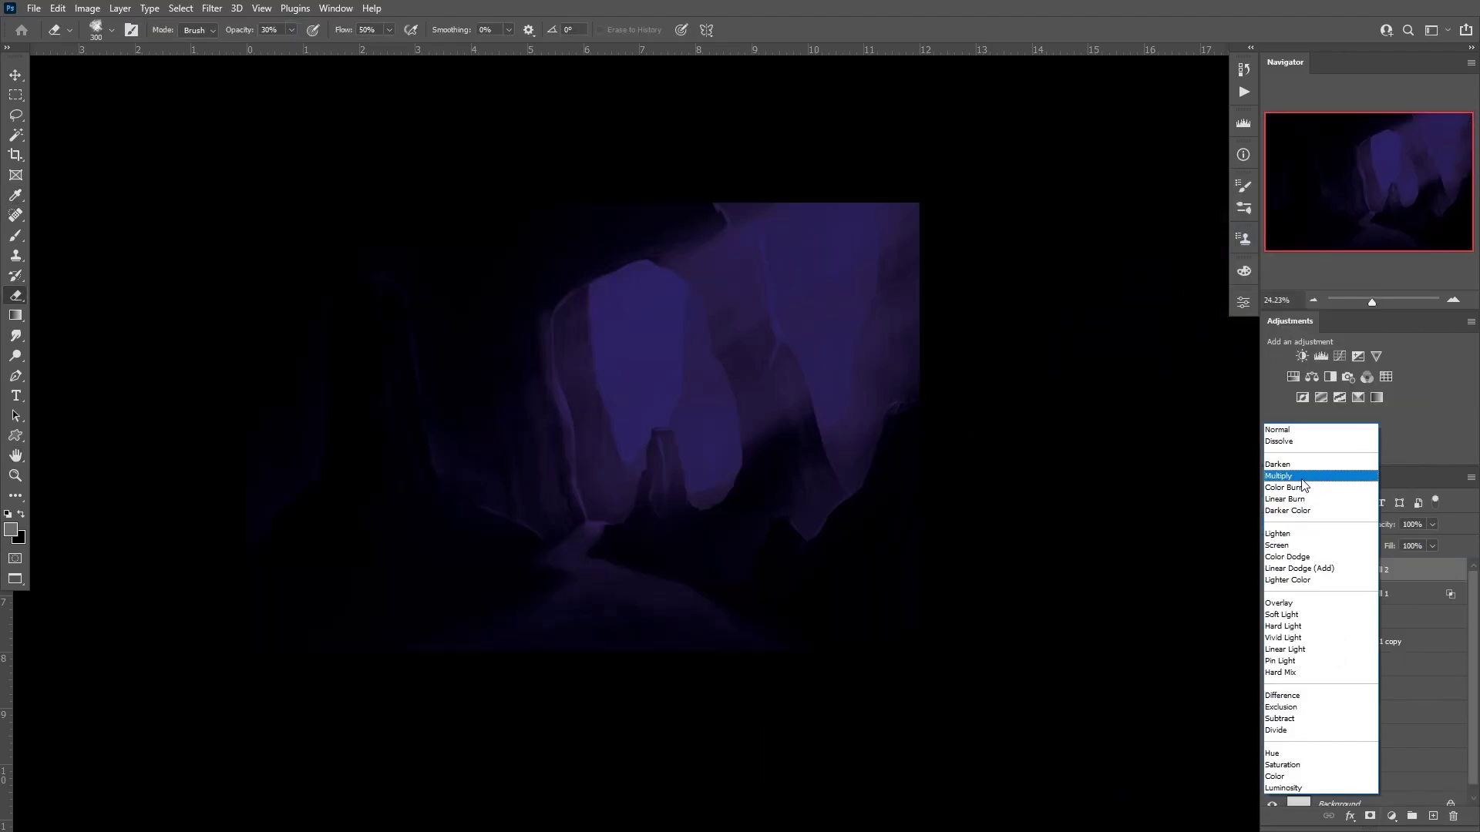
pyautogui.click(1308, 545)
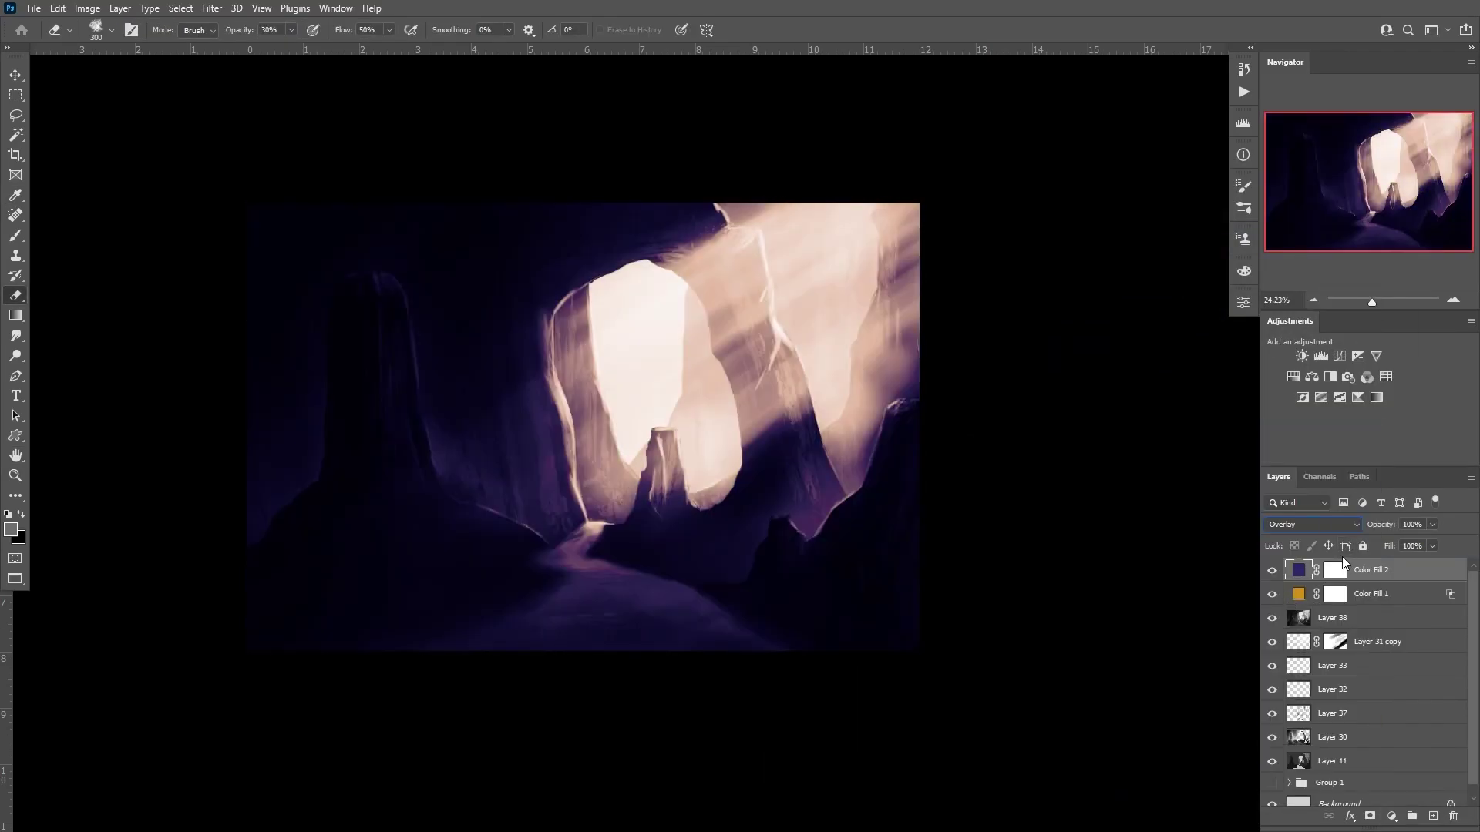
# - Adjust the blue fill's colour and raise its opacity
pyautogui.doubleClick(1299, 594)
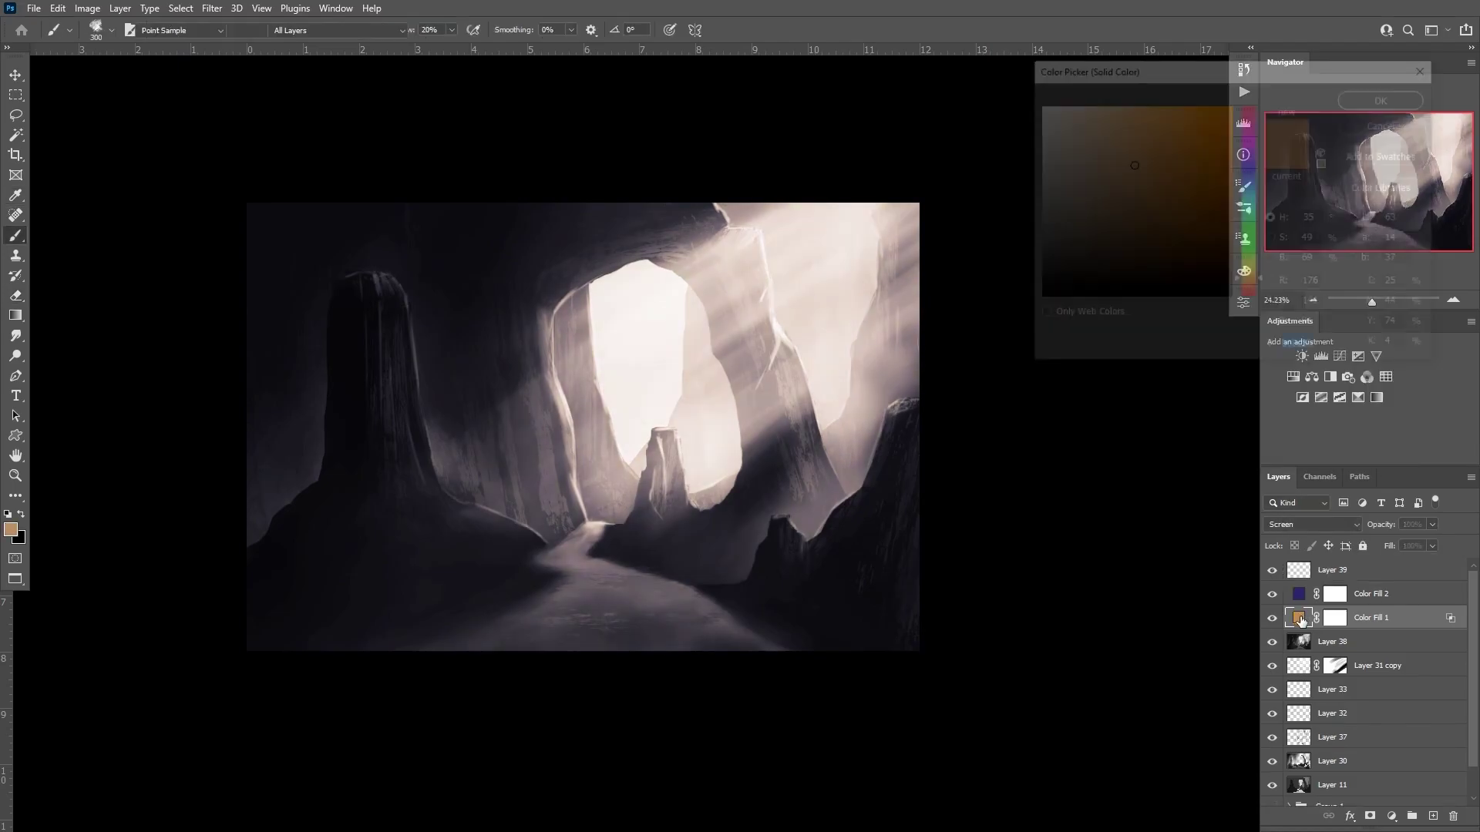
pyautogui.doubleClick(1299, 570)
pyautogui.moveTo(1180, 160); pyautogui.dragTo(1150, 148)
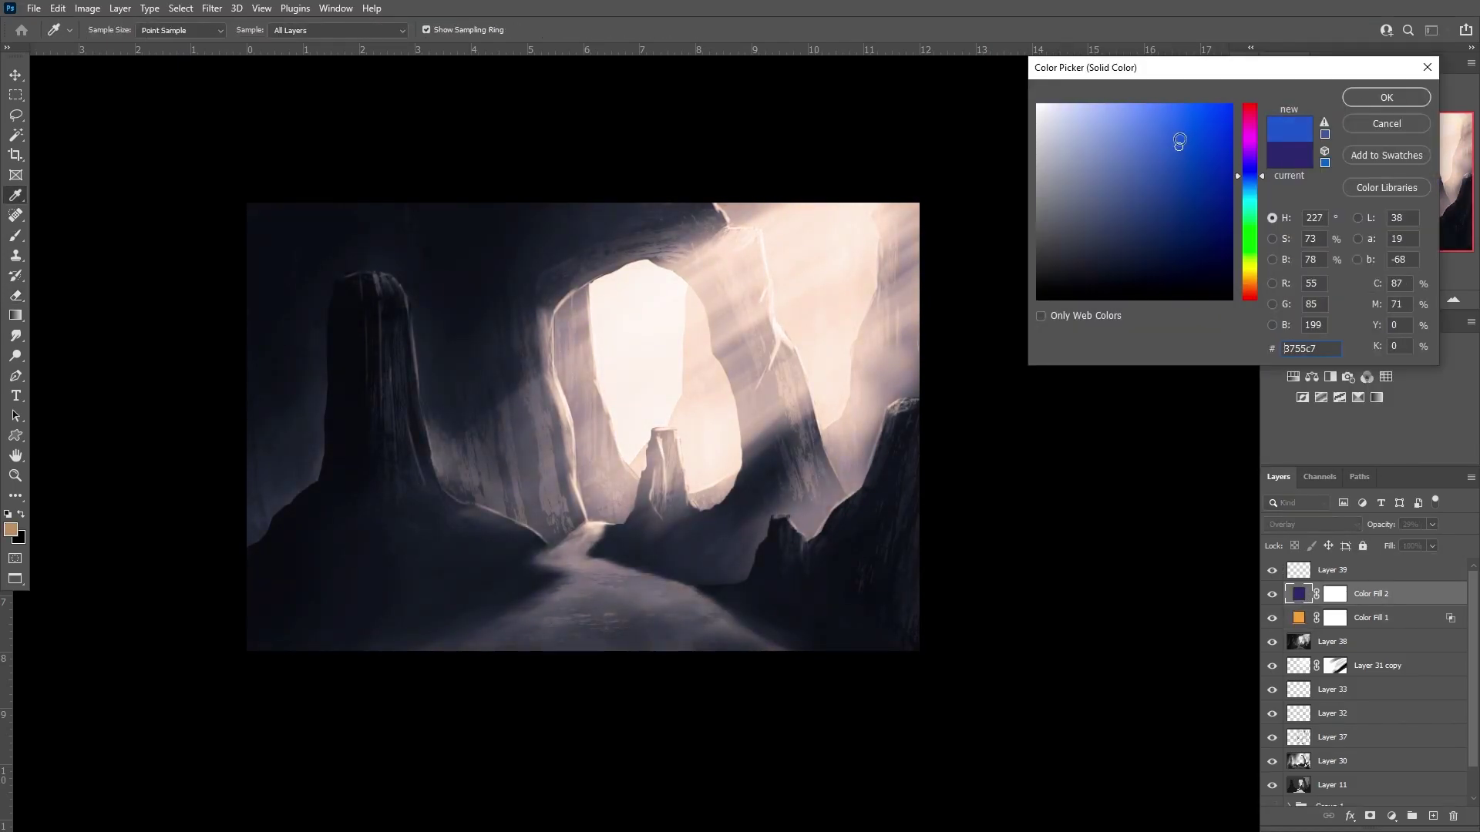
pyautogui.press('Return')
pyautogui.moveTo(1431, 524); pyautogui.dragTo(1453, 544)
# - Select the lit rock tones with Color Range on Layer 39, sample pale warm colours, then deselect
pyautogui.click(1332, 570)
pyautogui.click(180, 7)
pyautogui.click(208, 170)
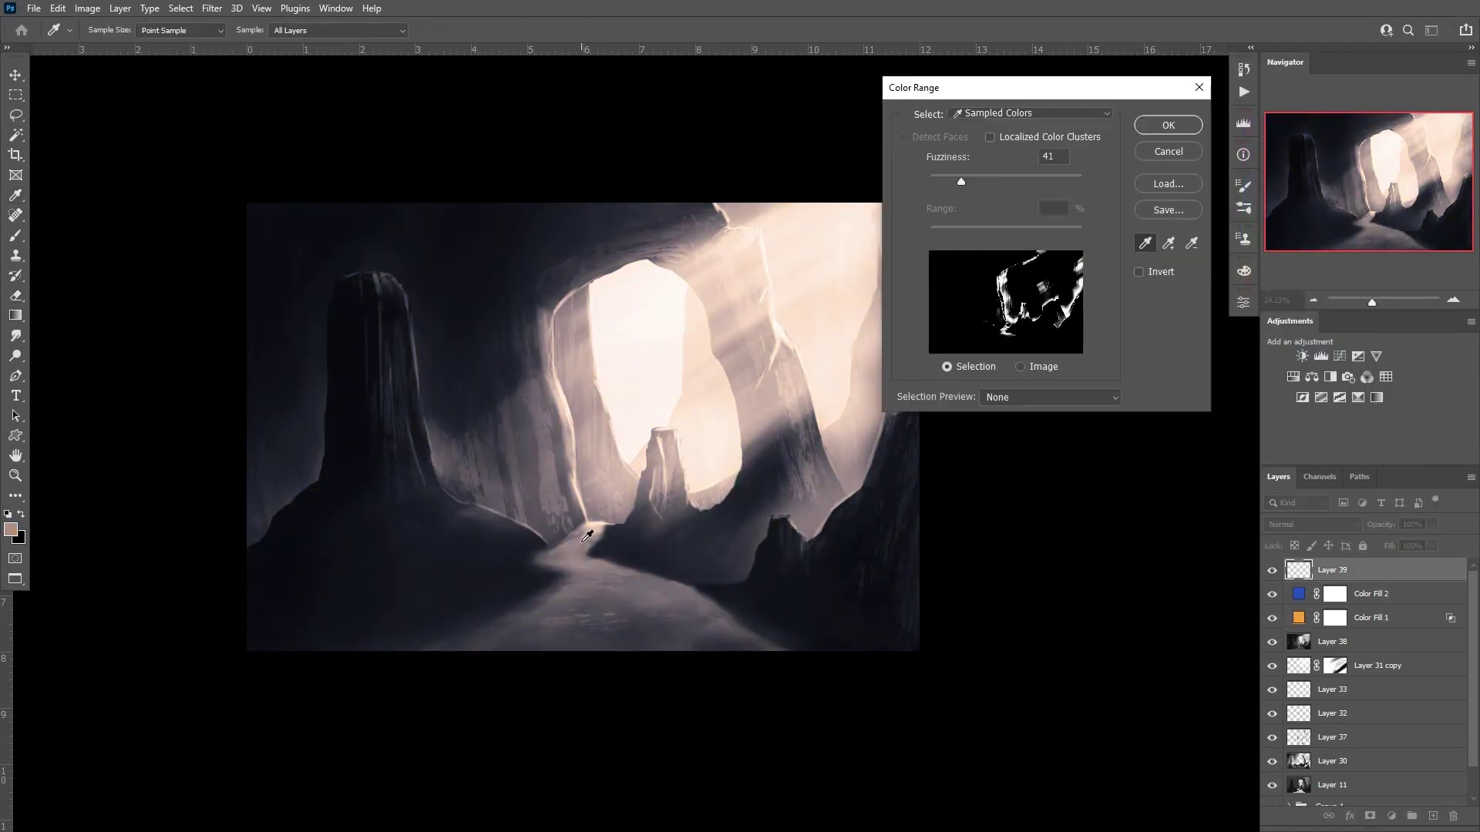
pyautogui.click(1157, 123)
pyautogui.press('F6')
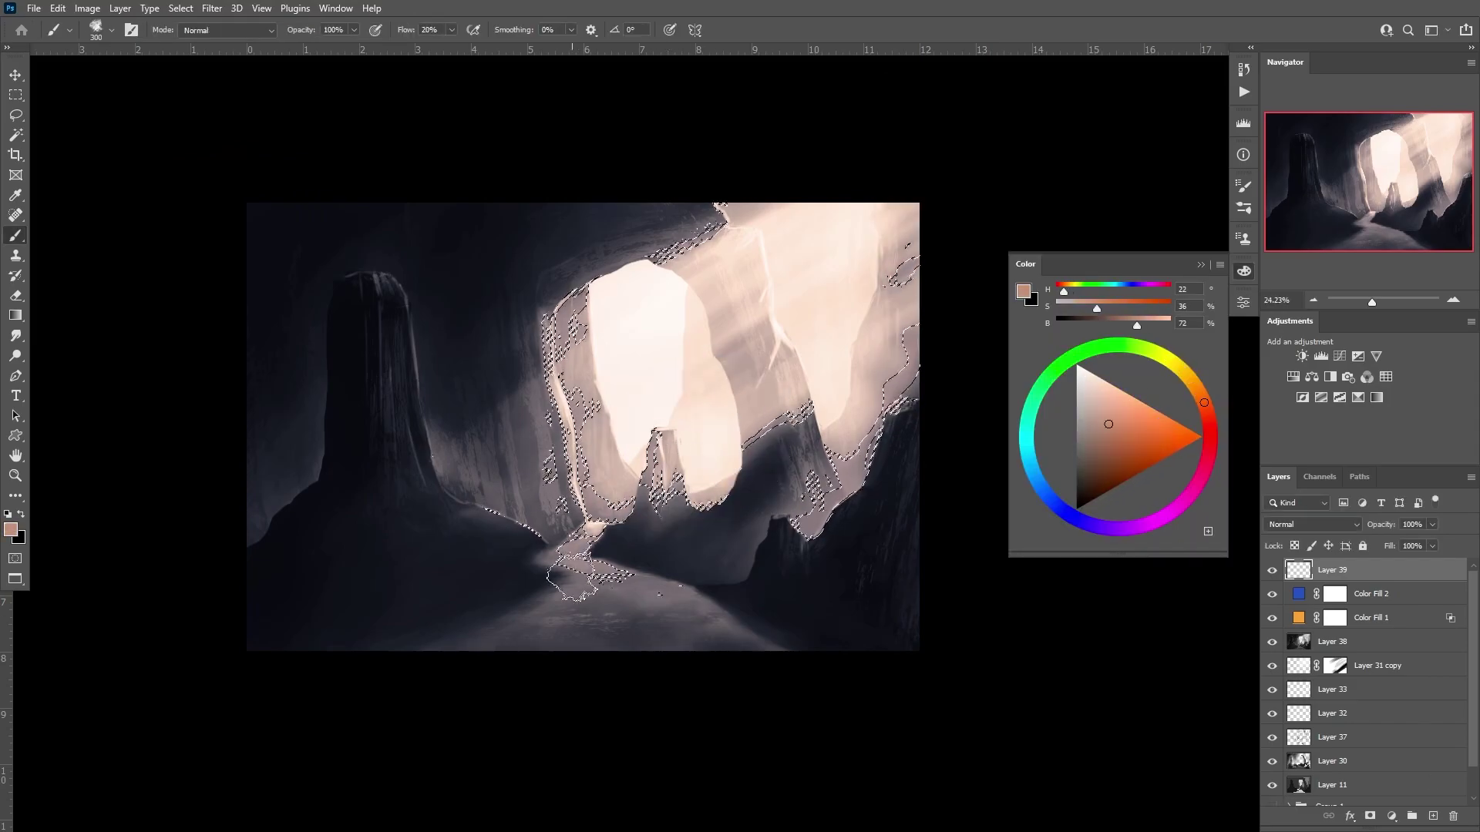
pyautogui.keyDown('alt'); pyautogui.click(879, 347); pyautogui.keyUp('alt')
pyautogui.keyDown('alt'); pyautogui.click(563, 370); pyautogui.keyUp('alt')
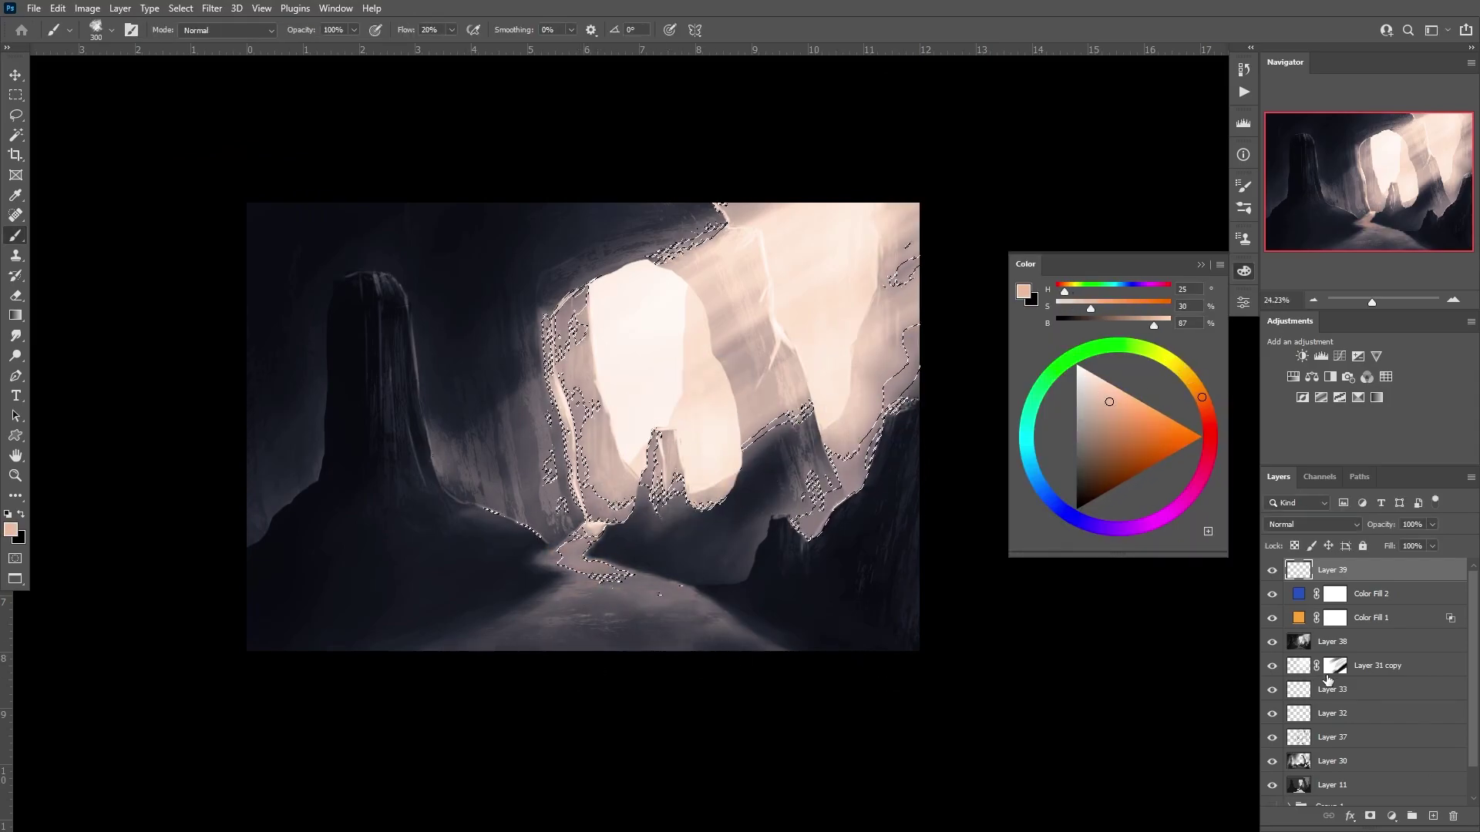
pyautogui.hotkey('ctrl', 'd')
# - Erase to soften the arch opening's left edge and sample a muted pink with a 175 brush
pyautogui.press('e')
pyautogui.moveTo(604, 526)
pyautogui.mouseDown()
pyautogui.moveTo(551, 324)
pyautogui.moveTo(584, 360)
pyautogui.mouseUp()
pyautogui.press('b')
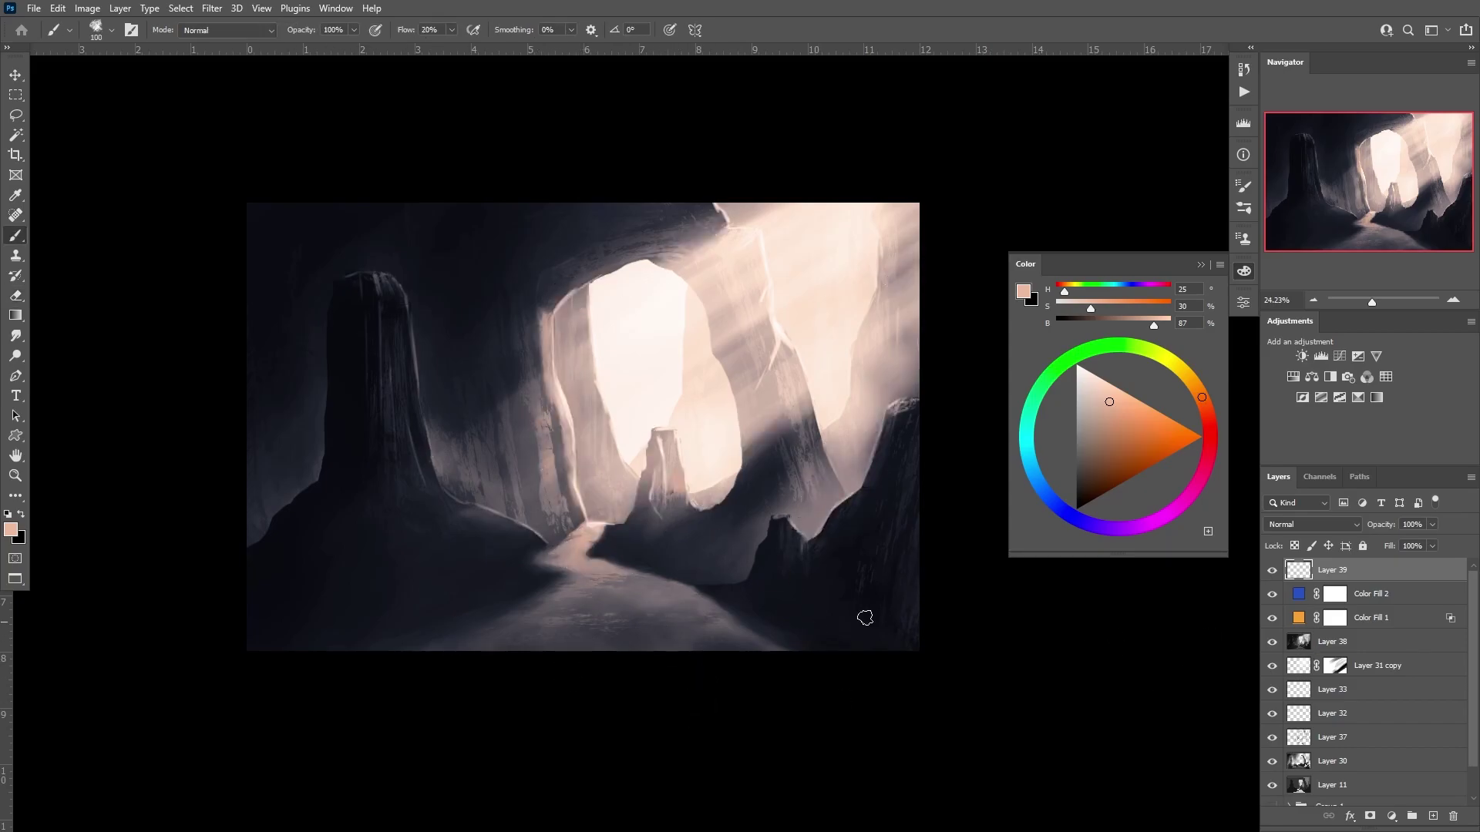
pyautogui.press('e')
pyautogui.press('b')
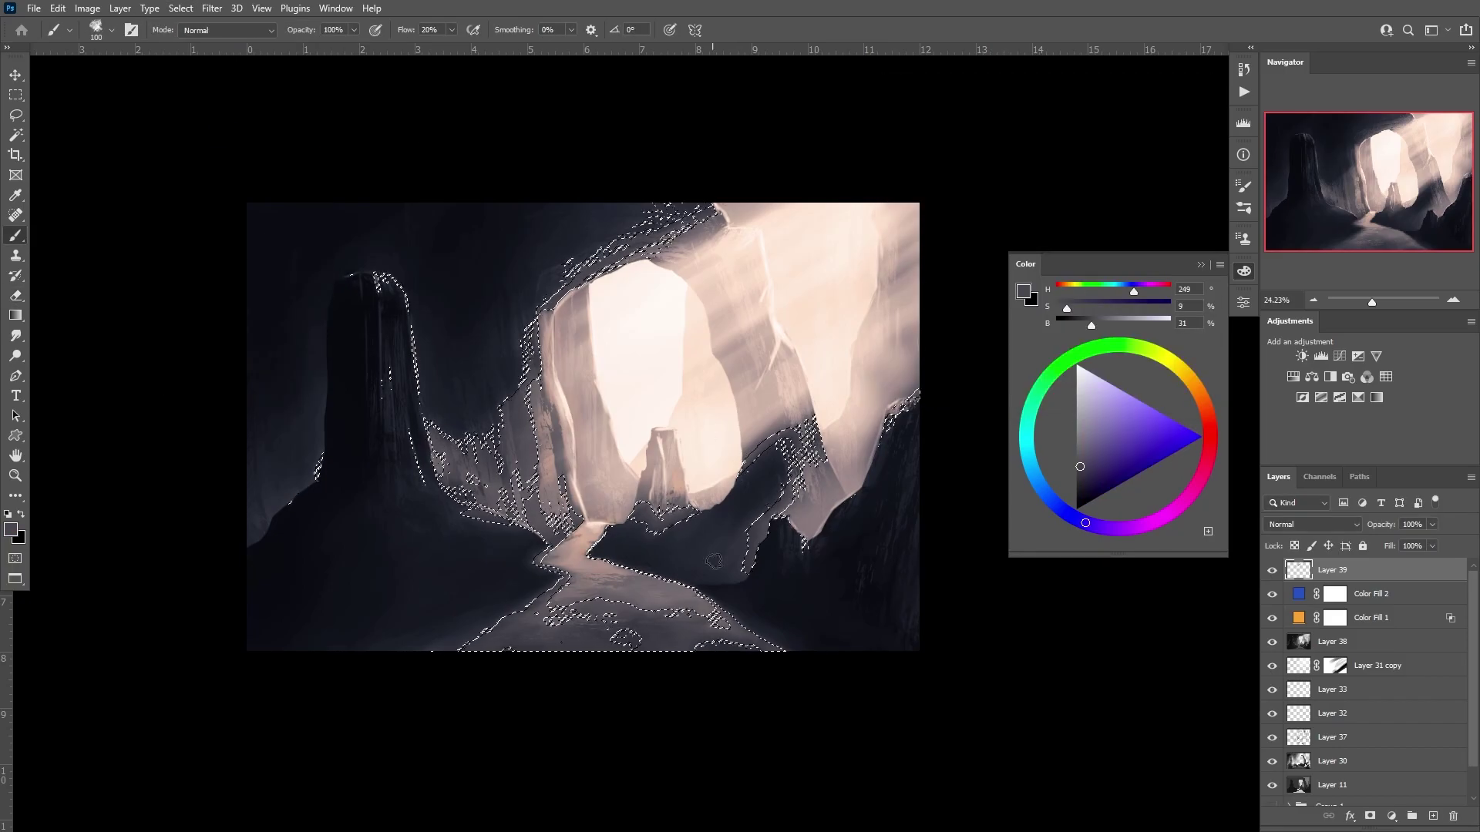
pyautogui.keyDown('alt'); pyautogui.click(520, 348); pyautogui.keyUp('alt')
pyautogui.hotkey('ctrl', 'h')
pyautogui.press(']')
pyautogui.press(']')
pyautogui.press(']')
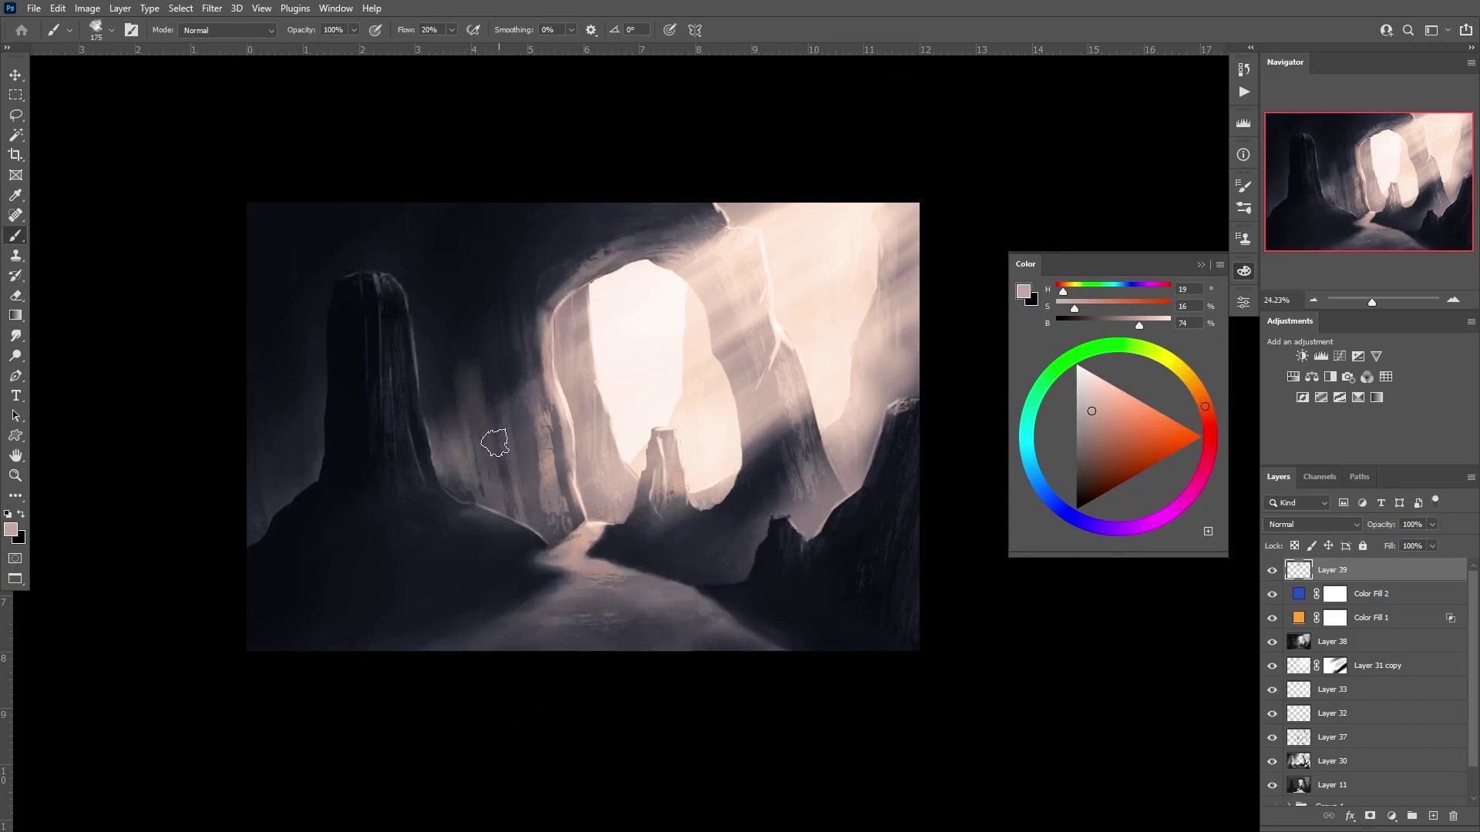
pyautogui.press('e')
# - Sample warm rock and light colours and paint a soft highlight on the right rocks
pyautogui.click(181, 8)
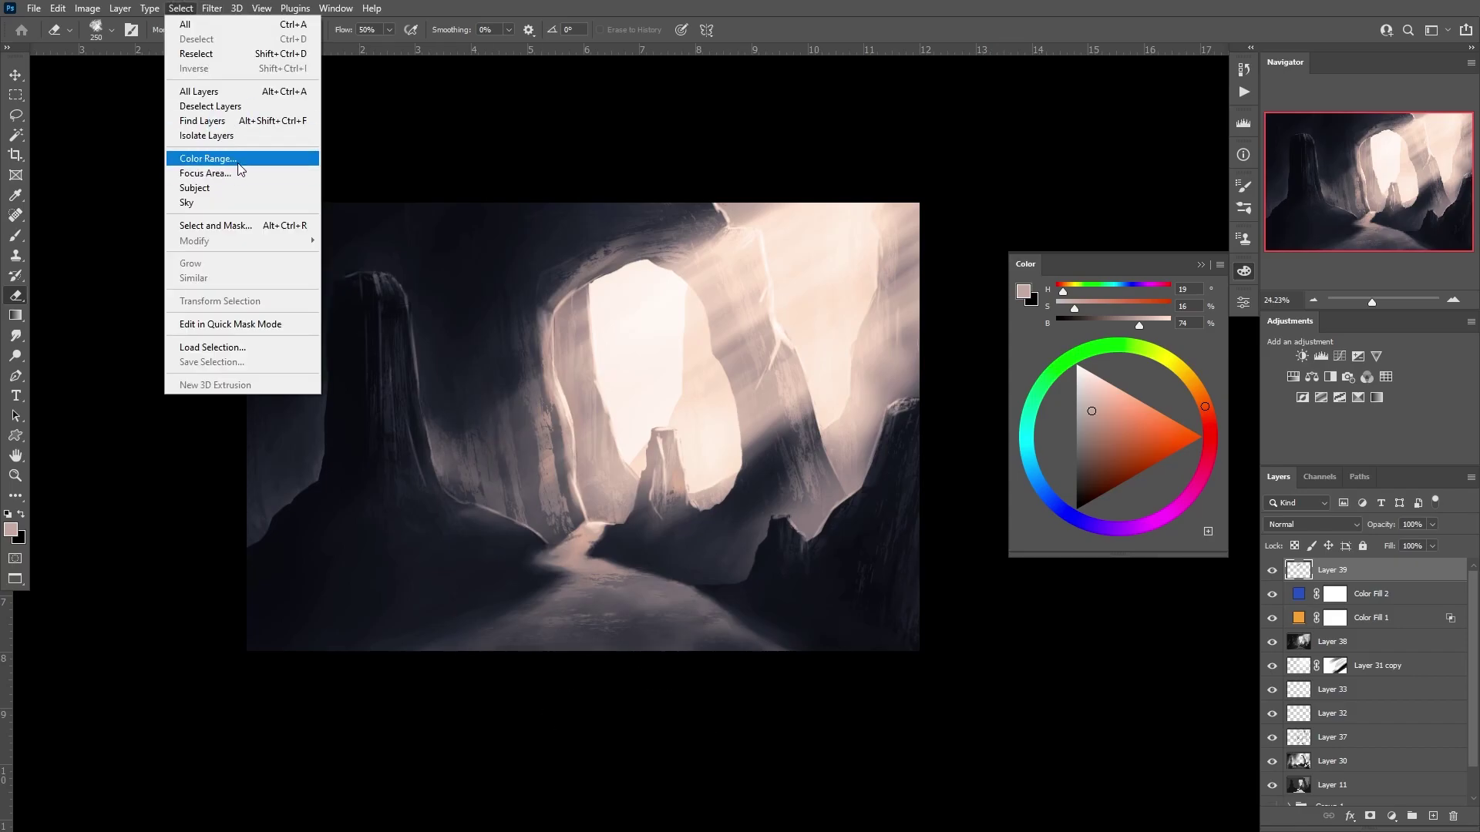
pyautogui.click(202, 155)
pyautogui.press('b')
pyautogui.keyDown('alt'); pyautogui.click(482, 485); pyautogui.keyUp('alt')
pyautogui.press('e')
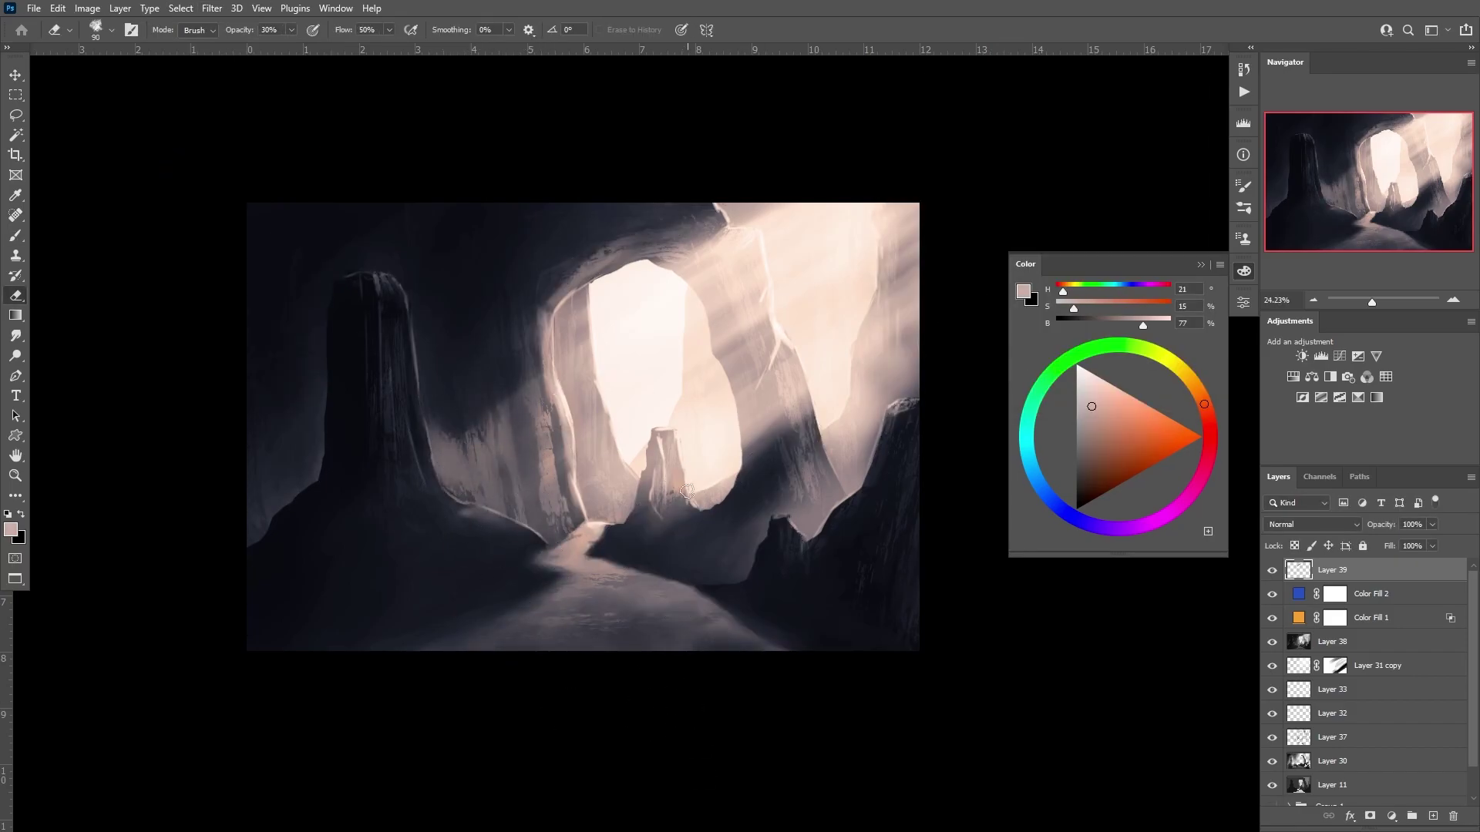
pyautogui.press('b')
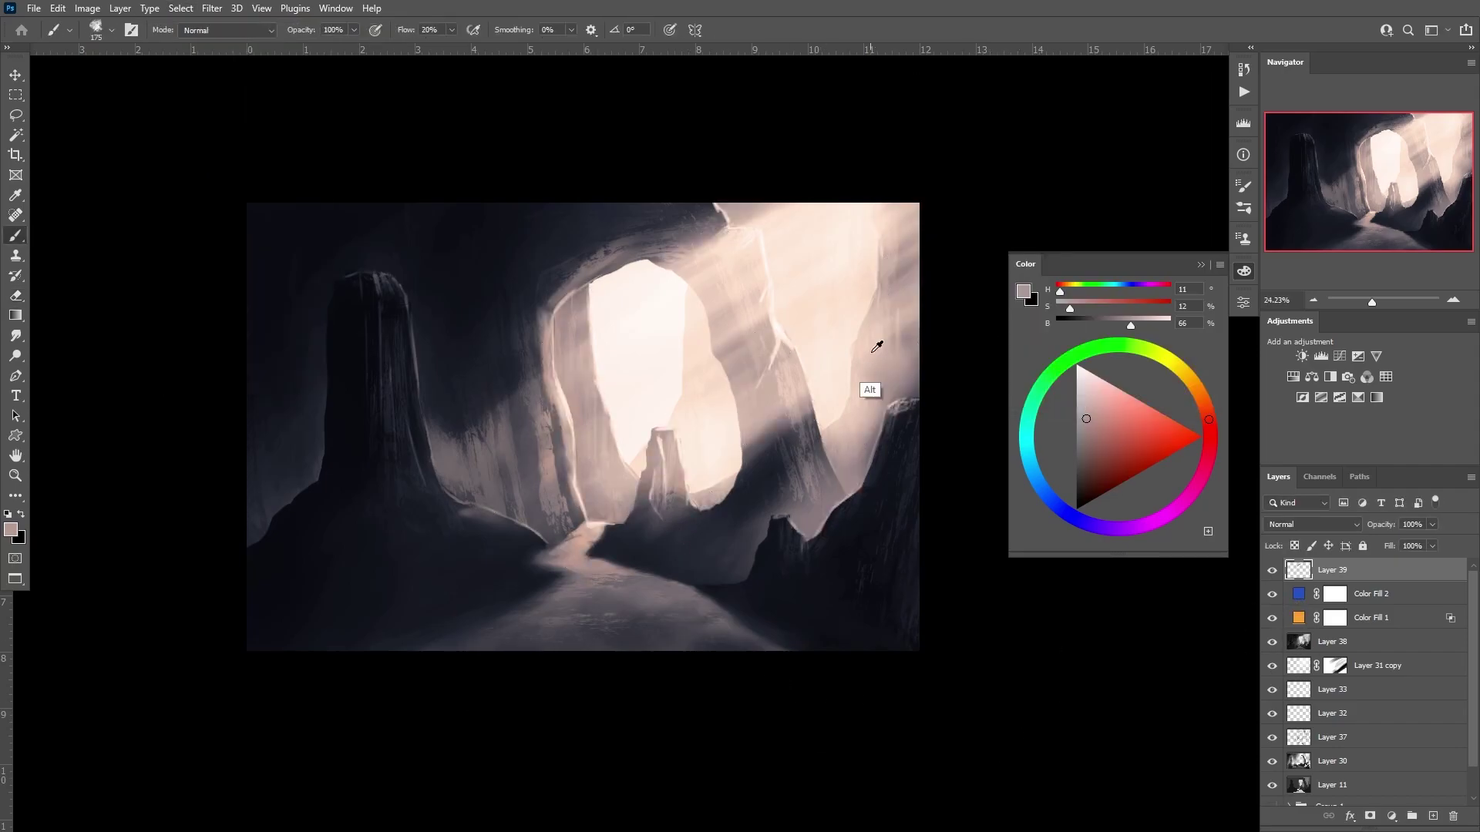
pyautogui.keyDown('alt'); pyautogui.click(572, 389); pyautogui.keyUp('alt')
pyautogui.keyDown('alt'); pyautogui.click(795, 333); pyautogui.keyUp('alt')
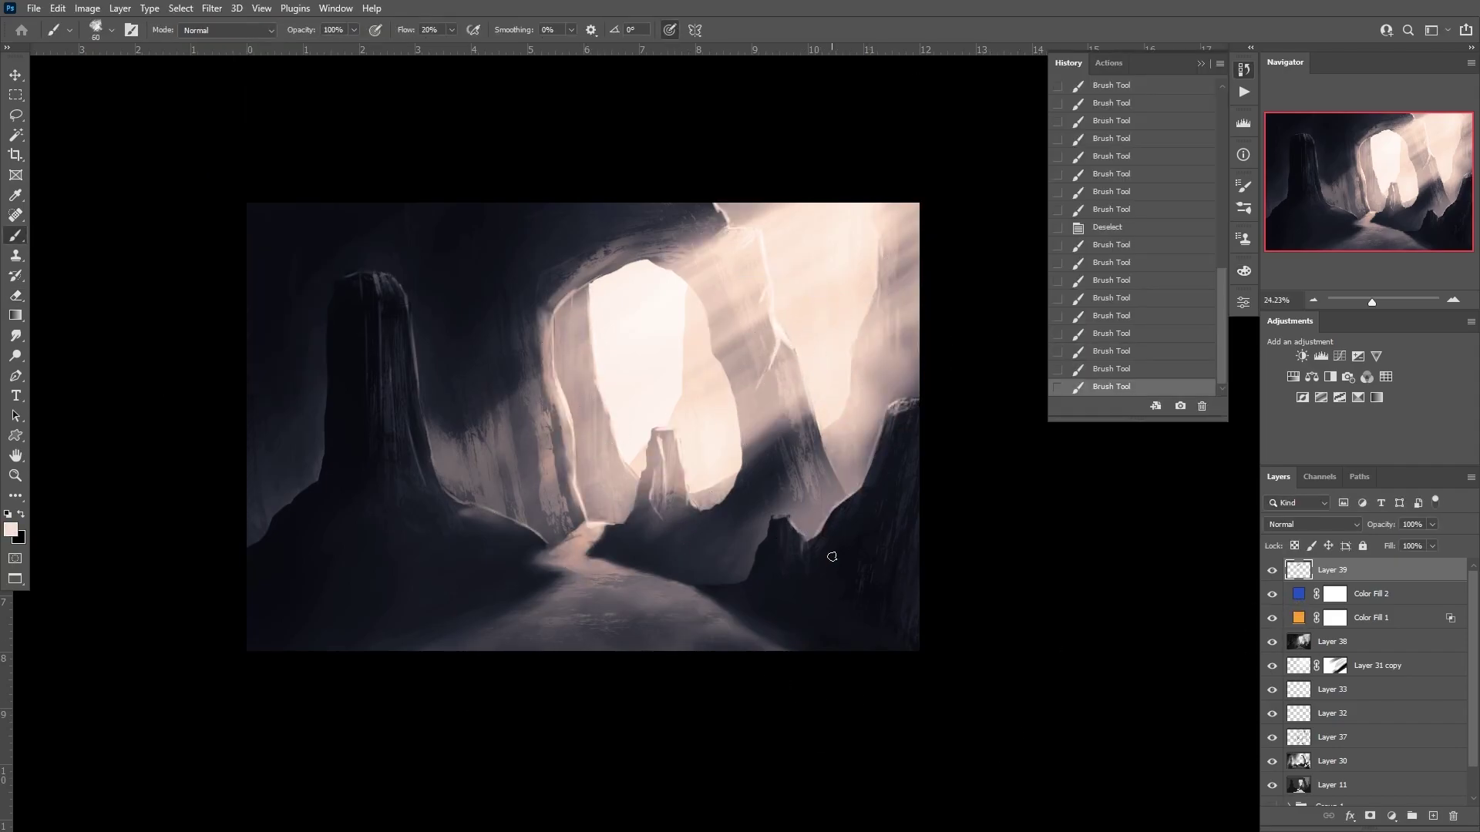
pyautogui.moveTo(687, 490); pyautogui.dragTo(681, 471)
# - Select the rock tones by Color Range, paint light on their edges, and soften the tall tower
pyautogui.click(180, 8)
pyautogui.click(208, 153)
pyautogui.click(1163, 125)
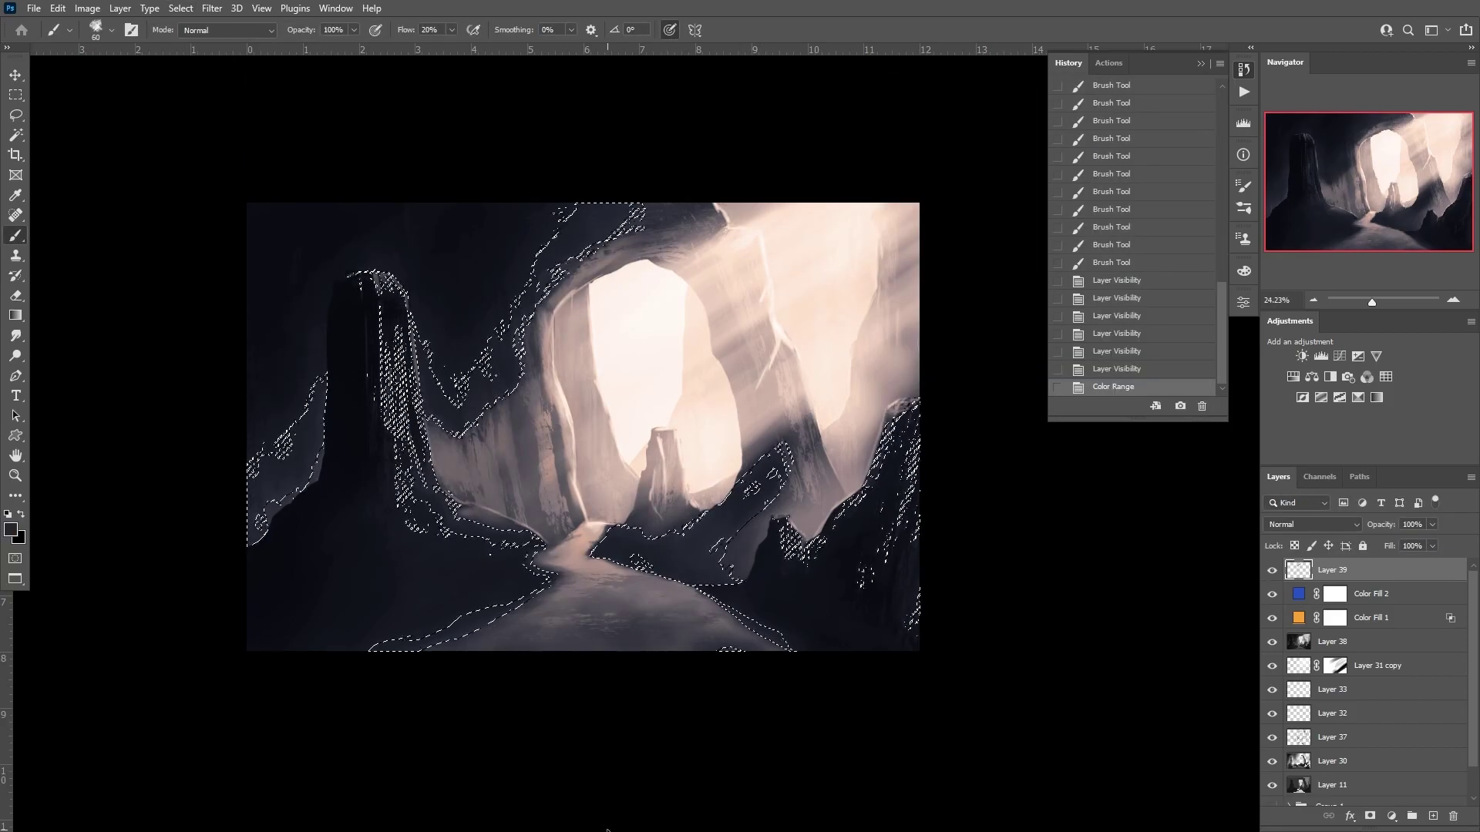
pyautogui.moveTo(400, 379)
pyautogui.mouseDown()
pyautogui.moveTo(396, 568)
pyautogui.moveTo(383, 363)
pyautogui.mouseUp()
pyautogui.press('e')
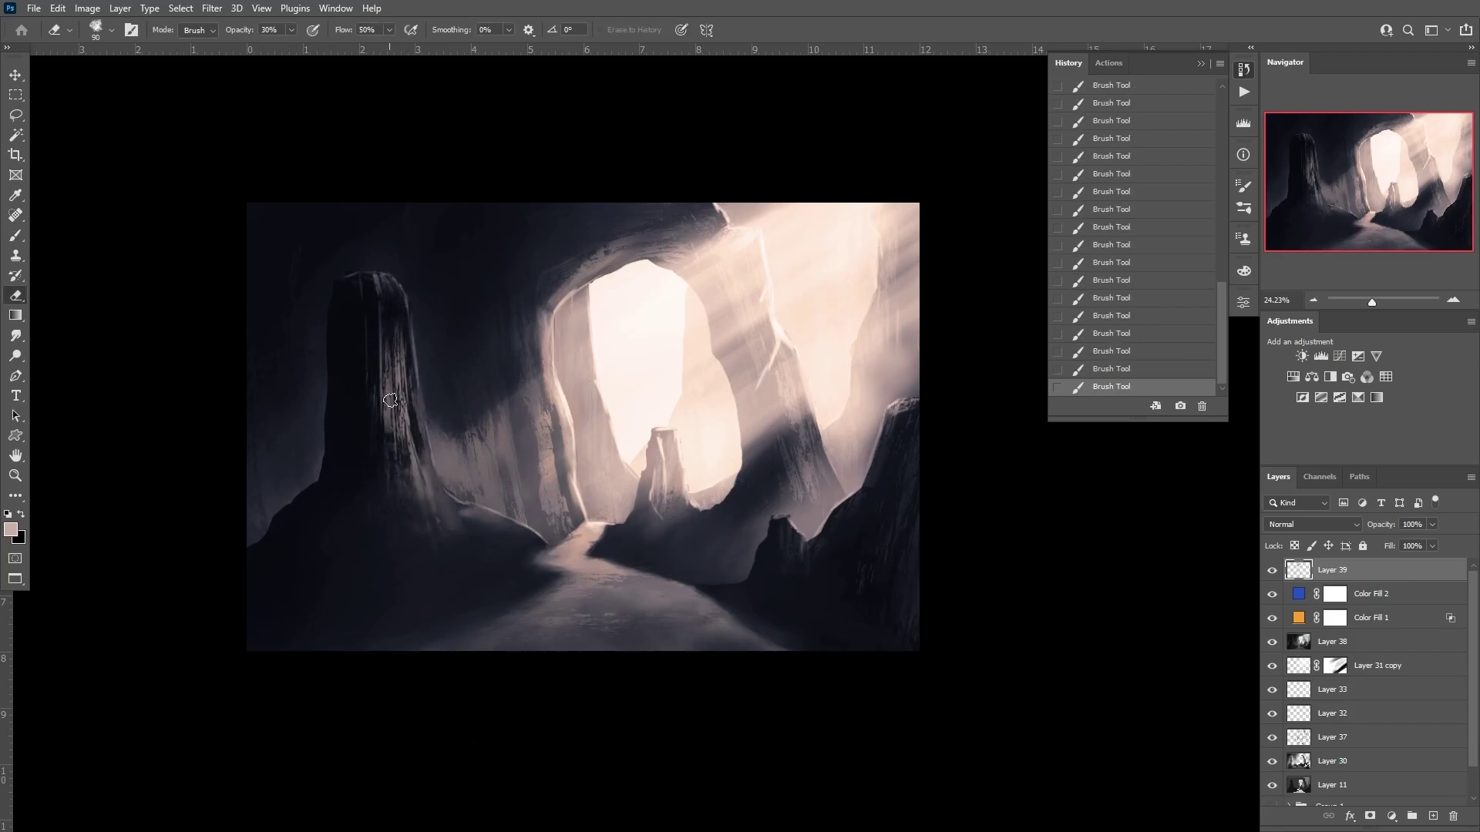
pyautogui.moveTo(464, 632); pyautogui.dragTo(467, 578)
# - On new Layer 40, brighten the left rock tower with soft light strokes
pyautogui.hotkey('ctrl', 'shift', 'alt', 'n')
pyautogui.press('b')
pyautogui.moveTo(330, 418); pyautogui.dragTo(416, 493)
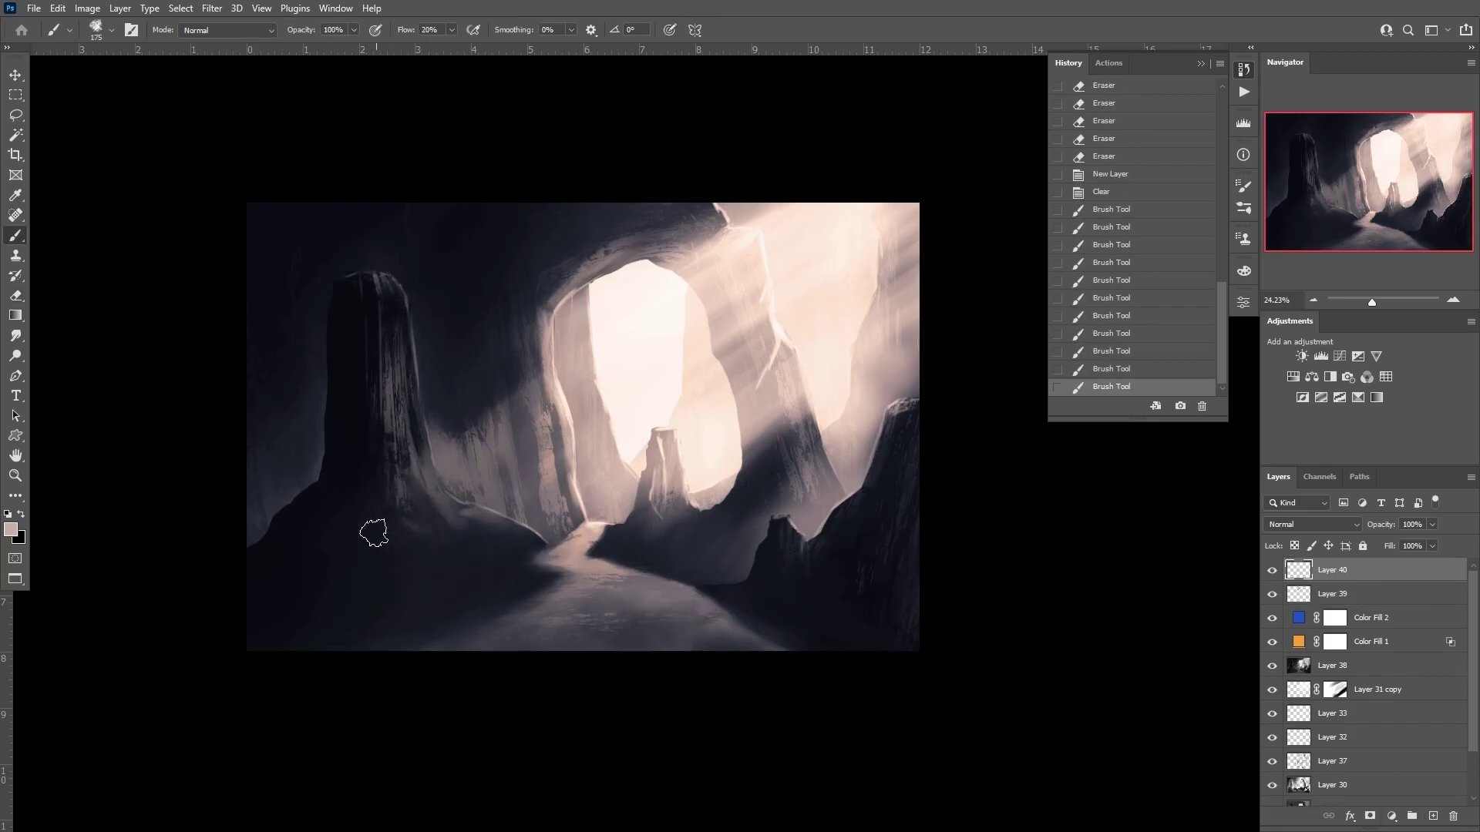
pyautogui.moveTo(401, 362)
pyautogui.mouseDown()
pyautogui.moveTo(432, 493)
pyautogui.moveTo(442, 431)
pyautogui.mouseUp()
# - Step back and forward through recent eraser strokes in history
pyautogui.press('e')
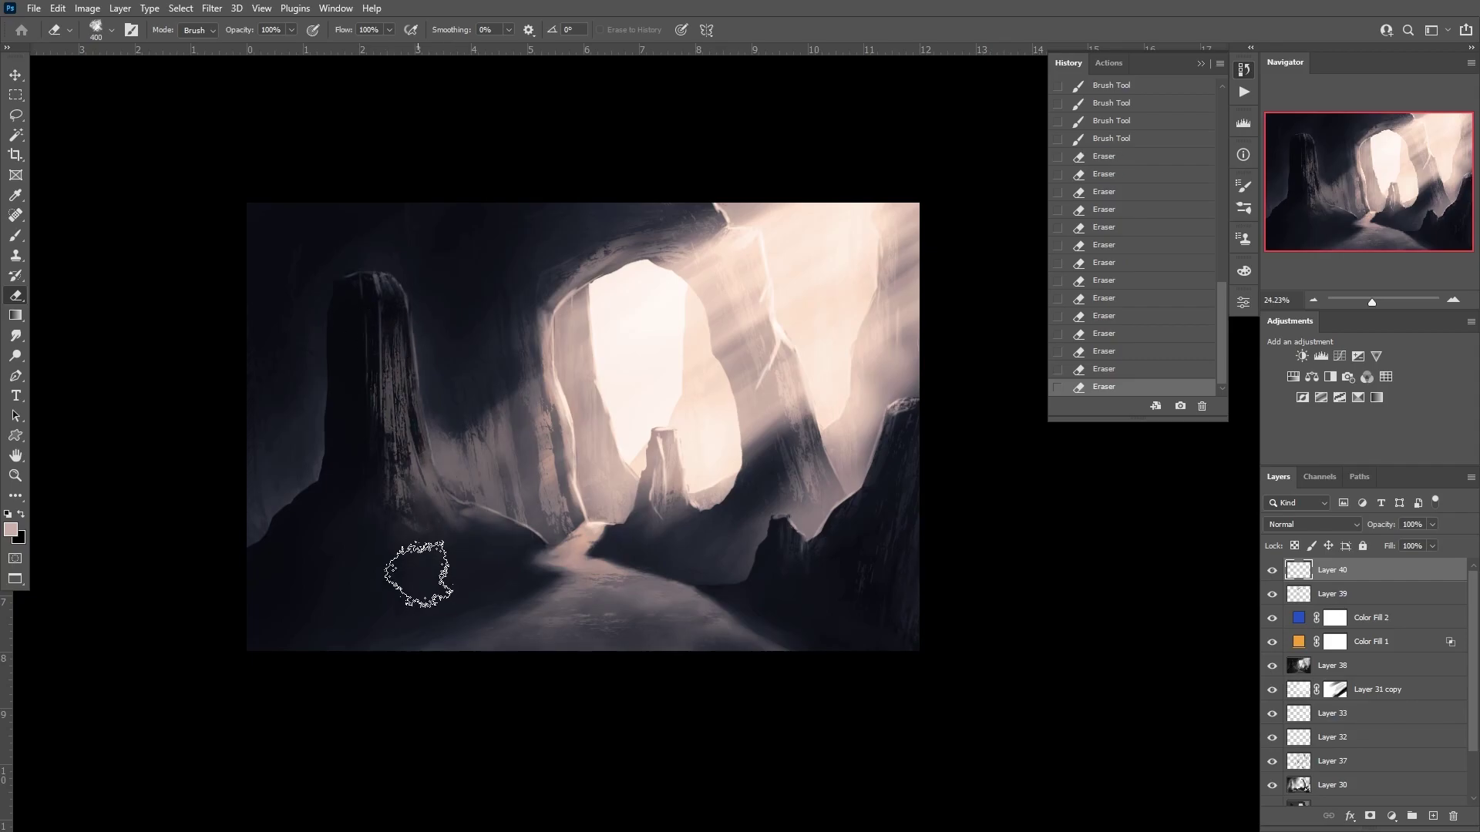
pyautogui.hotkey('ctrl', 'z')
pyautogui.hotkey('ctrl', 'z')
pyautogui.hotkey('ctrl', 'z')
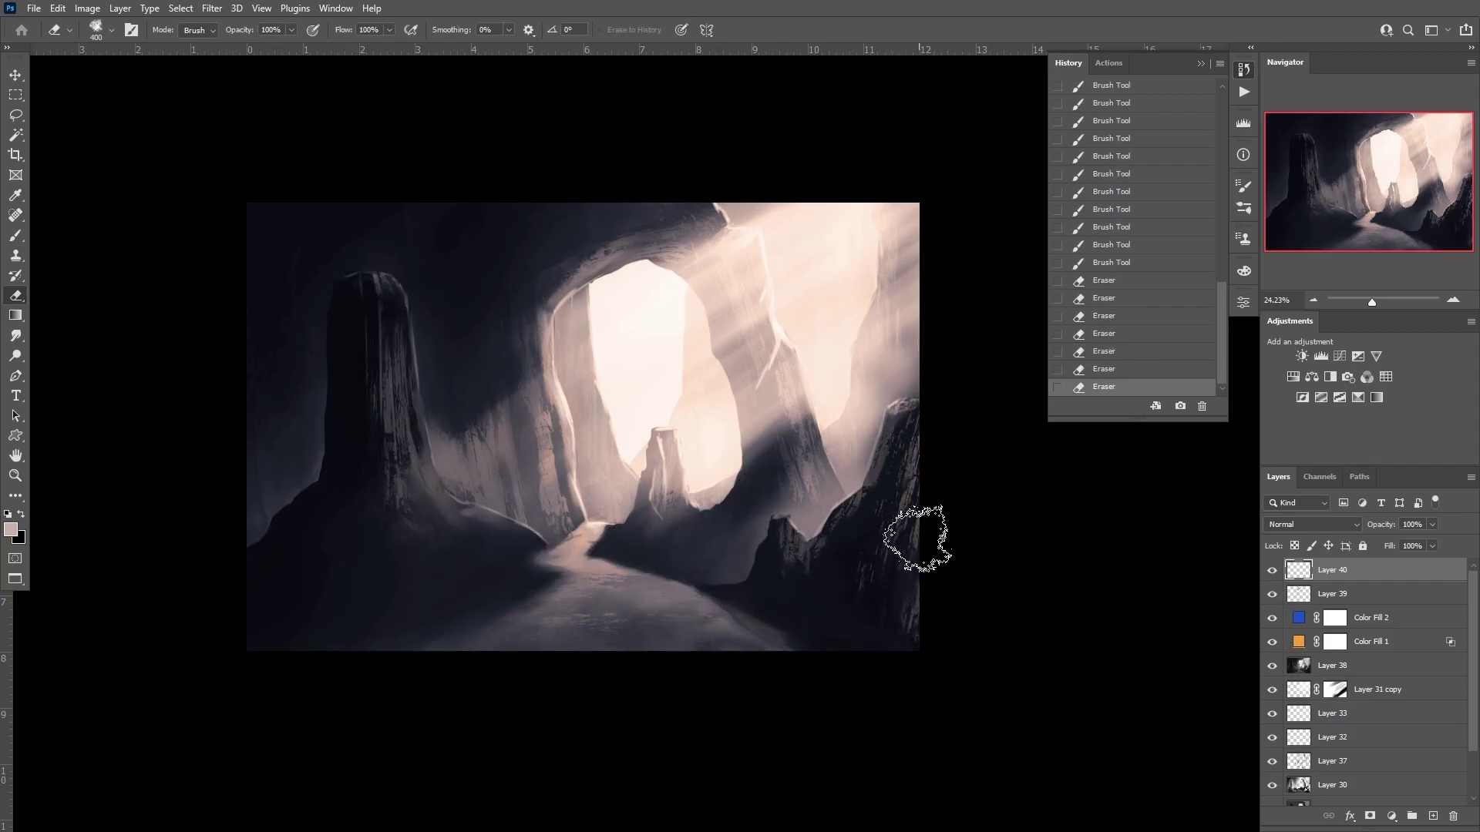
pyautogui.hotkey('ctrl', 'shift', 'z')
pyautogui.hotkey('ctrl', 'shift', 'z')
pyautogui.hotkey('ctrl', 'shift', 'z')
pyautogui.hotkey('ctrl', 'h')
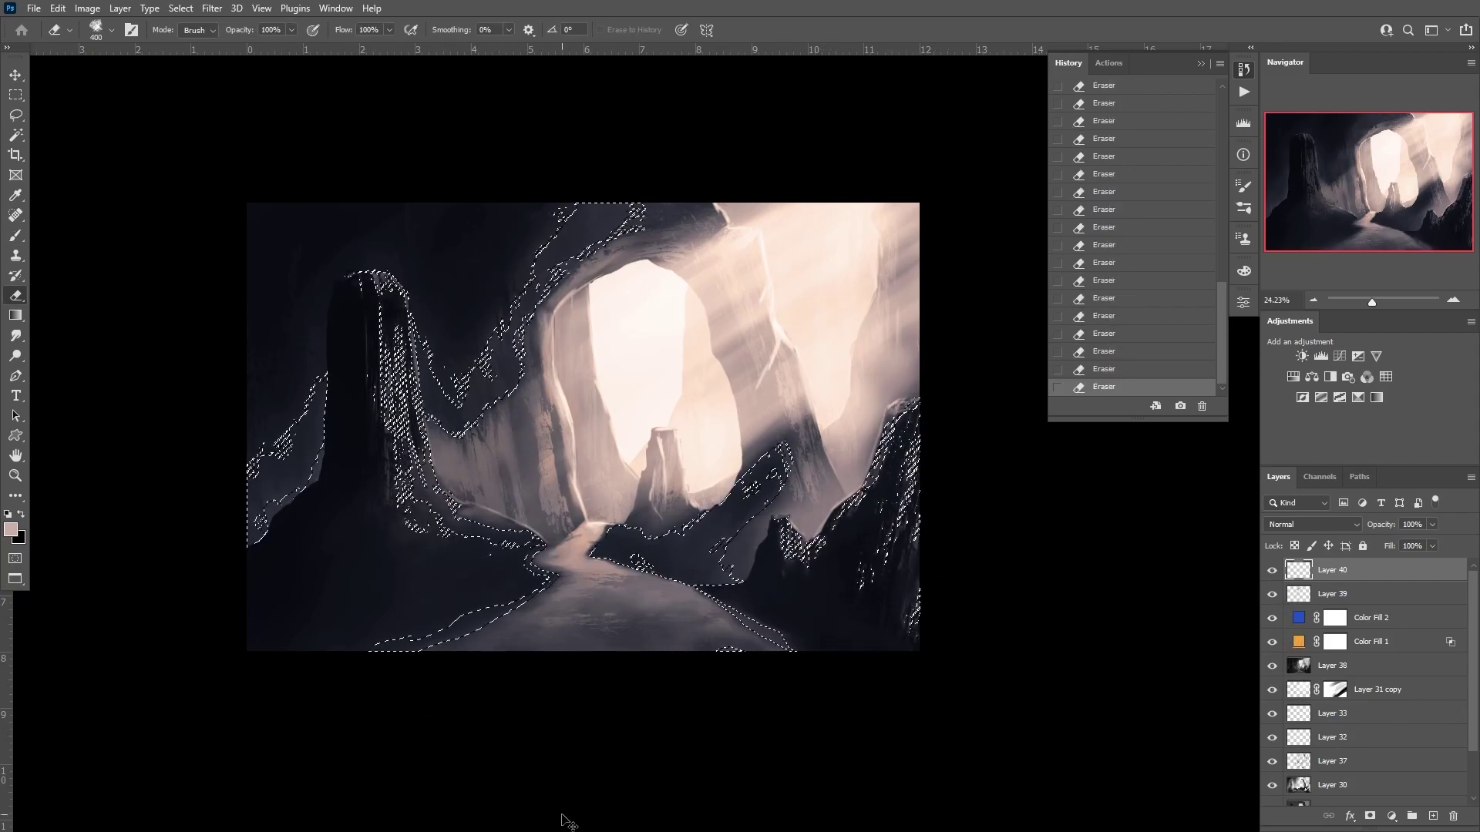
pyautogui.hotkey('ctrl', 'h')
pyautogui.hotkey('ctrl', 'shift', 'z')
pyautogui.hotkey('ctrl', 'shift', 'z')
pyautogui.hotkey('ctrl', 'shift', 'z')
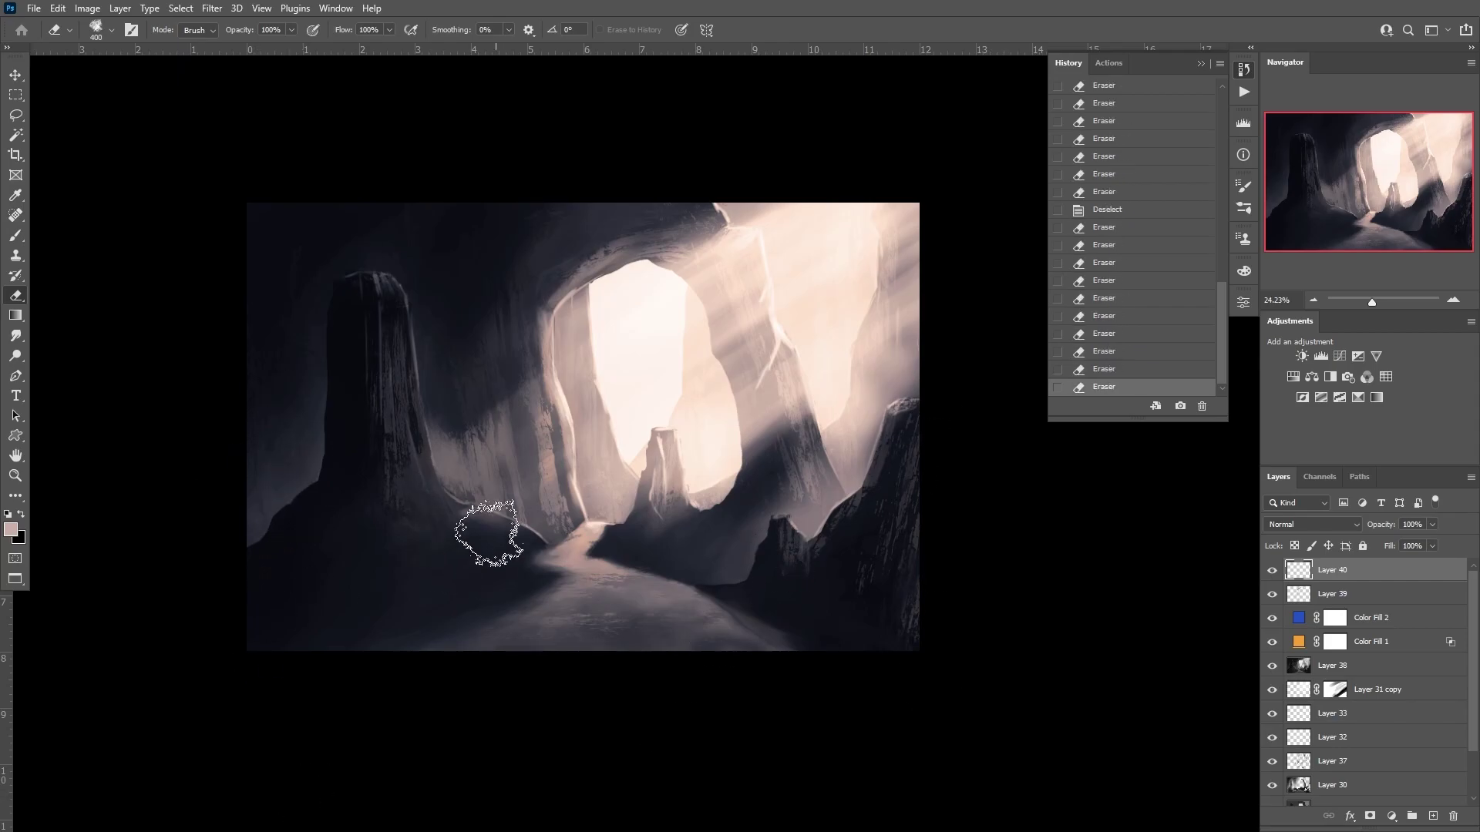
# - Select the dark rock tones by colour and add empty Layer 41 with a smaller brush
pyautogui.click(180, 7)
pyautogui.click(264, 152)
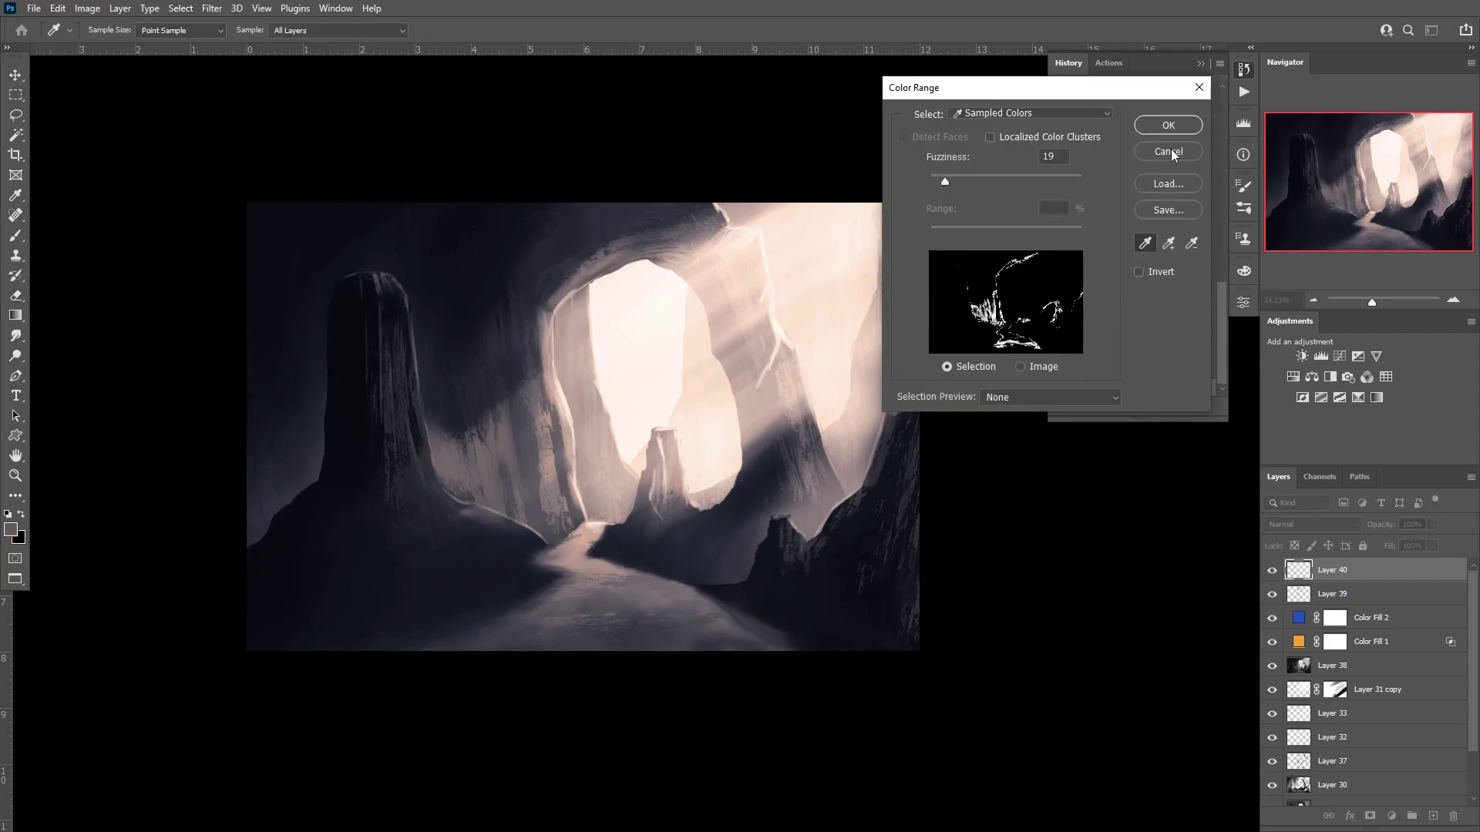
pyautogui.press('Return')
pyautogui.press('F6')
pyautogui.press('b')
pyautogui.hotkey('ctrl', 'shift', 'alt', 'n')
pyautogui.hotkey('ctrl', 'h')
pyautogui.press('[')
pyautogui.press('[')
pyautogui.press('[')
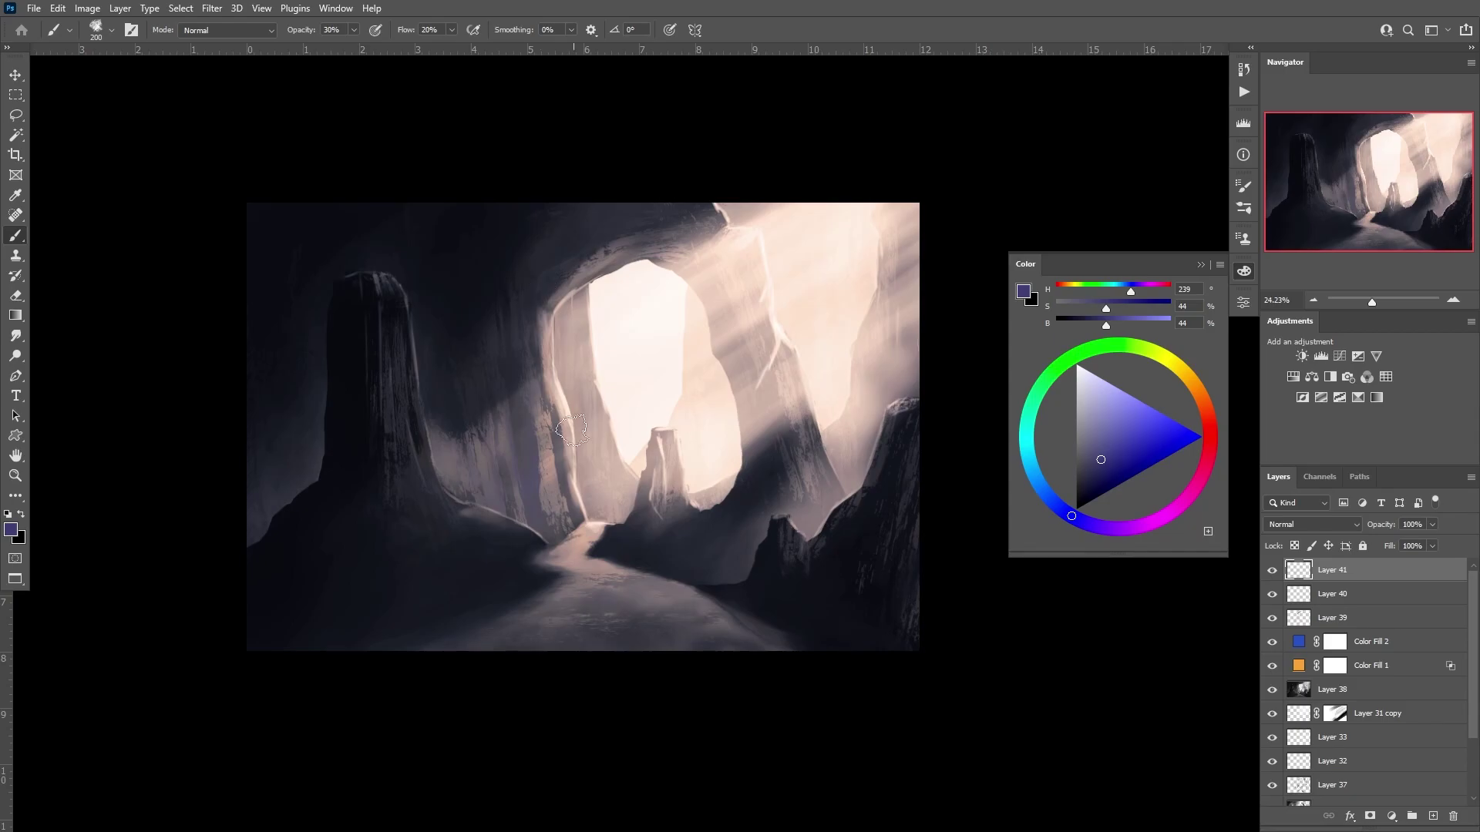
# - Select the dark rocks with Color Range and add Layer 42 for purple shadows
pyautogui.press('e')
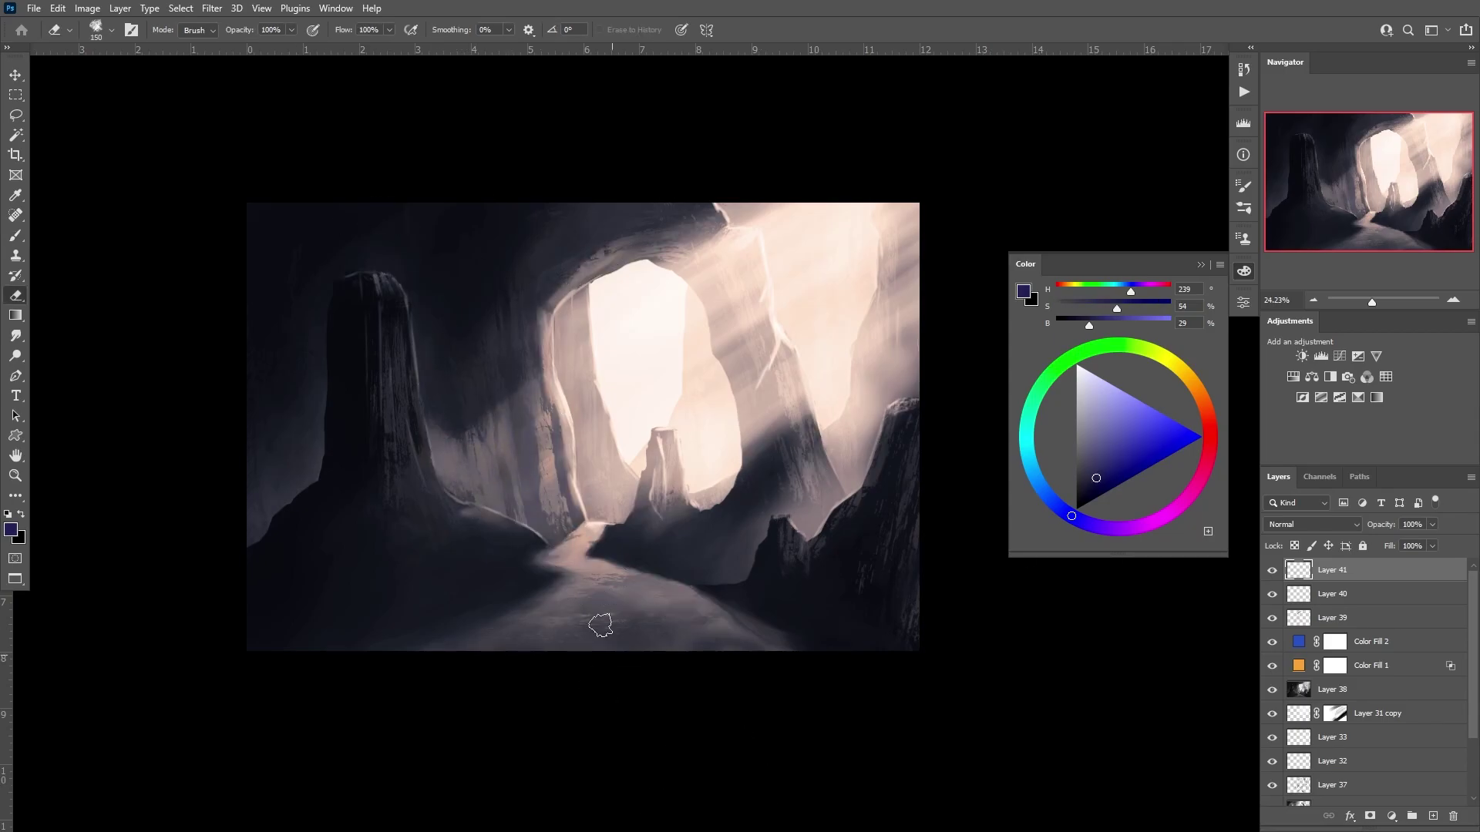
pyautogui.press('b')
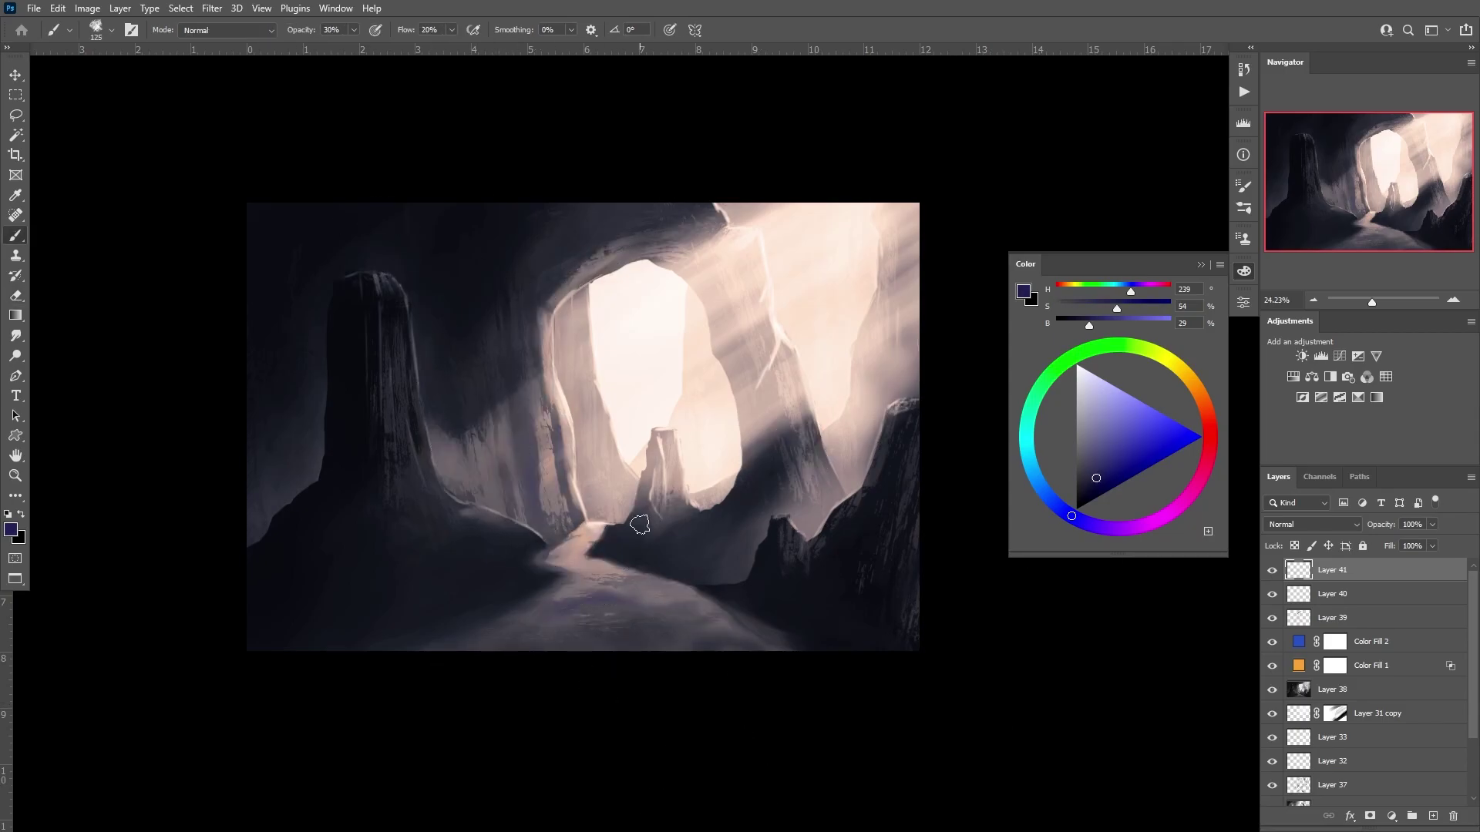
pyautogui.hotkey('ctrl', 'h')
pyautogui.hotkey('ctrl', 'd')
pyautogui.click(180, 8)
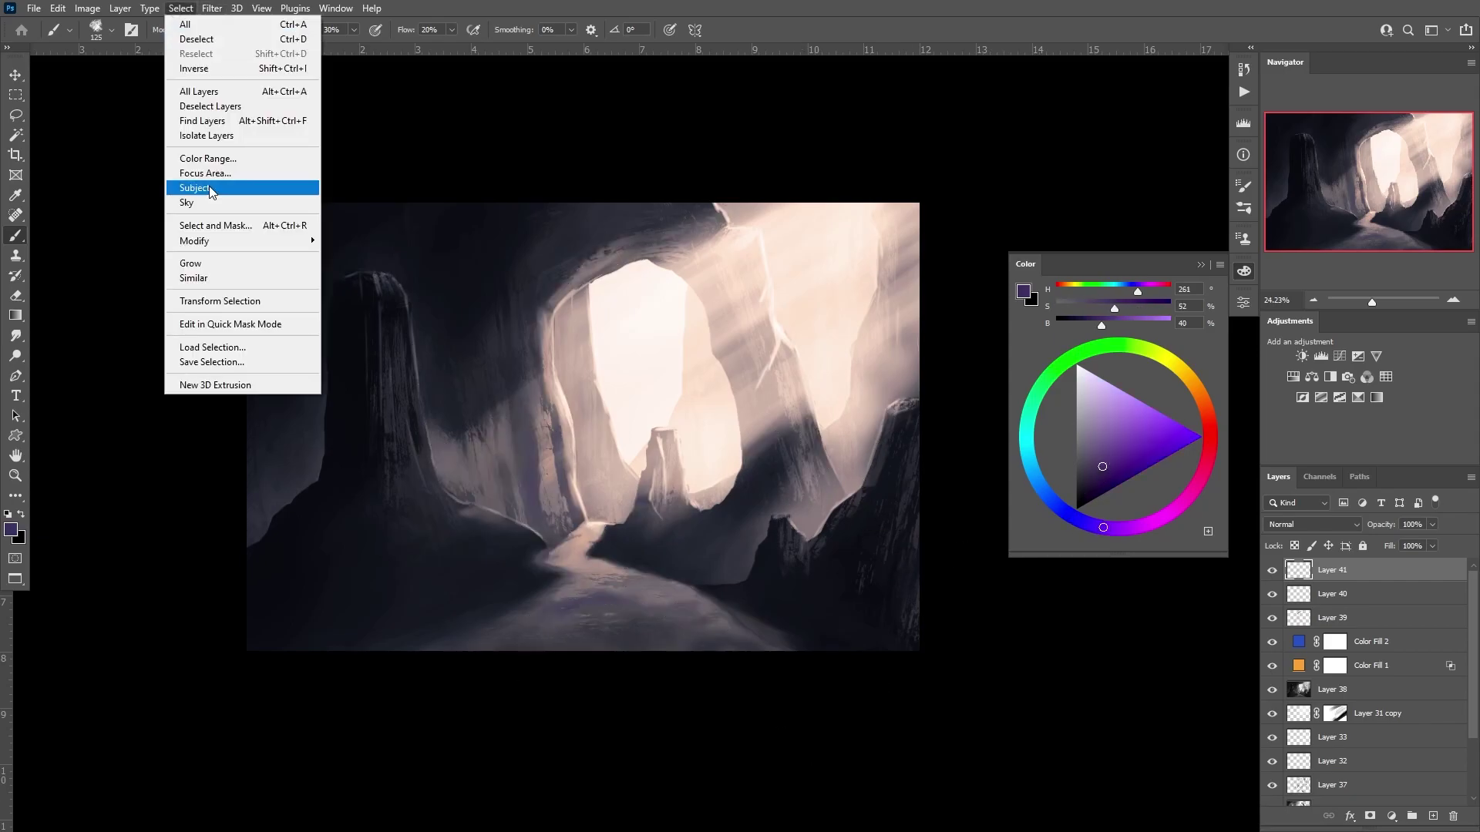
pyautogui.click(204, 156)
pyautogui.press('Return')
pyautogui.click(181, 8)
pyautogui.click(204, 156)
pyautogui.press('Return')
pyautogui.hotkey('ctrl', 'shift', 'alt', 'n')
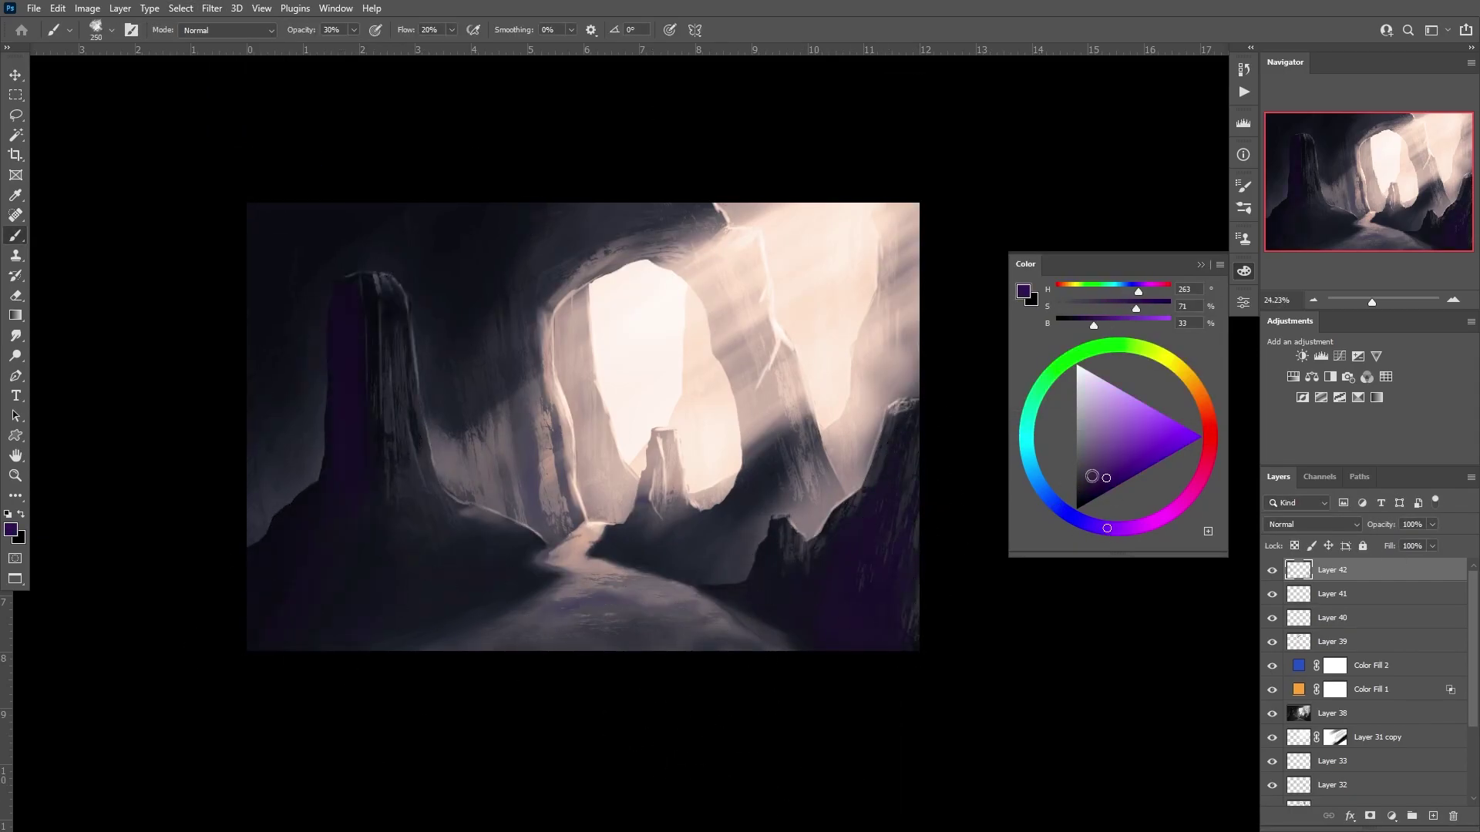
# - Eyedrop a dark purple, brush it into the foreground rock shadows, then deselect
pyautogui.press('e')
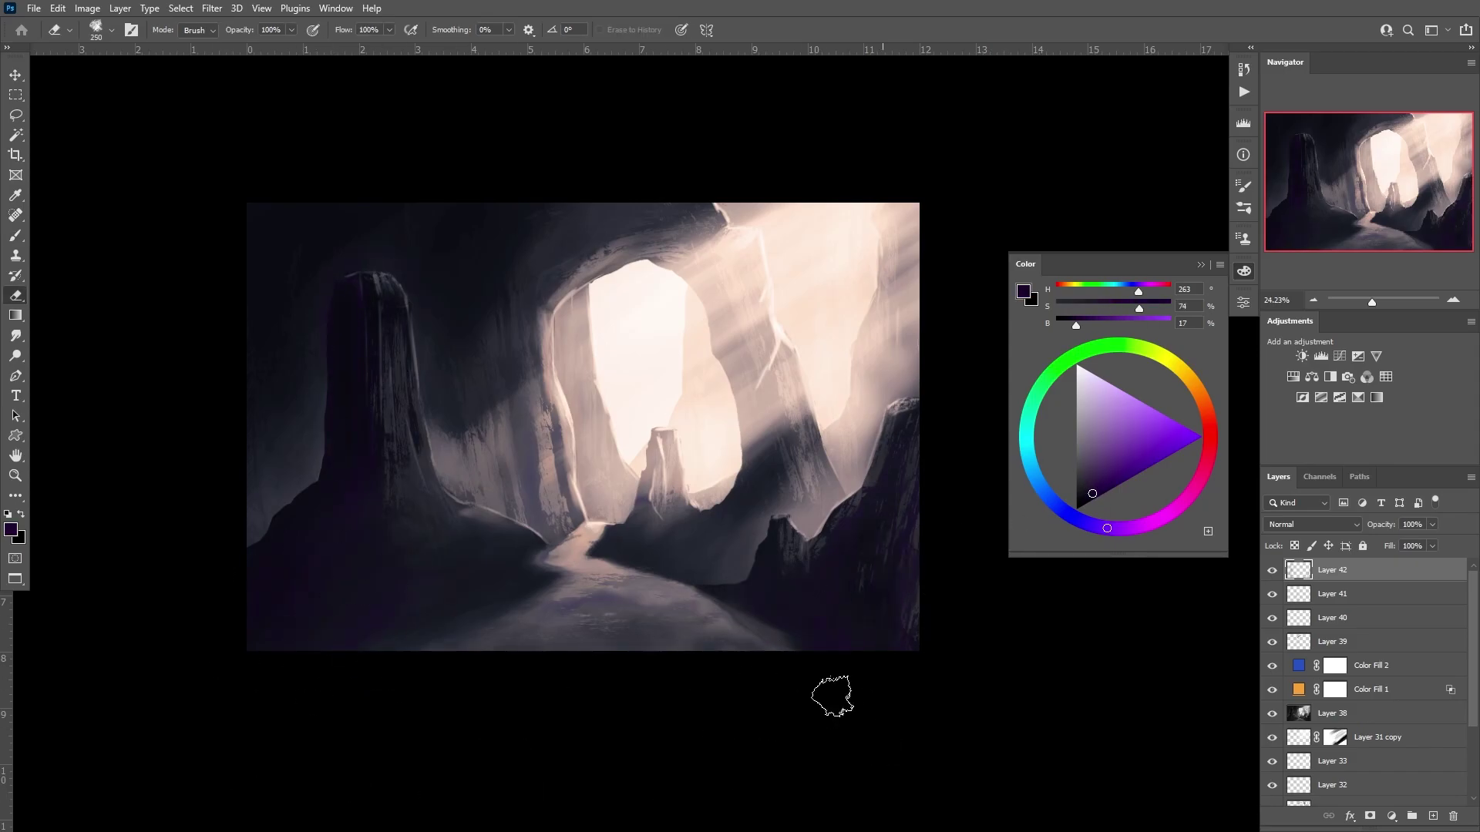
pyautogui.press('b')
pyautogui.keyDown('alt'); pyautogui.click(347, 577); pyautogui.keyUp('alt')
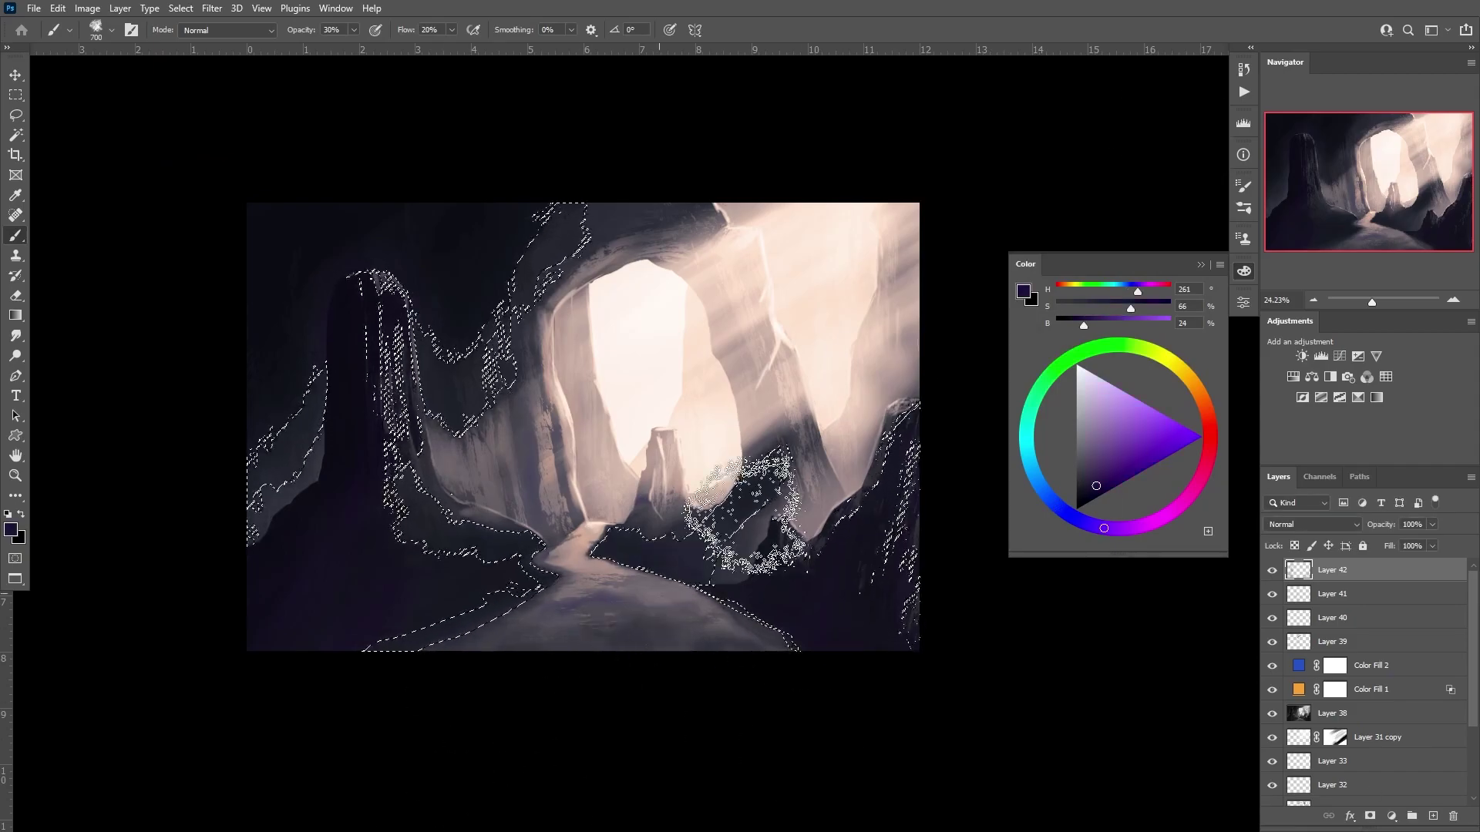
pyautogui.hotkey('ctrl', 'd')
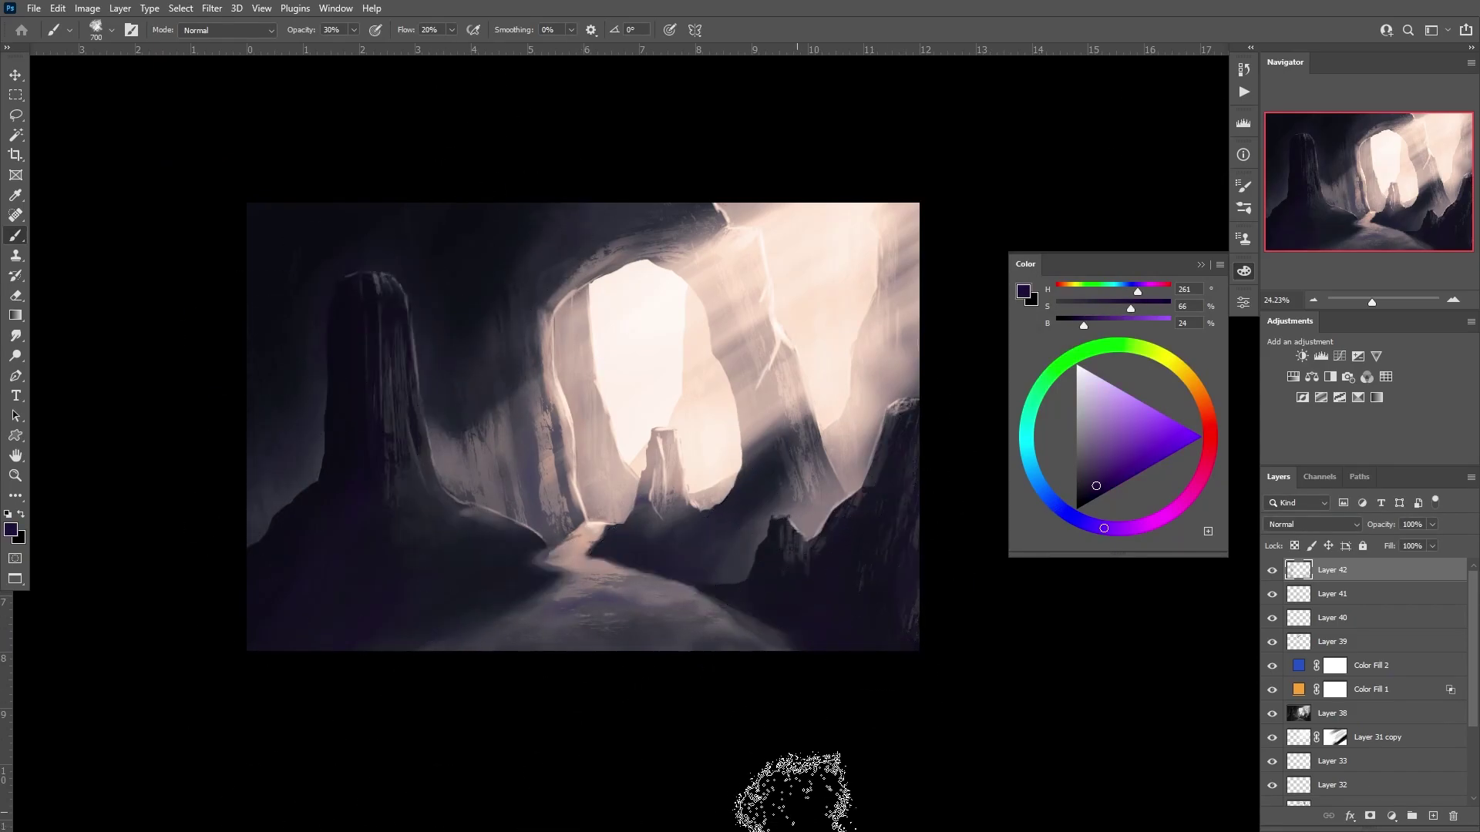
pyautogui.moveTo(1274, 643); pyautogui.dragTo(1271, 569)
# - Show the shading layers again and paint a reddish glow over the sunlit arch on a new layer
pyautogui.click(1433, 817)
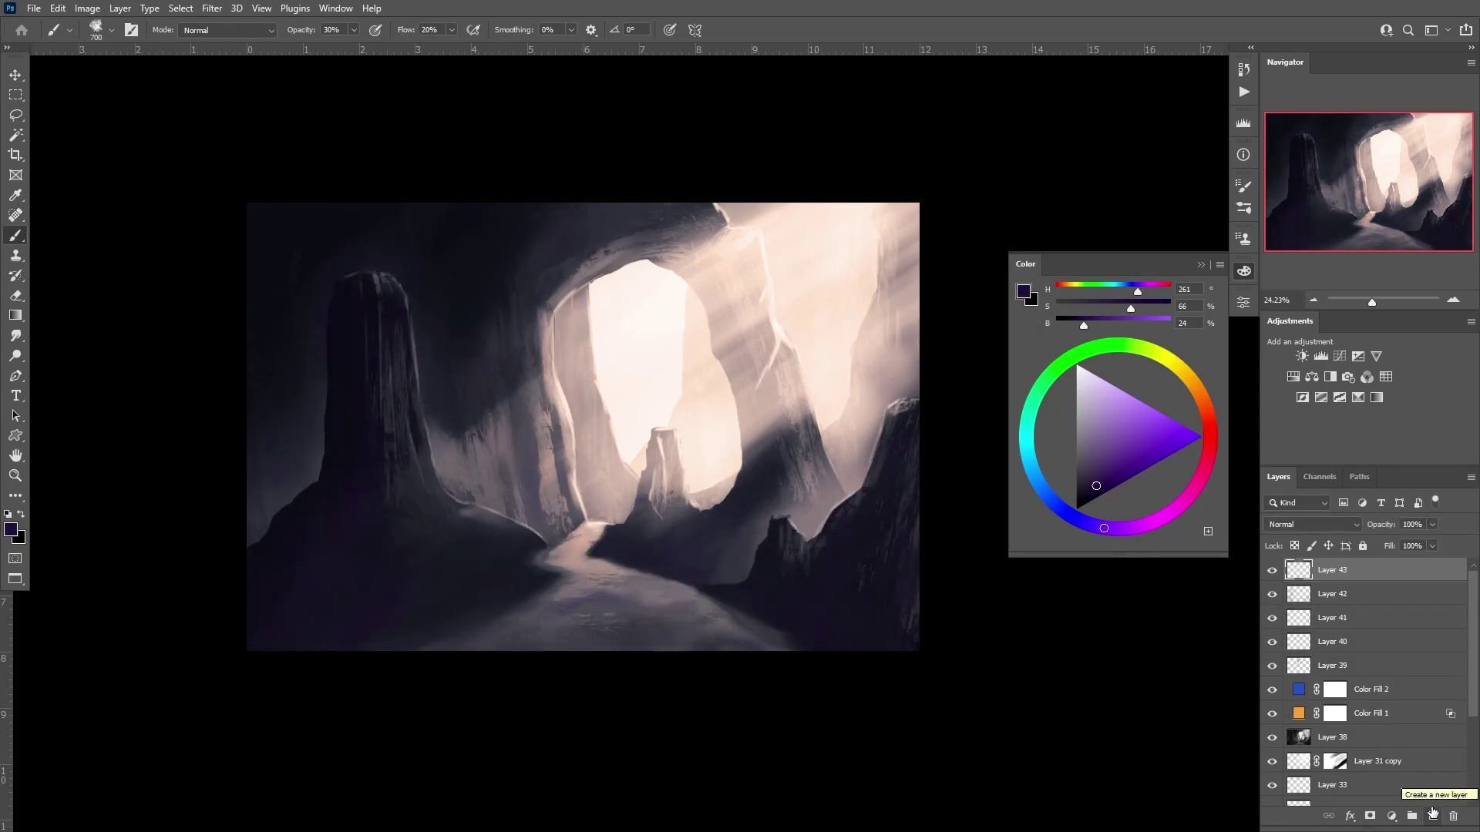
pyautogui.click(1148, 448)
pyautogui.click(1311, 524)
pyautogui.click(1303, 566)
pyautogui.click(1200, 437)
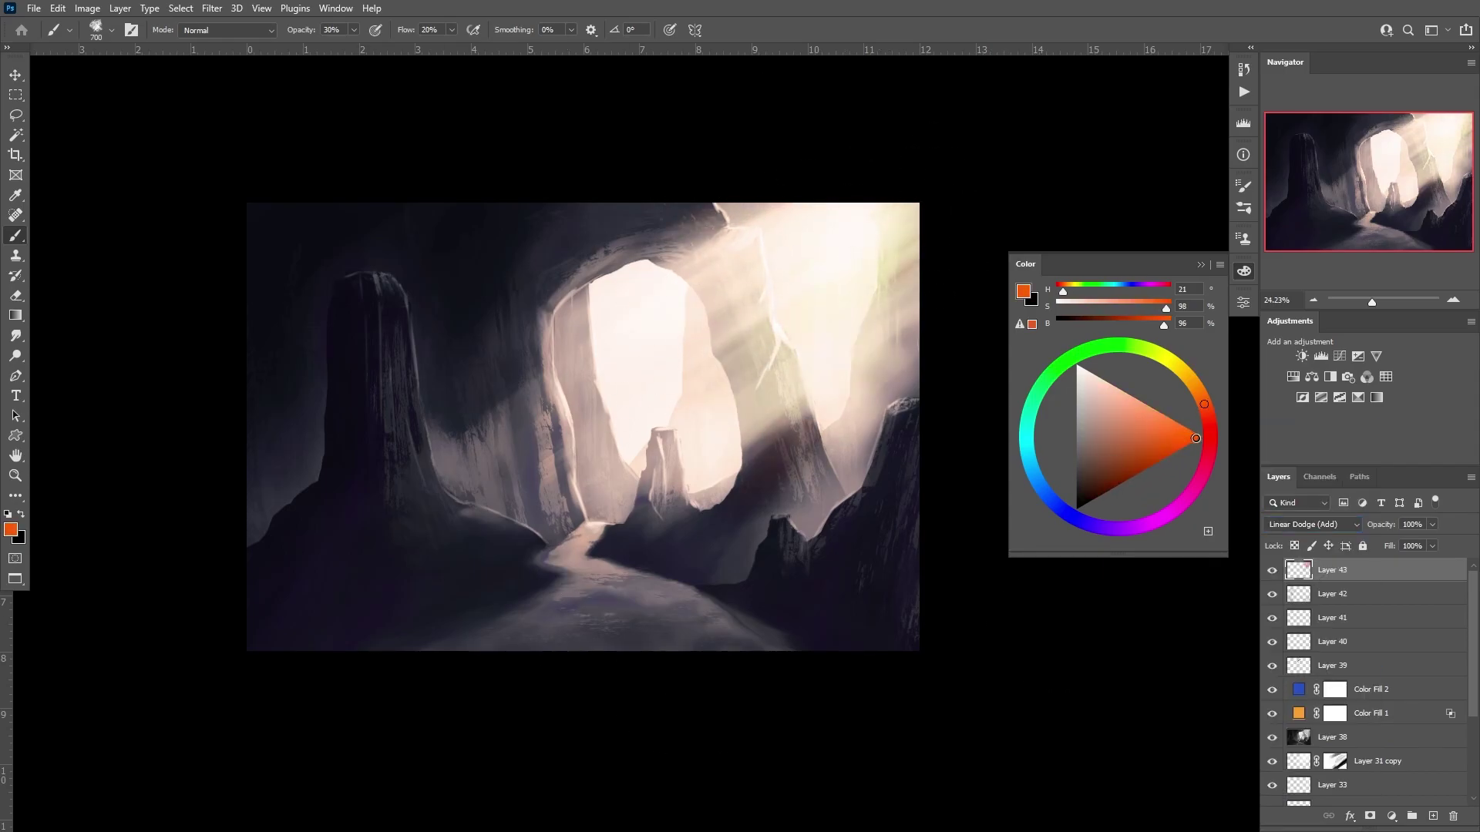
pyautogui.moveTo(817, 278); pyautogui.dragTo(760, 444)
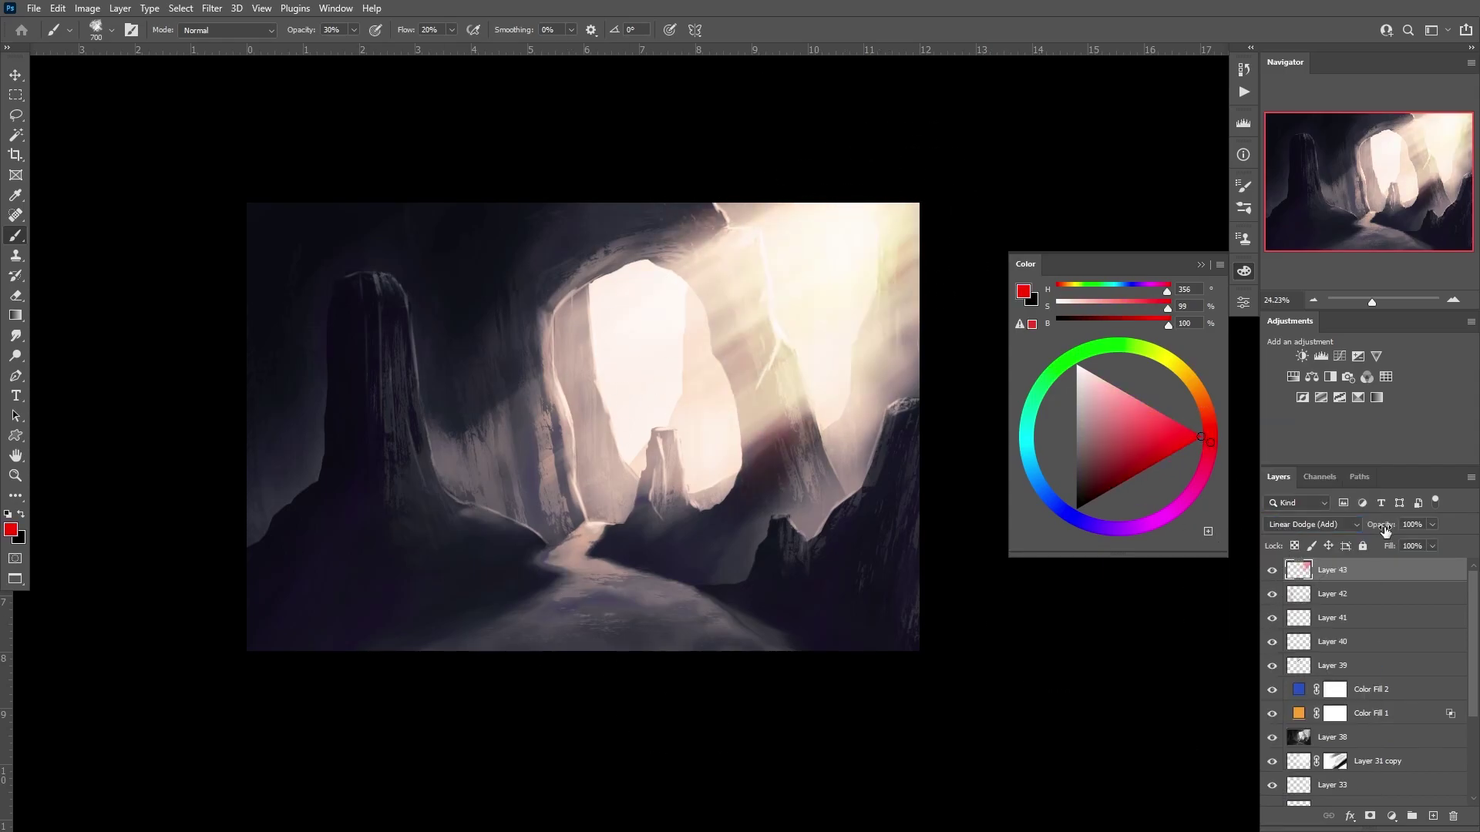
# - Set the glow layer's blend mode to Color and pick a warm orange
pyautogui.click(1310, 525)
pyautogui.click(1310, 783)
pyautogui.click(1201, 395)
pyautogui.click(1174, 434)
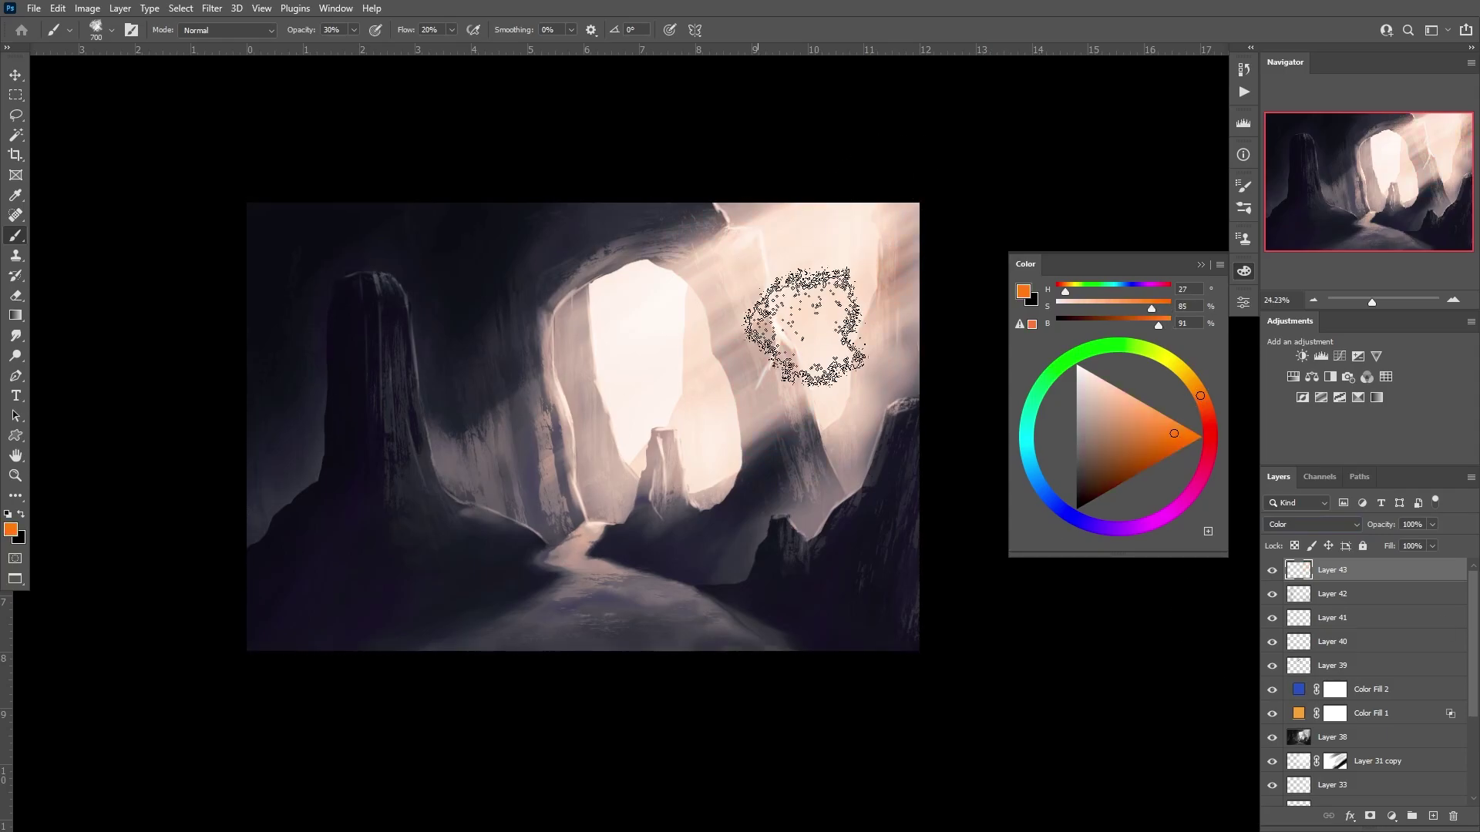
# - With a soft round brush, lower the orange glaze to 50% opacity and erase the excess
pyautogui.rightClick(820, 328)
pyautogui.doubleClick(853, 628)
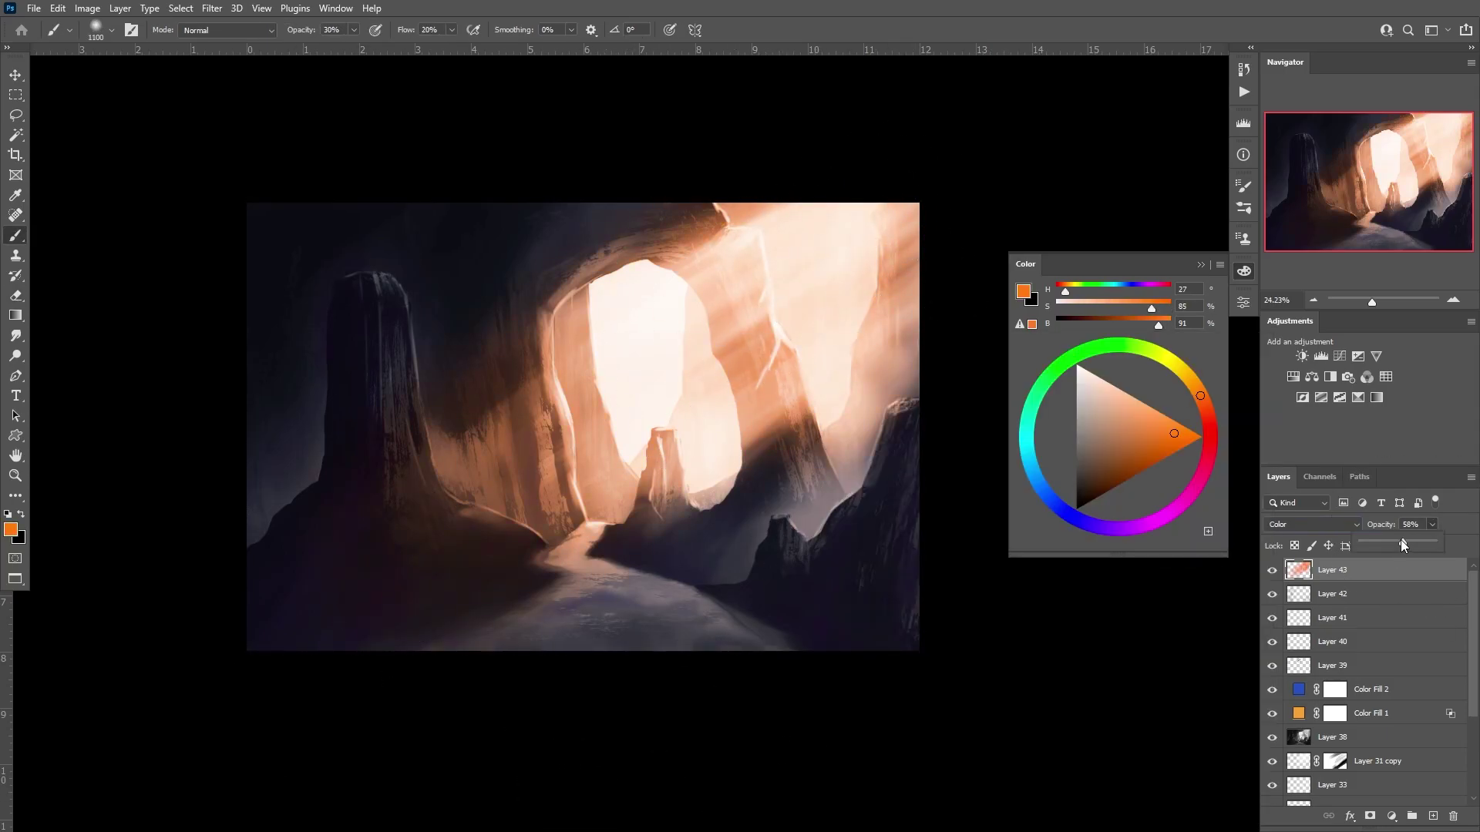
pyautogui.moveTo(1403, 545); pyautogui.dragTo(1397, 545)
pyautogui.press('e')
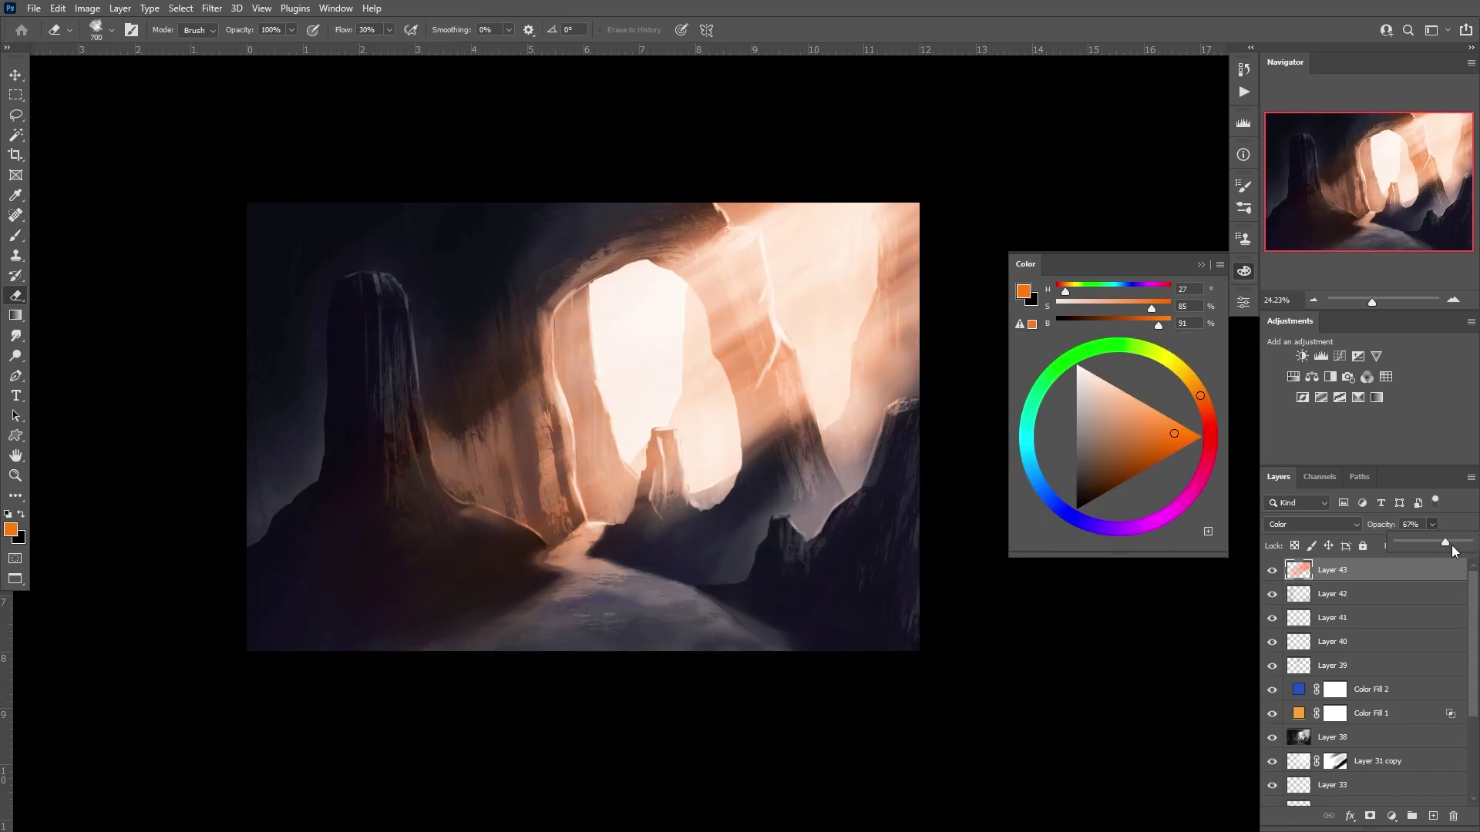
pyautogui.click(1307, 597)
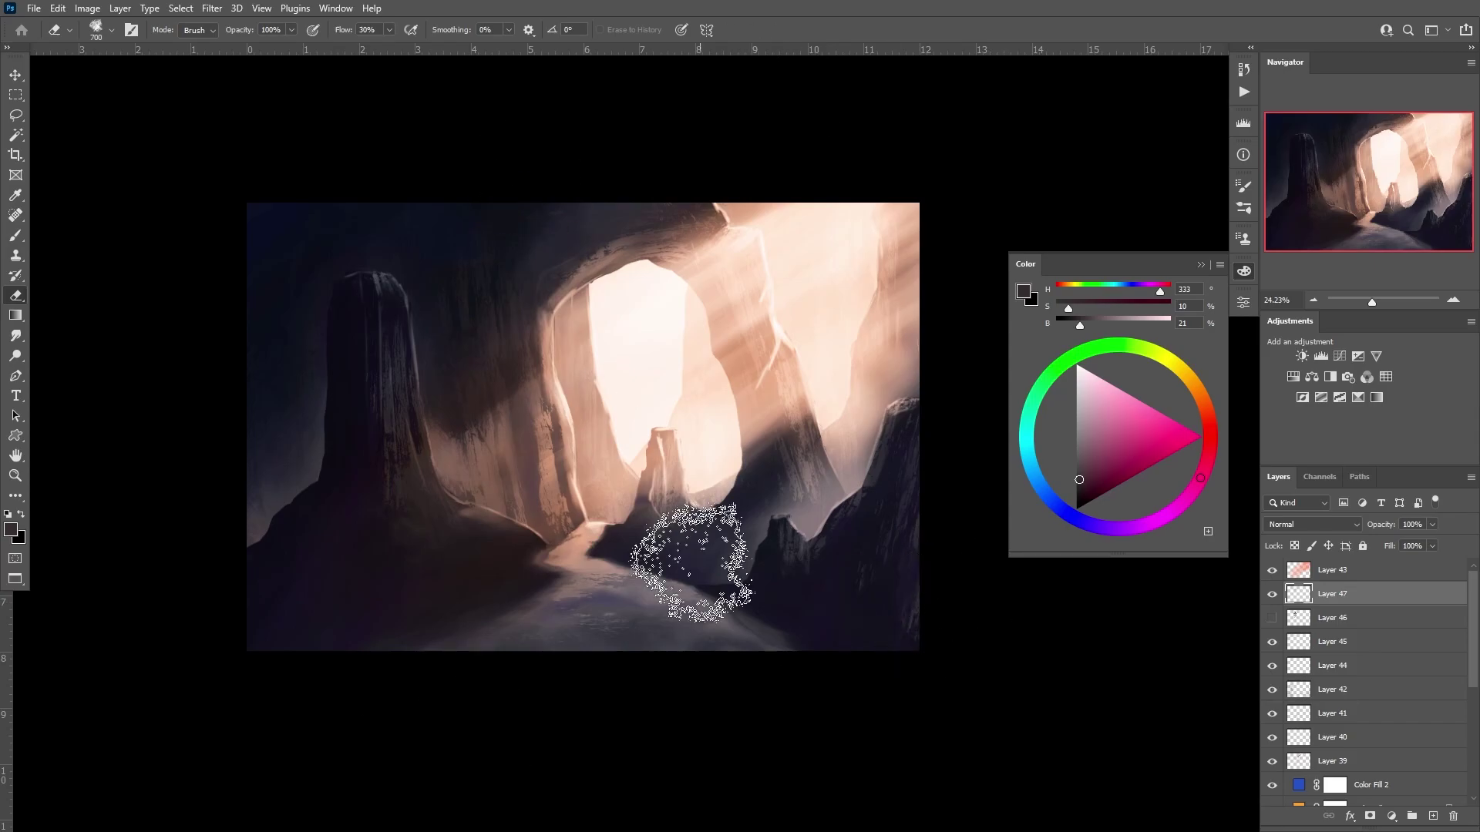
# - Erase excess on Layers 47 and 45, then sample a dark blue on Layer 38
pyautogui.press('e')
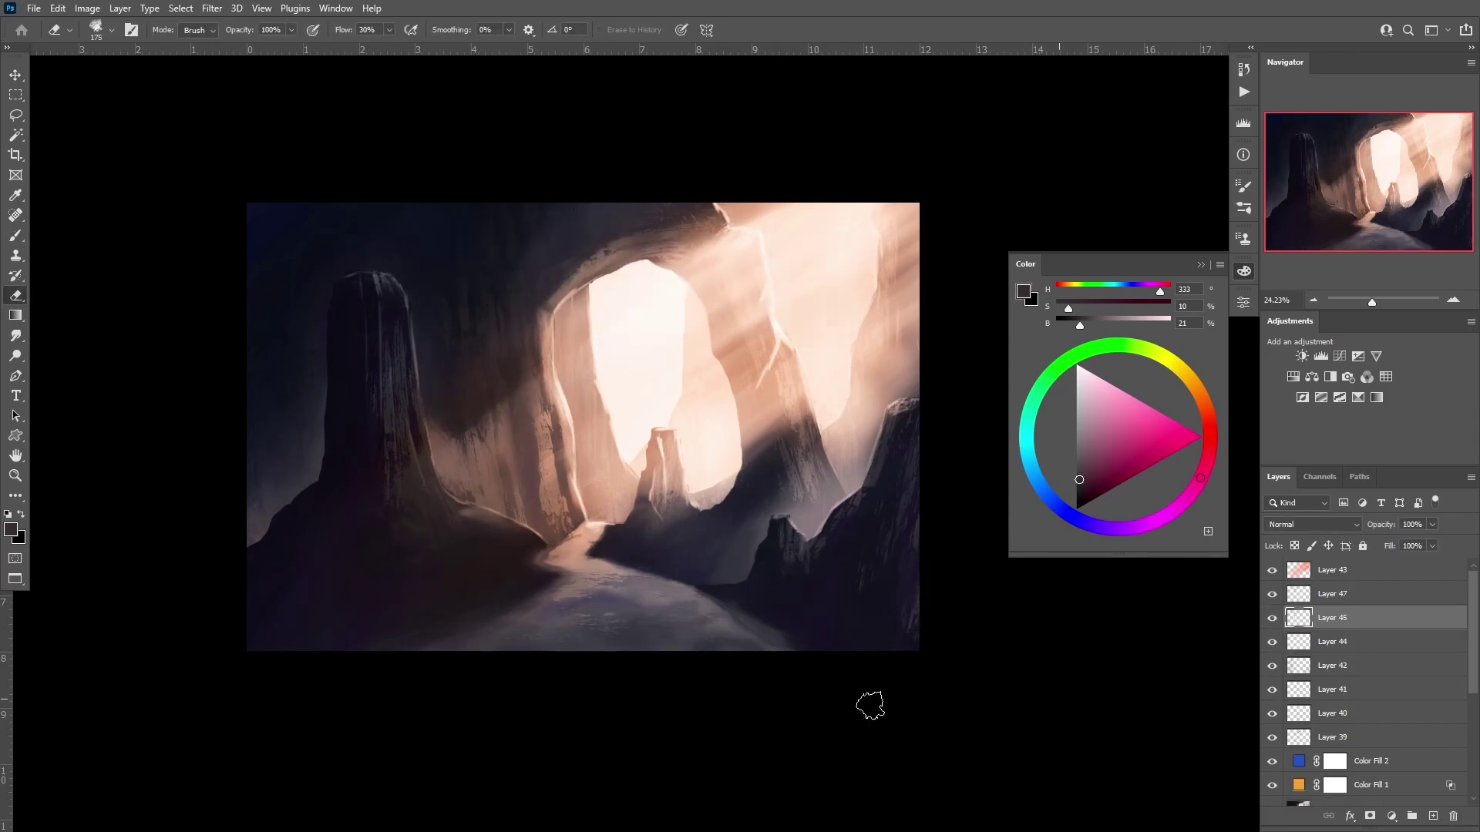
pyautogui.click(1276, 595)
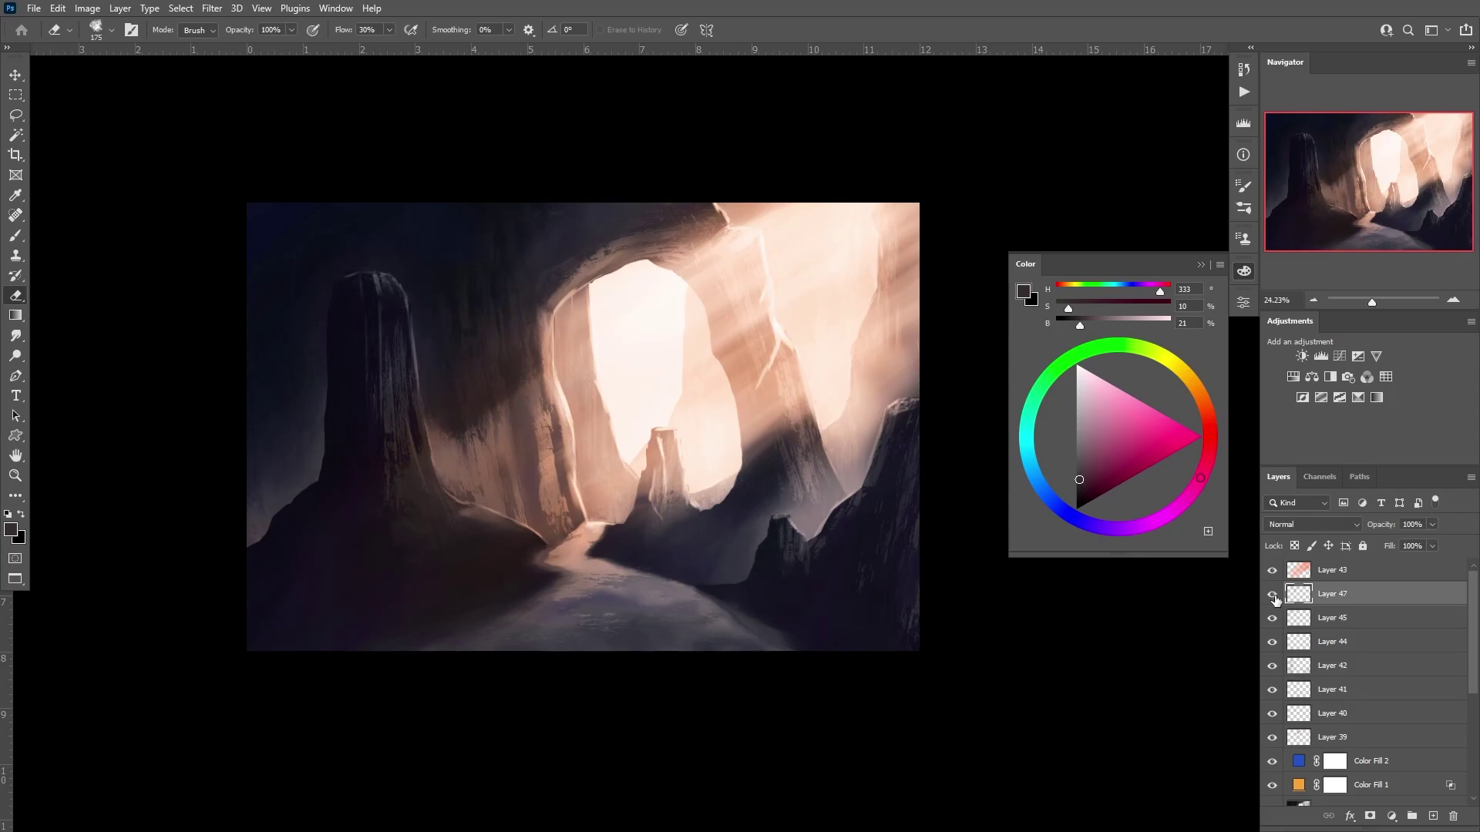
pyautogui.click(1303, 619)
pyautogui.press('b')
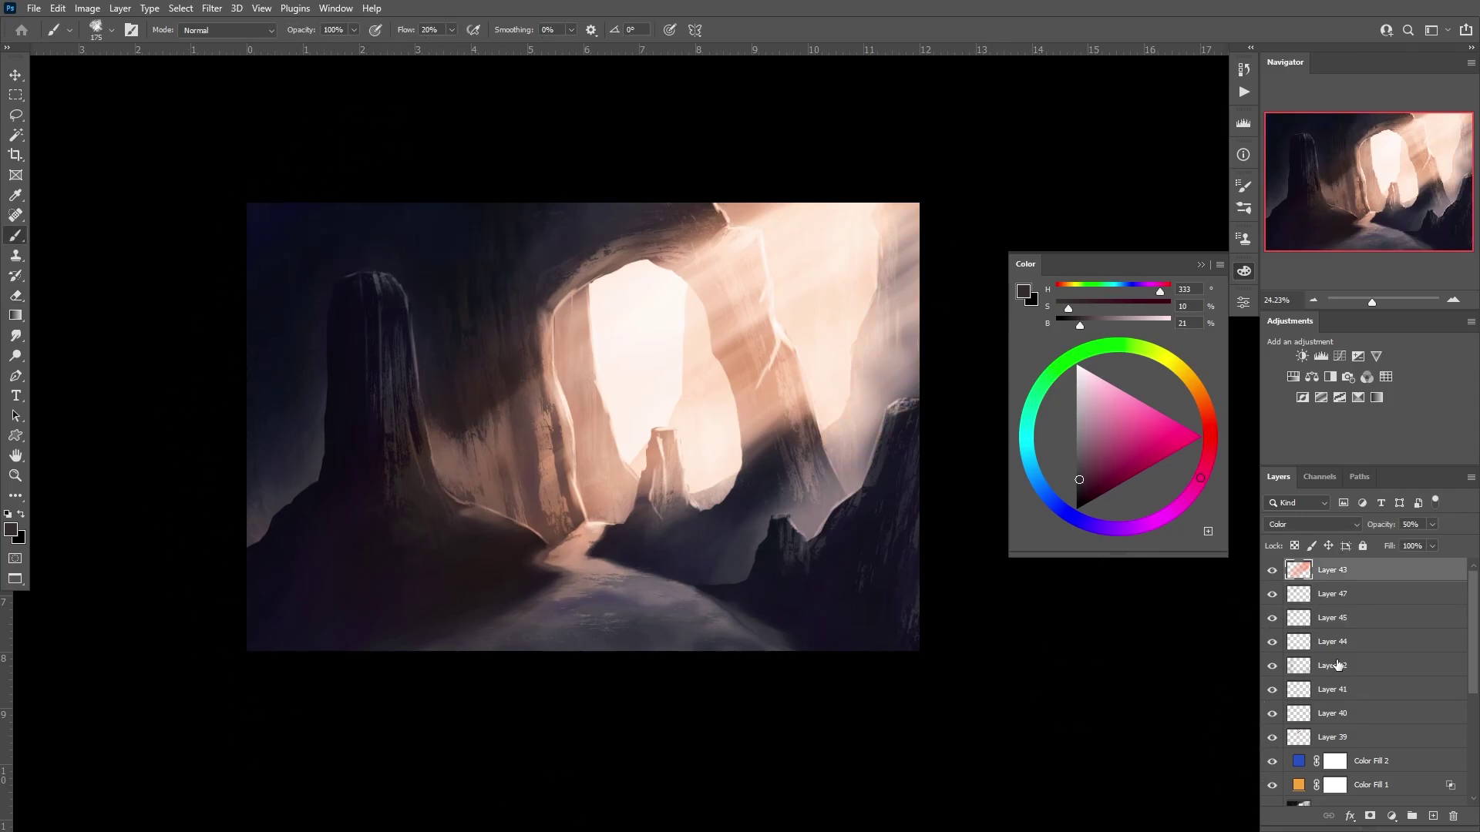
pyautogui.scroll(-3, 1372, 678)
pyautogui.click(1332, 627)
pyautogui.keyDown('alt'); pyautogui.click(810, 493); pyautogui.keyUp('alt')
# - Paint dark blue on a new layer, erasing around the selected bright cave opening
pyautogui.hotkey('ctrl', 'shift', 'alt', 'n')
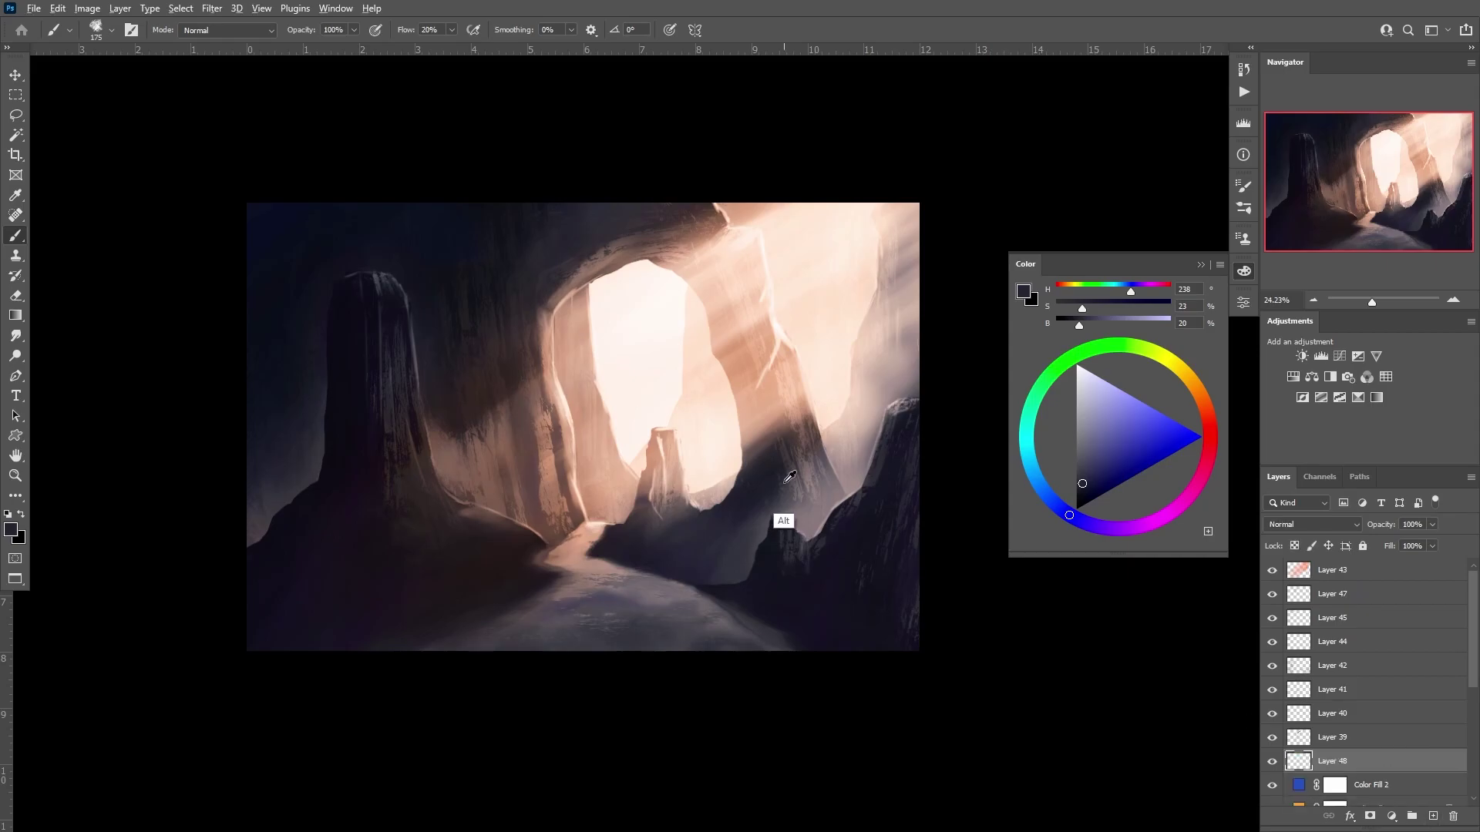
pyautogui.keyDown('alt'); pyautogui.click(730, 544); pyautogui.keyUp('alt')
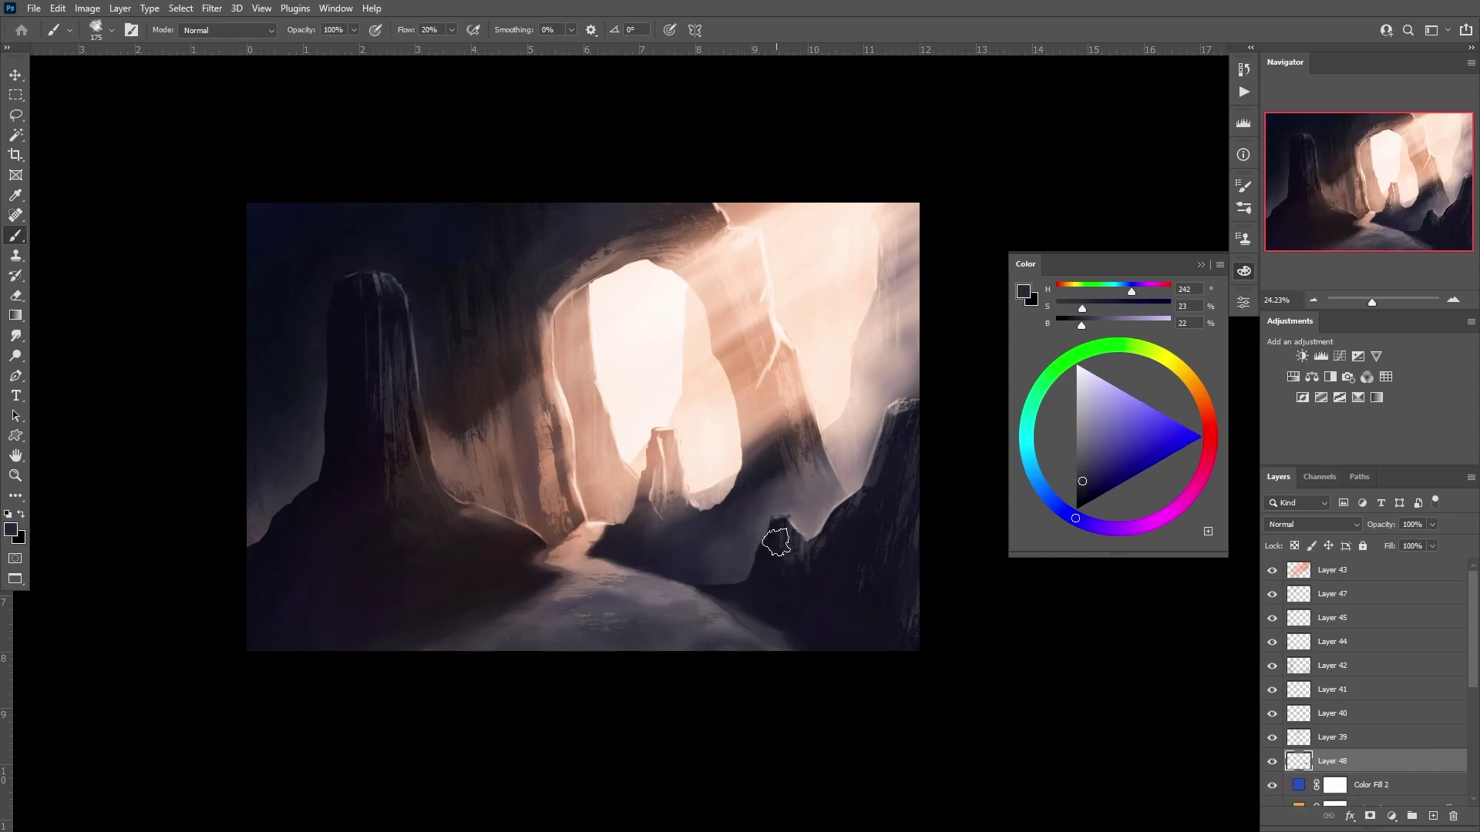
pyautogui.scroll(-2, 1370, 665)
pyautogui.keyDown('ctrl'); pyautogui.click(1299, 713); pyautogui.keyUp('ctrl')
pyautogui.scroll(2, 1371, 694)
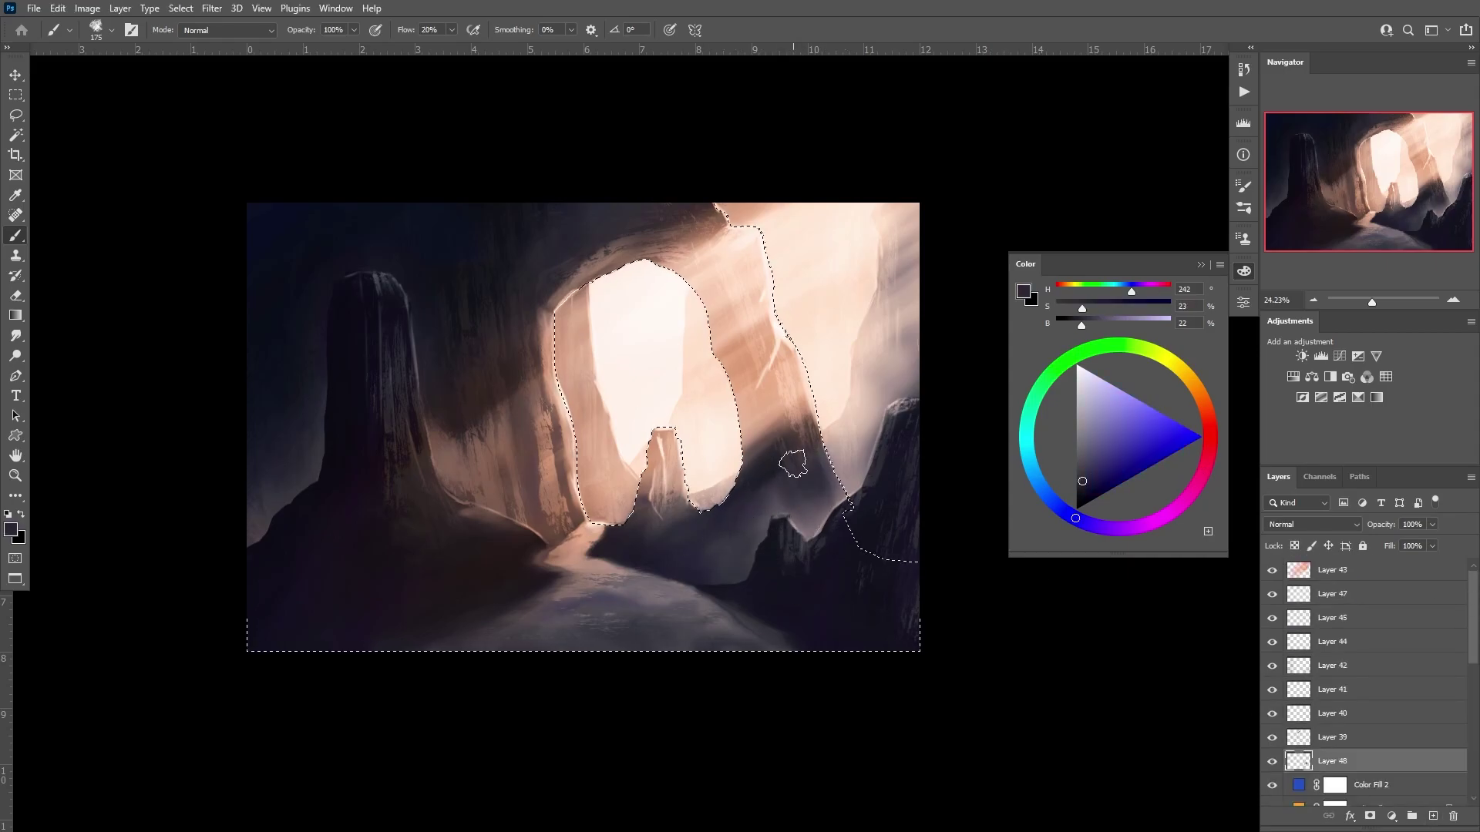
pyautogui.press('e')
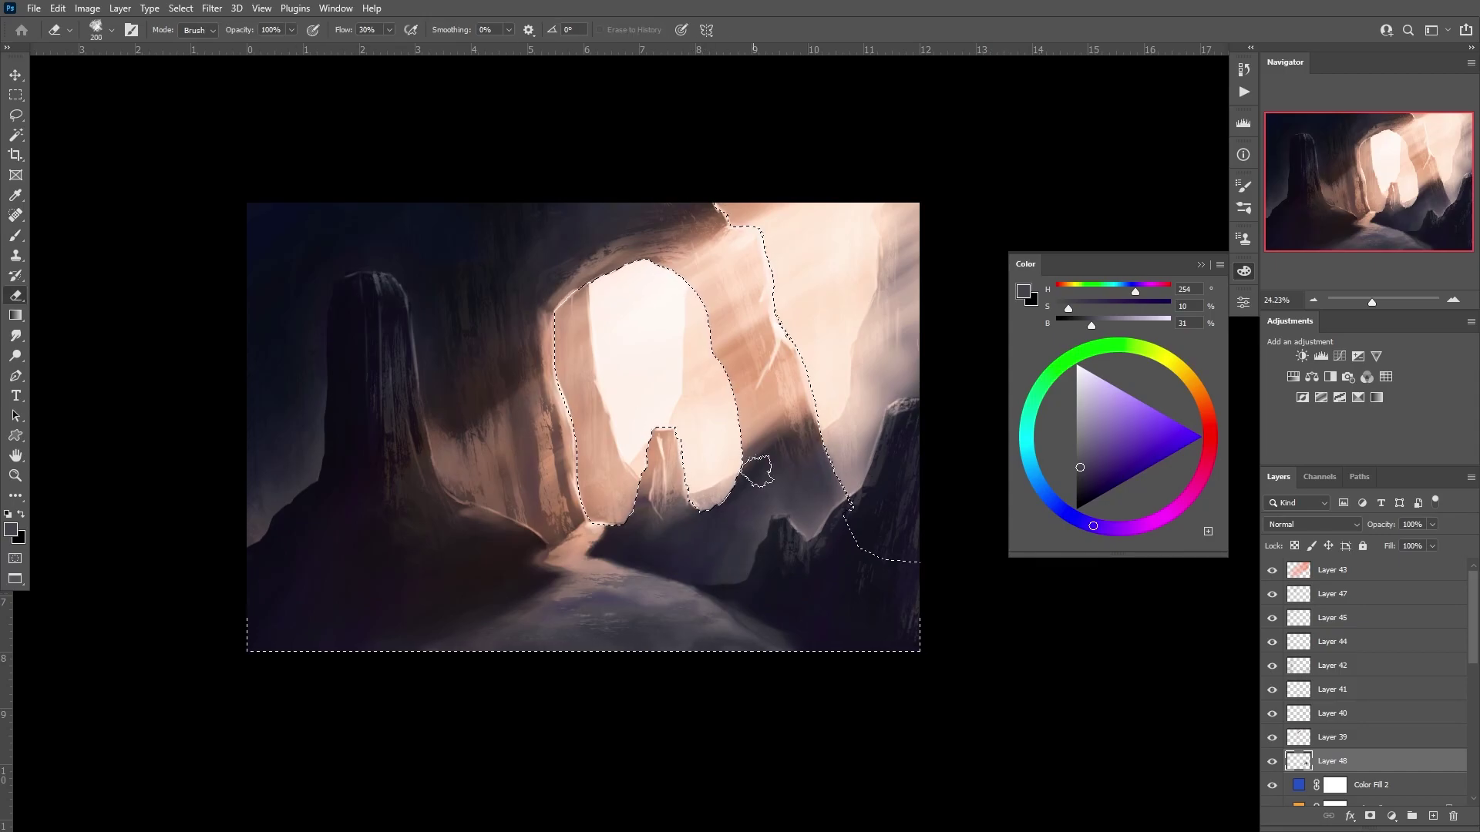
pyautogui.hotkey('ctrl', 'd')
pyautogui.keyDown('ctrl'); pyautogui.click(760, 628); pyautogui.keyUp('ctrl')
# - Select the rocks with Select > Color Range and add a new shadow layer
pyautogui.click(181, 8)
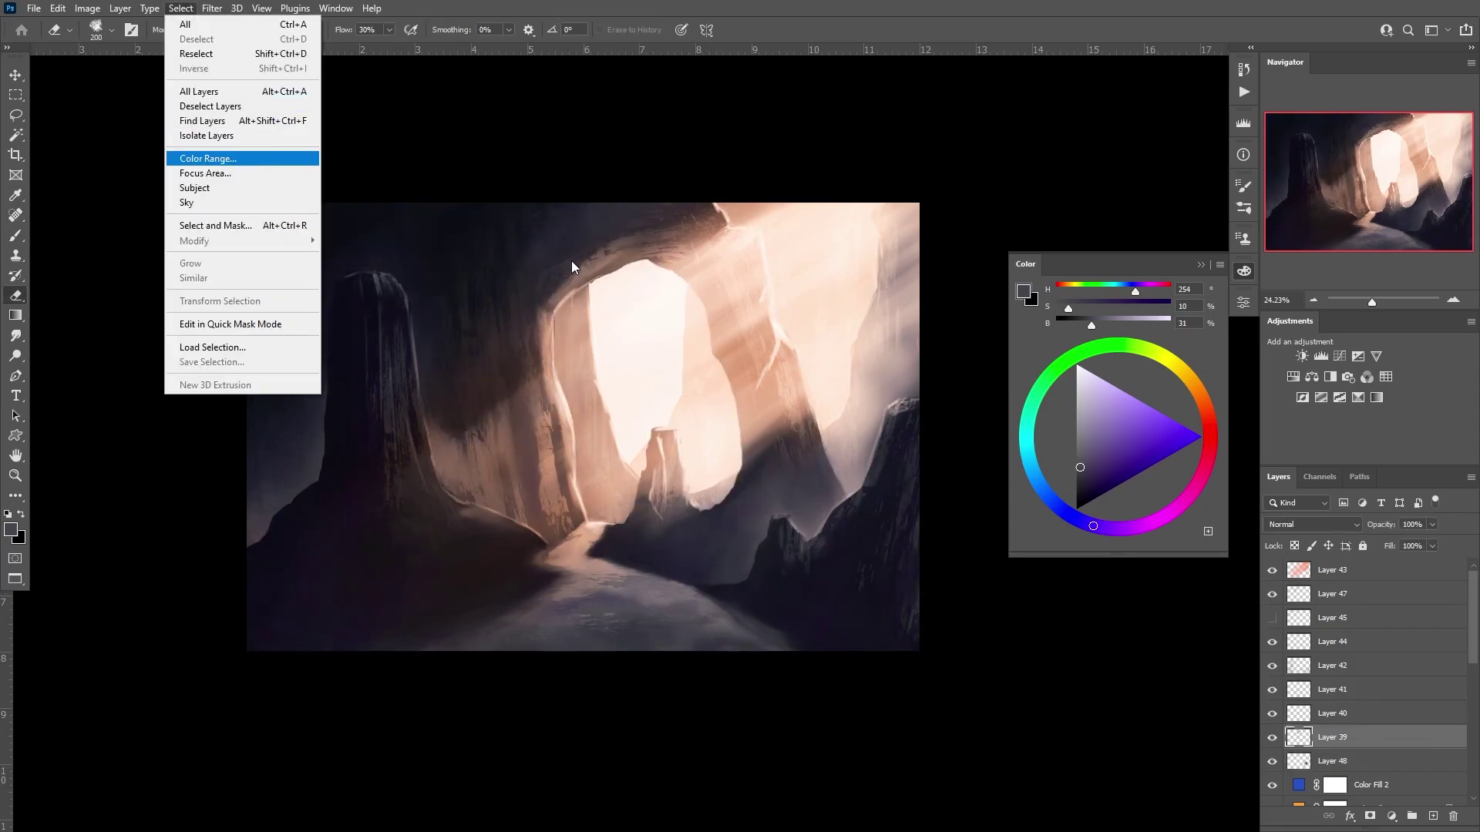
pyautogui.click(216, 155)
pyautogui.hotkey('ctrl', 'shift', 'alt', 'n')
pyautogui.hotkey('ctrl', 'h')
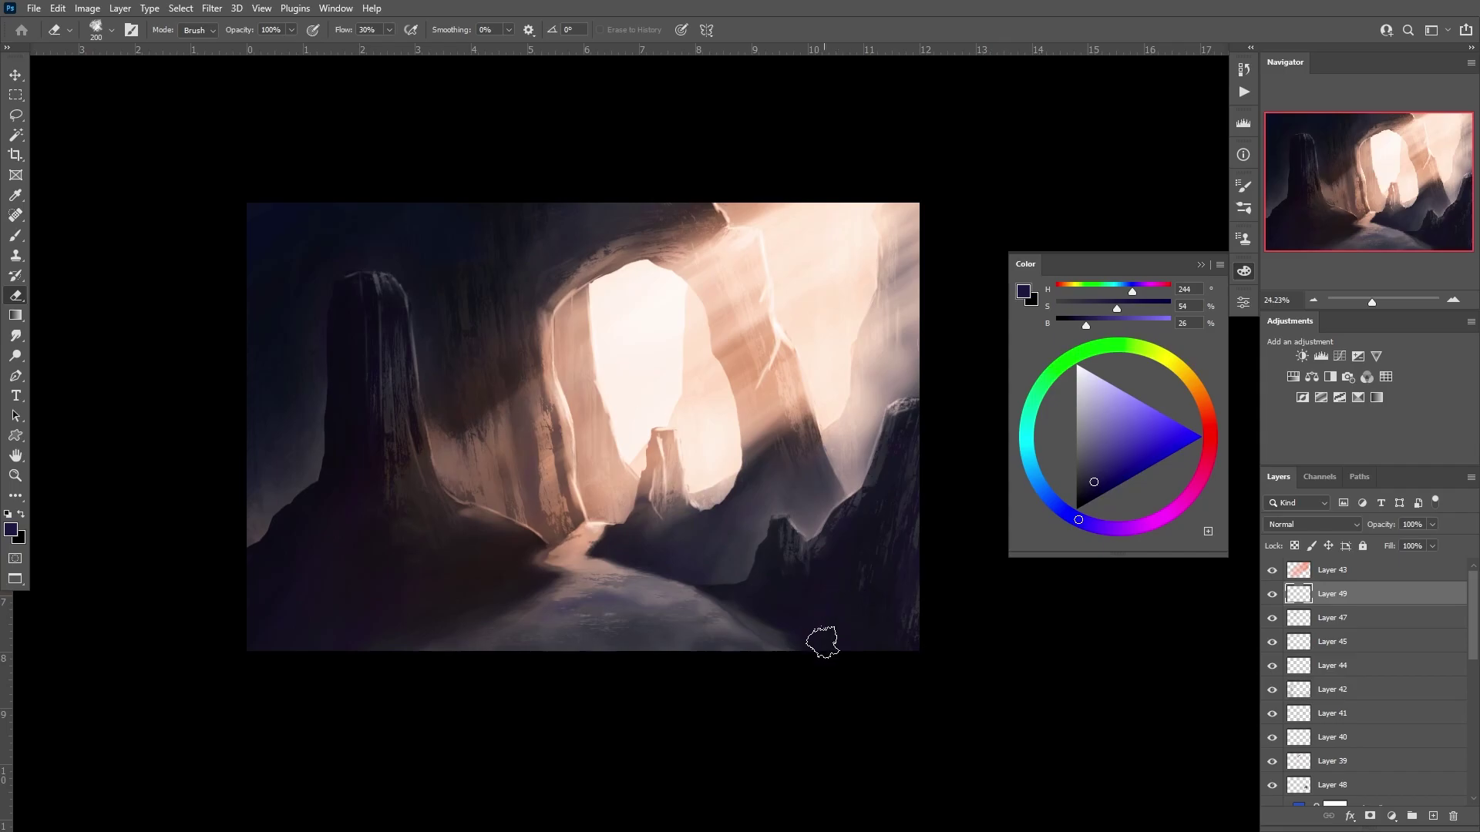
pyautogui.press('b')
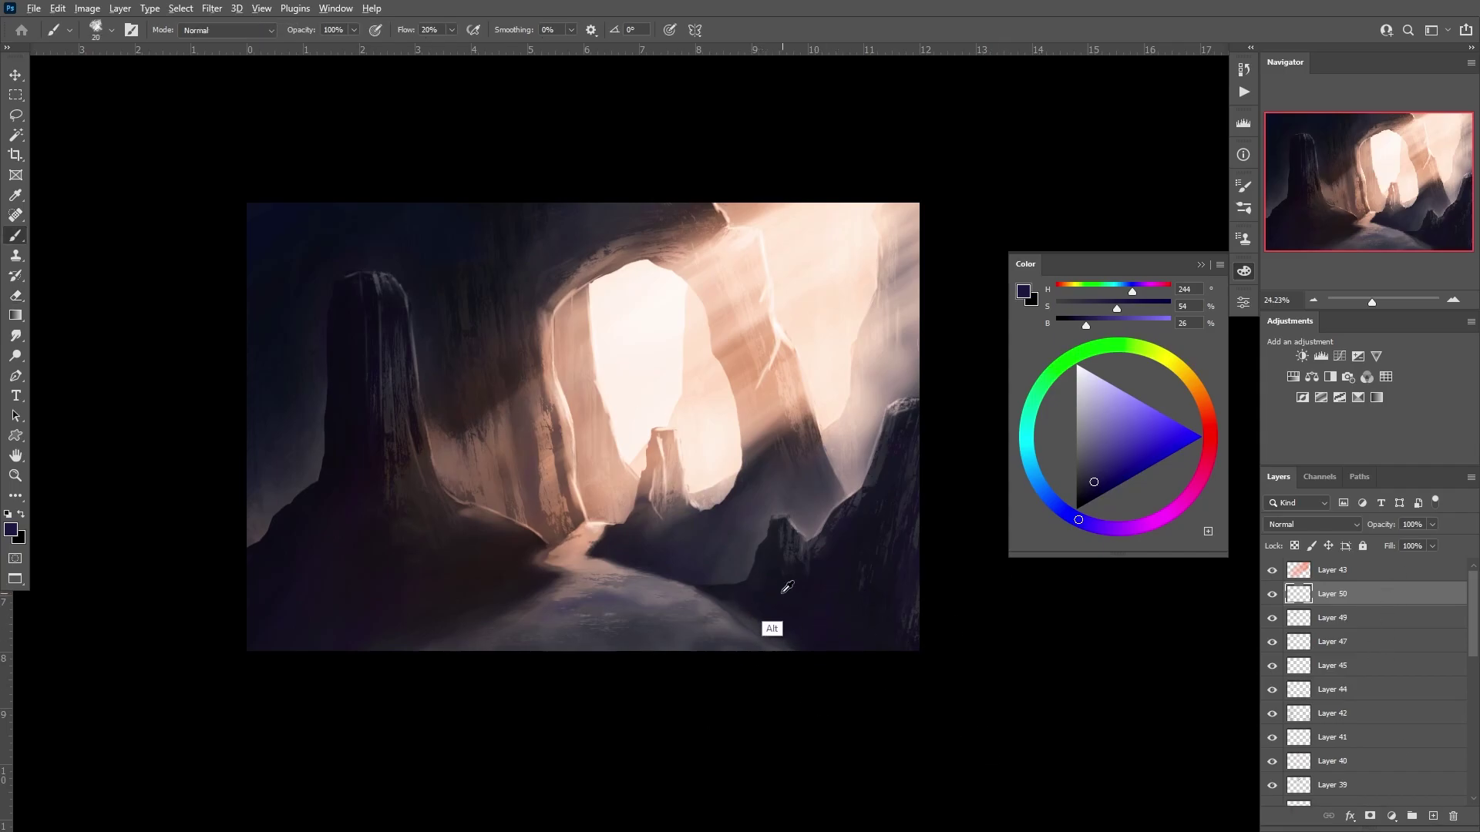
pyautogui.press('u')
# - Choose a deeper violet-purple and confirm a Color Range selection of the dark rock tones
pyautogui.click(1102, 474)
pyautogui.moveTo(1187, 370); pyautogui.dragTo(1085, 525)
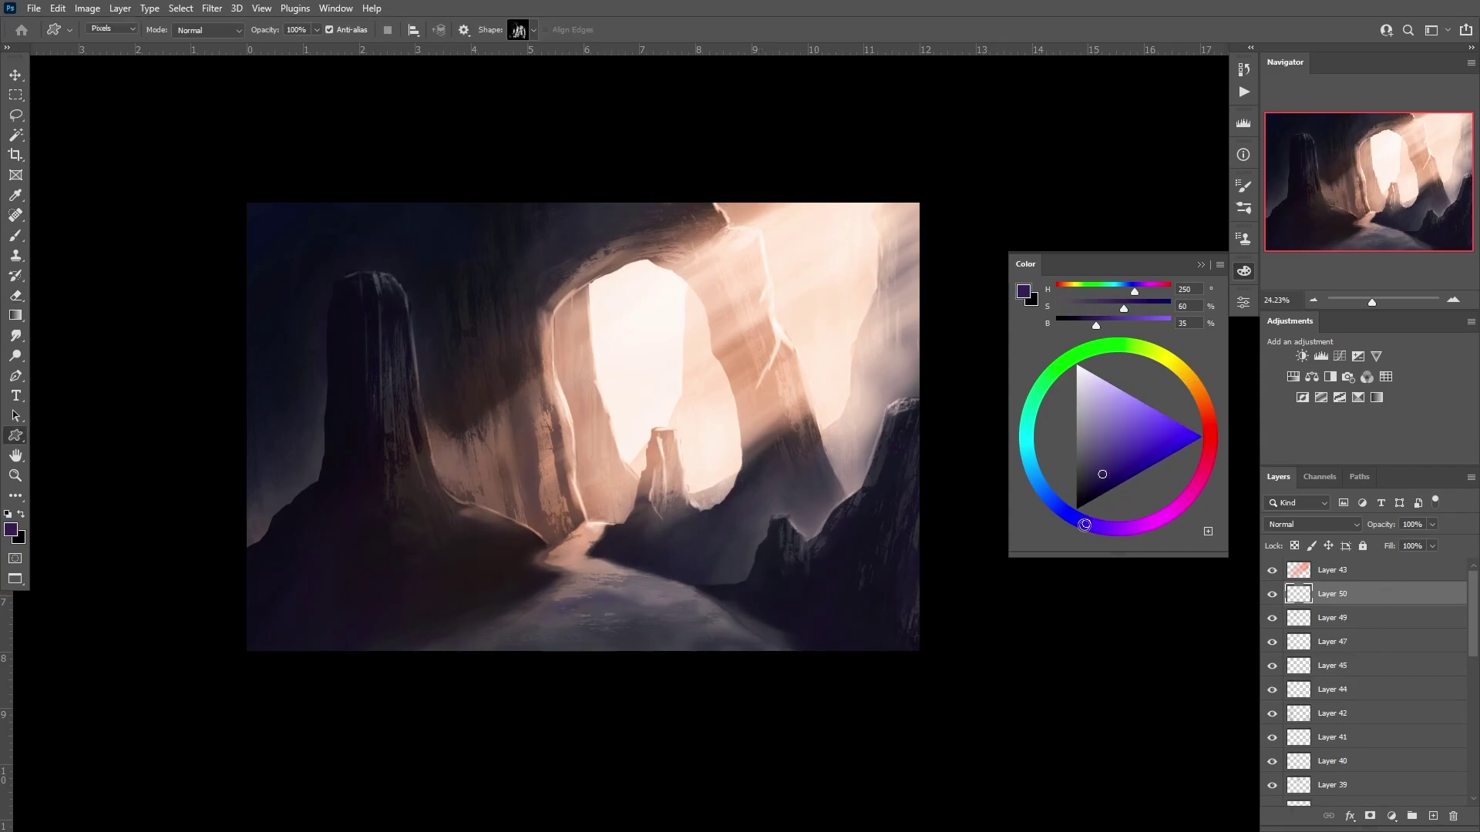
pyautogui.click(1123, 530)
pyautogui.click(215, 164)
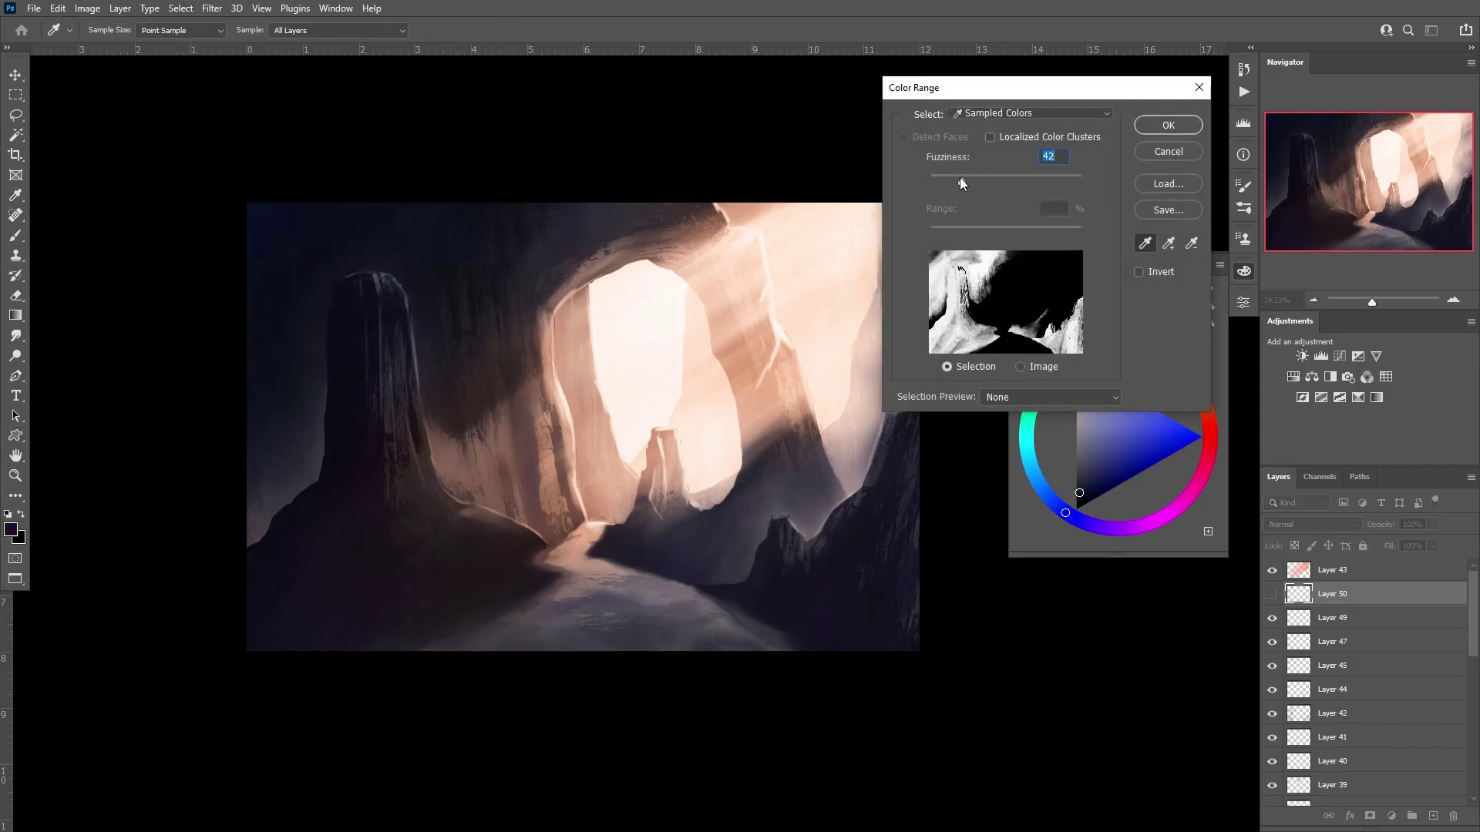
pyautogui.press('Return')
pyautogui.press('b')
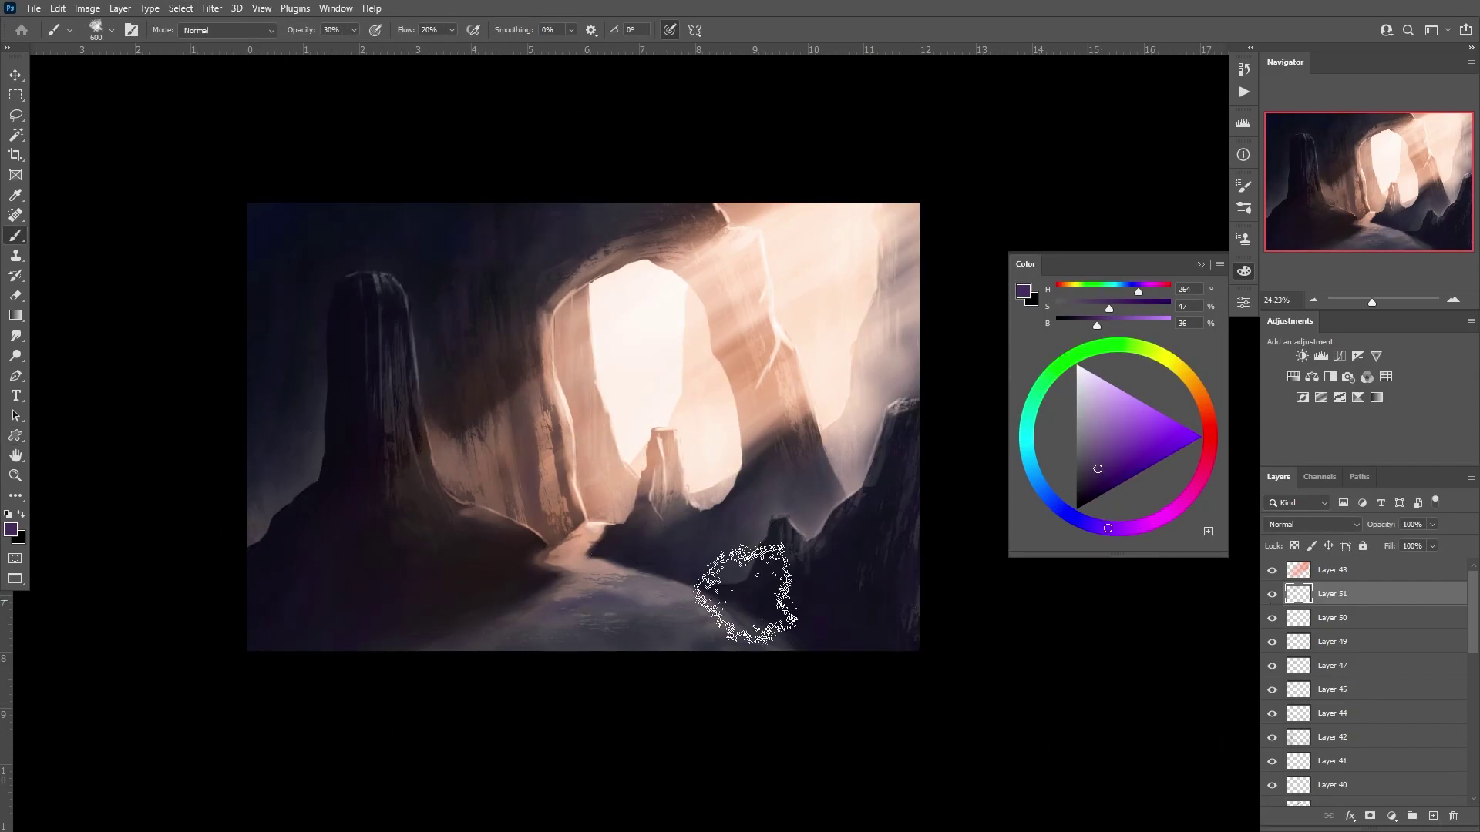
# - Paint purple into the reselected dark shadow areas, erasing excess, and prepare the bird brush
pyautogui.press('e')
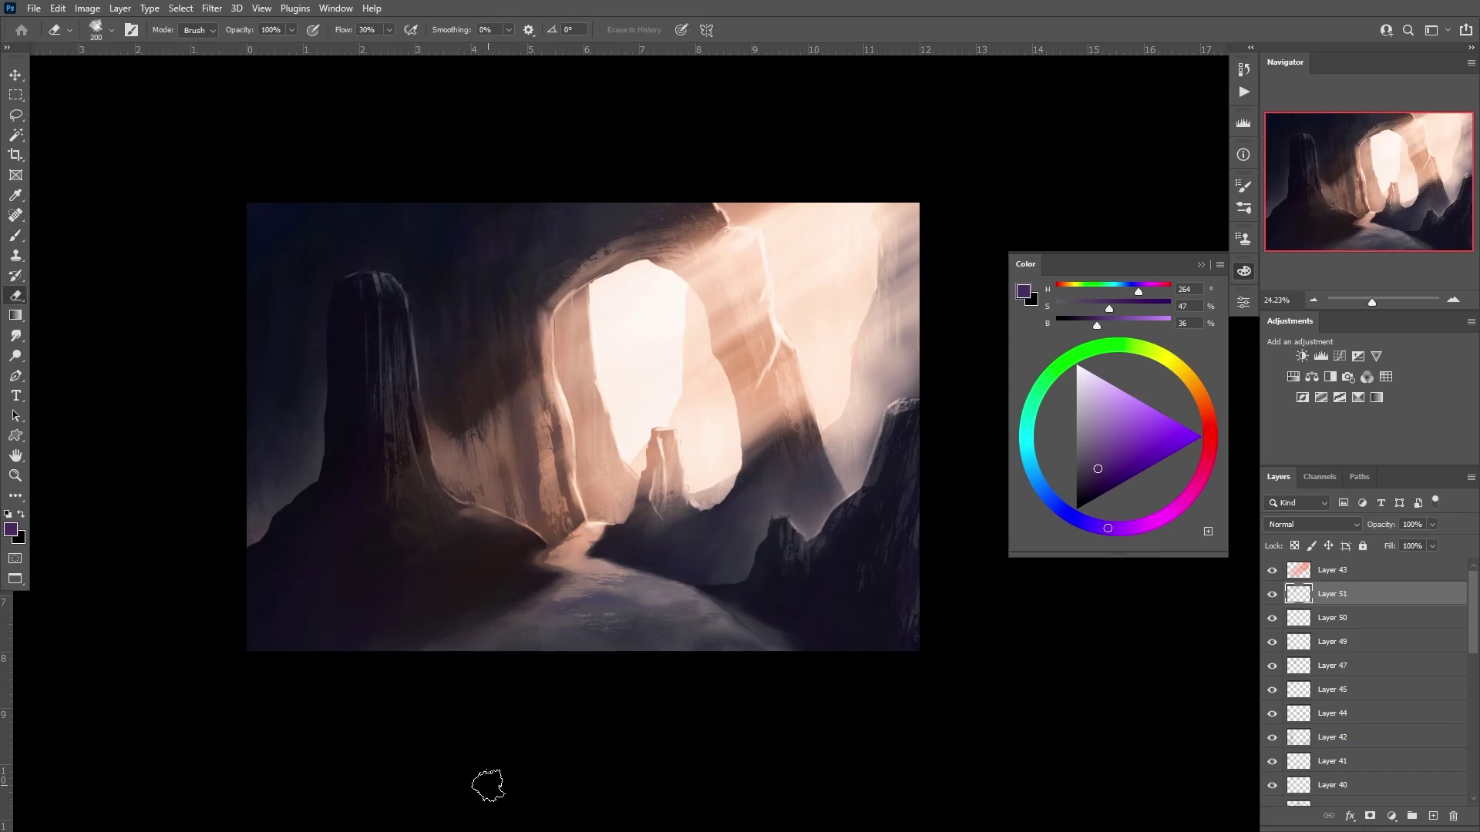
pyautogui.hotkey('ctrl', 'shift', 'd')
pyautogui.press('b')
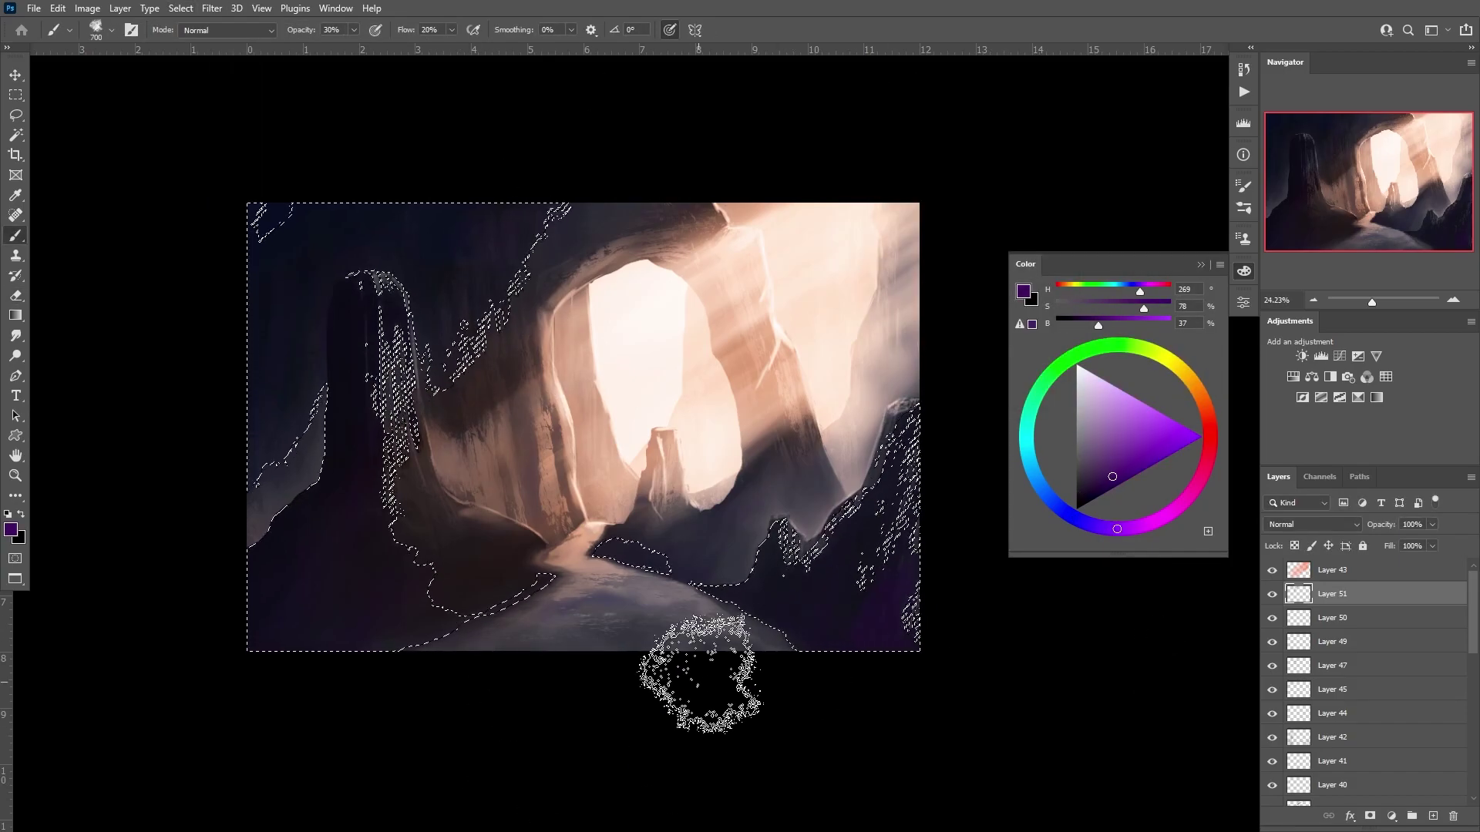
pyautogui.hotkey('ctrl', 'd')
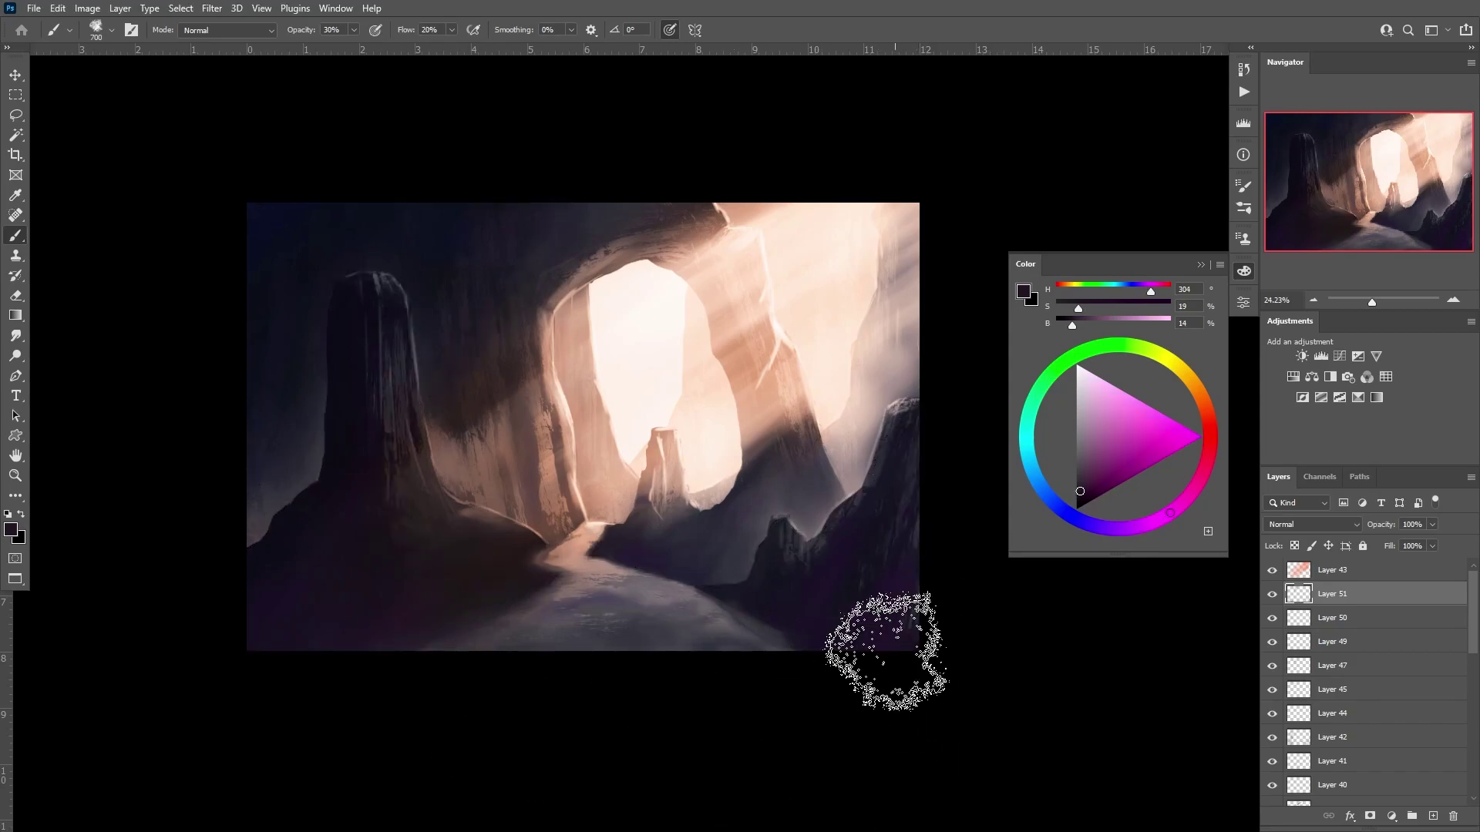
pyautogui.press('e')
pyautogui.press('b')
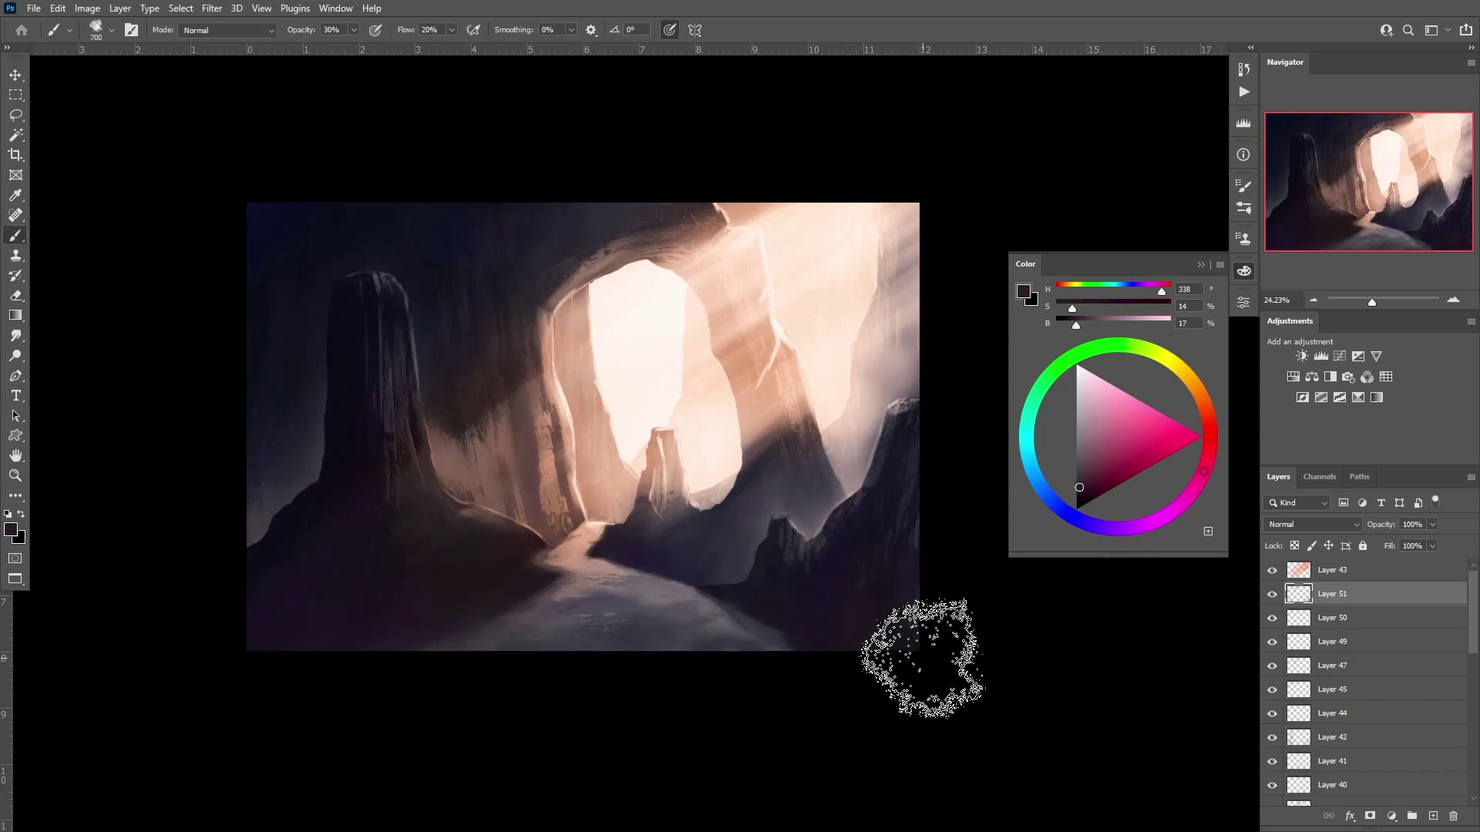
pyautogui.press('F6')
pyautogui.press('F5')
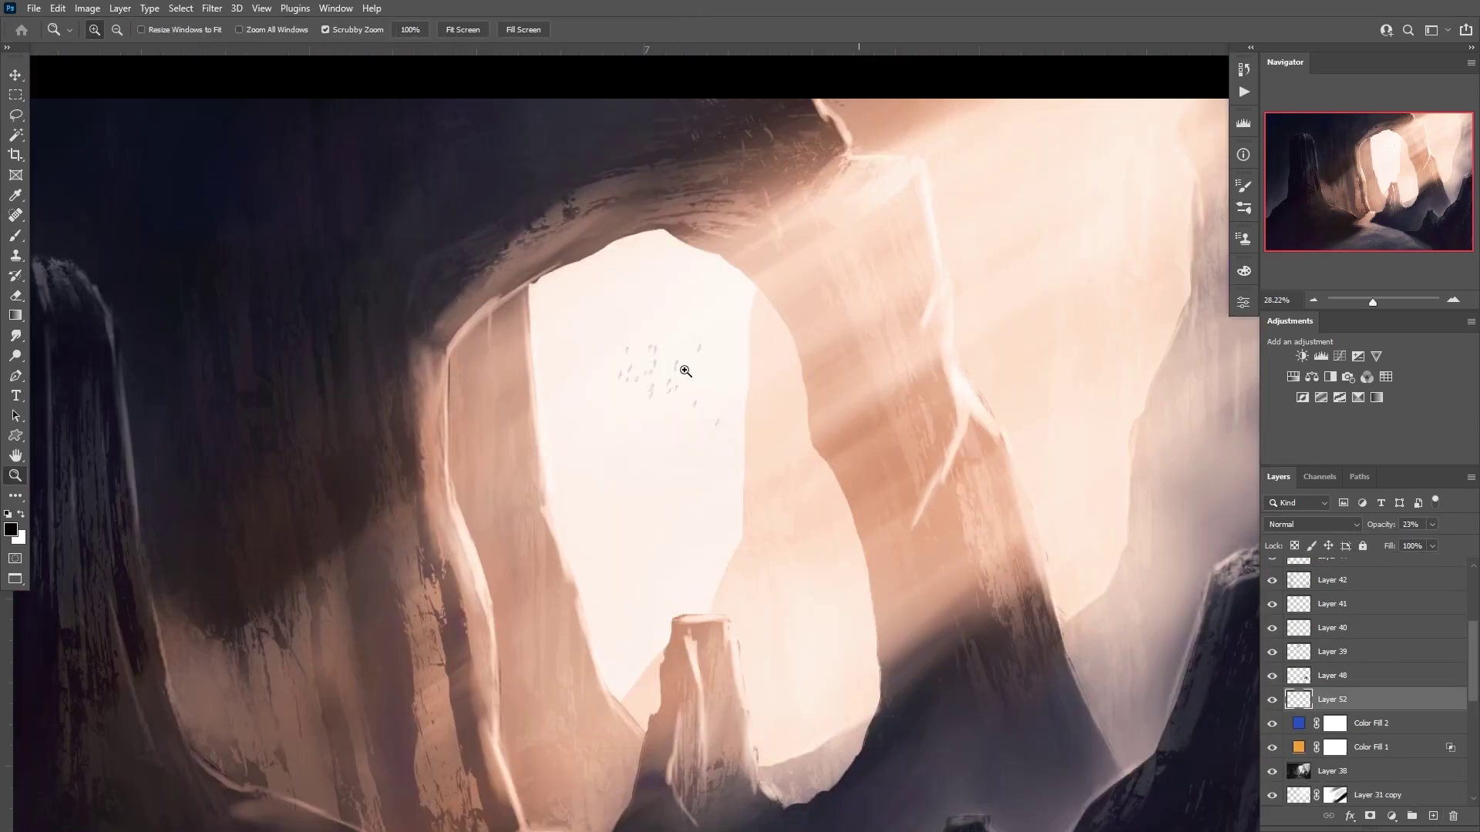
# - Choose a smaller brush preset and drag the bird flock slightly lower toward the arch's middle
pyautogui.rightClick(678, 333)
pyautogui.doubleClick(948, 639)
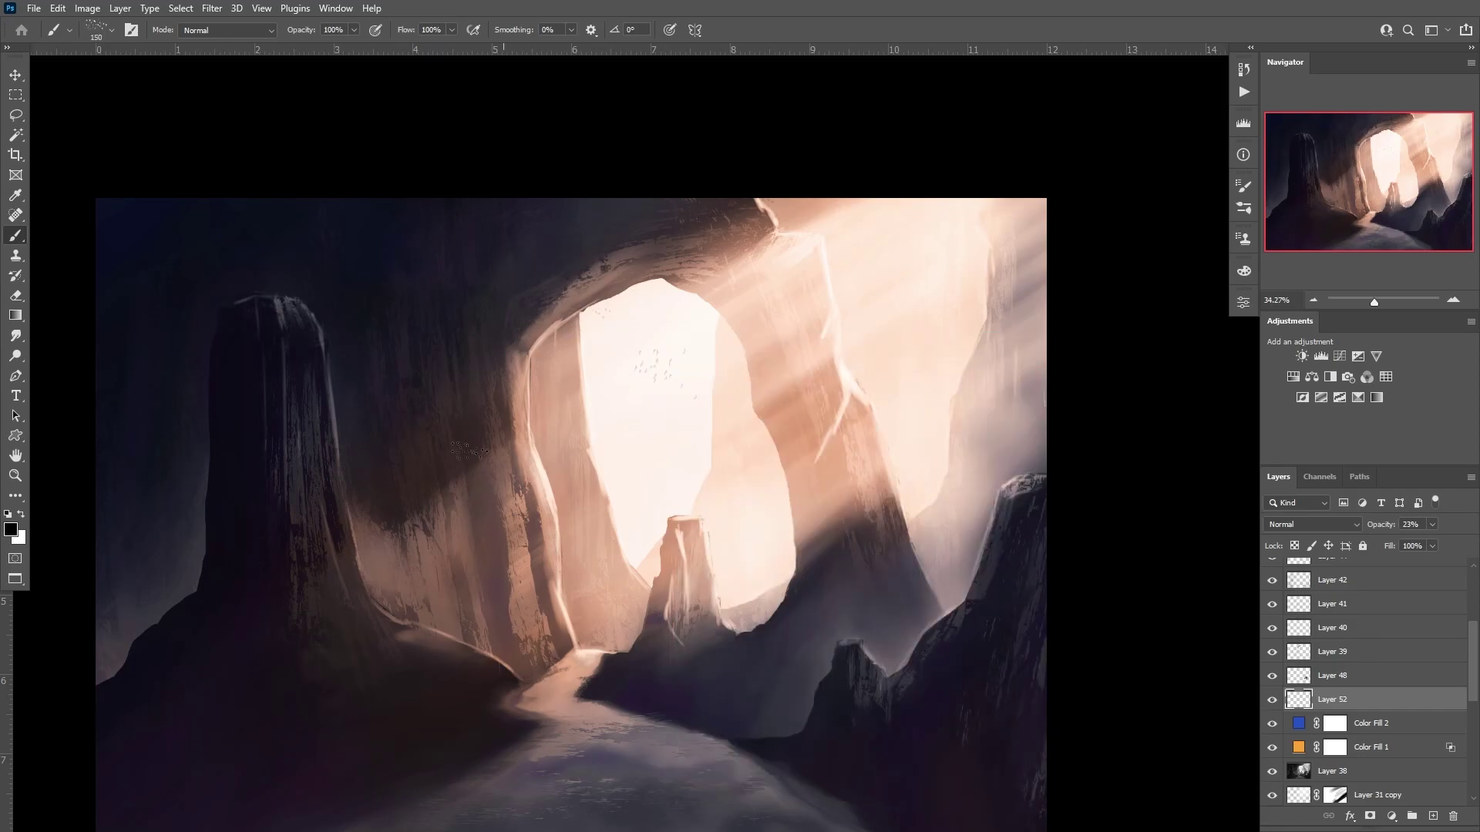
pyautogui.rightClick(629, 541)
pyautogui.press('v')
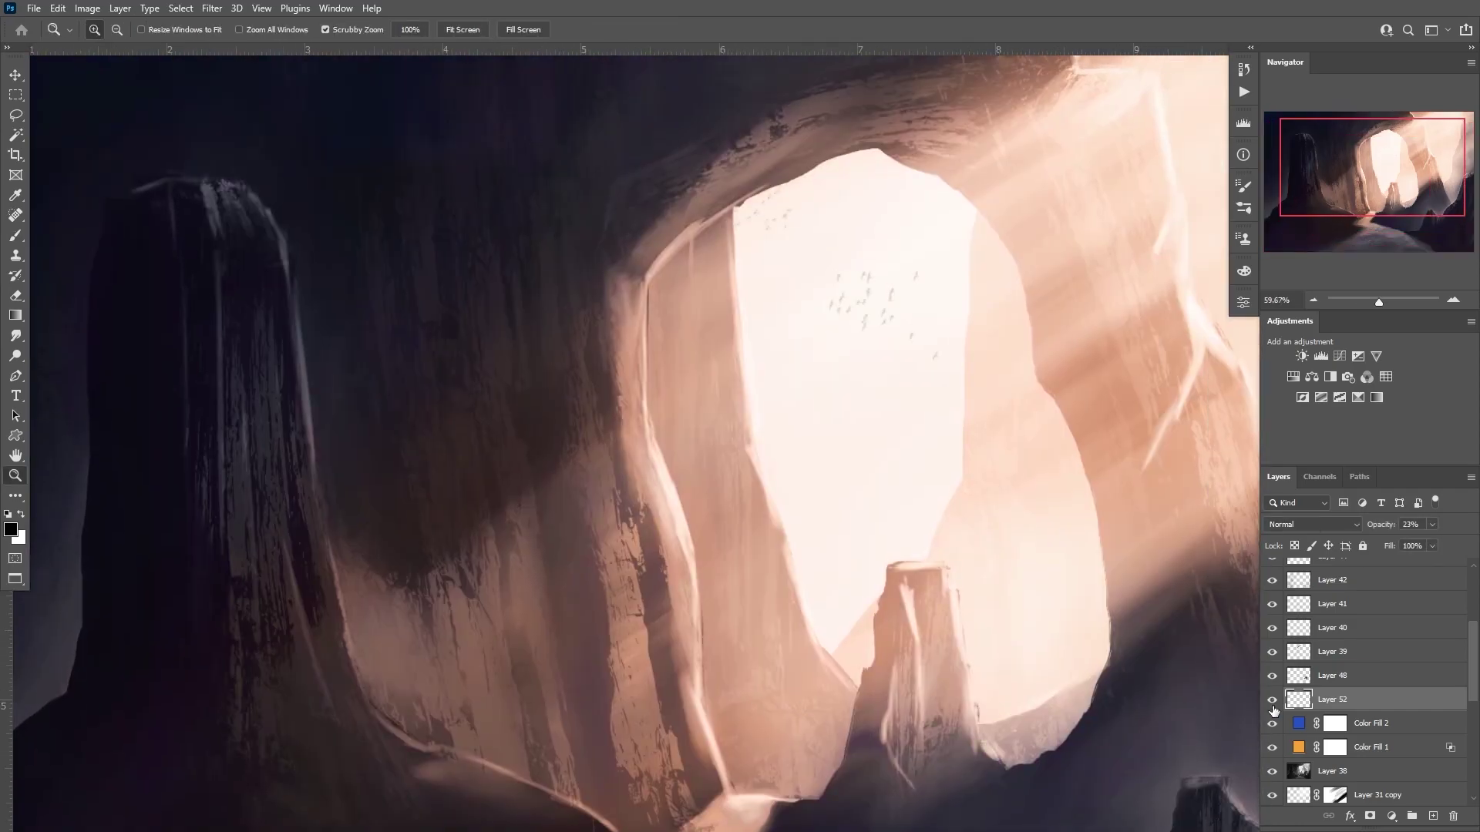
pyautogui.moveTo(839, 505); pyautogui.dragTo(838, 529)
pyautogui.scroll(10, 838, 530)
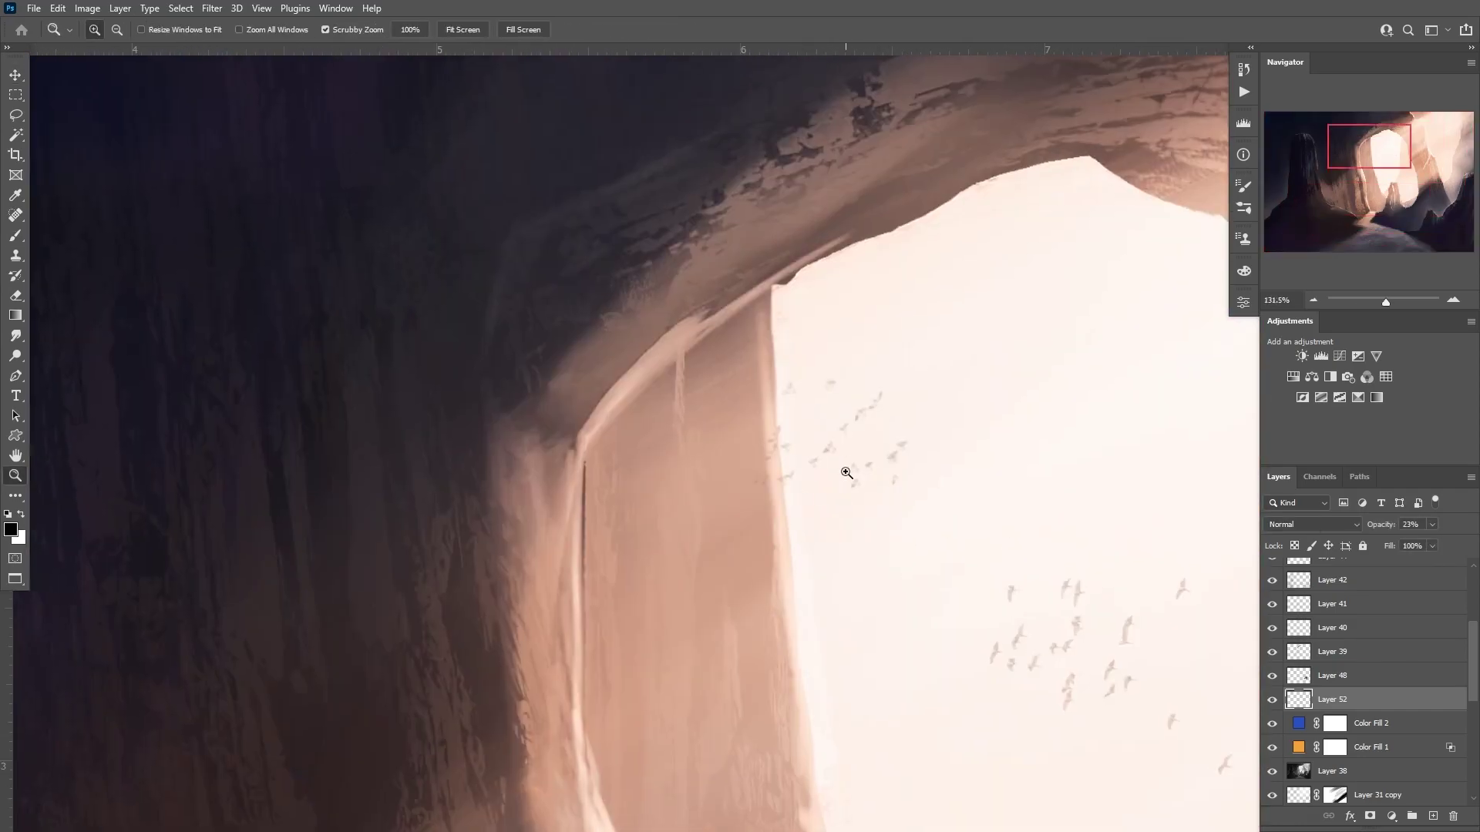
pyautogui.press('e')
pyautogui.press('z')
pyautogui.scroll(-8, 1055, 672)
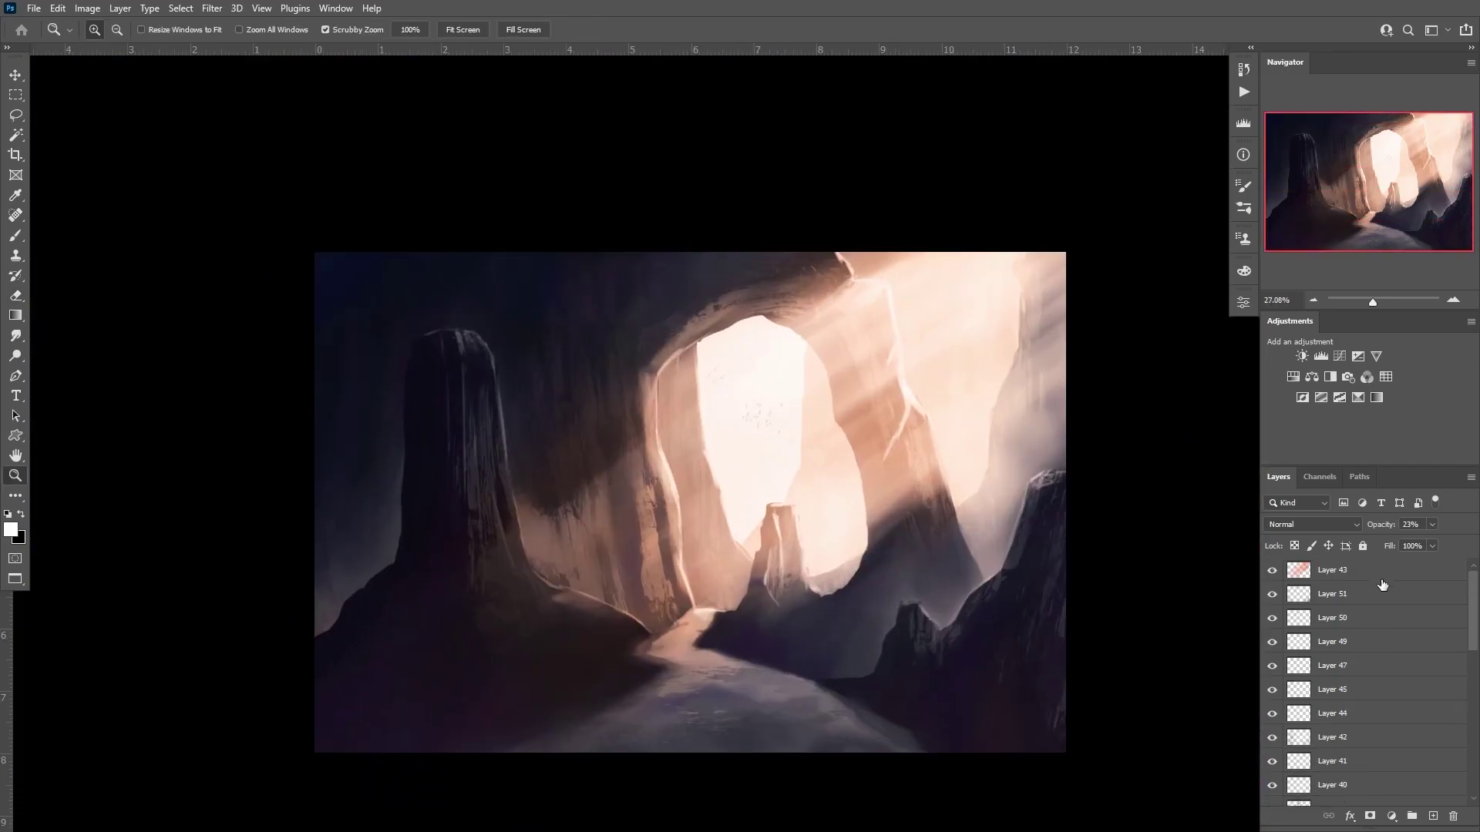
pyautogui.click(1432, 817)
# - Draw a rock silhouette custom shape at the lower-left edge, then hide it
pyautogui.press('u')
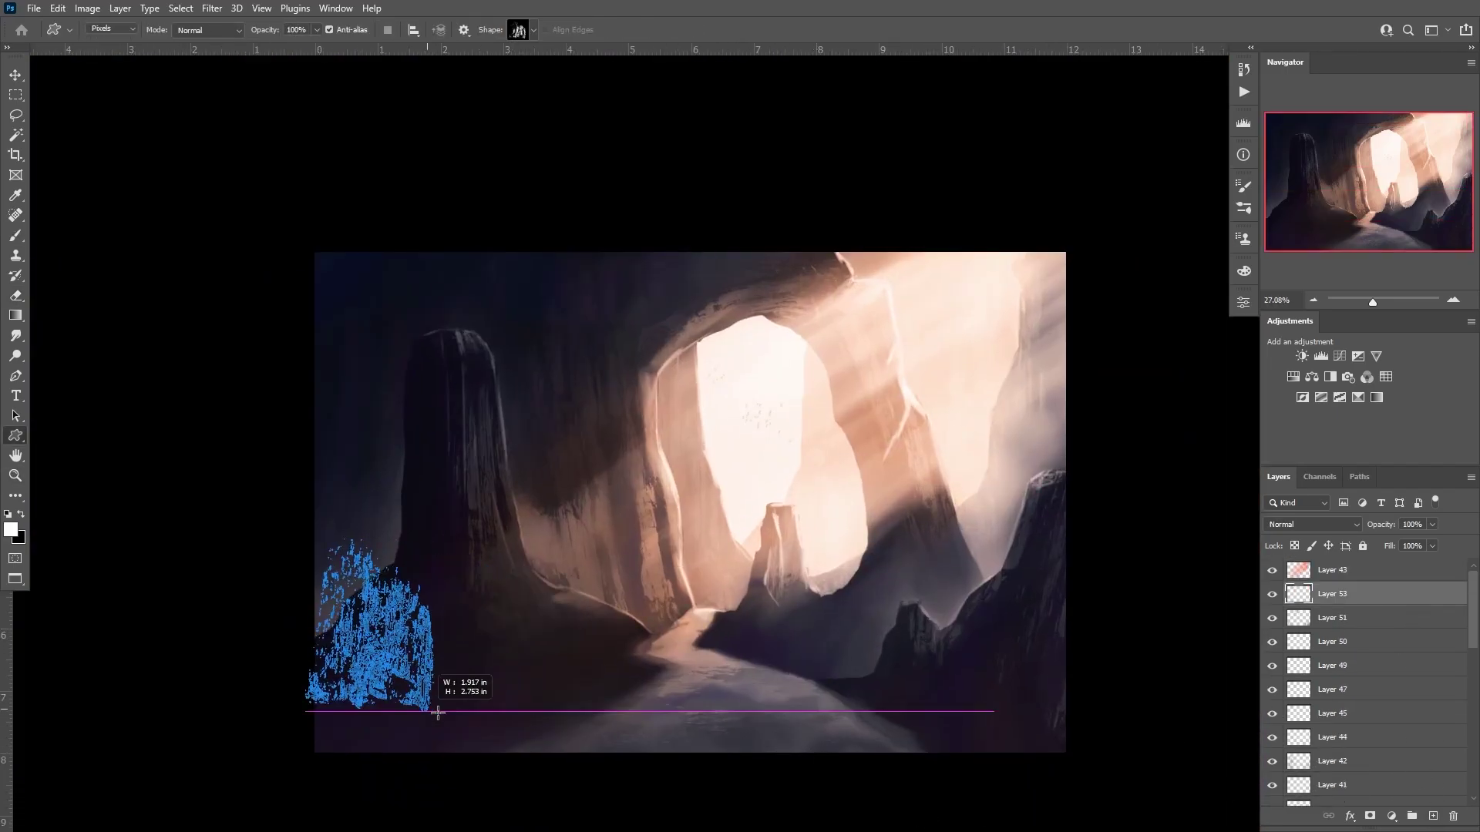
pyautogui.rightClick(798, 514)
pyautogui.click(959, 676)
pyautogui.moveTo(278, 501); pyautogui.dragTo(452, 771)
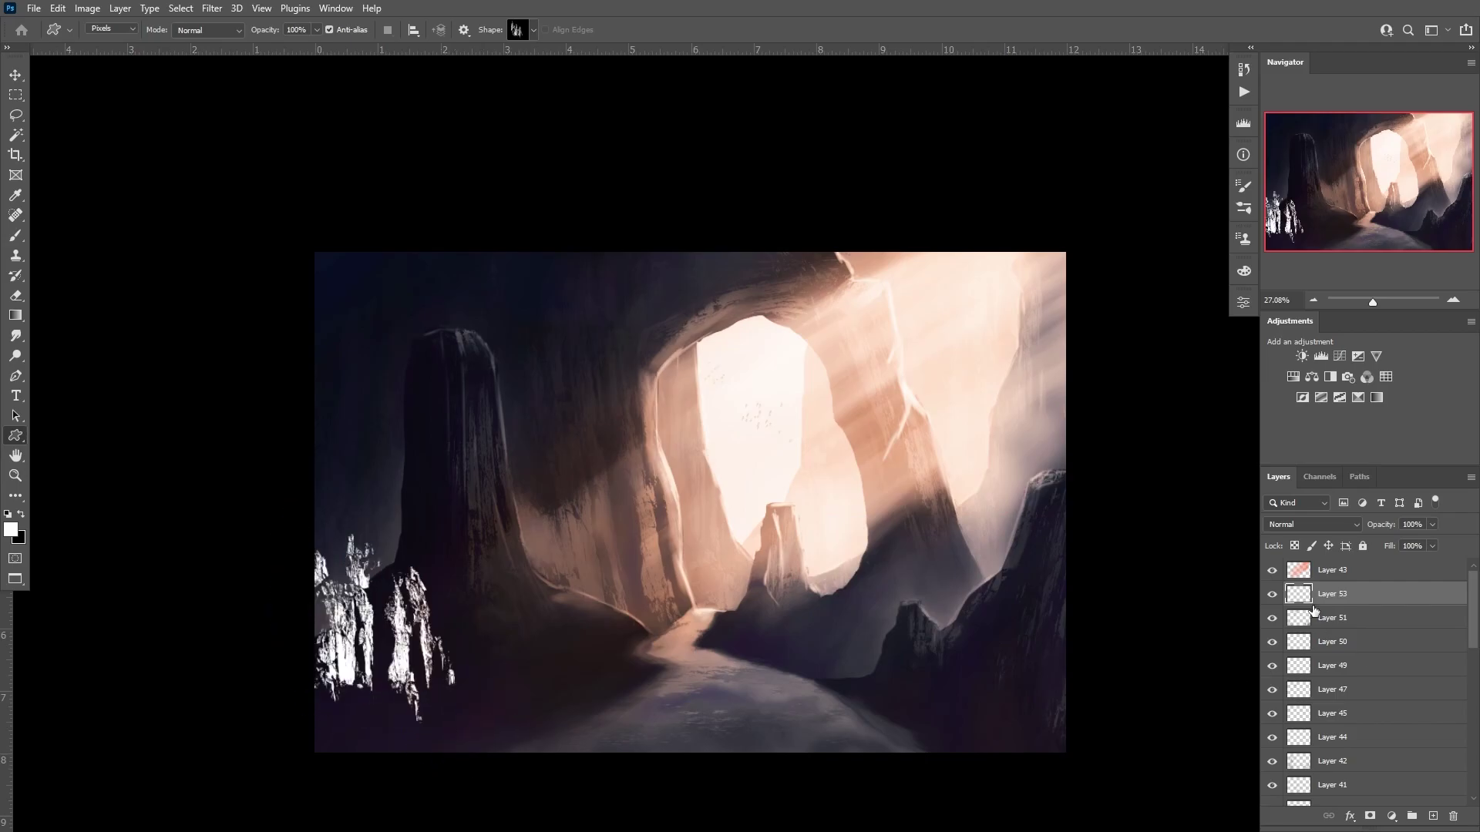
pyautogui.click(1272, 594)
pyautogui.click(1432, 816)
# - Choose a soft cloud brush, add a misty layer and delete the rock shape layer
pyautogui.press('b')
pyautogui.press('.')
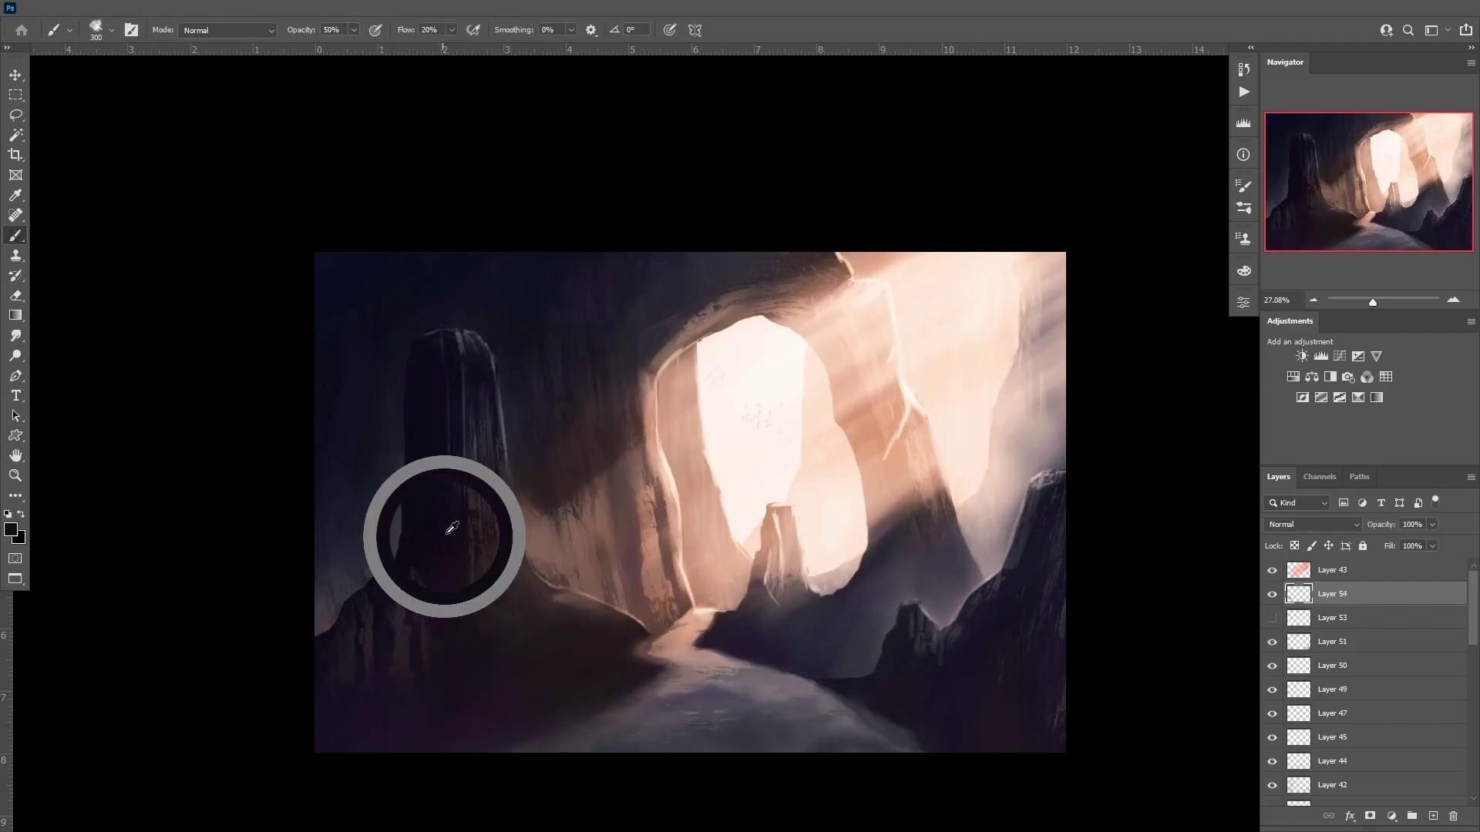
pyautogui.press('e')
pyautogui.hotkey('ctrl', 'shift', 'alt', 'n')
pyautogui.press('b')
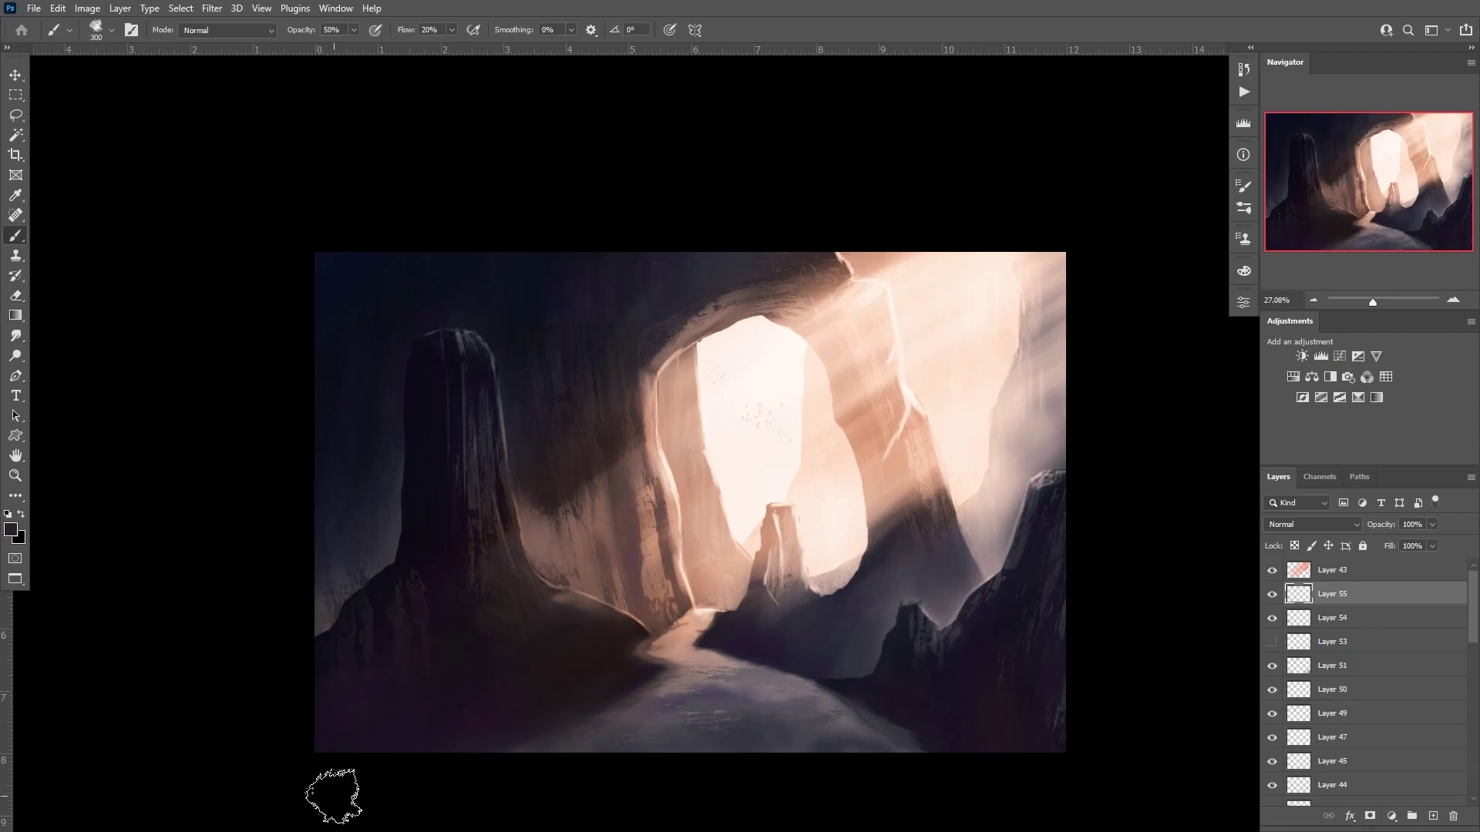
pyautogui.press('e')
pyautogui.hotkey('alt', '[')
pyautogui.hotkey('alt', '[')
pyautogui.press('Delete')
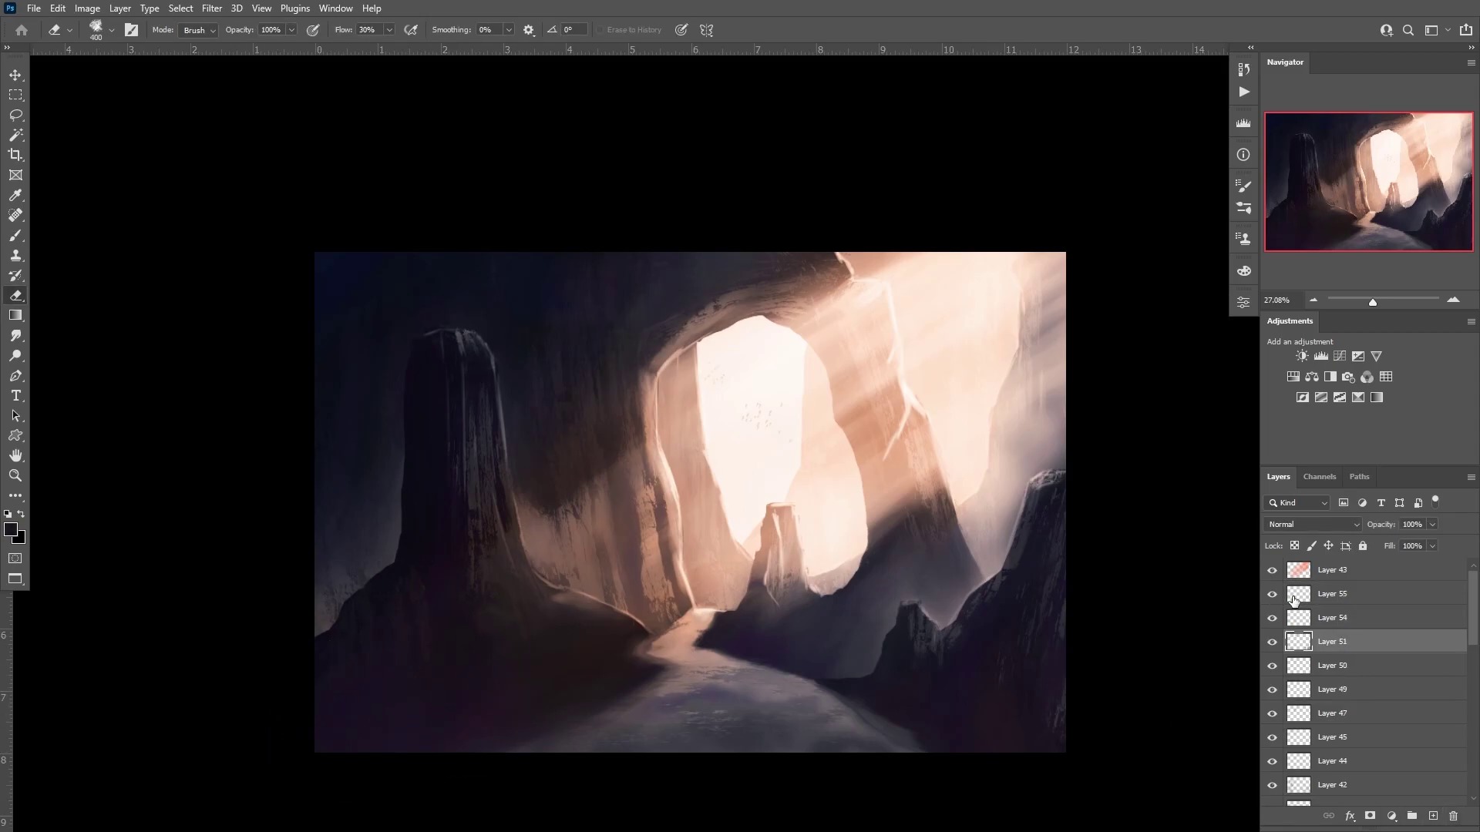
# - On a new layer above Layer 51, darken the upper-left cave wall within a dark-tone selection
pyautogui.scroll(-3, 1294, 600)
pyautogui.hotkey('ctrl', 'shift', 'alt', 'n')
pyautogui.press('Return')
pyautogui.press('b')
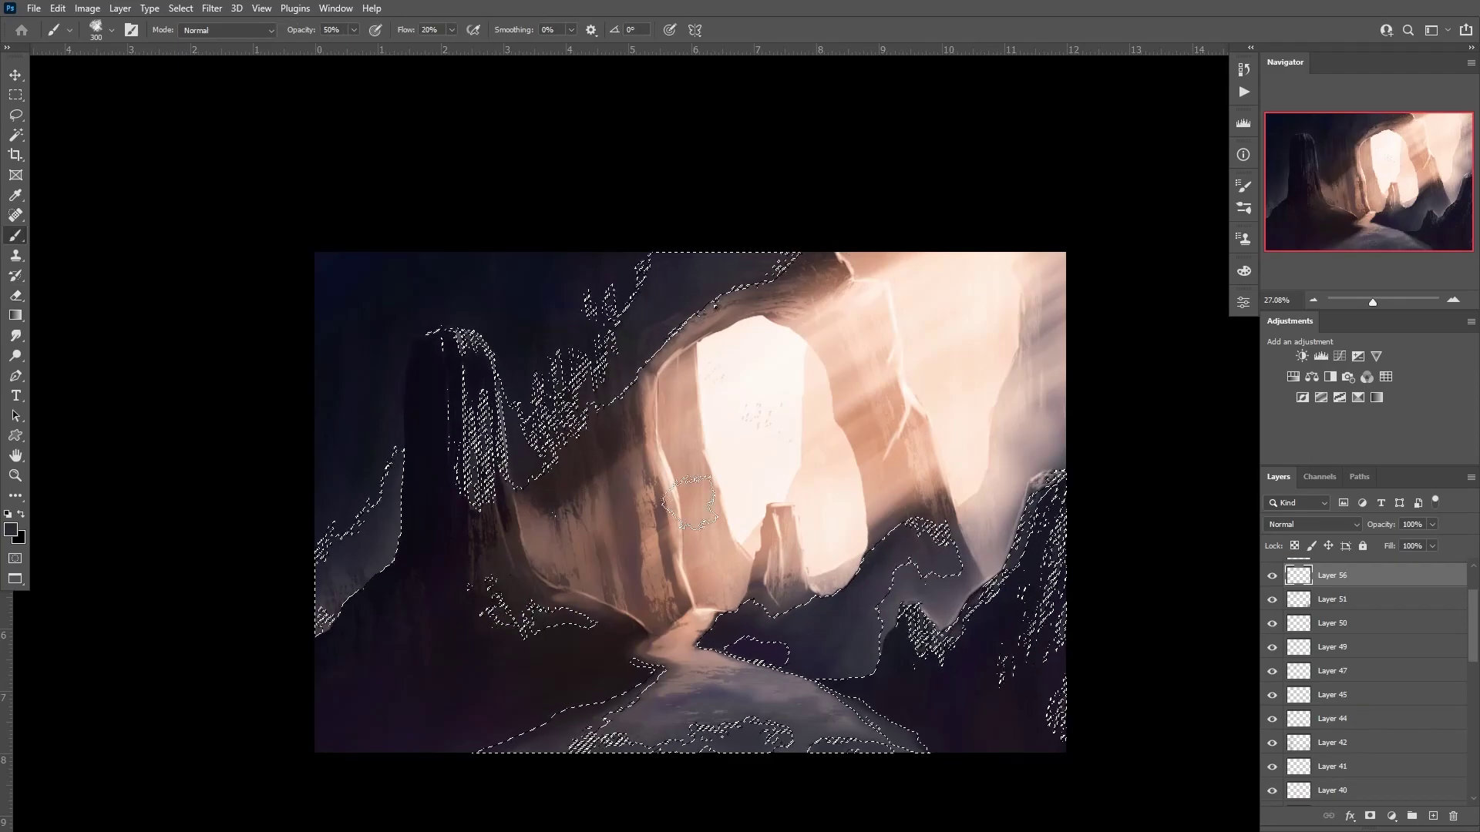
pyautogui.hotkey('ctrl', 'h')
pyautogui.moveTo(690, 503); pyautogui.dragTo(555, 324)
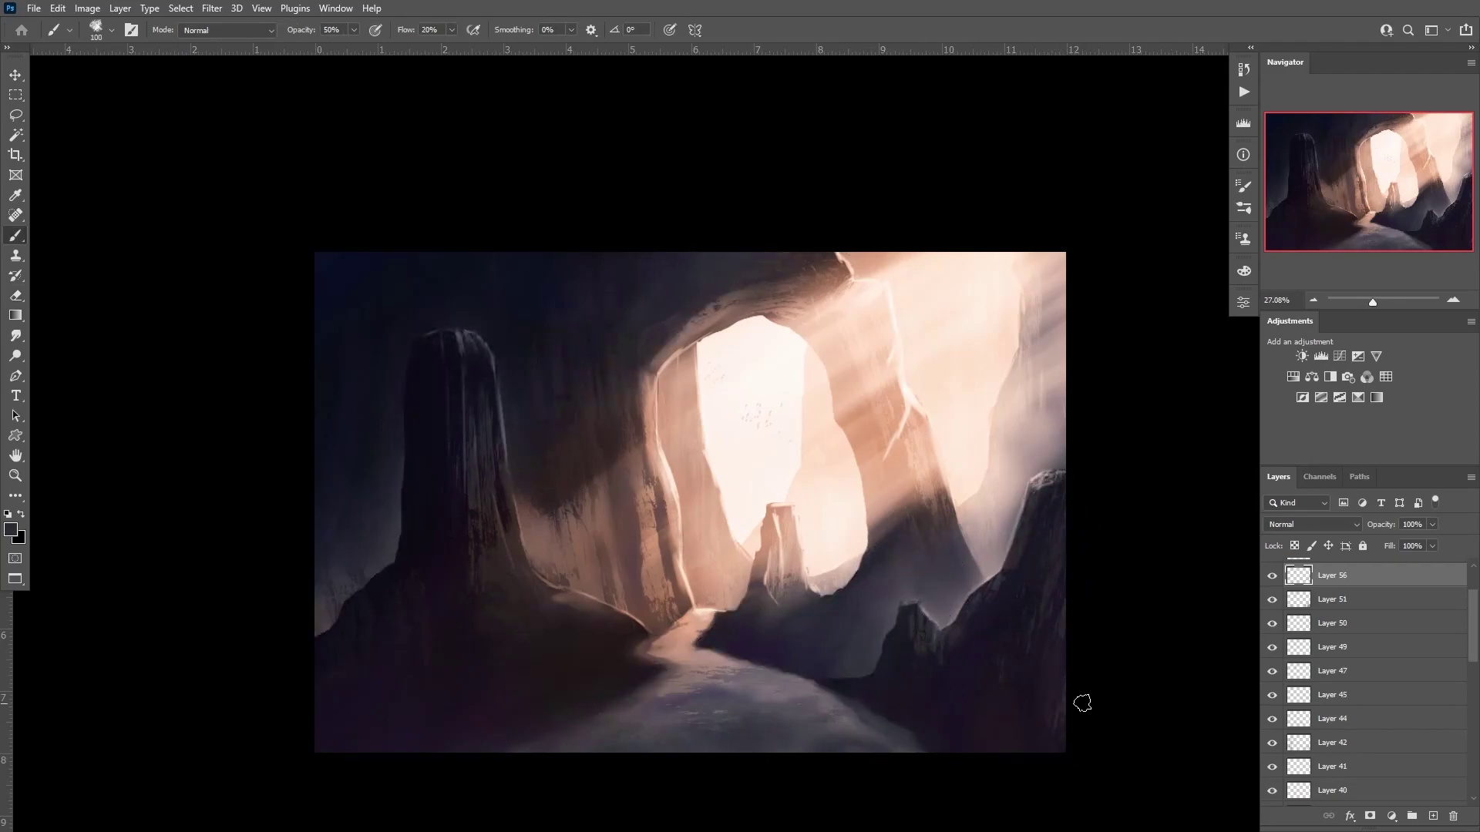
pyautogui.hotkey('ctrl', 'shift', 'alt', 'n')
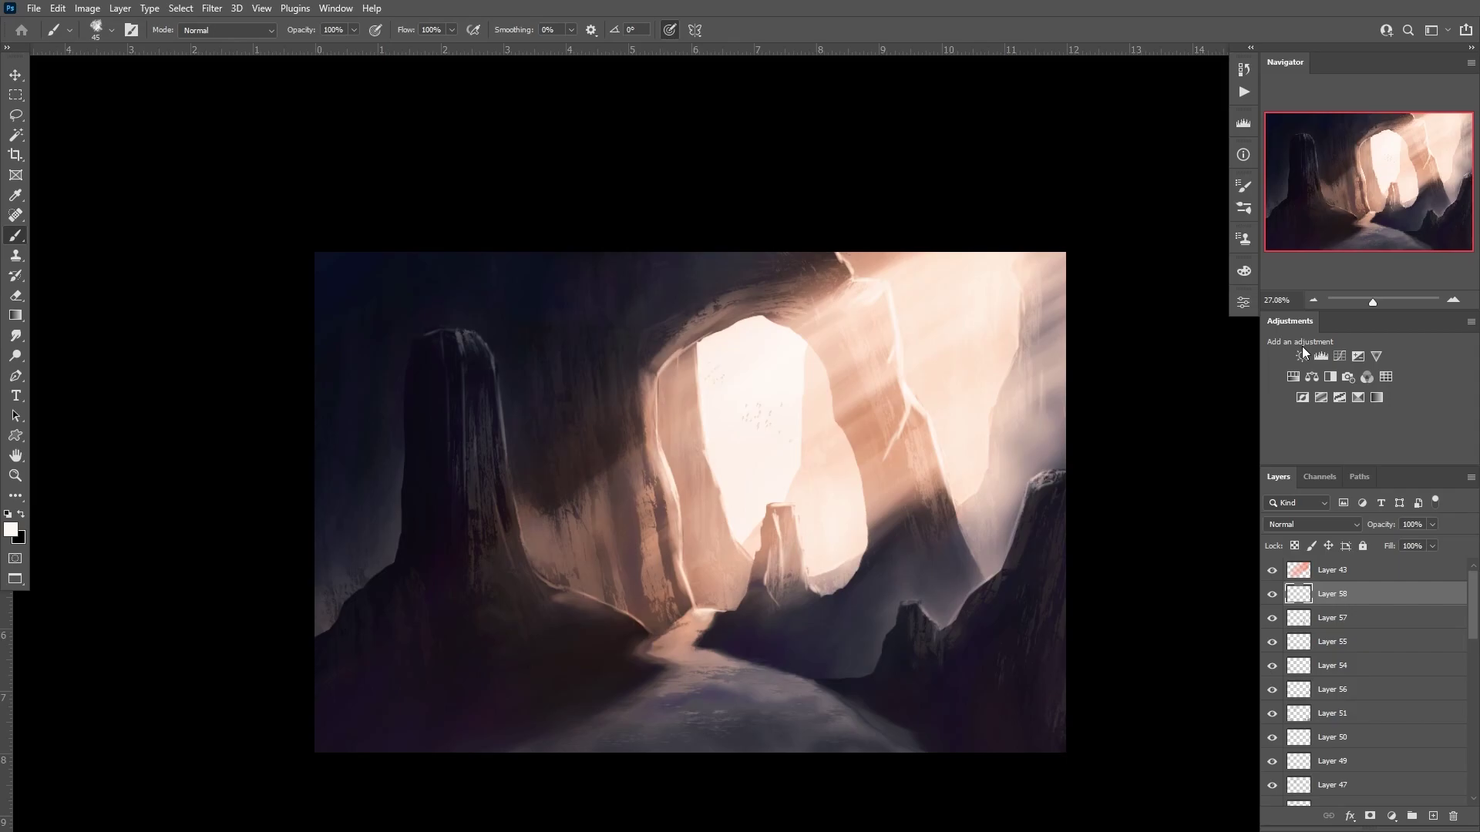
# - On a new layer, paint the lone figure as a dark silhouette on the path with a small detail brush
pyautogui.hotkey('ctrl', 'shift', 'alt', 'n')
pyautogui.scroll(3, 694, 462)
pyautogui.rightClick(728, 333)
pyautogui.doubleClick(899, 758)
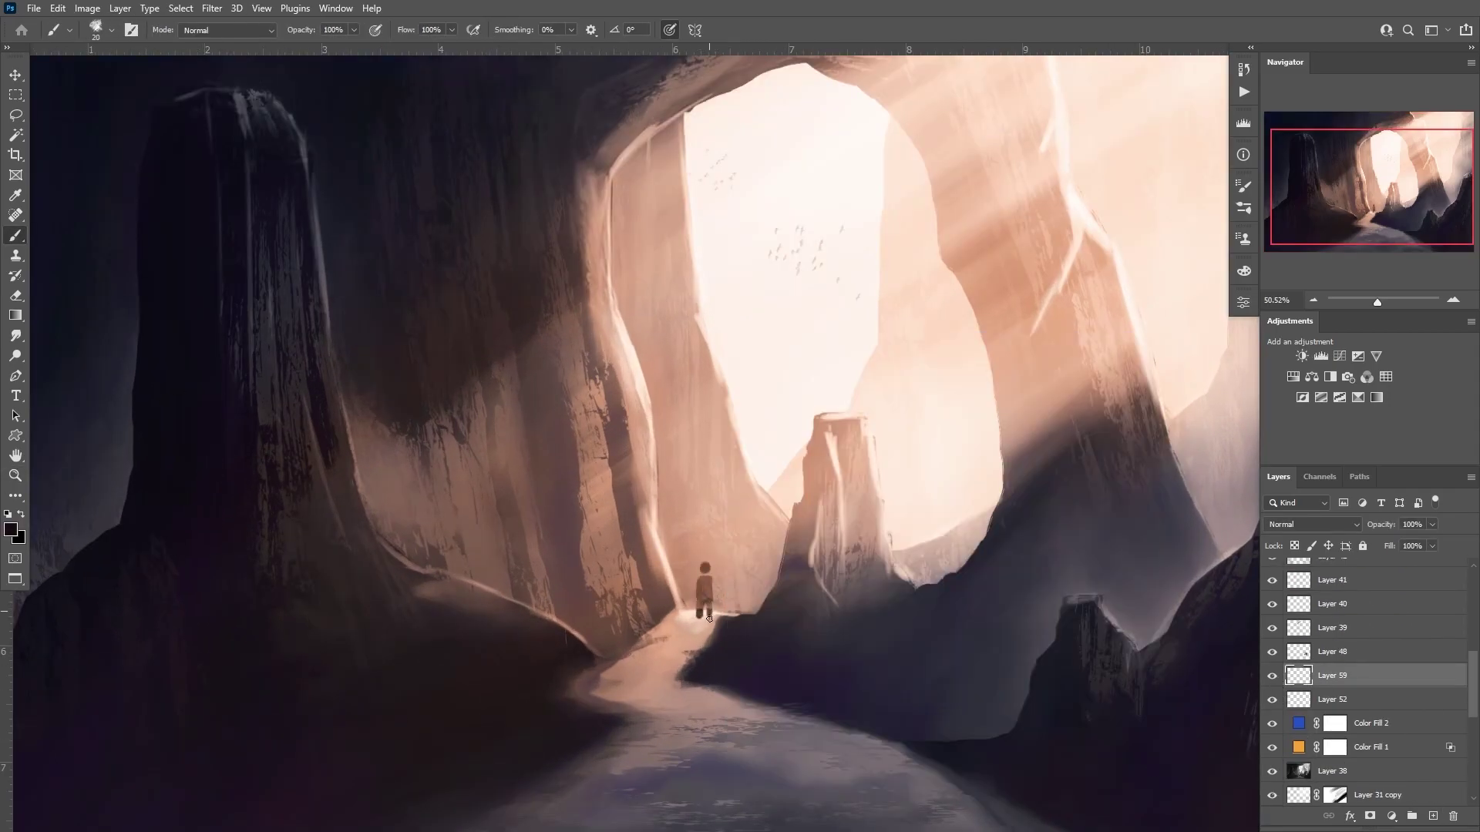
pyautogui.moveTo(705, 586); pyautogui.dragTo(703, 610)
pyautogui.press('e')
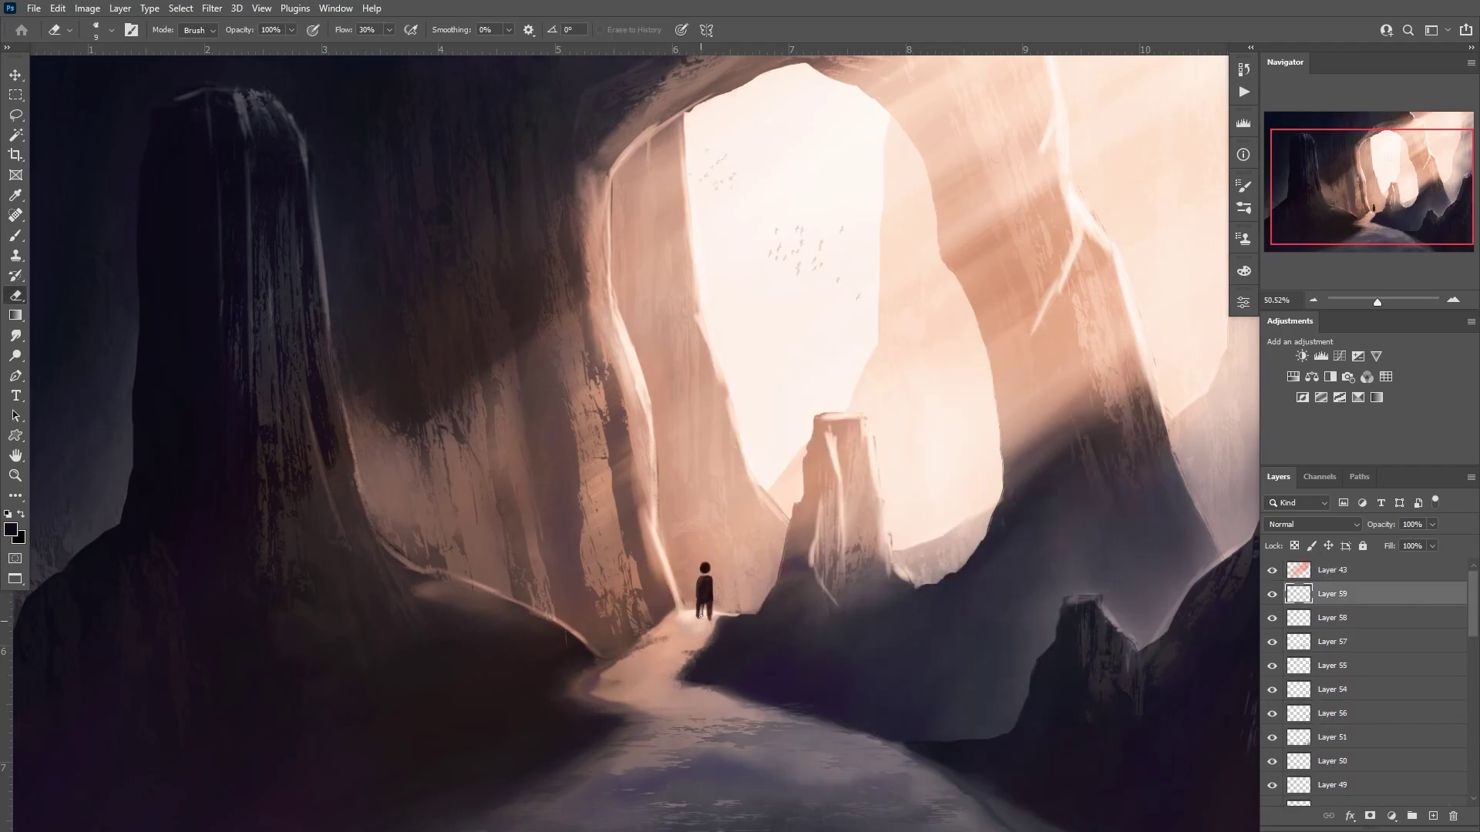
pyautogui.press('b')
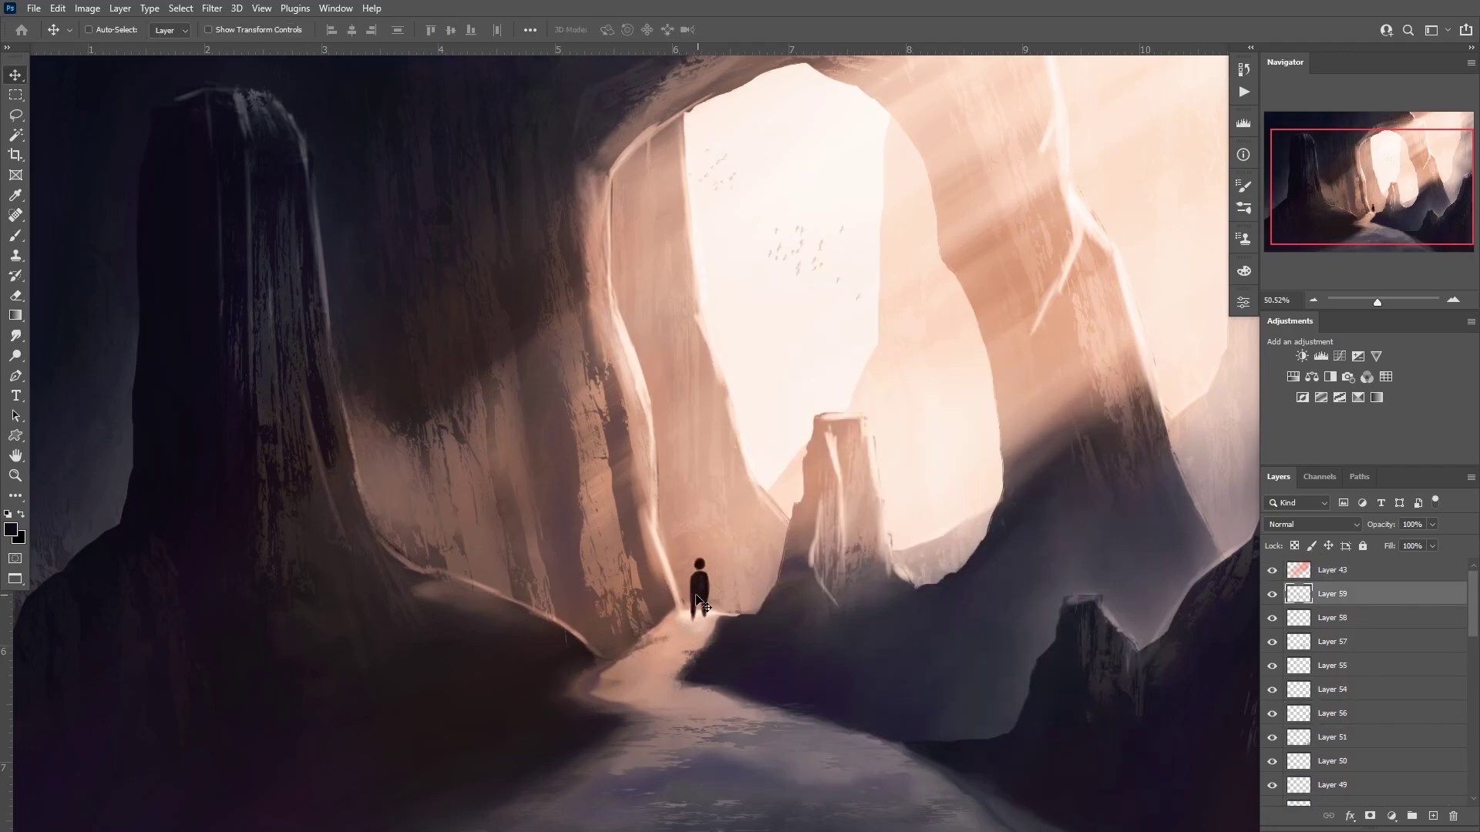
pyautogui.moveTo(715, 594); pyautogui.dragTo(779, 594)
pyautogui.press('e')
# - Lighten the figure with Hue/Saturation and add peach rim light, zooming in close to check
pyautogui.hotkey('ctrl', 'u')
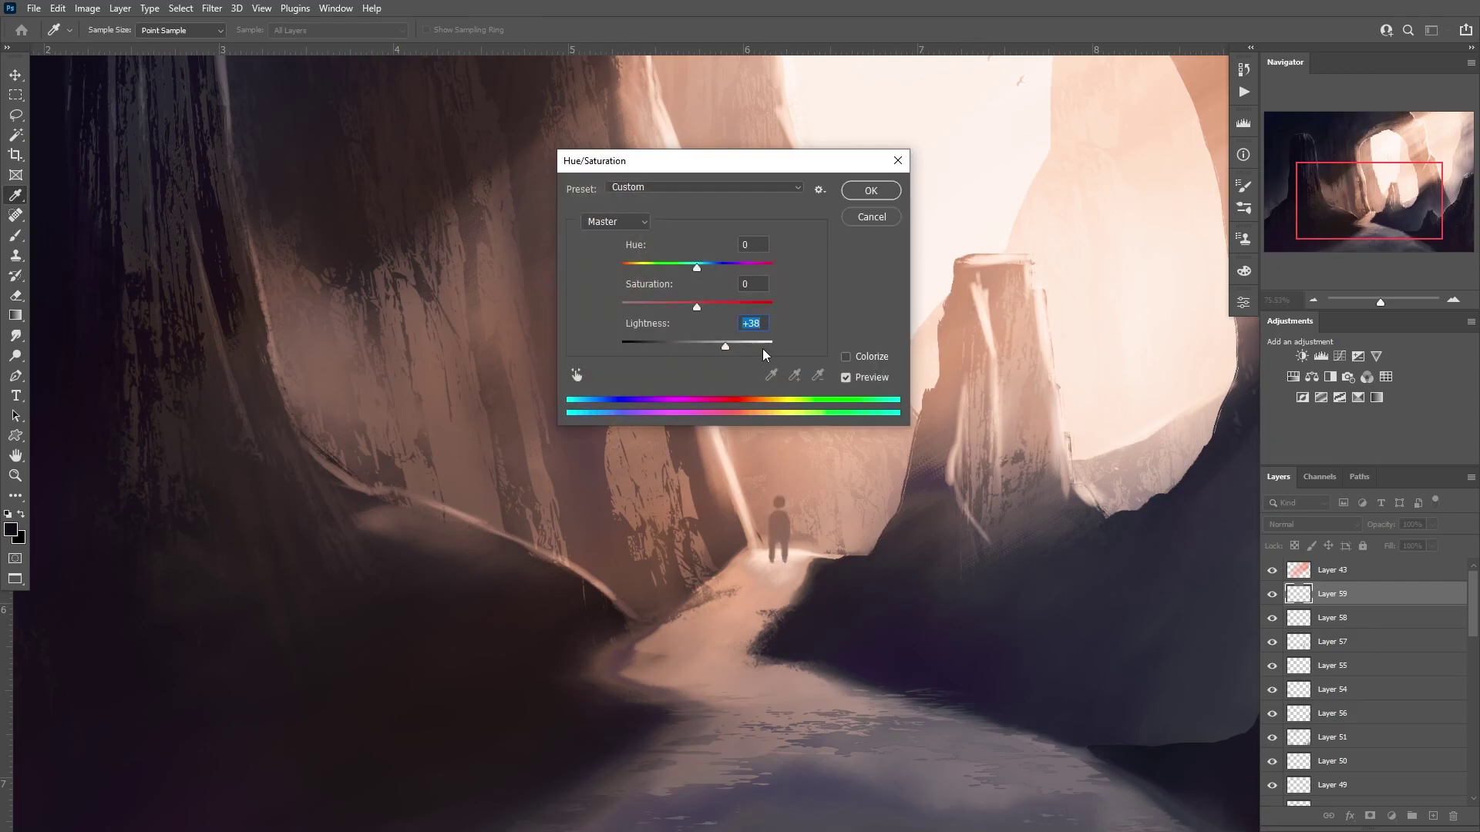
pyautogui.press('Escape')
pyautogui.press('b')
pyautogui.keyDown('alt'); pyautogui.click(781, 498); pyautogui.keyUp('alt')
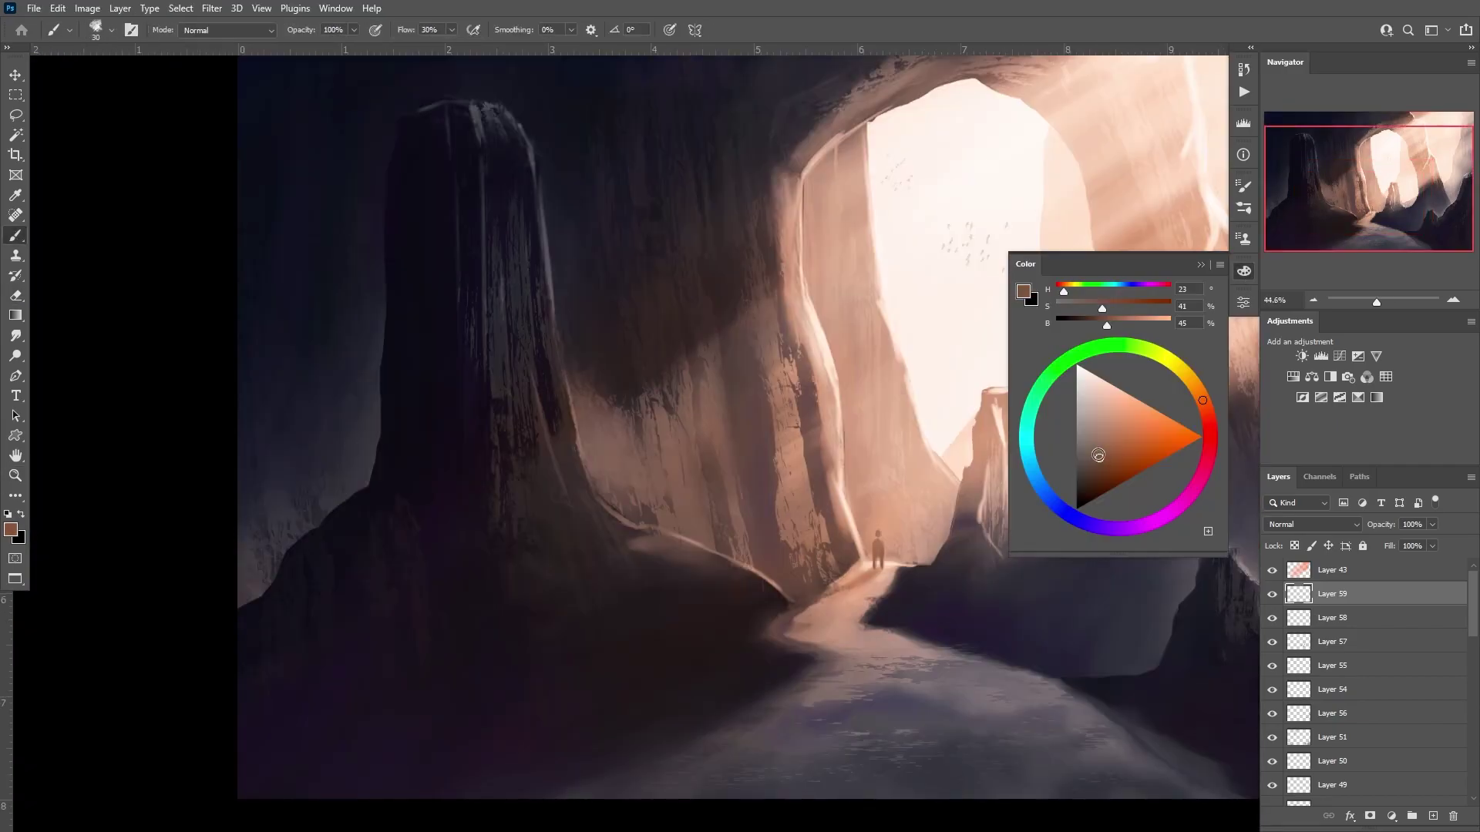
pyautogui.click(871, 574)
pyautogui.press('z')
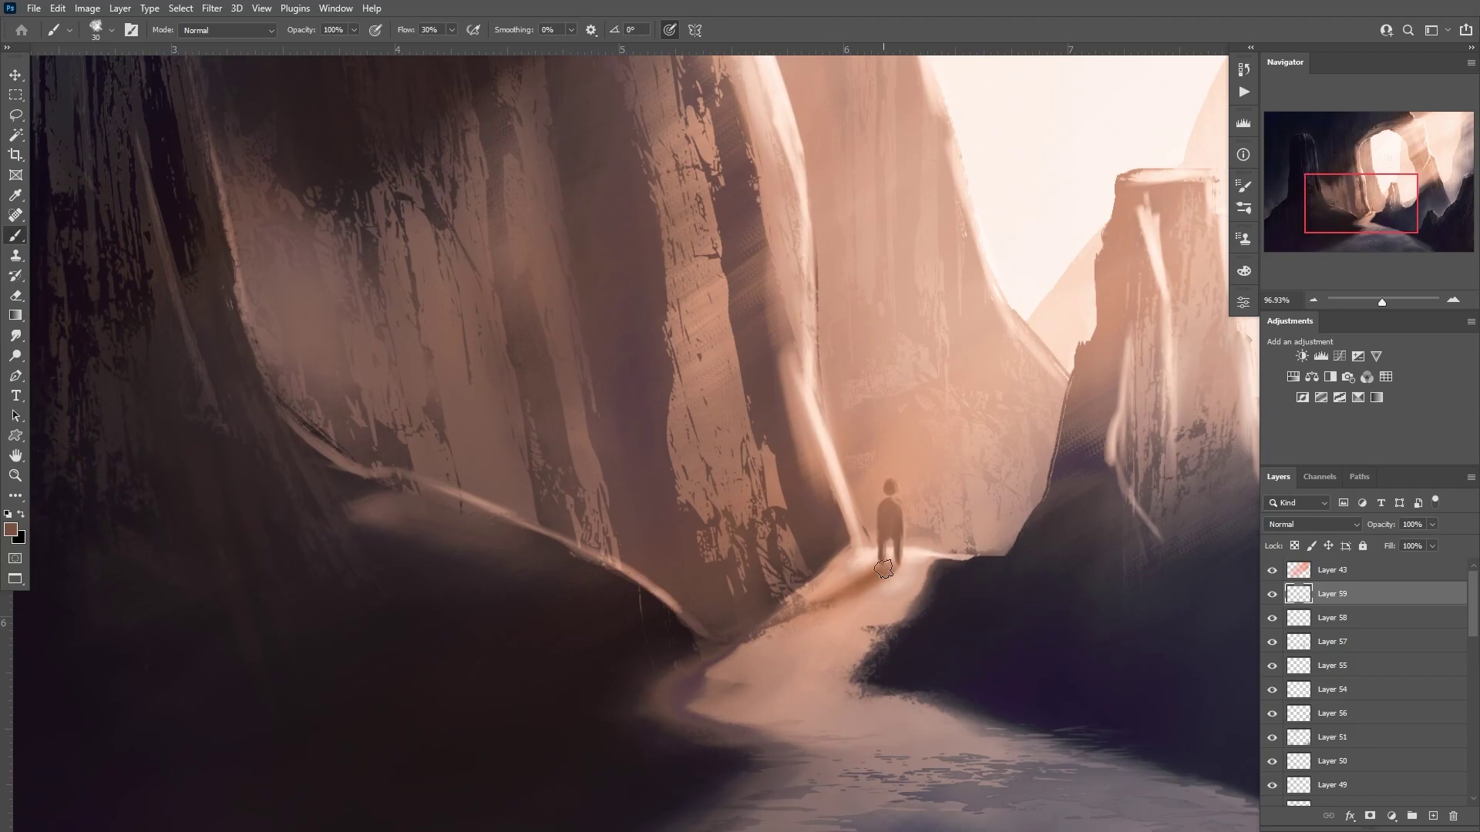
pyautogui.moveTo(831, 598); pyautogui.dragTo(758, 597)
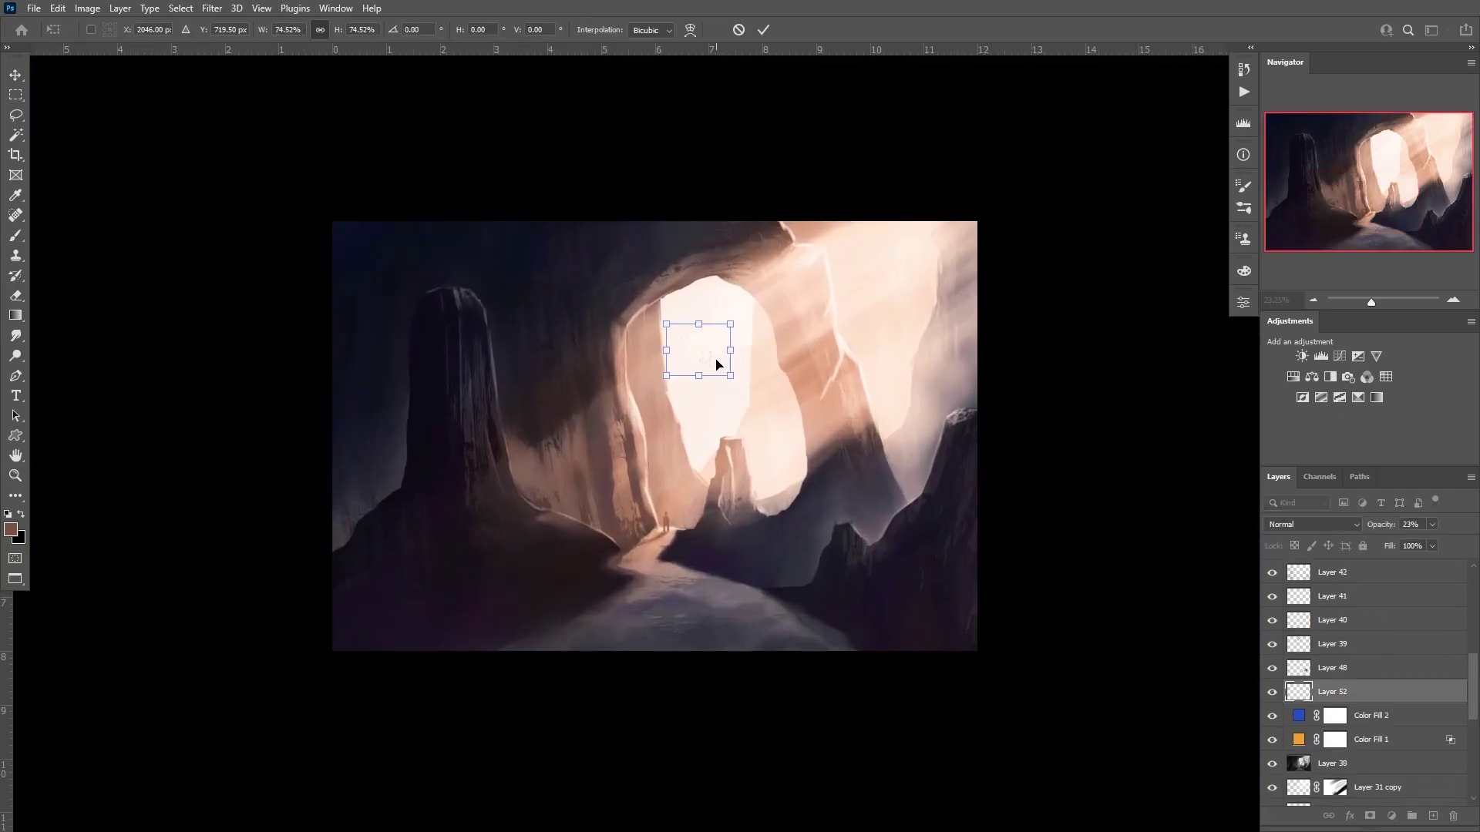